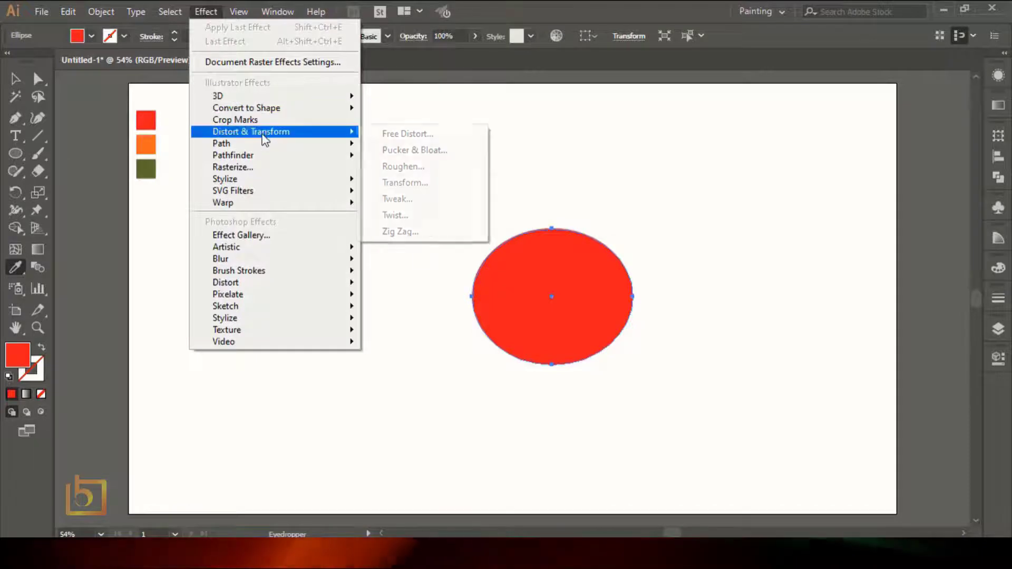
# Step: Apply the Tweak effect to the red ellipse with 41 px horizontal and 25 px vertical, absolute, modifying the 'Out' control points
pyautogui.click(411, 195)
pyautogui.moveTo(352, 80); pyautogui.dragTo(769, 110)
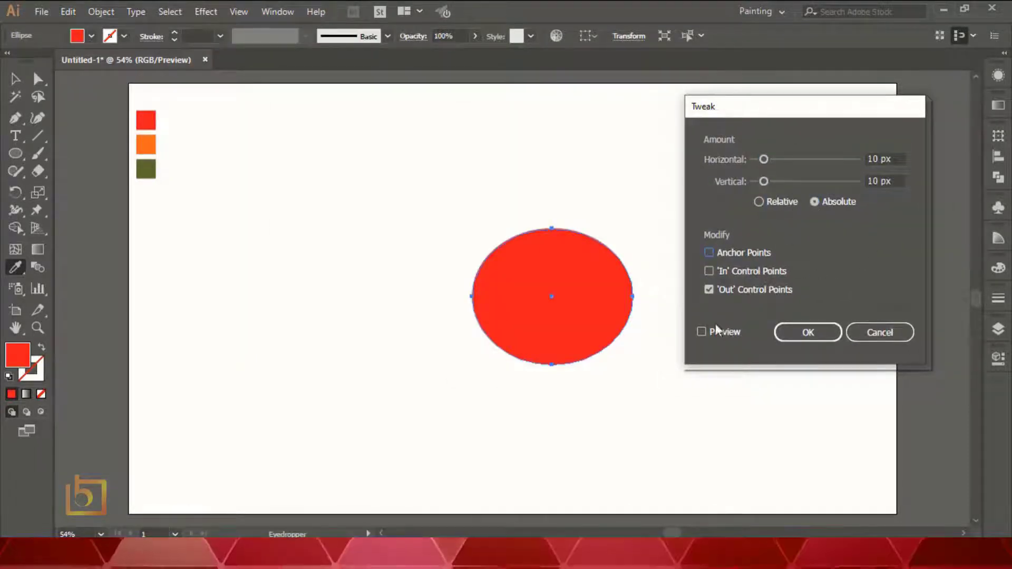
pyautogui.moveTo(764, 160); pyautogui.dragTo(780, 182)
pyautogui.moveTo(781, 160)
pyautogui.mouseDown()
pyautogui.moveTo(825, 158)
pyautogui.moveTo(796, 160)
pyautogui.mouseUp()
pyautogui.click(710, 270)
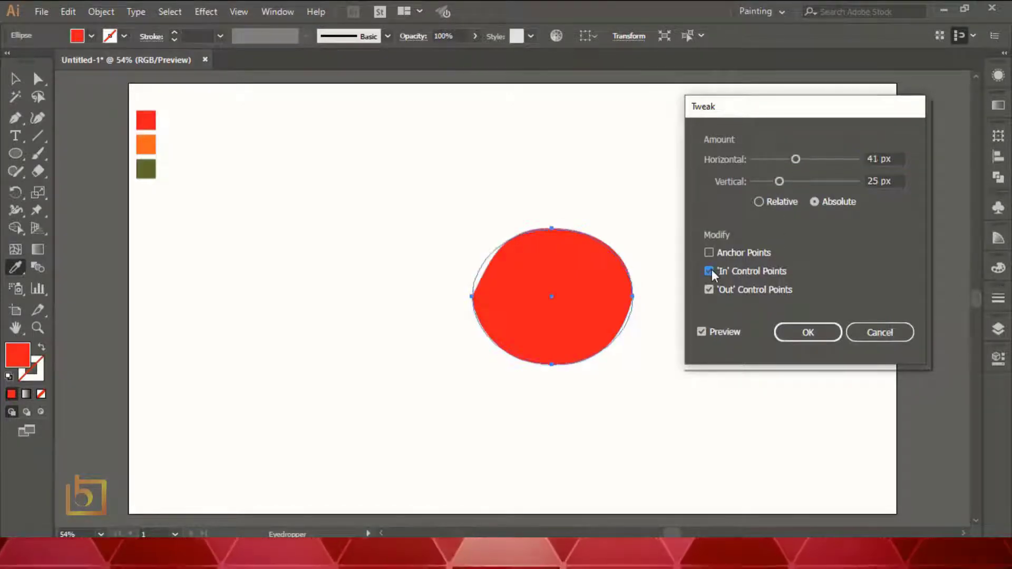
pyautogui.click(710, 271)
pyautogui.click(709, 252)
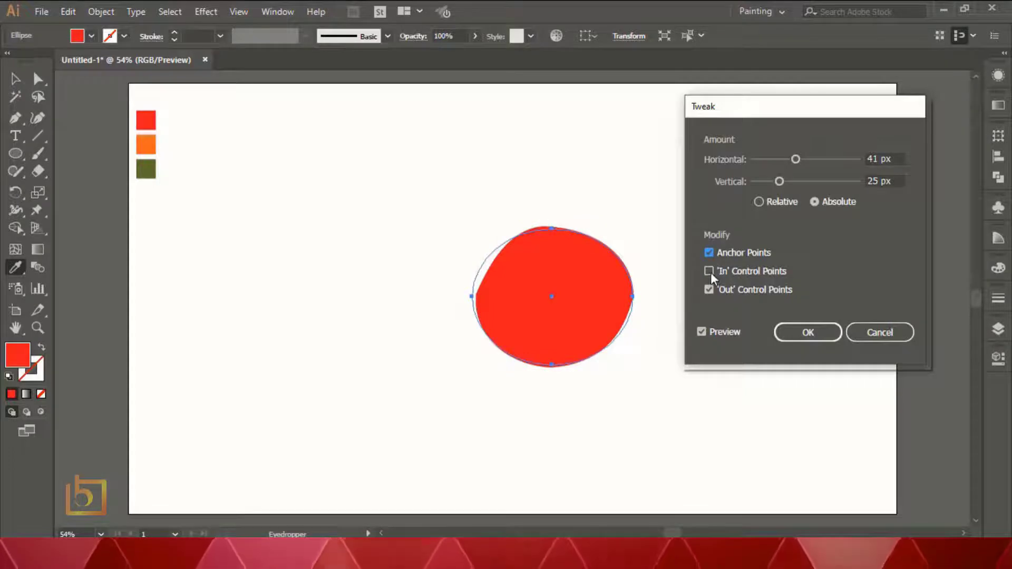
pyautogui.click(710, 253)
pyautogui.press('Return')
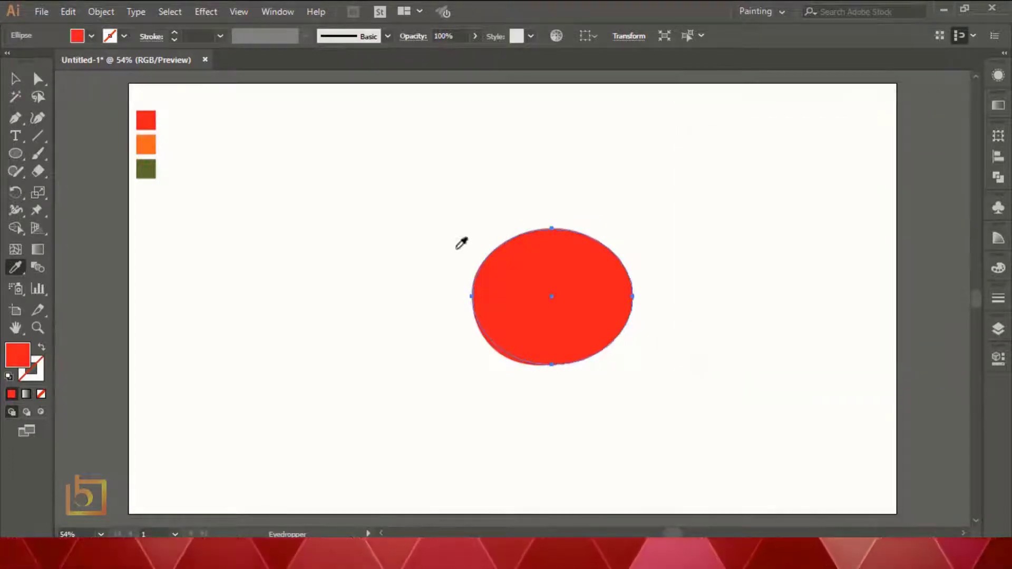
# Step: Stretch the tweaked red ellipse downward and sideways to about 411 × 367 px
pyautogui.press('v')
pyautogui.moveTo(555, 368); pyautogui.dragTo(554, 378)
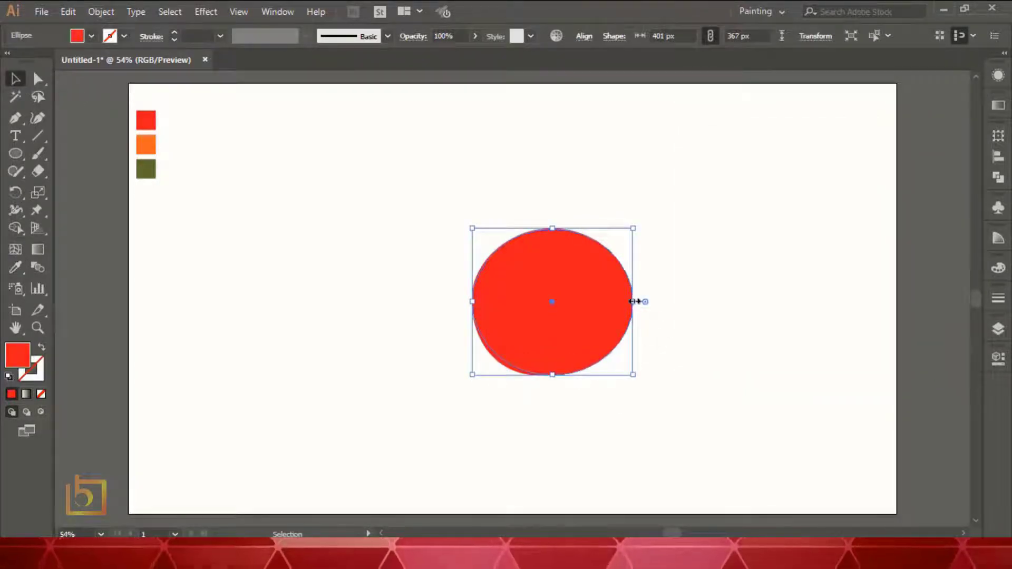
pyautogui.moveTo(634, 301); pyautogui.dragTo(639, 301)
pyautogui.click(707, 253)
pyautogui.click(584, 307)
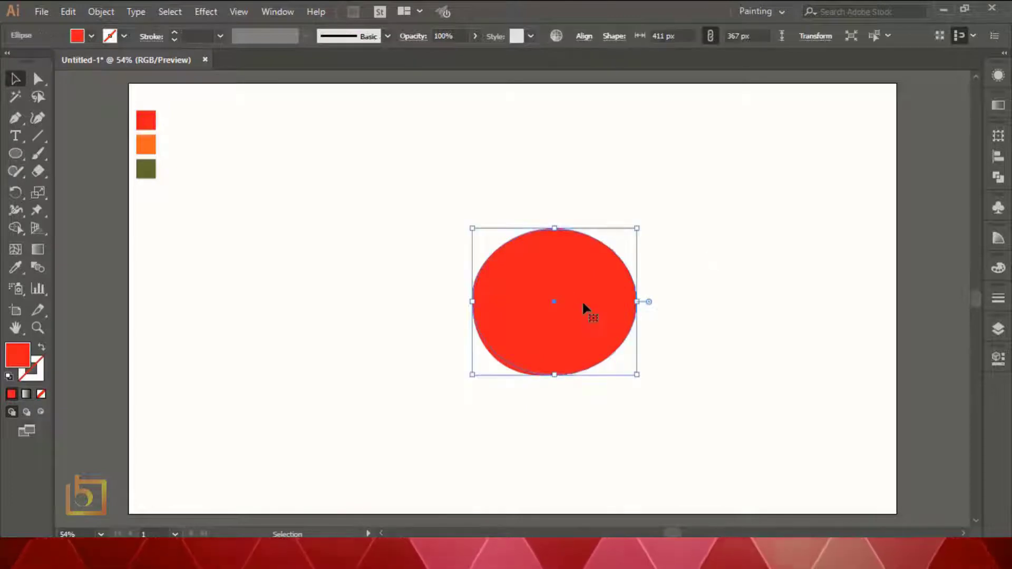
# Step: Expand the appearance of the red shape so the distortion becomes its real outline, and deselect it
pyautogui.click(68, 12)
pyautogui.moveTo(102, 12)
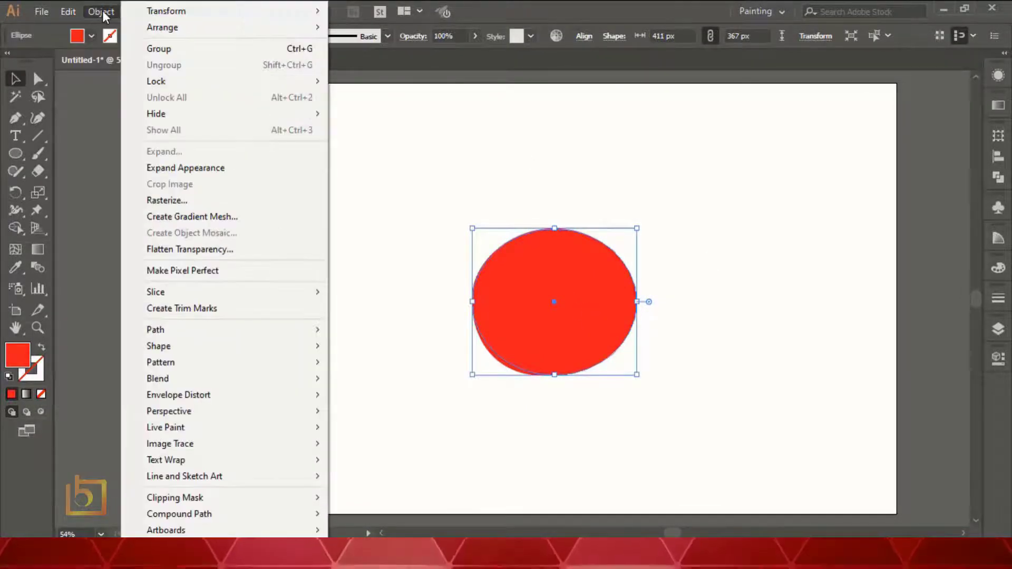
pyautogui.click(226, 169)
pyautogui.click(760, 232)
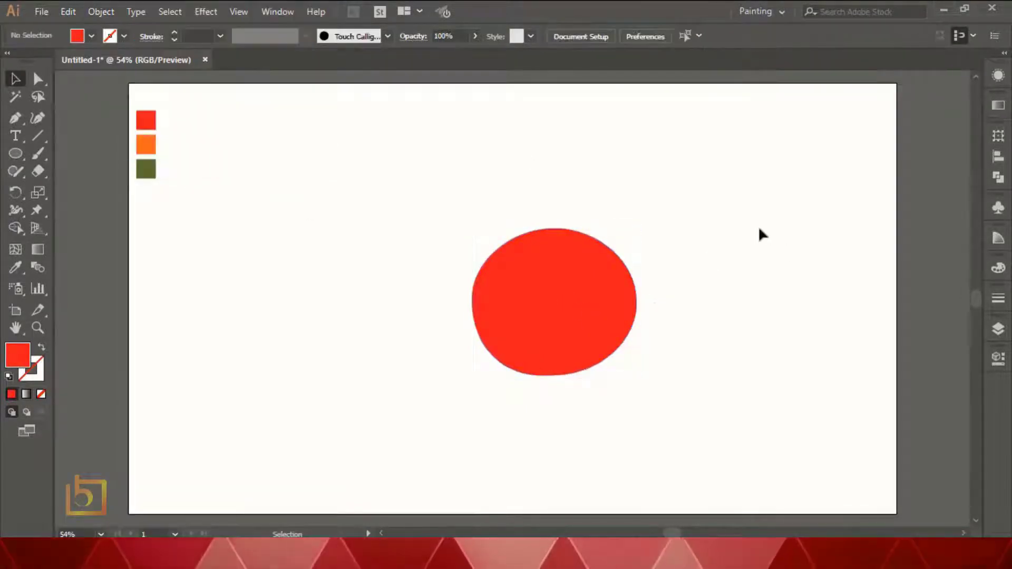
pyautogui.click(606, 323)
pyautogui.click(711, 297)
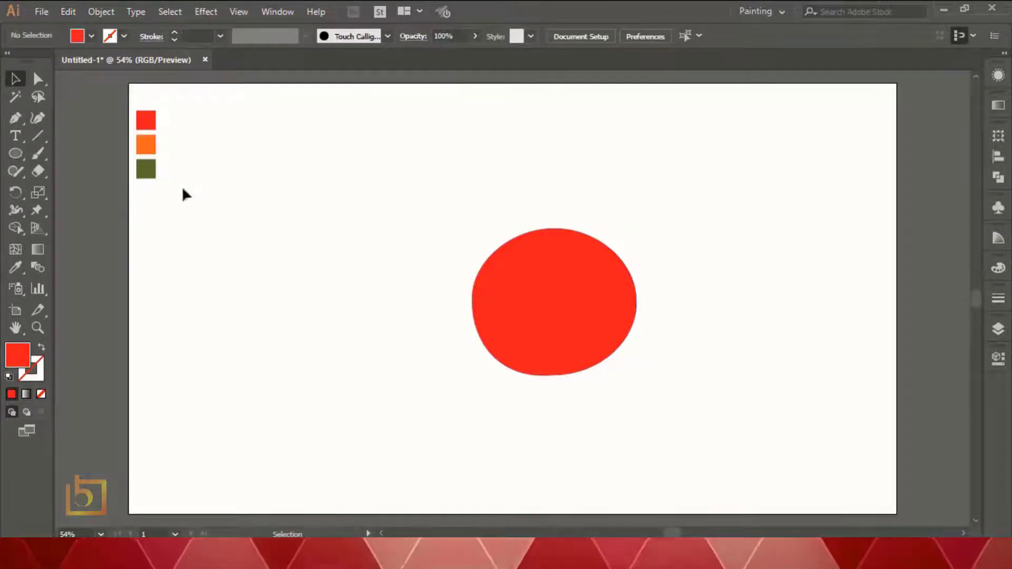
# Step: Draw a small pale pink ellipse of about 82 × 38 px above the red shape
pyautogui.click(17, 156)
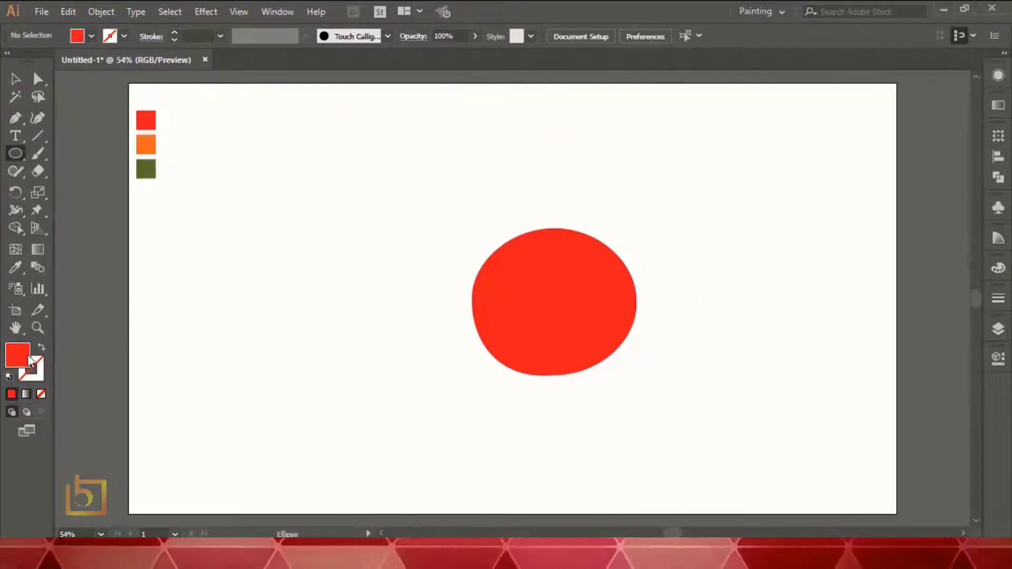
pyautogui.doubleClick(17, 355)
pyautogui.moveTo(574, 146); pyautogui.dragTo(489, 150)
pyautogui.click(860, 154)
pyautogui.press('v')
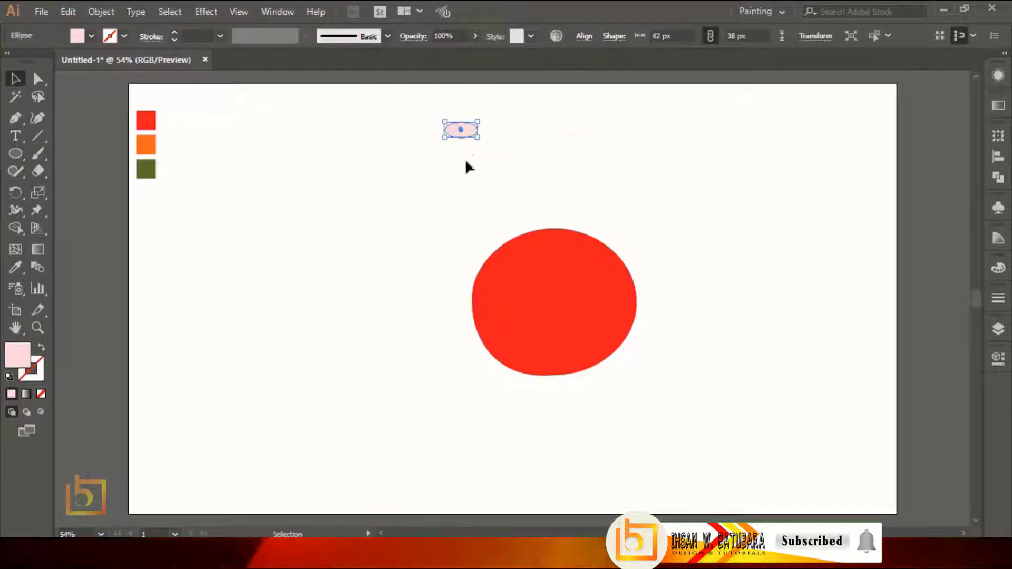
# Step: Rotate a copy of the pink ellipse by 360/18 degrees around a point a little below it
pyautogui.click(18, 197)
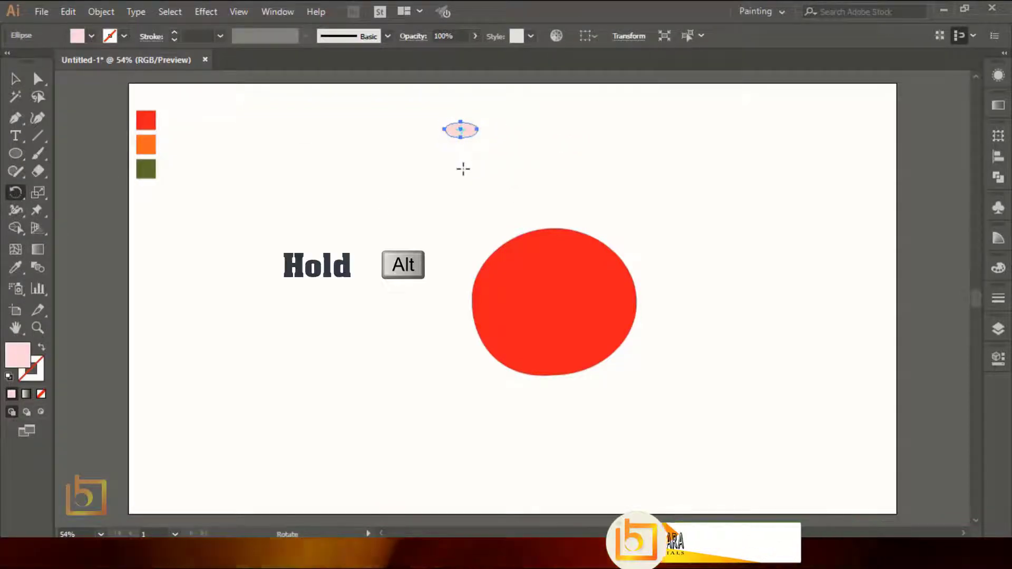
pyautogui.keyDown('alt'); pyautogui.click(459, 171); pyautogui.keyUp('alt')
pyautogui.write('36')
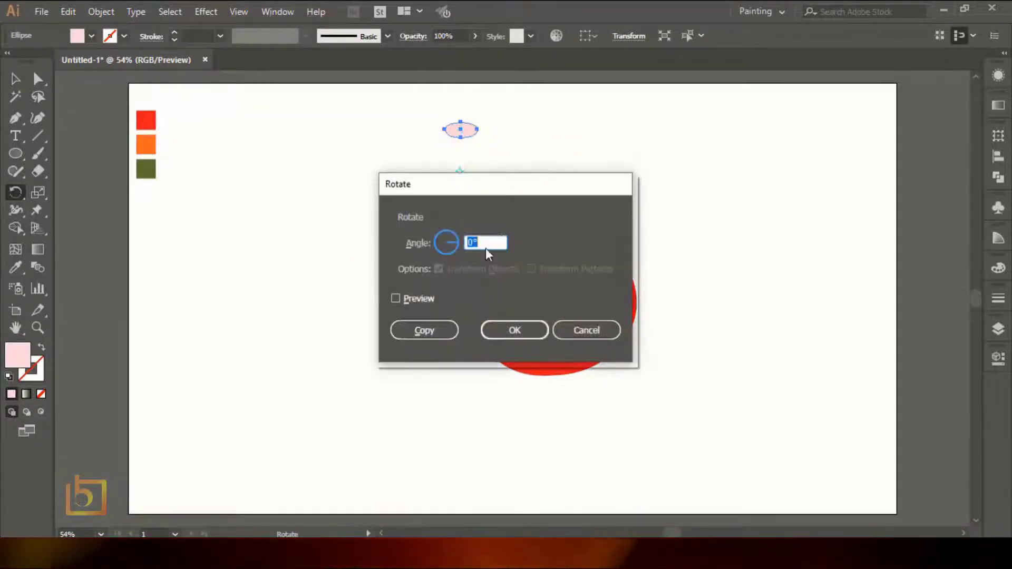
pyautogui.write('0')
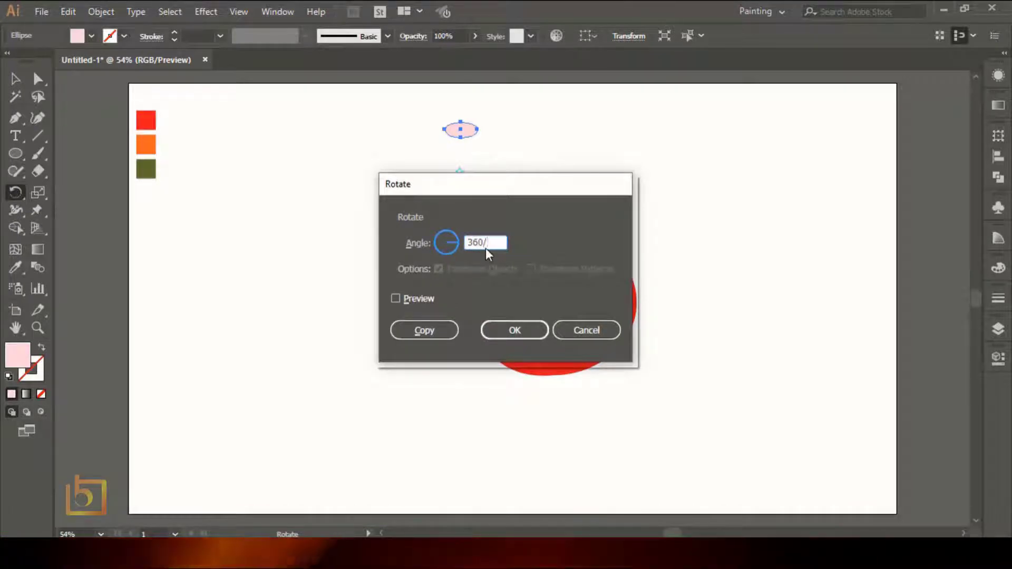
pyautogui.write('/18')
pyautogui.click(395, 298)
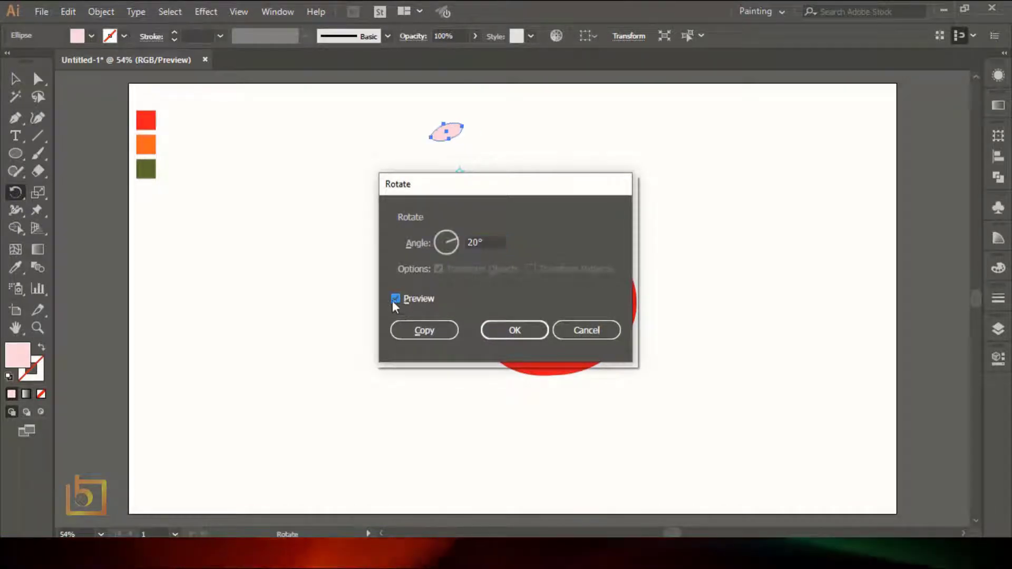
pyautogui.click(425, 330)
# Step: Repeat the rotated copy until the pink ellipses form a complete ring
pyautogui.hotkey('ctrl', 'd')
pyautogui.hotkey('ctrl', 'd')
pyautogui.hotkey('ctrl', 'd')
pyautogui.hotkey('ctrl', 'd')
pyautogui.hotkey('ctrl', 'd')
pyautogui.hotkey('ctrl', 'd')
pyautogui.hotkey('ctrl', 'd')
pyautogui.hotkey('ctrl', 'd')
pyautogui.hotkey('ctrl', 'd')
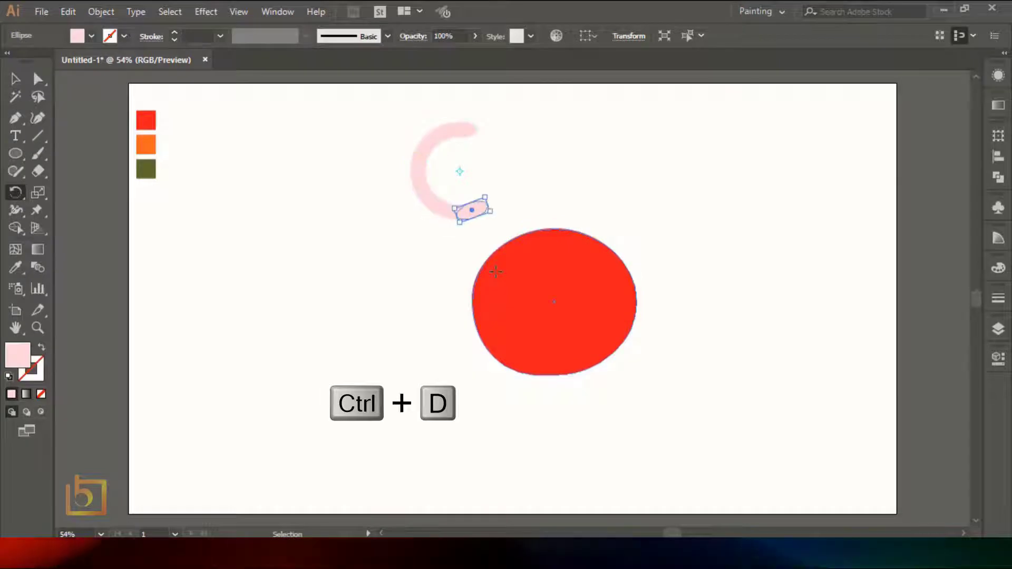
pyautogui.hotkey('ctrl', 'd')
pyautogui.hotkey('ctrl', 'd')
pyautogui.hotkey('ctrl', 'd')
pyautogui.hotkey('ctrl', 'd')
pyautogui.hotkey('ctrl', 'd')
pyautogui.hotkey('ctrl', 'd')
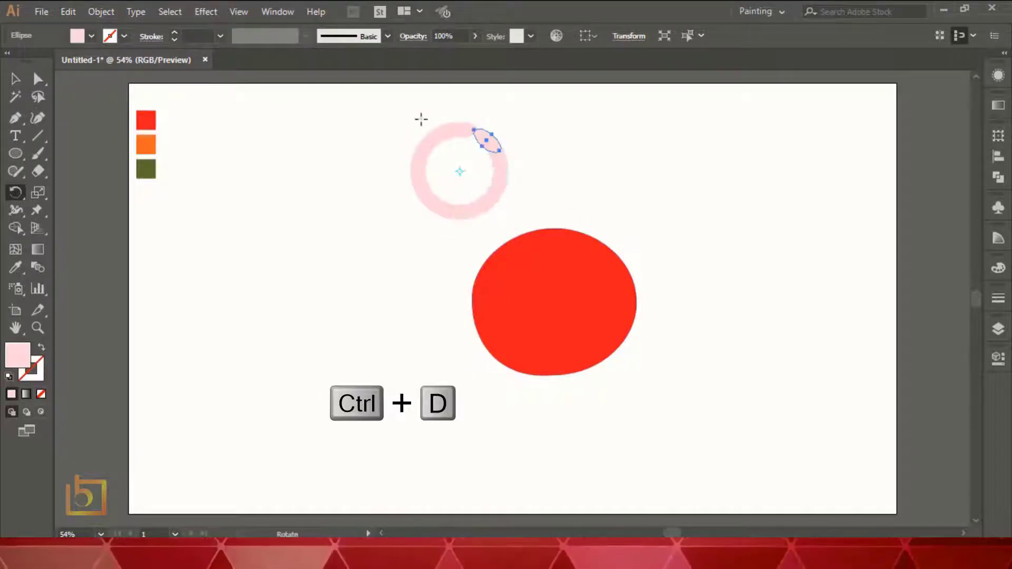
# Step: Select the right-hand ellipses of the ring and move them away to the right, splitting the ring into two arcs
pyautogui.press('v')
pyautogui.click(530, 139)
pyautogui.moveTo(479, 208); pyautogui.dragTo(479, 209)
pyautogui.moveTo(500, 186); pyautogui.dragTo(672, 179)
# Step: Unite the ellipses of each pink arc into a single shape with Pathfinder
pyautogui.click(457, 134)
pyautogui.moveTo(397, 118); pyautogui.dragTo(487, 225)
pyautogui.click(999, 177)
pyautogui.click(826, 166)
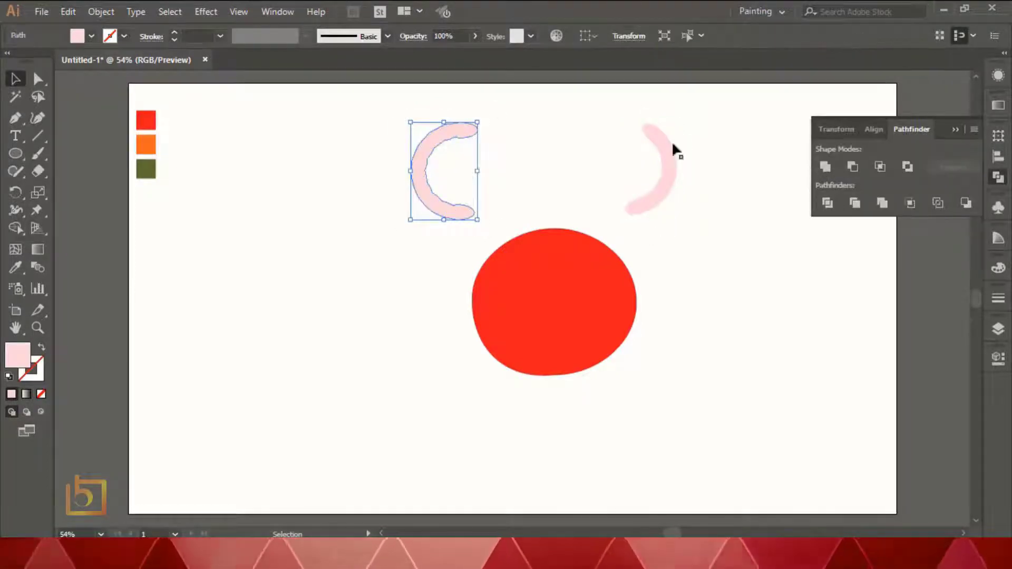
pyautogui.moveTo(724, 229); pyautogui.dragTo(725, 230)
pyautogui.click(826, 167)
pyautogui.click(815, 145)
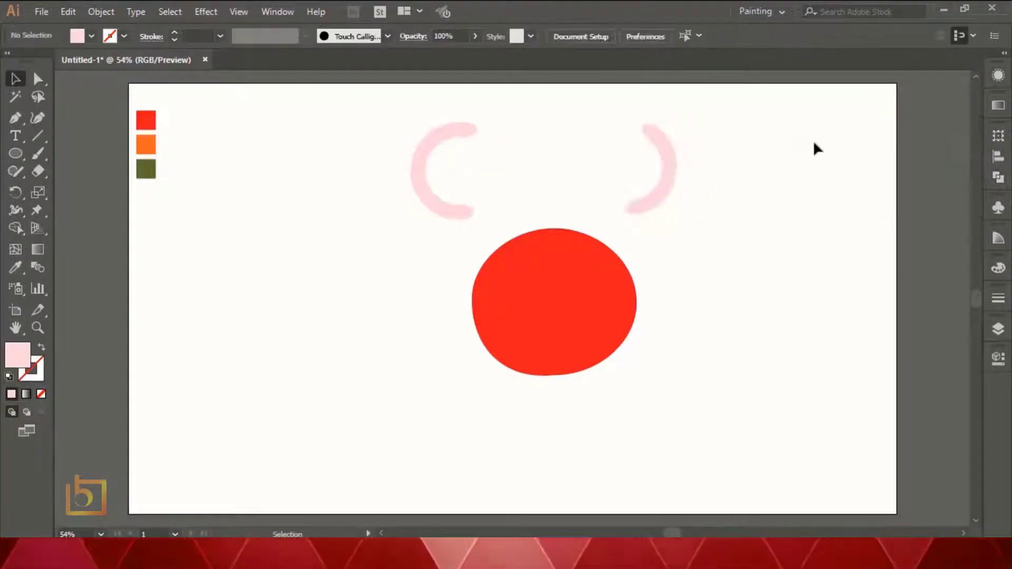
# Step: Move the left pink arc close to the right one, then tilt and nudge the right arc to form an open ring
pyautogui.moveTo(449, 142); pyautogui.dragTo(595, 131)
pyautogui.click(671, 159)
pyautogui.click(743, 156)
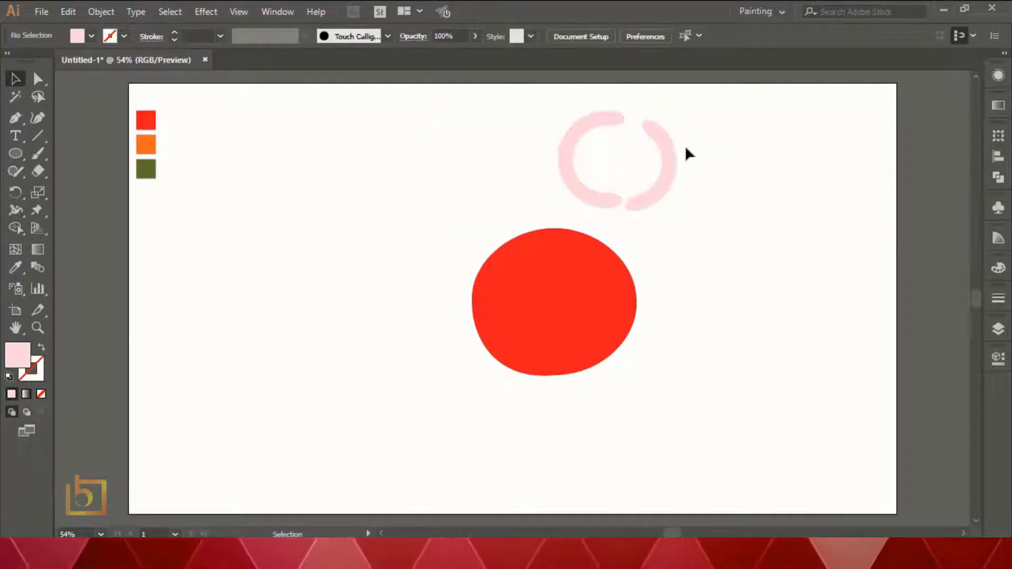
pyautogui.click(675, 154)
pyautogui.moveTo(670, 138); pyautogui.dragTo(666, 140)
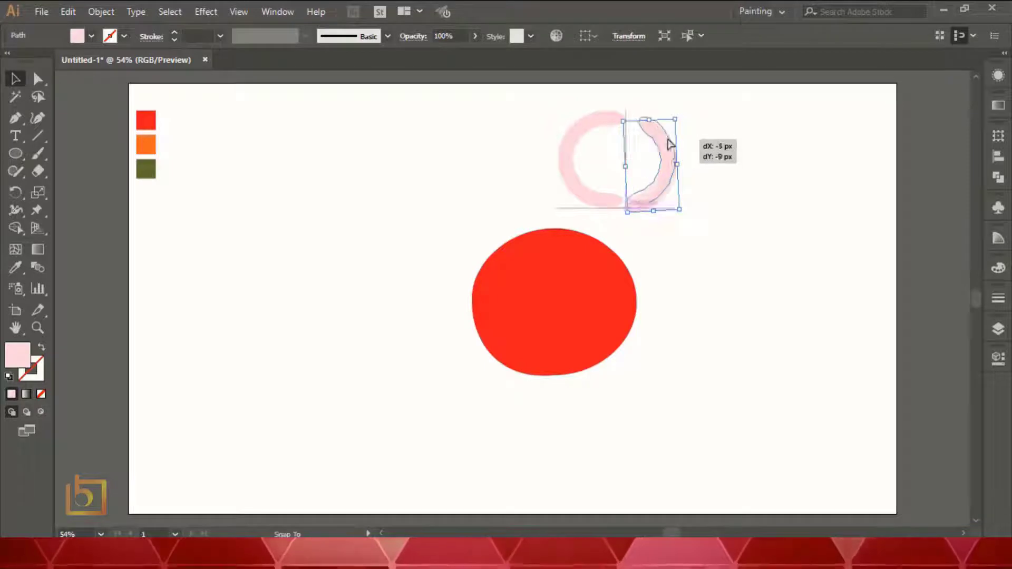
pyautogui.click(751, 145)
# Step: Flatten the two pink arcs together into a low oval and group them
pyautogui.moveTo(614, 182); pyautogui.dragTo(617, 144)
pyautogui.rightClick(612, 201)
pyautogui.click(656, 293)
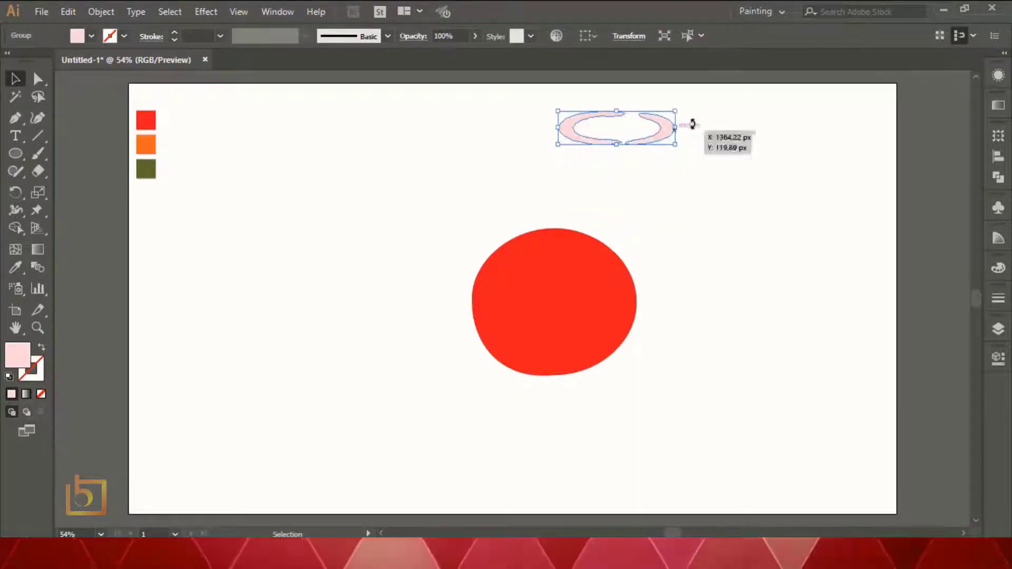
# Step: Scale down and tilt the pink arc group, and place it near the top of the red shape as a highlight
pyautogui.moveTo(691, 103); pyautogui.dragTo(609, 265)
pyautogui.click(549, 212)
pyautogui.click(542, 249)
pyautogui.moveTo(623, 229); pyautogui.dragTo(629, 223)
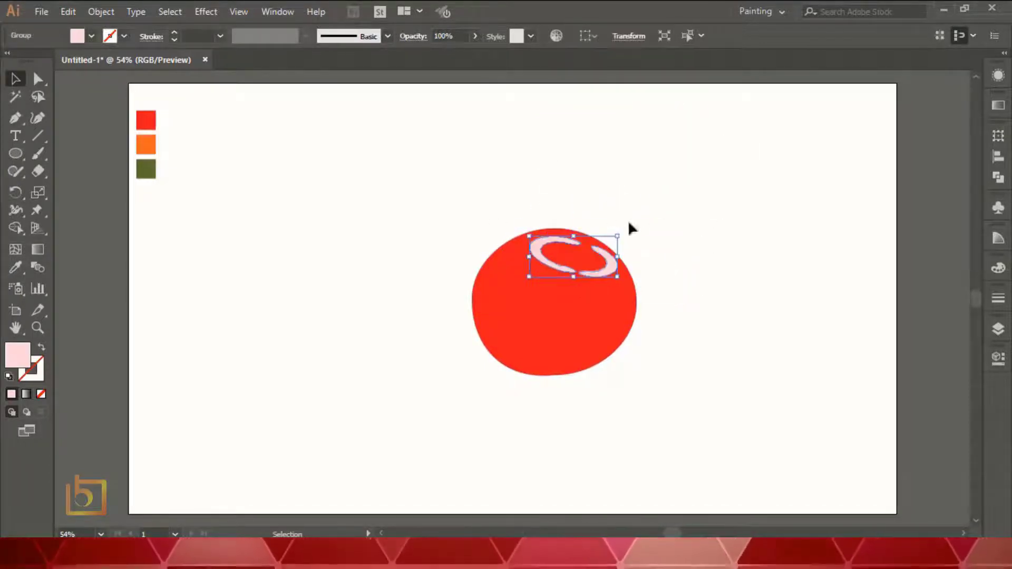
pyautogui.moveTo(609, 260); pyautogui.dragTo(603, 255)
pyautogui.click(694, 213)
pyautogui.click(596, 267)
pyautogui.click(689, 218)
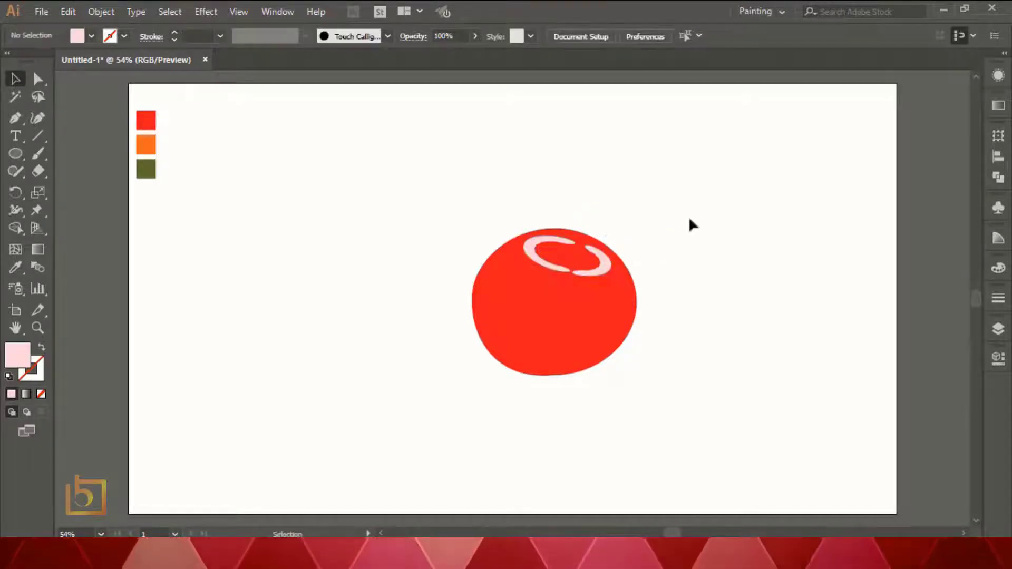
# Step: Shift the right arc inside the highlight group slightly to the right to widen the gap between the arcs
pyautogui.doubleClick(589, 274)
pyautogui.click(589, 274)
pyautogui.moveTo(573, 261); pyautogui.dragTo(581, 261)
pyautogui.click(748, 288)
pyautogui.doubleClick(675, 280)
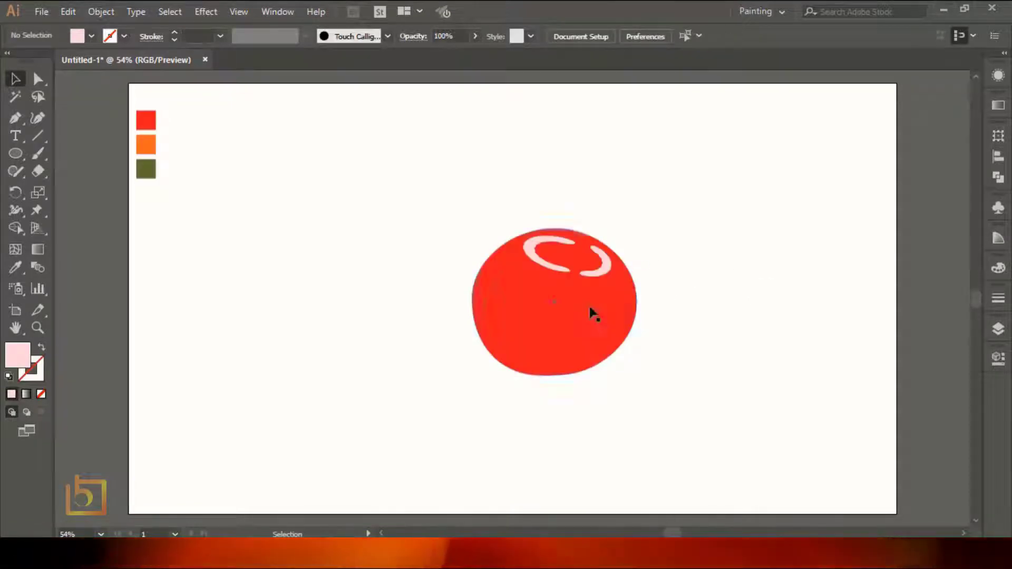
pyautogui.click(610, 267)
pyautogui.doubleClick(604, 260)
pyautogui.click(604, 258)
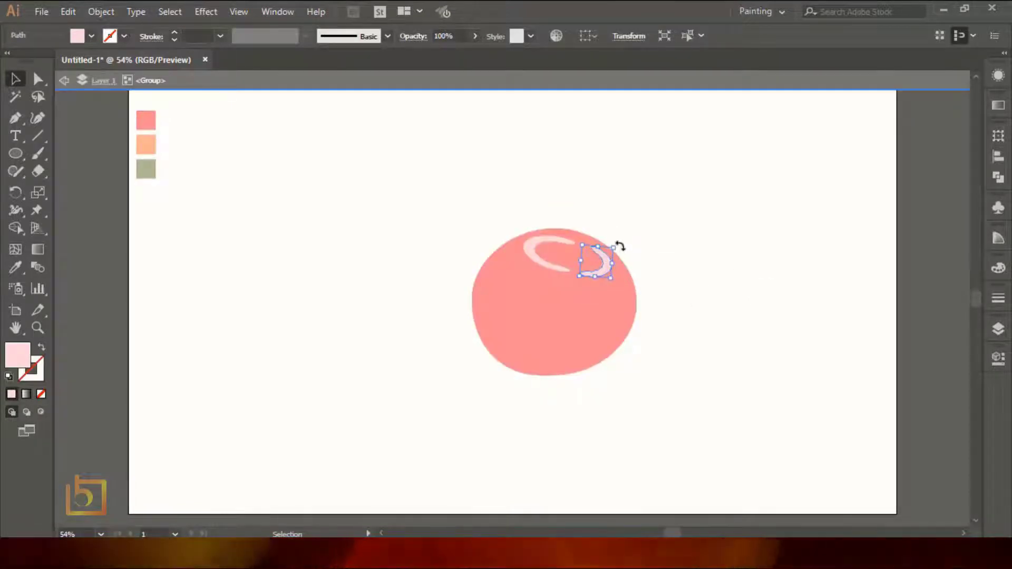
pyautogui.click(691, 249)
pyautogui.doubleClick(691, 249)
# Step: Apply a Gaussian Blur with a radius of 10 pixels to the pink highlight group
pyautogui.click(587, 279)
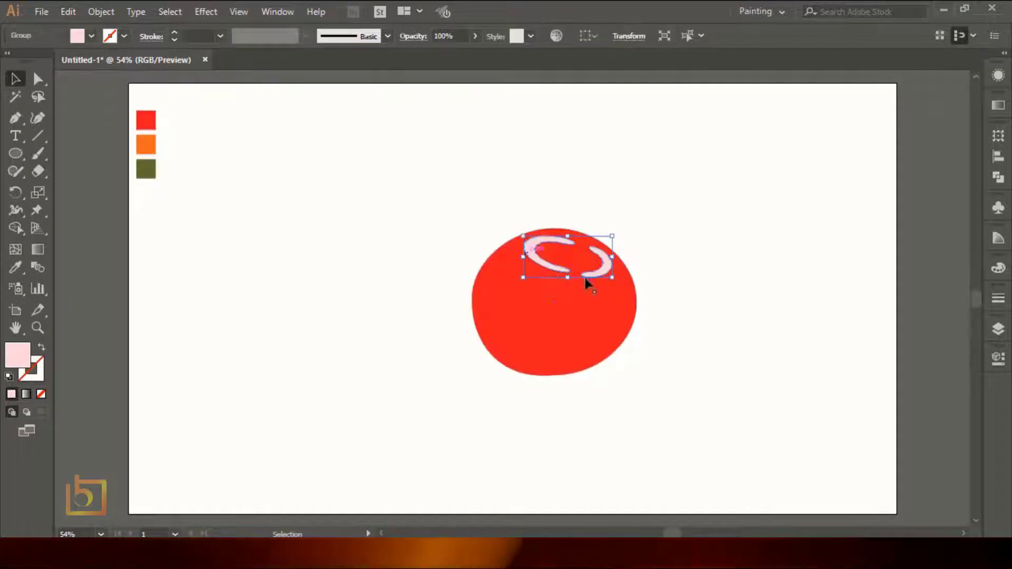
pyautogui.click(206, 12)
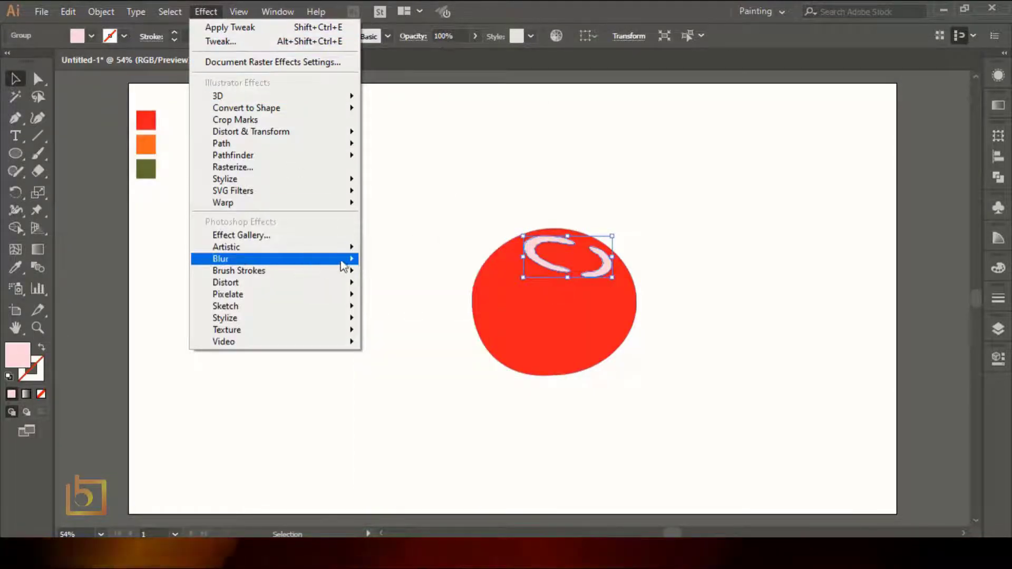
pyautogui.moveTo(343, 264)
pyautogui.click(416, 262)
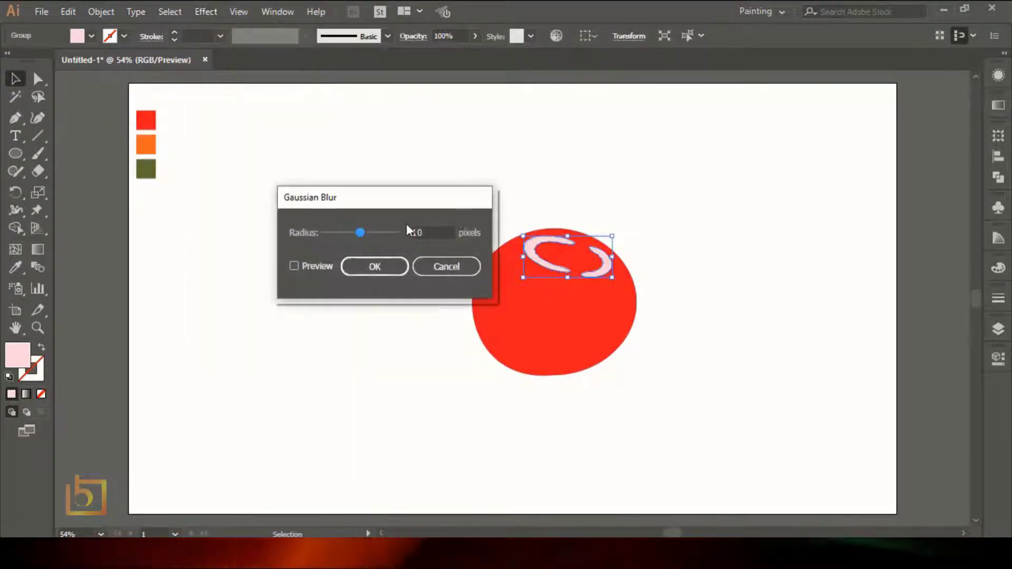
pyautogui.moveTo(407, 203); pyautogui.dragTo(758, 115)
pyautogui.click(650, 177)
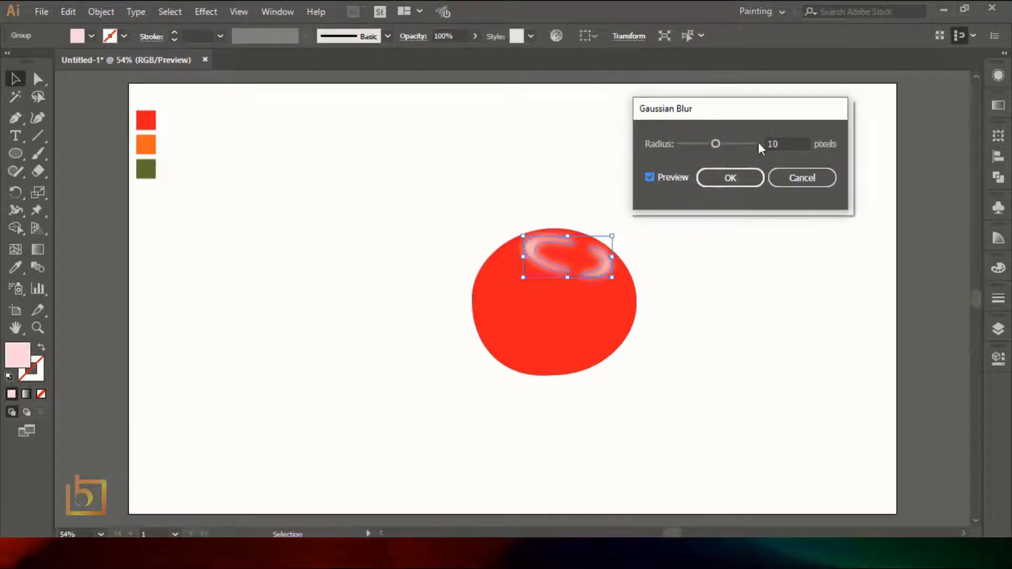
pyautogui.click(730, 183)
pyautogui.click(784, 203)
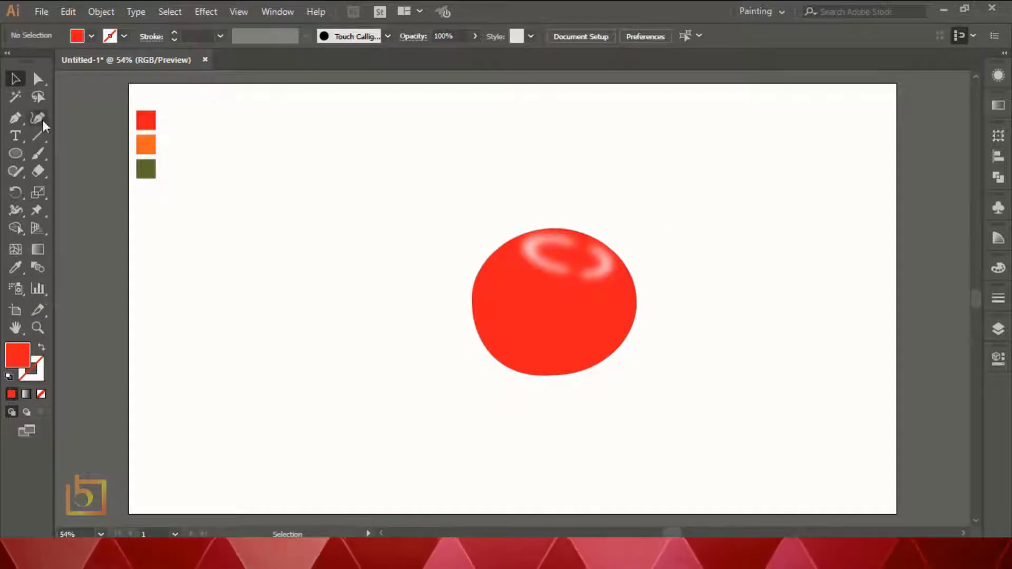
# Step: Draw an ellipse of about 104 × 46 px in the highlight's pale pink and place it, tilted, on the red shape's upper left
pyautogui.click(15, 153)
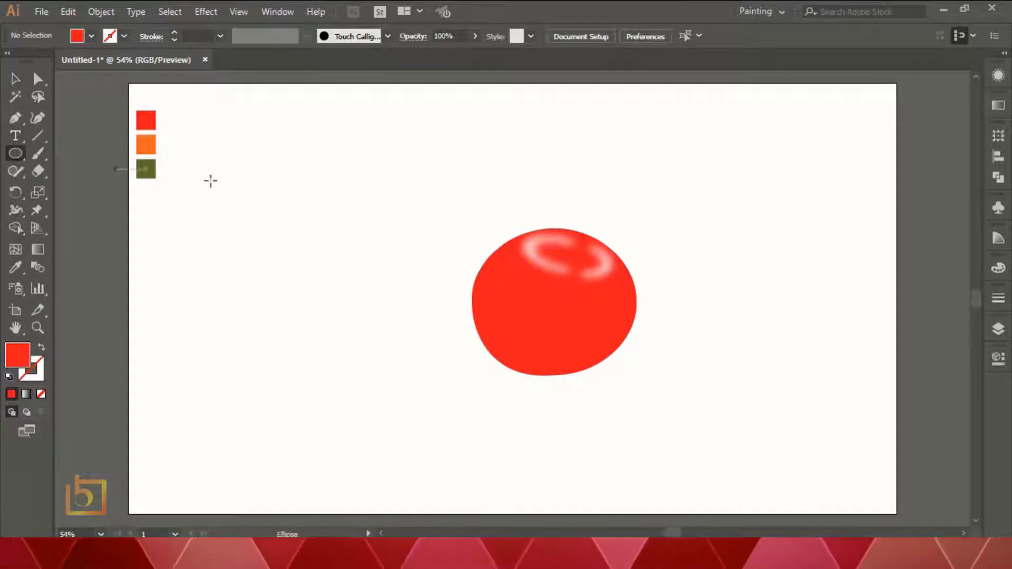
pyautogui.moveTo(310, 211); pyautogui.dragTo(353, 228)
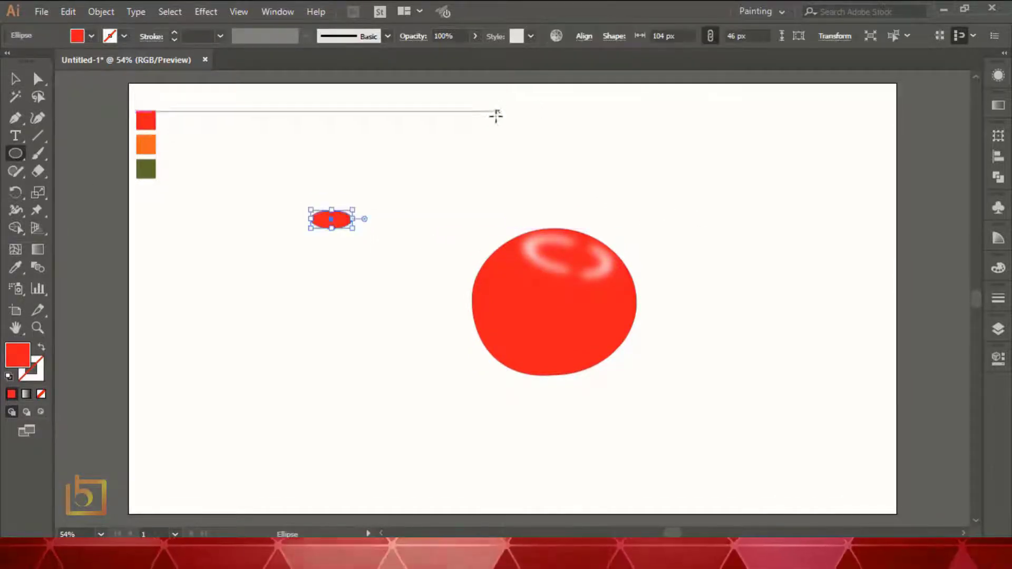
pyautogui.press('i')
pyautogui.click(534, 239)
pyautogui.press('v')
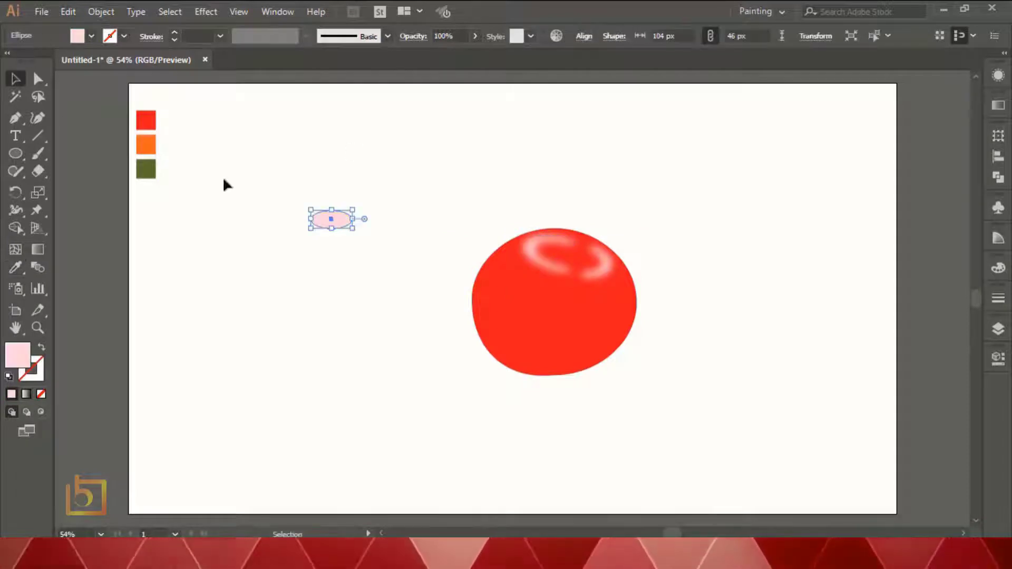
pyautogui.moveTo(356, 203); pyautogui.dragTo(521, 291)
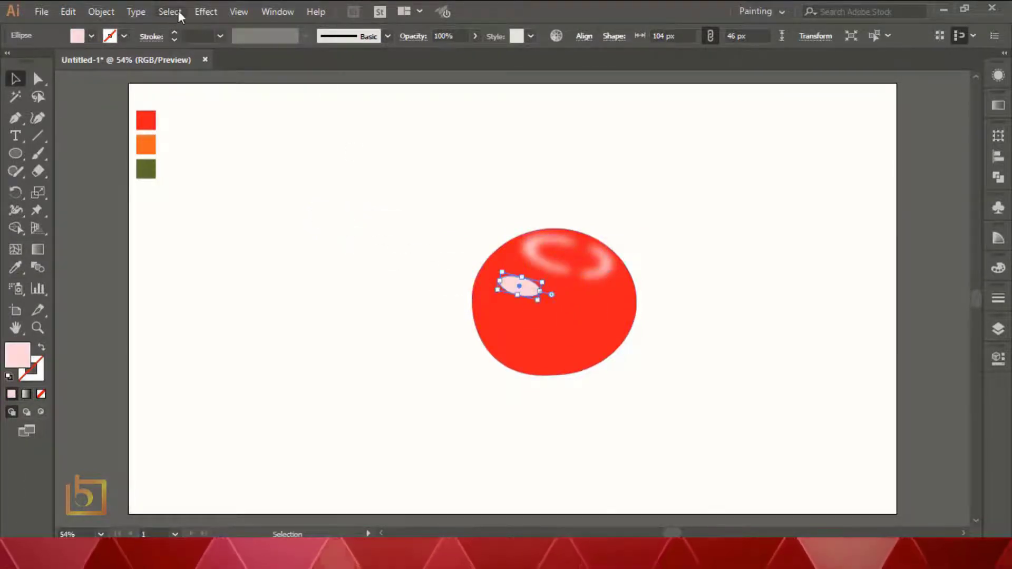
# Step: Apply a Gaussian Blur with a radius of 10 pixels to the pale pink ellipse
pyautogui.click(205, 12)
pyautogui.moveTo(339, 262)
pyautogui.click(406, 260)
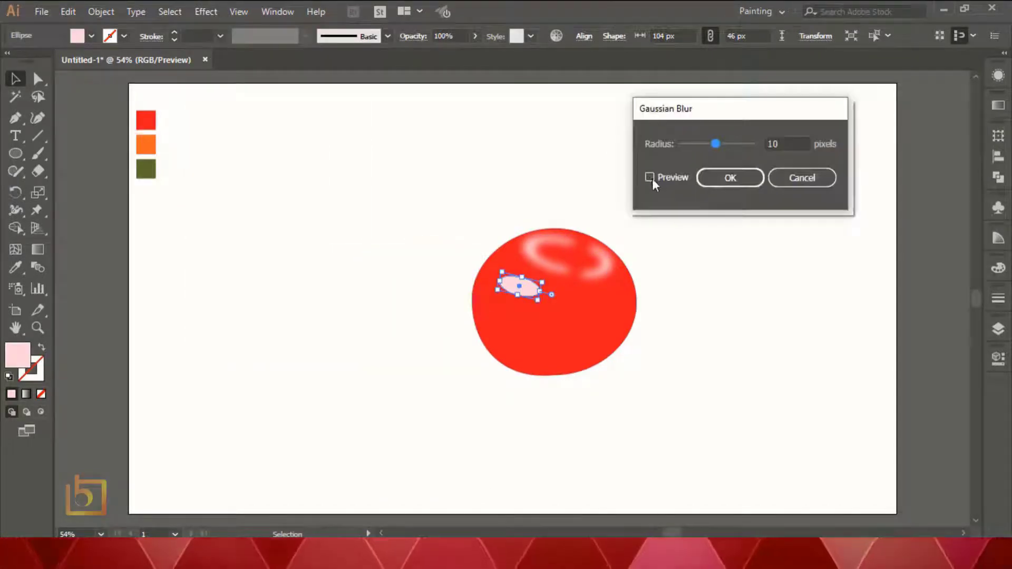
pyautogui.click(730, 177)
# Step: Increase the blurred ellipse's height to about 53 px and shift it slightly down and to the right on the red shape
pyautogui.moveTo(518, 294); pyautogui.dragTo(521, 297)
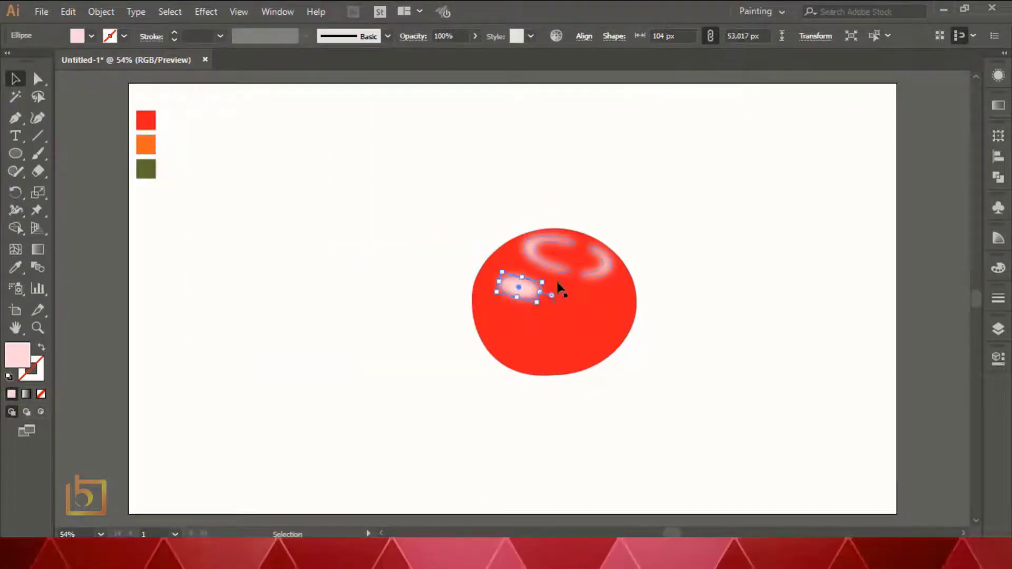
pyautogui.click(724, 259)
pyautogui.moveTo(524, 292); pyautogui.dragTo(530, 298)
pyautogui.click(781, 217)
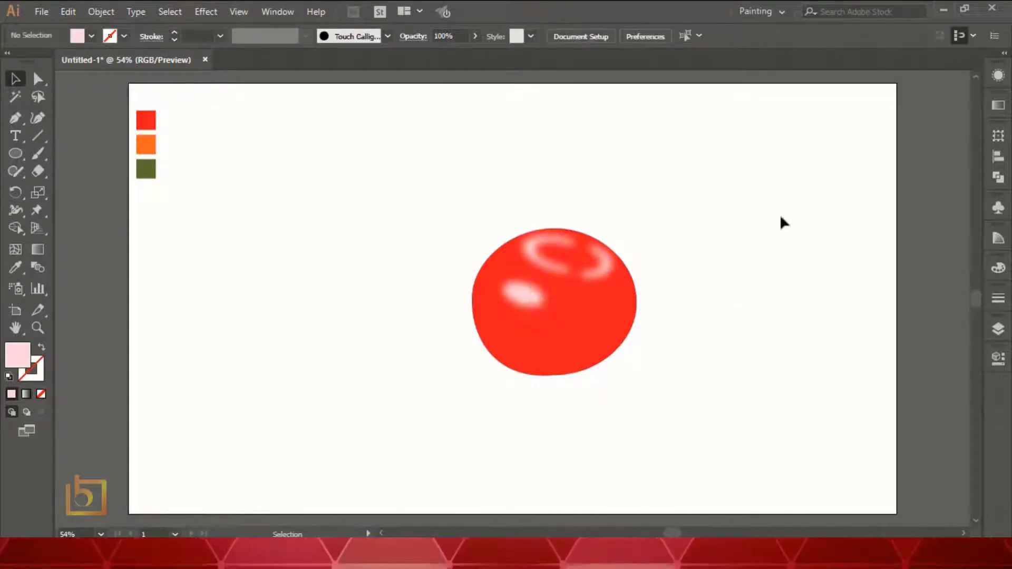
# Step: Select the red shape and switch to Draw Inside mode
pyautogui.click(606, 344)
pyautogui.click(40, 413)
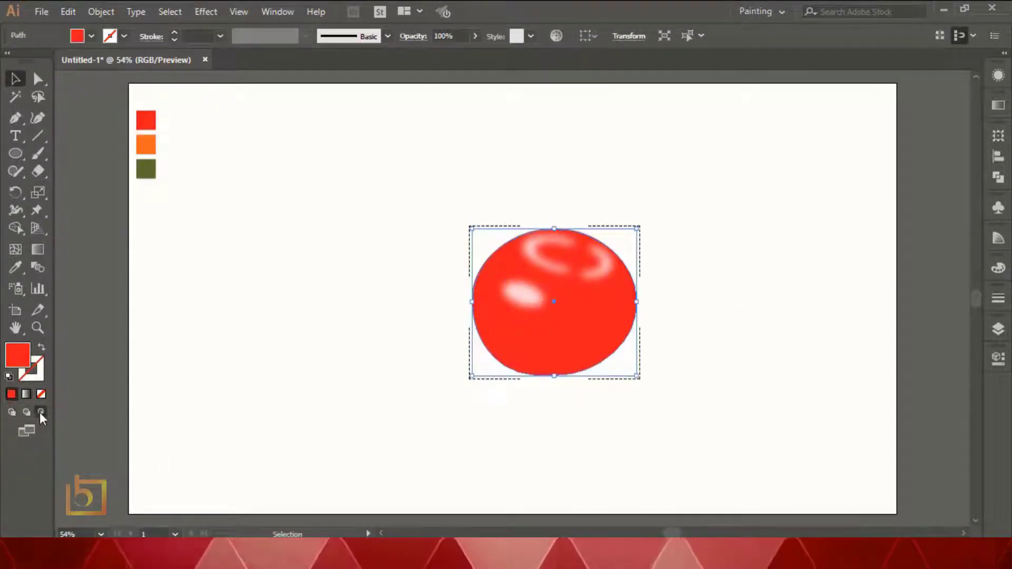
pyautogui.doubleClick(14, 351)
pyautogui.moveTo(695, 231); pyautogui.dragTo(696, 256)
pyautogui.click(824, 160)
pyautogui.hotkey('ctrl', 'z')
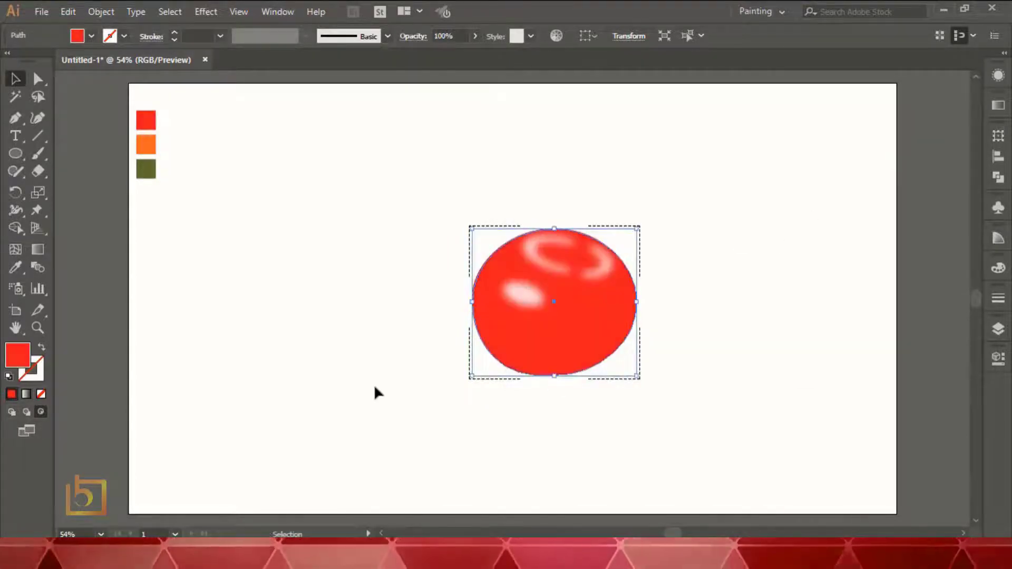
# Step: With nothing selected, set the fill colour to a dark red for the shadow
pyautogui.click(292, 294)
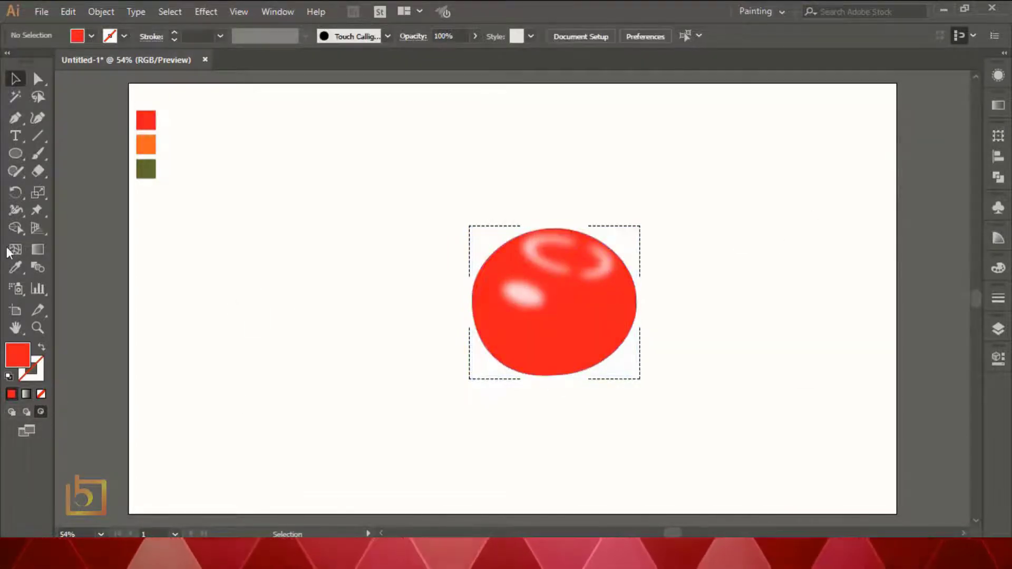
pyautogui.doubleClick(19, 361)
pyautogui.moveTo(690, 187); pyautogui.dragTo(696, 255)
pyautogui.click(867, 152)
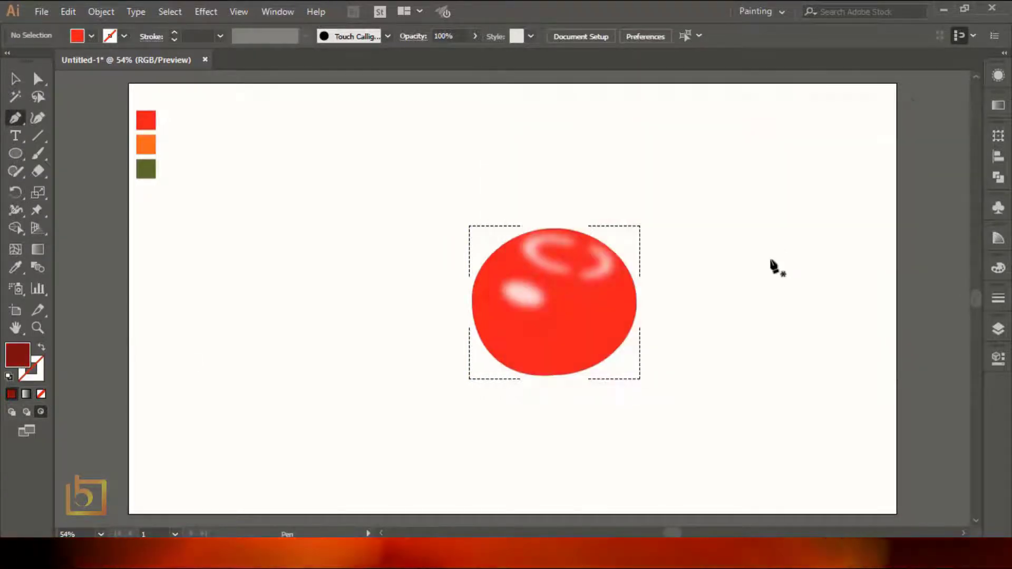
# Step: Draw a closed dark red shadow shape with the Pen tool, curving along the inside of the red shape's lower edge and looping outside it
pyautogui.moveTo(628, 261); pyautogui.dragTo(608, 341)
pyautogui.click(620, 333)
pyautogui.click(576, 367)
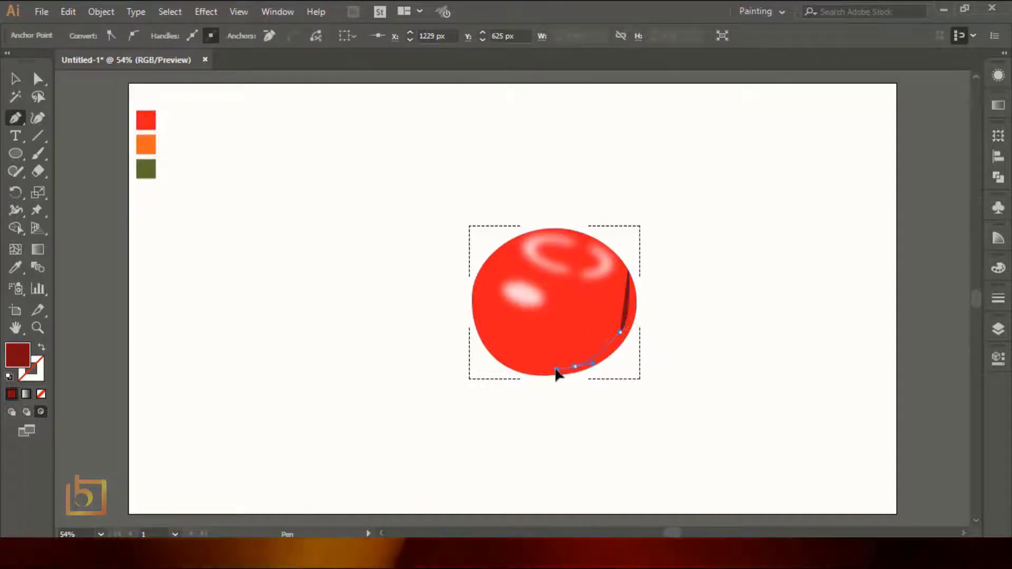
pyautogui.click(556, 369)
pyautogui.moveTo(481, 323); pyautogui.dragTo(479, 320)
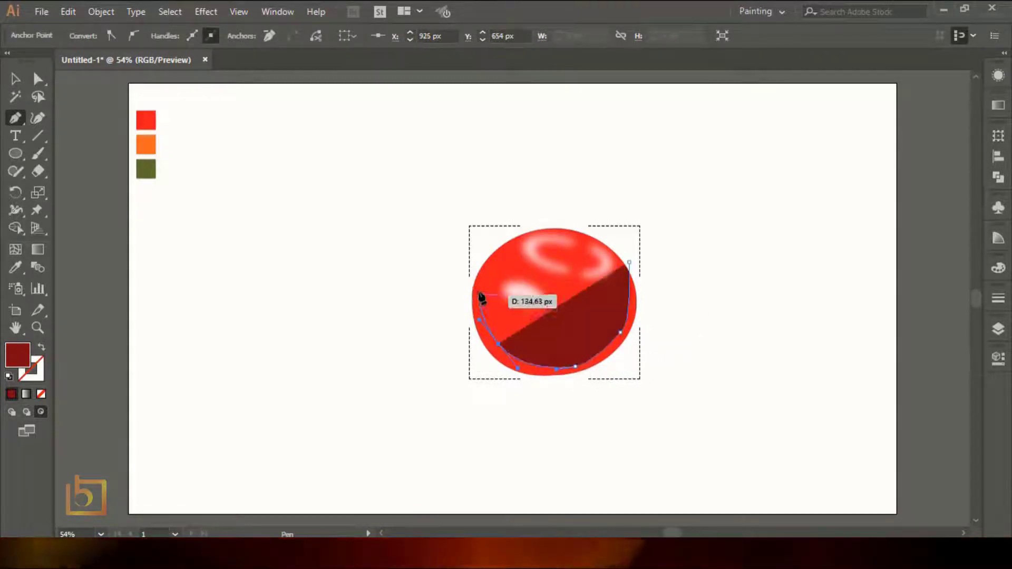
pyautogui.moveTo(472, 262); pyautogui.dragTo(475, 229)
pyautogui.click(471, 259)
pyautogui.click(430, 376)
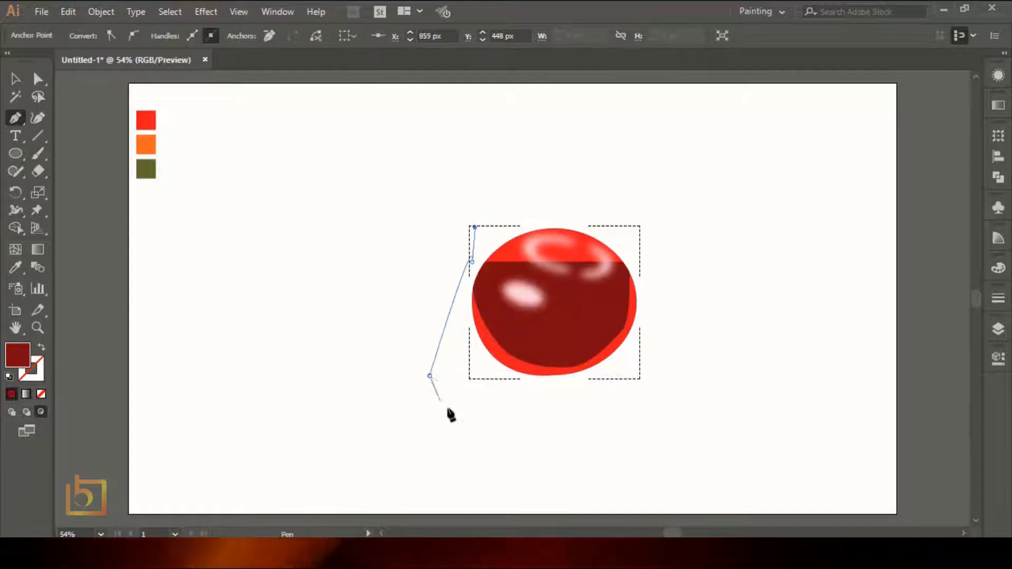
pyautogui.click(536, 437)
pyautogui.click(629, 423)
pyautogui.moveTo(667, 397); pyautogui.dragTo(676, 385)
pyautogui.moveTo(712, 346); pyautogui.dragTo(715, 333)
pyautogui.click(629, 263)
# Step: Adjust the shadow path's lower right anchor and the bottom curve handles to smooth its inner edge
pyautogui.click(38, 80)
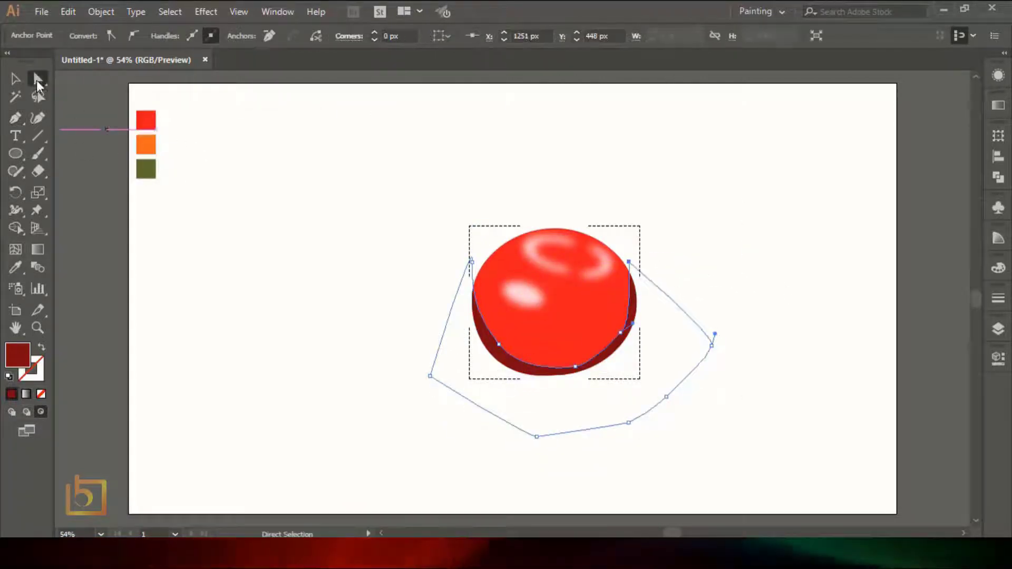
pyautogui.click(621, 332)
pyautogui.click(621, 332)
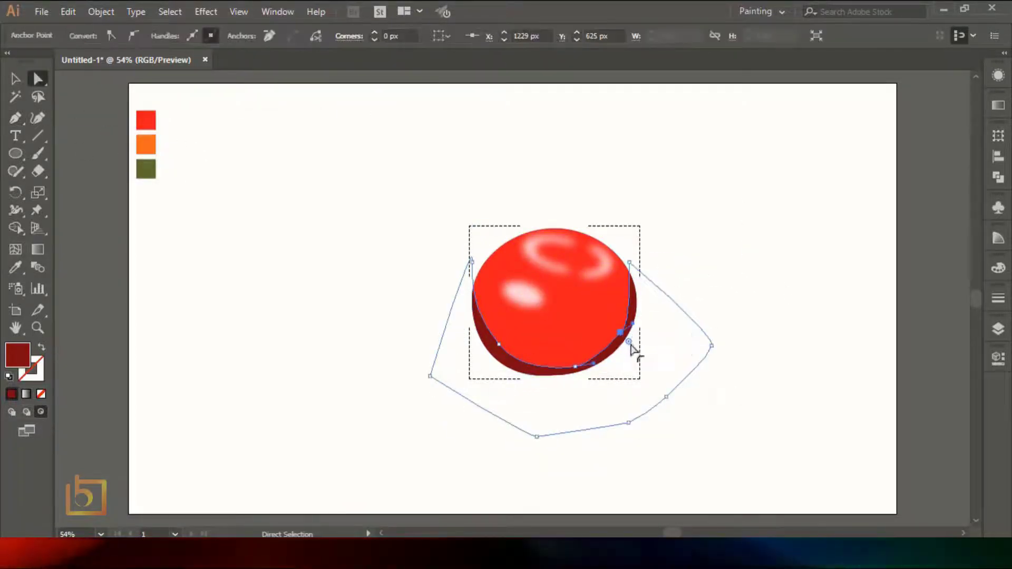
pyautogui.moveTo(630, 344); pyautogui.dragTo(671, 389)
pyautogui.click(578, 368)
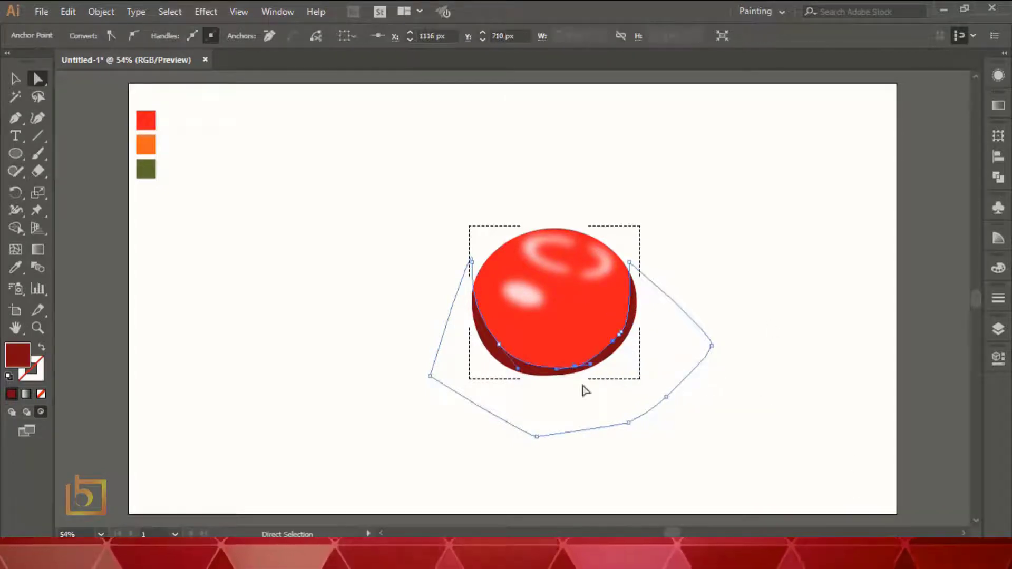
pyautogui.moveTo(591, 364); pyautogui.dragTo(608, 357)
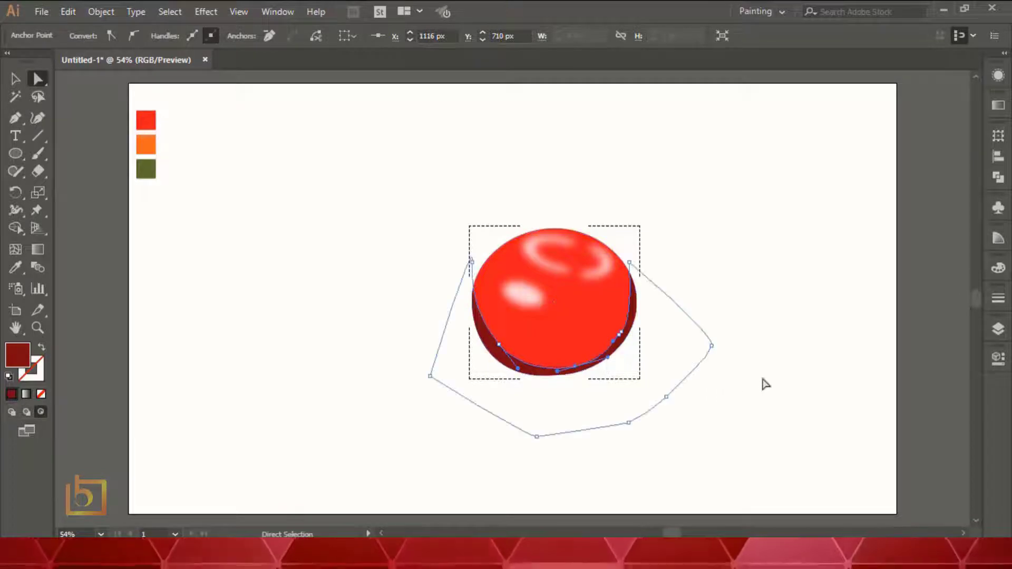
pyautogui.press('v')
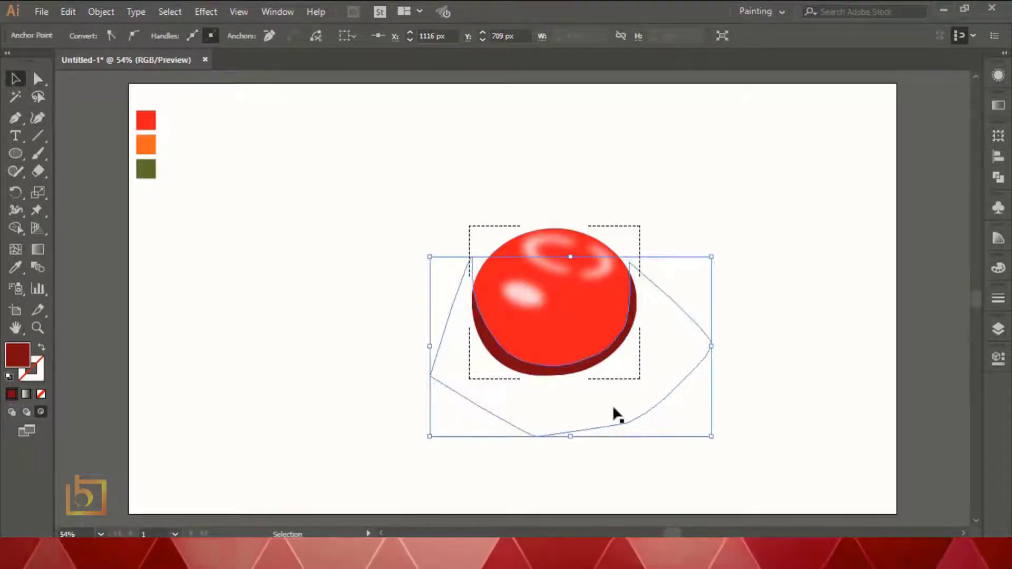
pyautogui.click(779, 326)
# Step: Isolate the clip group, select the dark red shadow path in it and move the path slightly upward
pyautogui.click(616, 356)
pyautogui.doubleClick(616, 356)
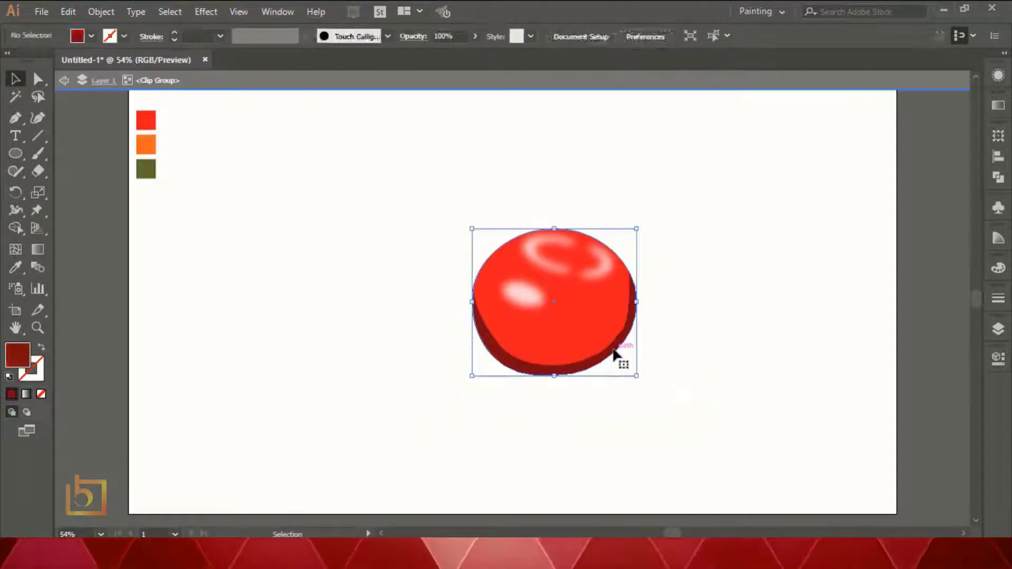
pyautogui.click(998, 330)
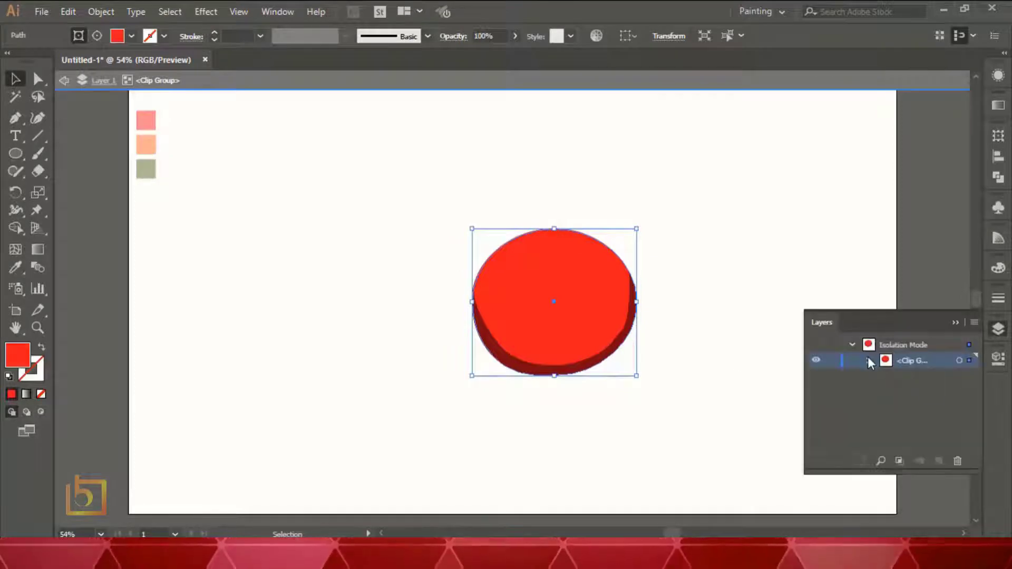
pyautogui.click(959, 392)
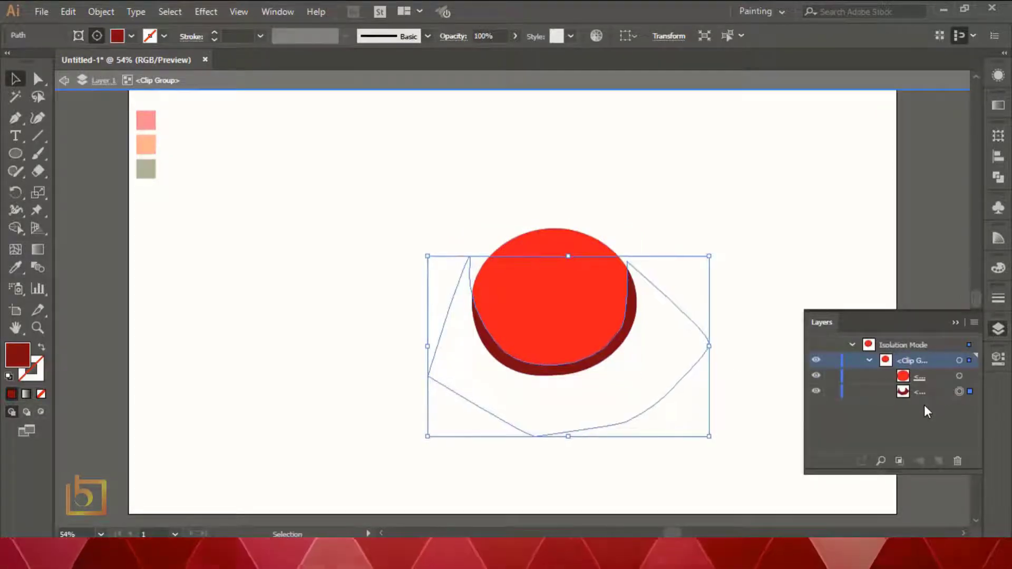
pyautogui.click(955, 323)
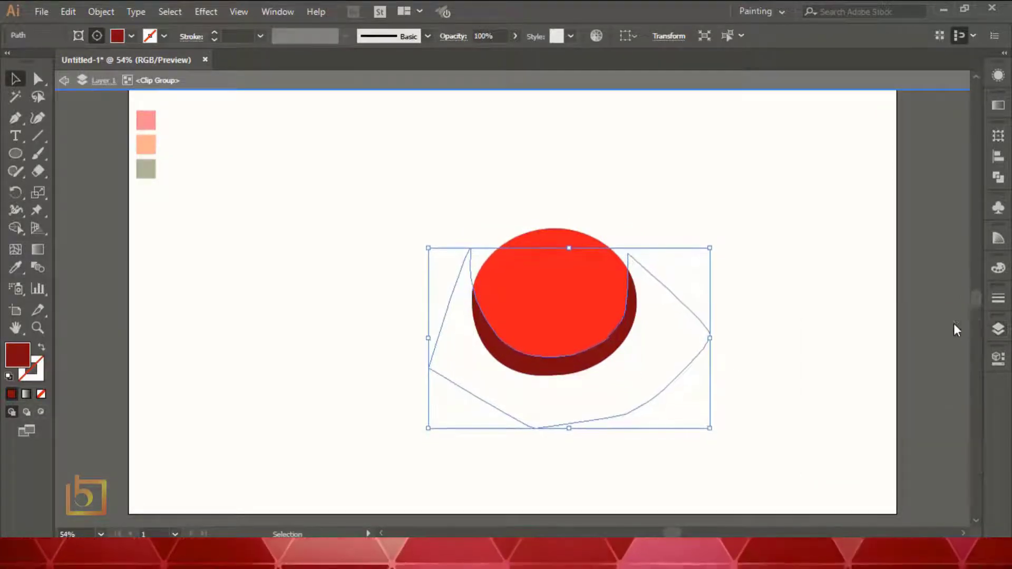
# Step: Apply a Gaussian Blur with a radius well above 10 pixels to the dark red shadow path
pyautogui.click(754, 168)
pyautogui.click(644, 411)
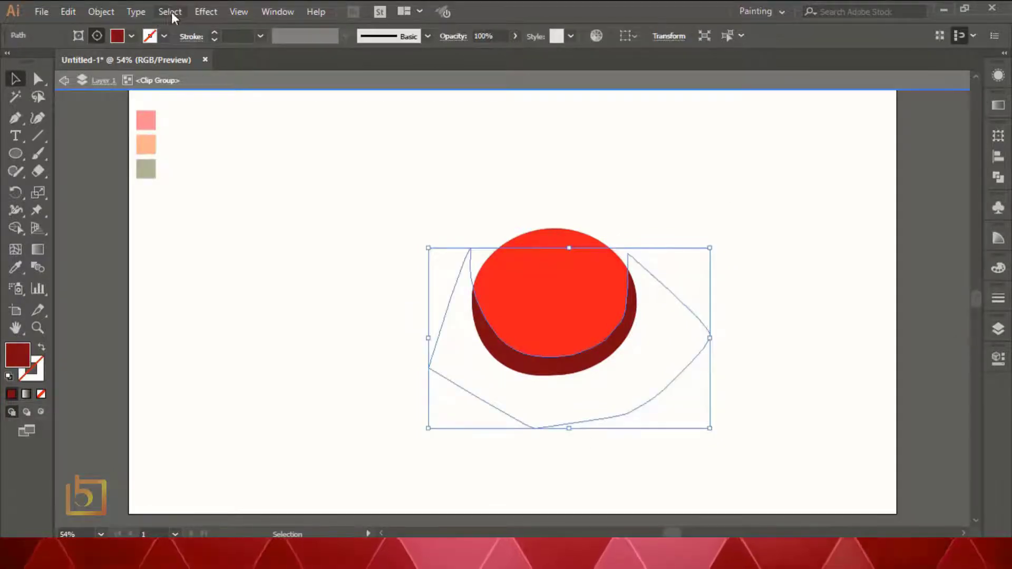
pyautogui.click(205, 11)
pyautogui.moveTo(327, 259)
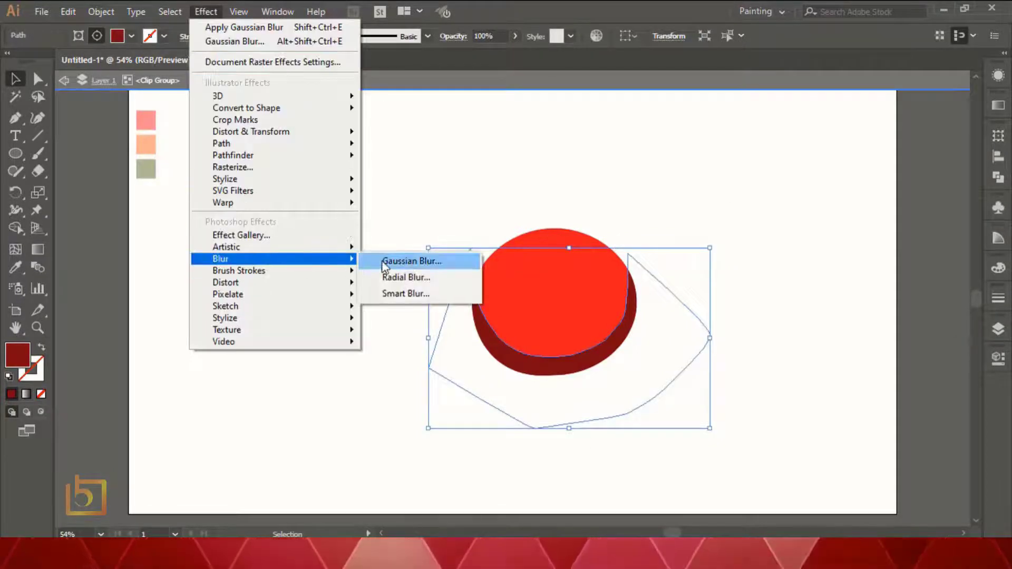
pyautogui.click(384, 262)
pyautogui.click(650, 179)
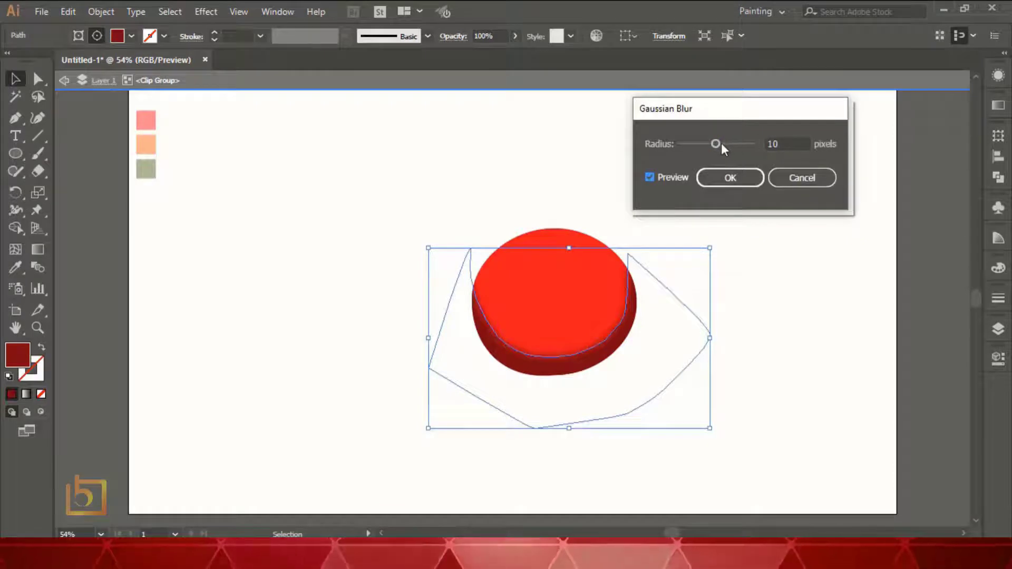
pyautogui.moveTo(722, 144); pyautogui.dragTo(728, 144)
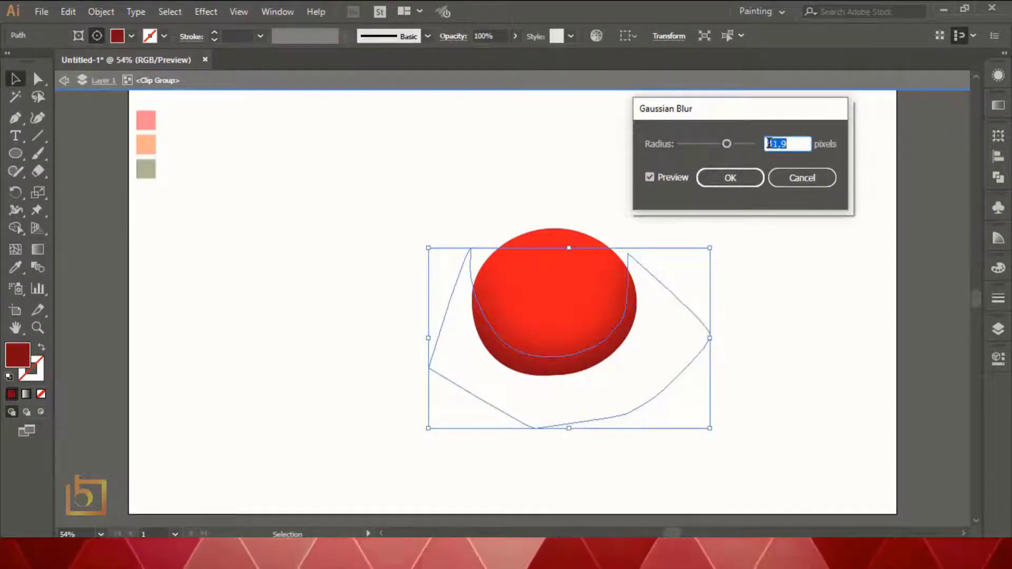
pyautogui.click(713, 177)
pyautogui.click(791, 196)
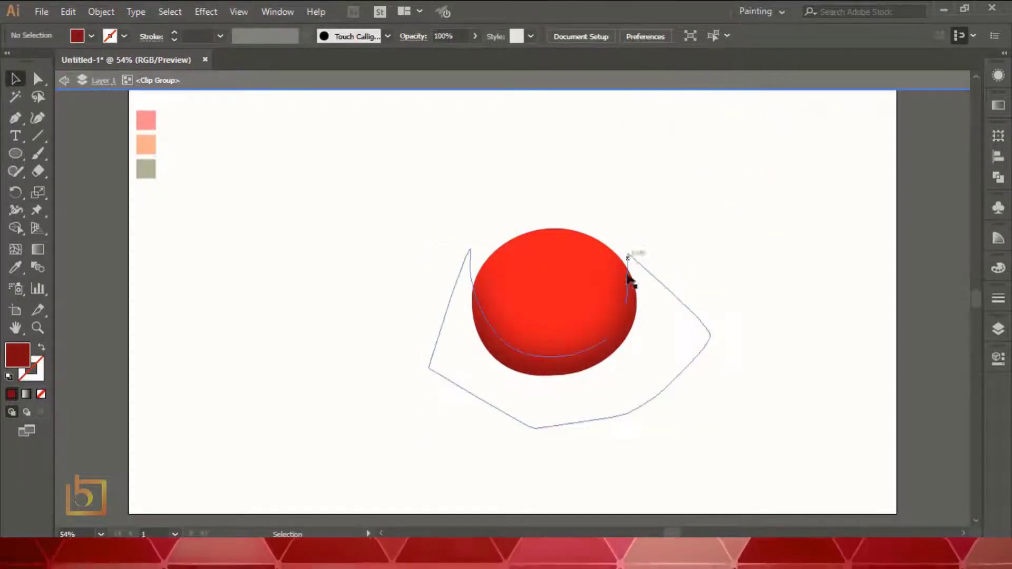
# Step: Nudge the blurred shadow path slightly down and to the left, and exit the clip group's isolation
pyautogui.click(628, 284)
pyautogui.press('Down')
pyautogui.press('Down')
pyautogui.press('Down')
pyautogui.press('Left')
pyautogui.press('Left')
pyautogui.press('Left')
pyautogui.press('Down')
pyautogui.press('Down')
pyautogui.press('Down')
pyautogui.press('Down')
pyautogui.press('Down')
pyautogui.press('Down')
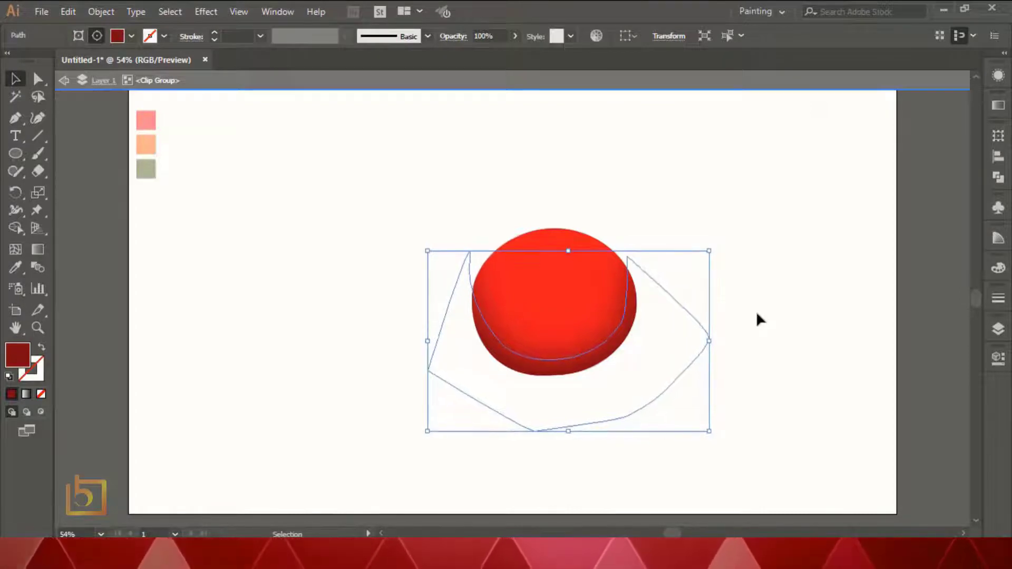
pyautogui.doubleClick(758, 314)
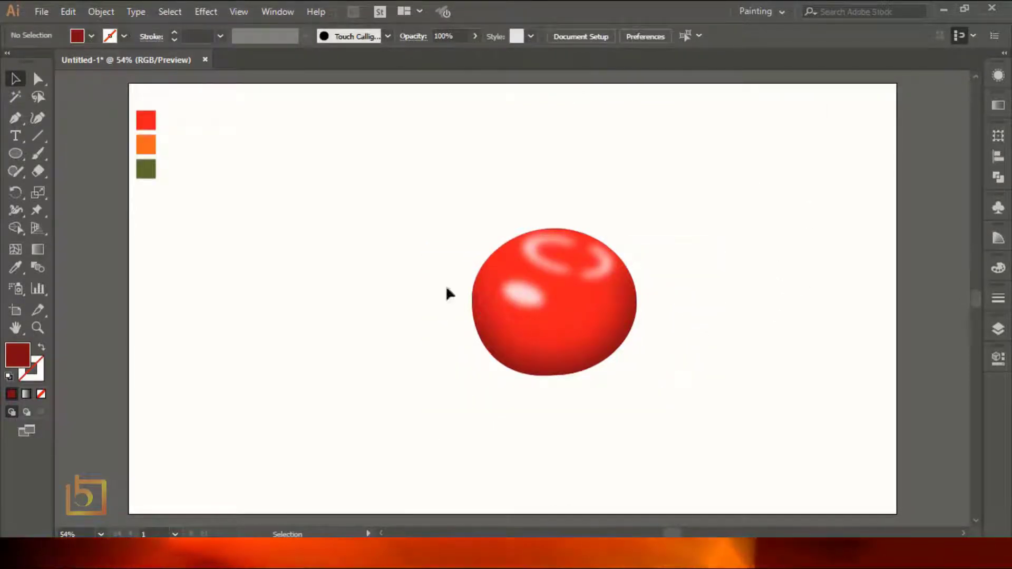
# Step: Move the right arc inside the highlight group slightly to the left to narrow the gap between the arcs
pyautogui.click(550, 254)
pyautogui.doubleClick(604, 266)
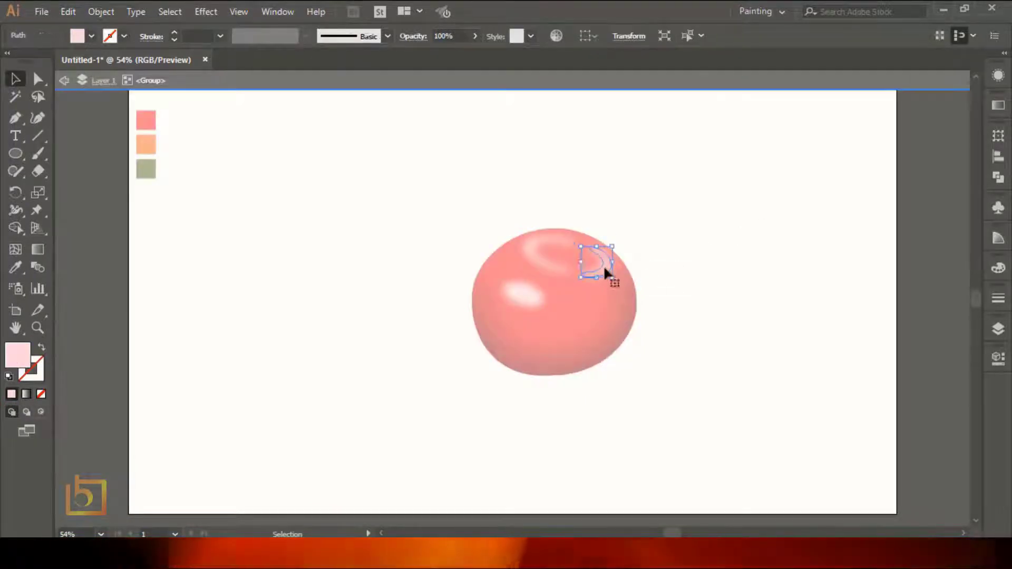
pyautogui.moveTo(605, 269)
pyautogui.mouseDown()
pyautogui.moveTo(581, 262)
pyautogui.moveTo(606, 271)
pyautogui.moveTo(593, 266)
pyautogui.mouseUp()
pyautogui.doubleClick(753, 242)
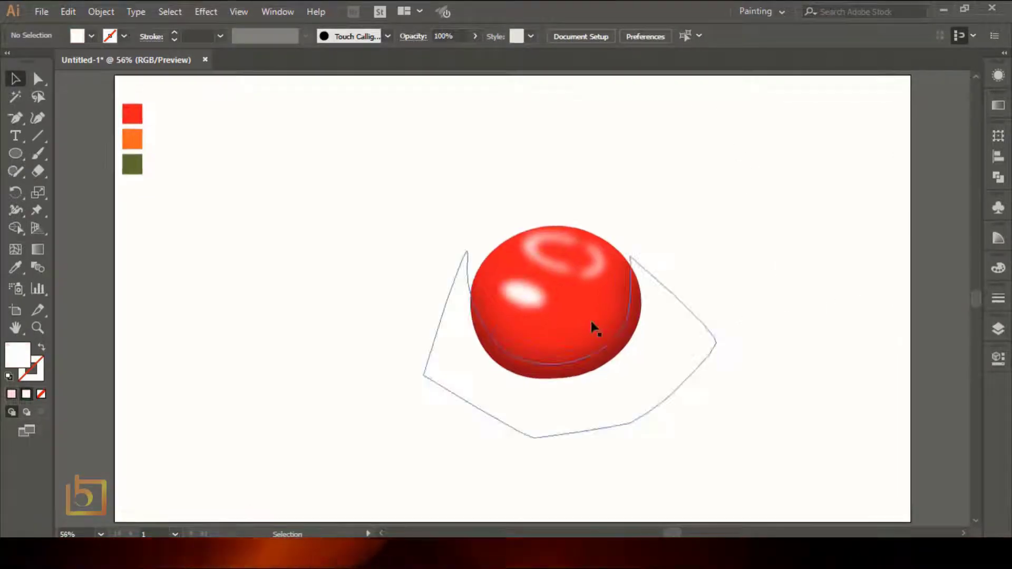
# Step: Give the highlight ellipse's white gradient an end stop of 0% opacity and change the gradient type to Radial
pyautogui.click(524, 294)
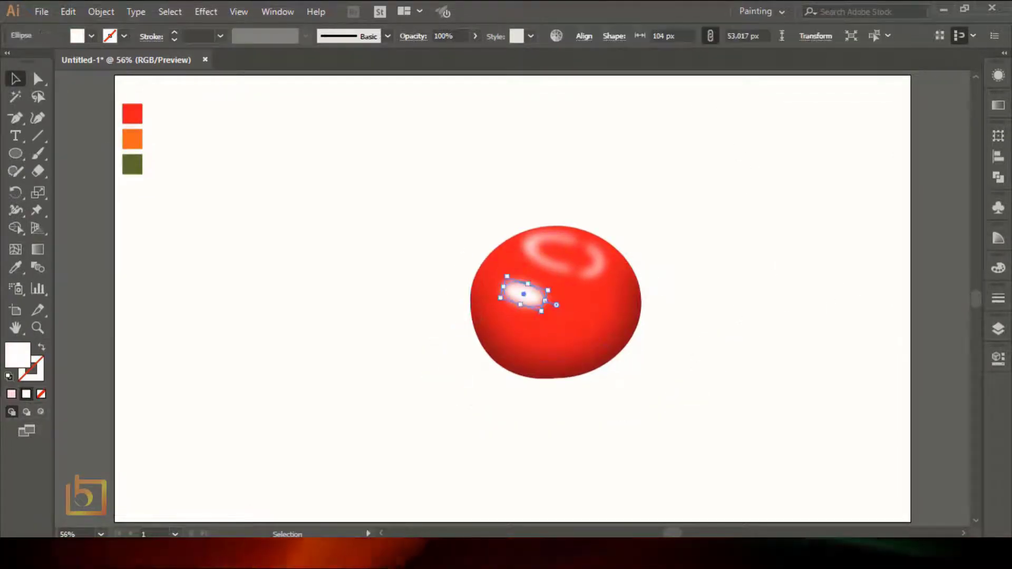
pyautogui.click(998, 109)
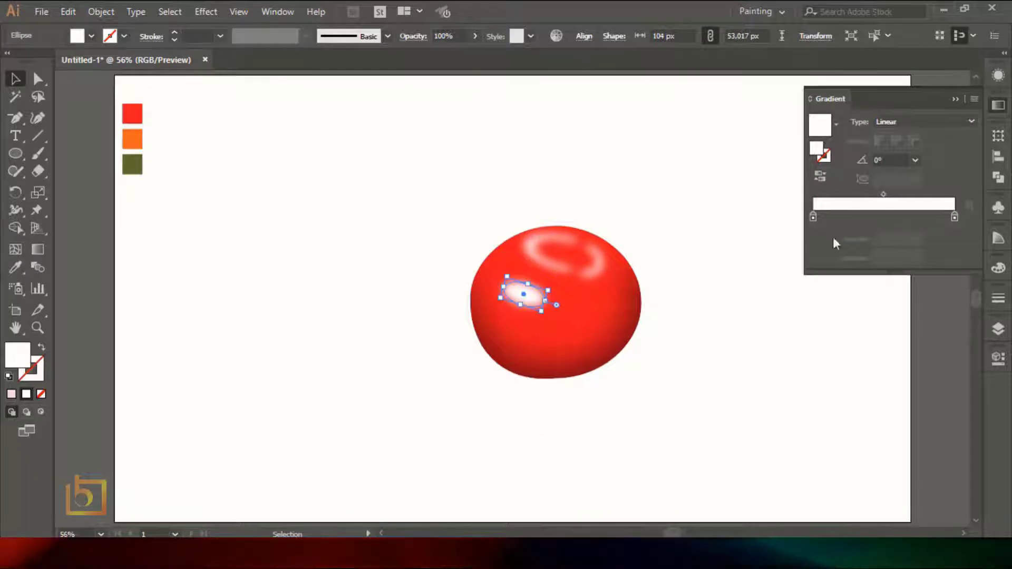
pyautogui.click(954, 219)
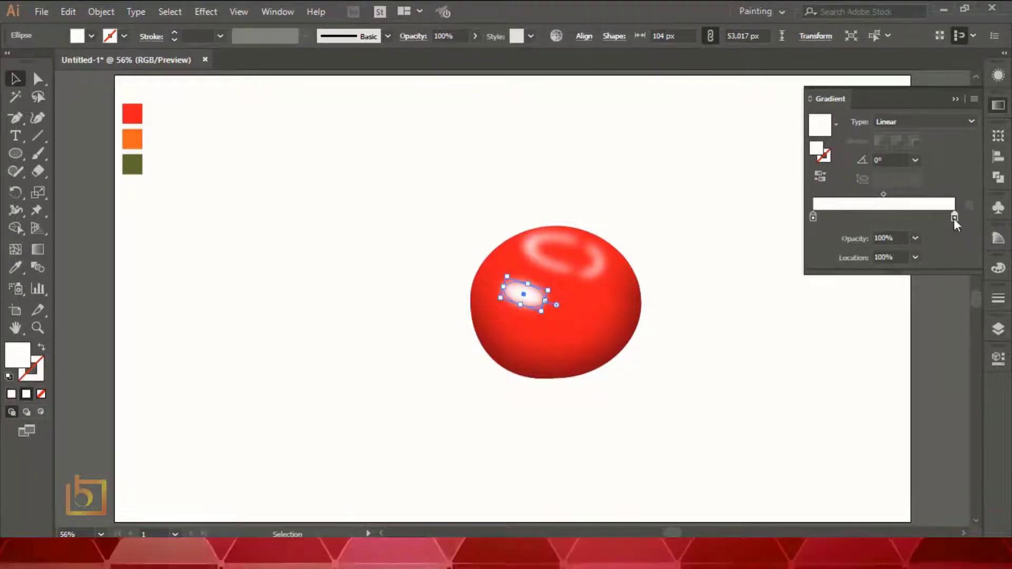
pyautogui.click(915, 238)
pyautogui.click(918, 254)
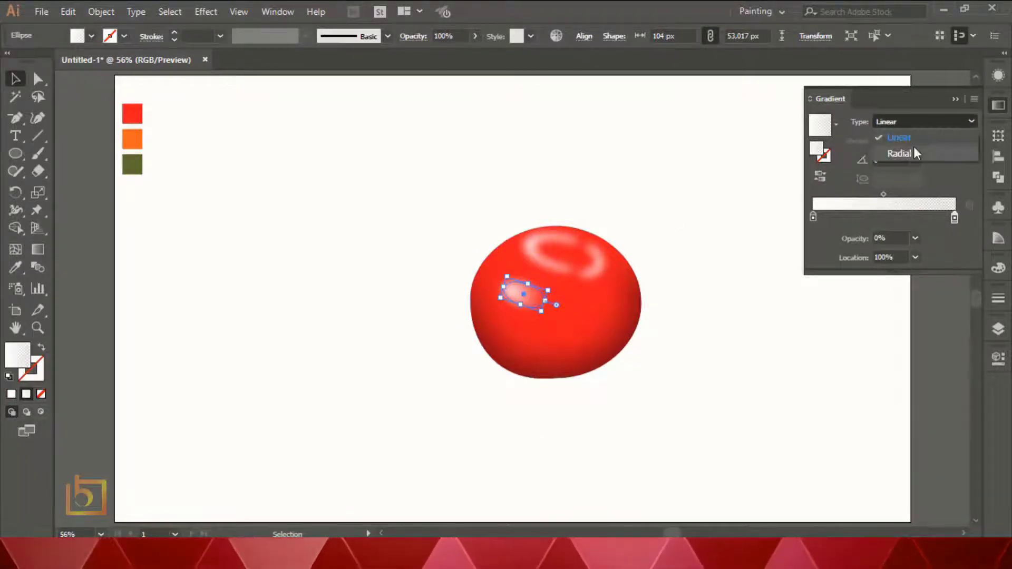
pyautogui.click(900, 154)
# Step: Rotate the ellipse's radial gradient with the Gradient tool to follow the ellipse's tilt
pyautogui.press('g')
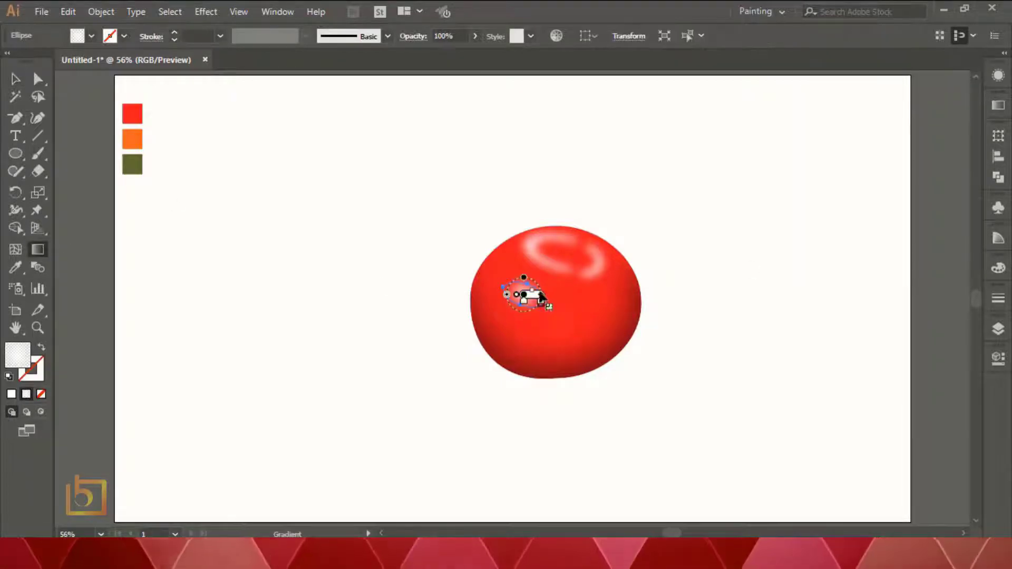
pyautogui.hotkey('ctrl', '+')
pyautogui.hotkey('ctrl', '+')
pyautogui.hotkey('ctrl', '+')
pyautogui.hotkey('ctrl', '+')
pyautogui.hotkey('ctrl', '+')
pyautogui.hotkey('ctrl', '+')
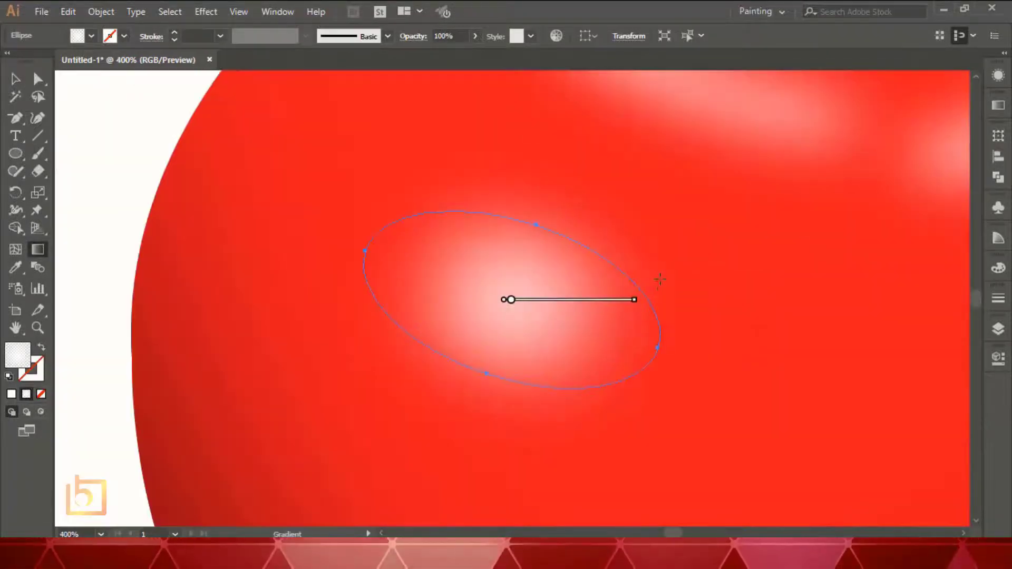
pyautogui.moveTo(640, 300); pyautogui.dragTo(651, 357)
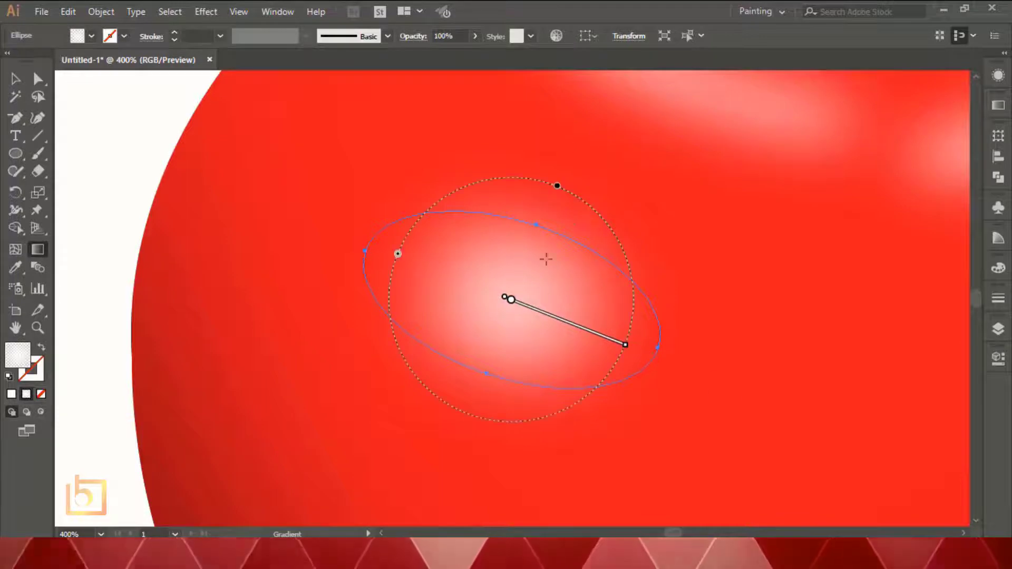
# Step: Flatten the highlight ellipse's radial gradient to a 43.6% aspect ratio, extend it to the ellipse's edge and set its midpoint to about 76%
pyautogui.moveTo(563, 186); pyautogui.dragTo(527, 255)
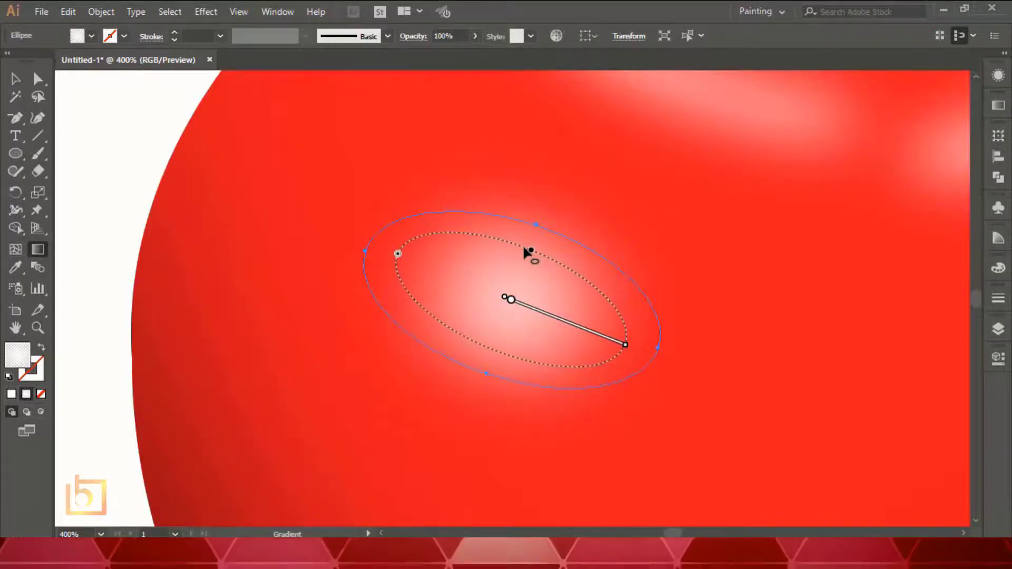
pyautogui.moveTo(649, 355); pyautogui.dragTo(654, 357)
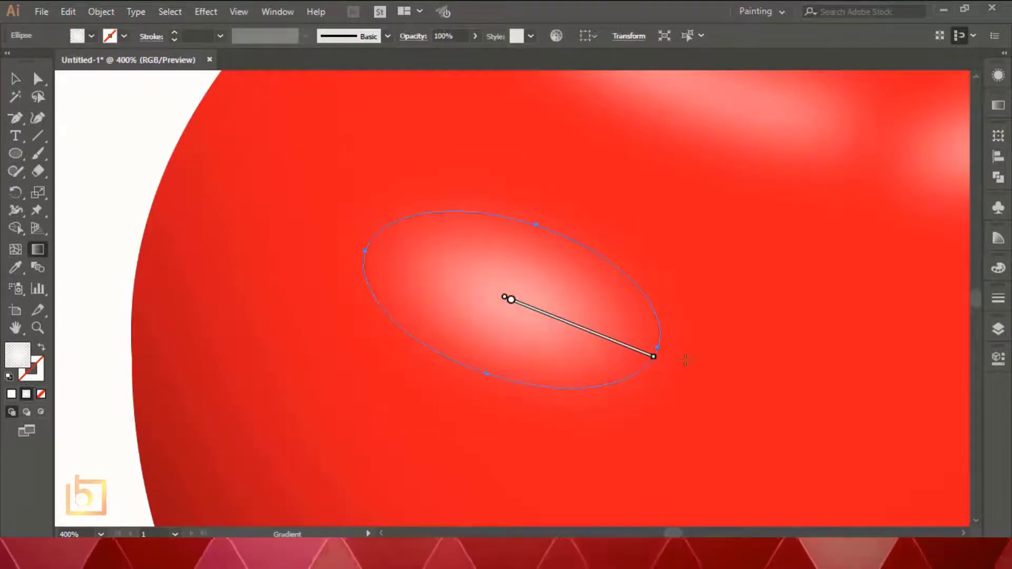
pyautogui.click(997, 108)
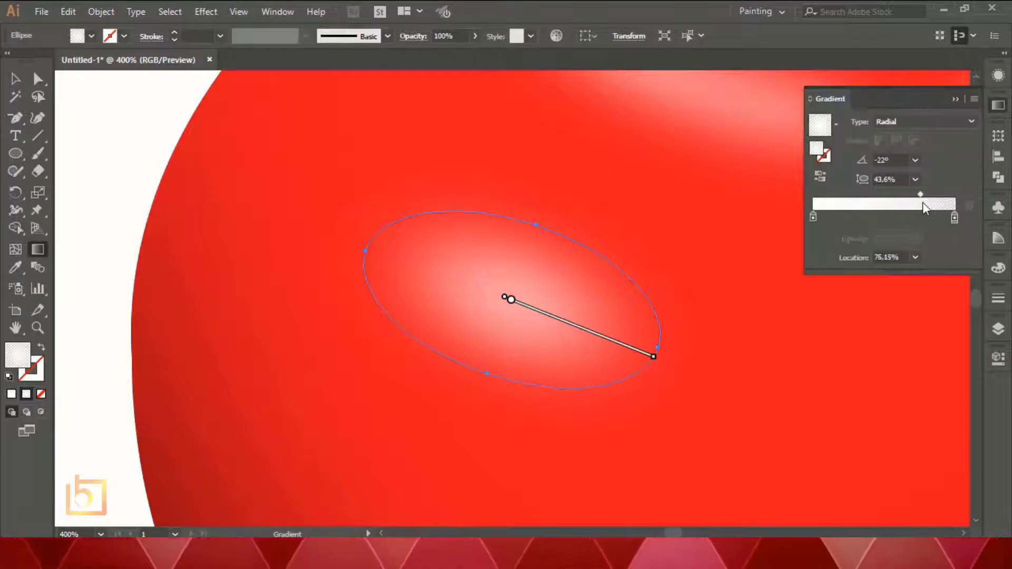
pyautogui.press('v')
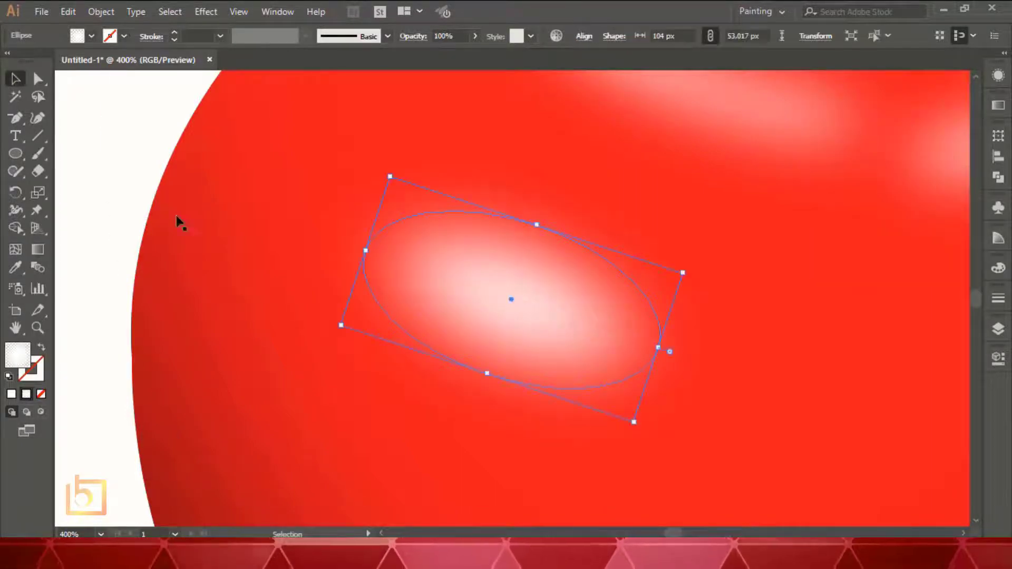
pyautogui.click(67, 115)
# Step: Shorten the ring highlight's right arc slightly from its lower end, and exit the group's isolation
pyautogui.hotkey('ctrl', '0')
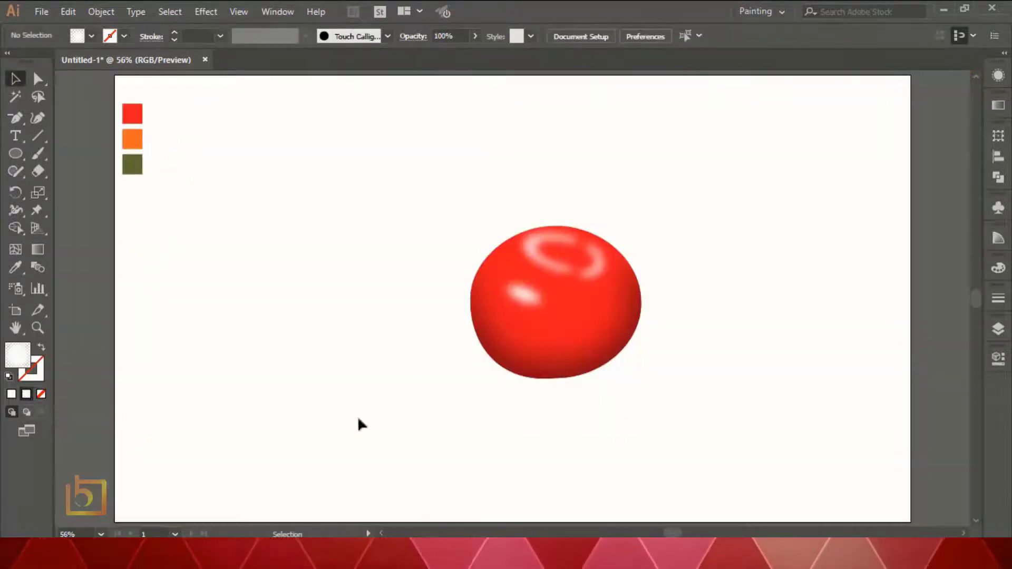
pyautogui.doubleClick(589, 271)
pyautogui.click(589, 271)
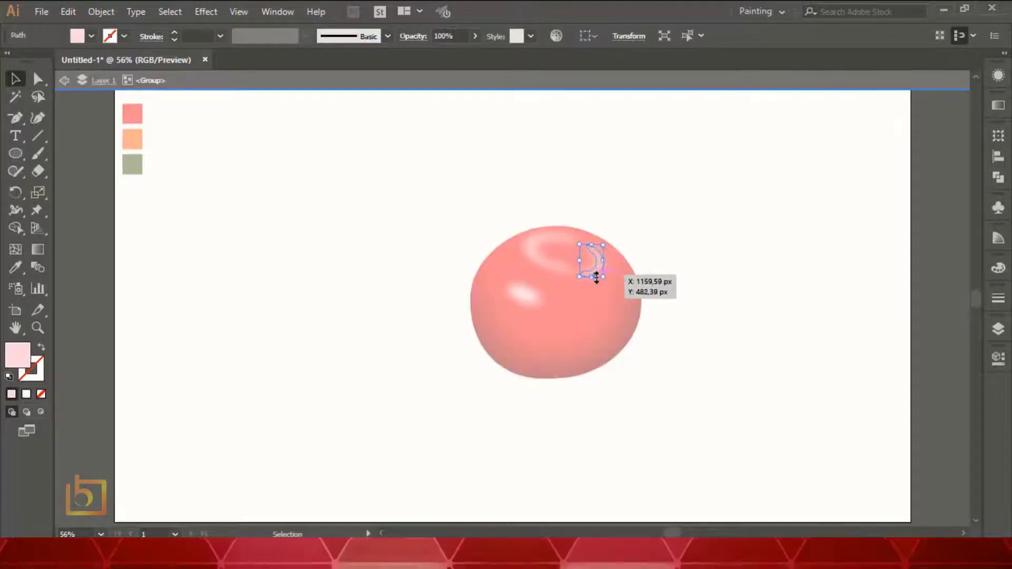
pyautogui.moveTo(592, 278); pyautogui.dragTo(592, 272)
pyautogui.doubleClick(759, 250)
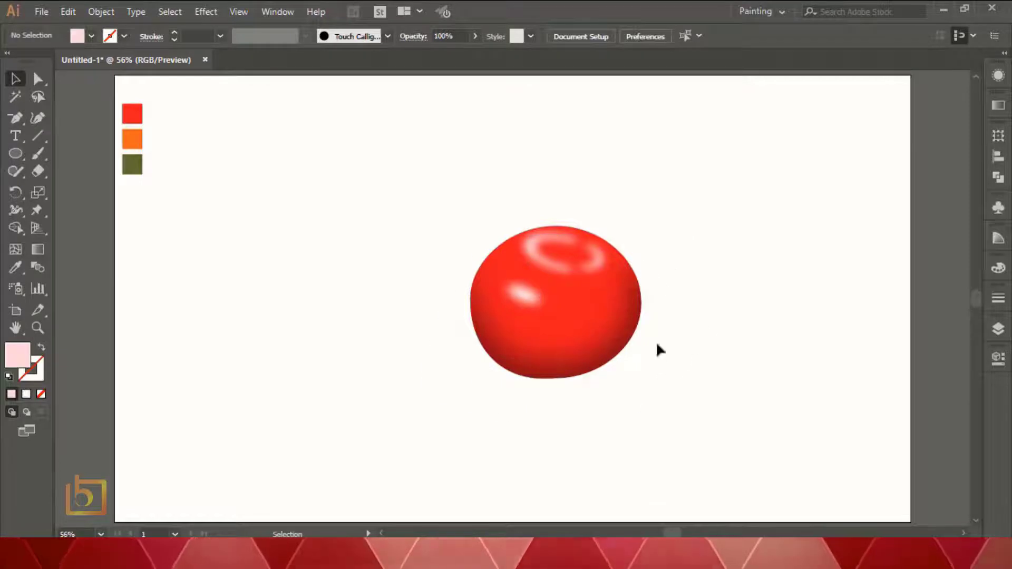
# Step: Set the fill colour to orange by sampling the orange palette square with the Eyedropper
pyautogui.press('z')
pyautogui.moveTo(406, 199); pyautogui.dragTo(710, 434)
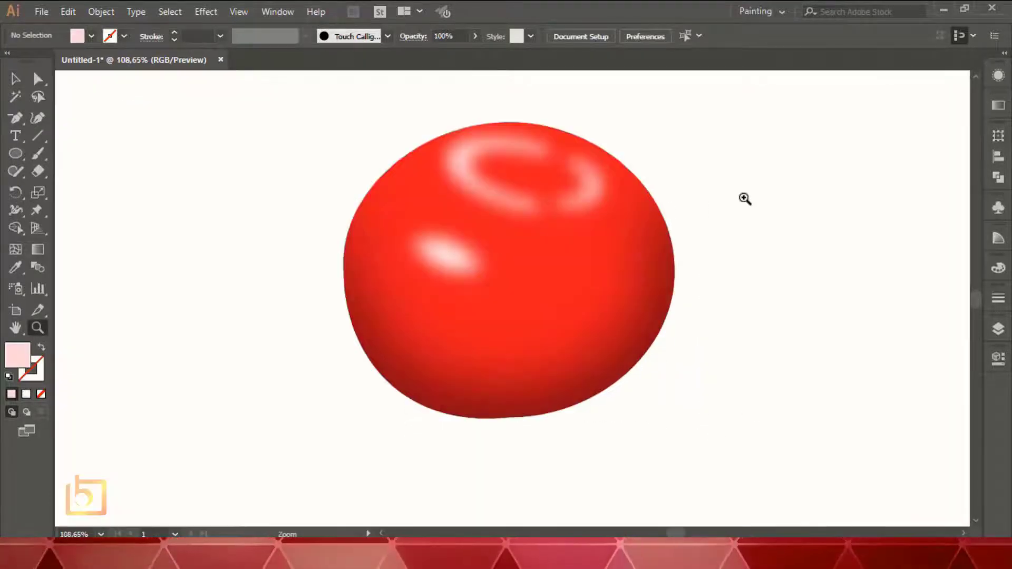
pyautogui.click(15, 153)
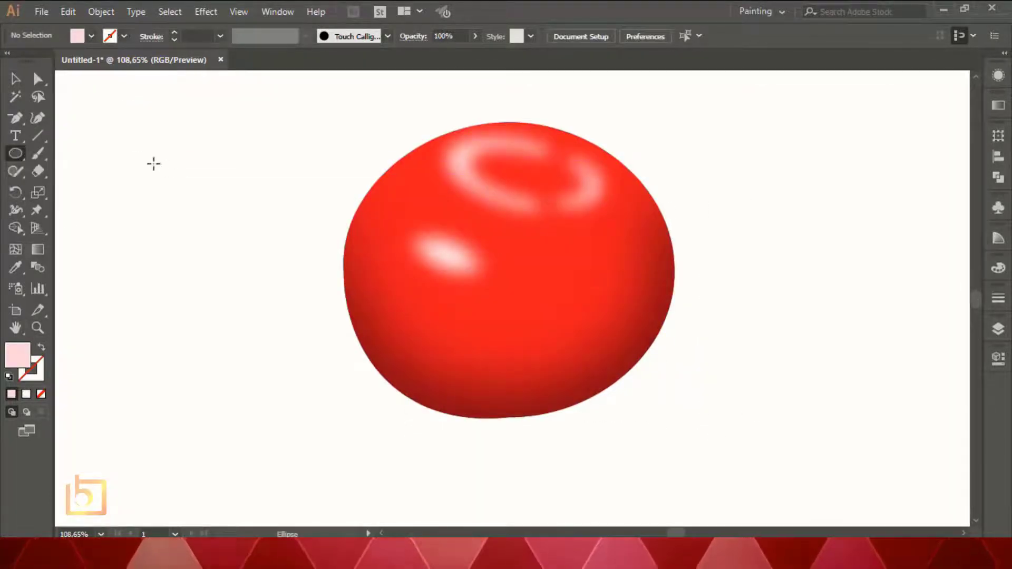
pyautogui.moveTo(154, 161); pyautogui.dragTo(675, 398)
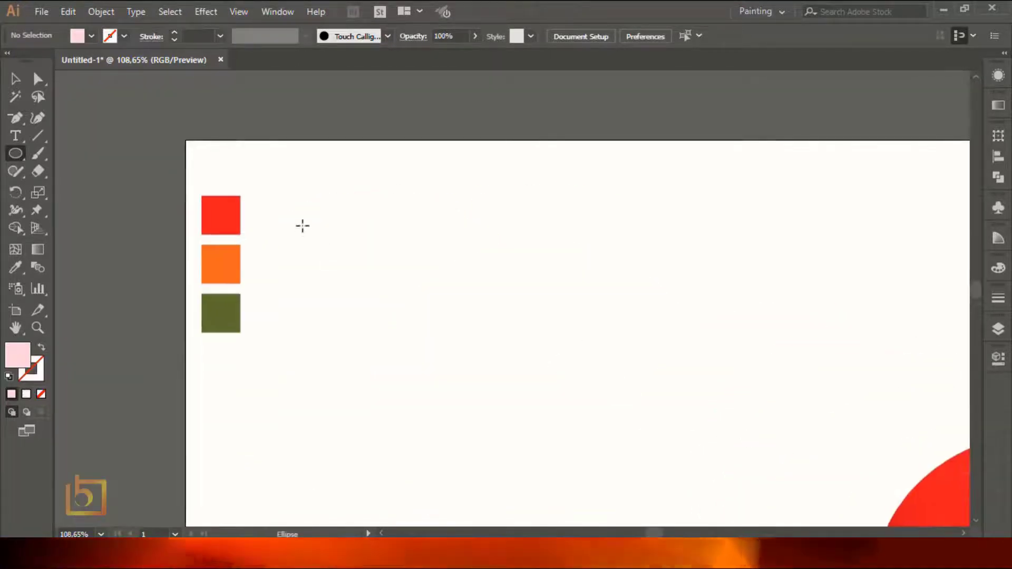
pyautogui.press('i')
pyautogui.click(239, 218)
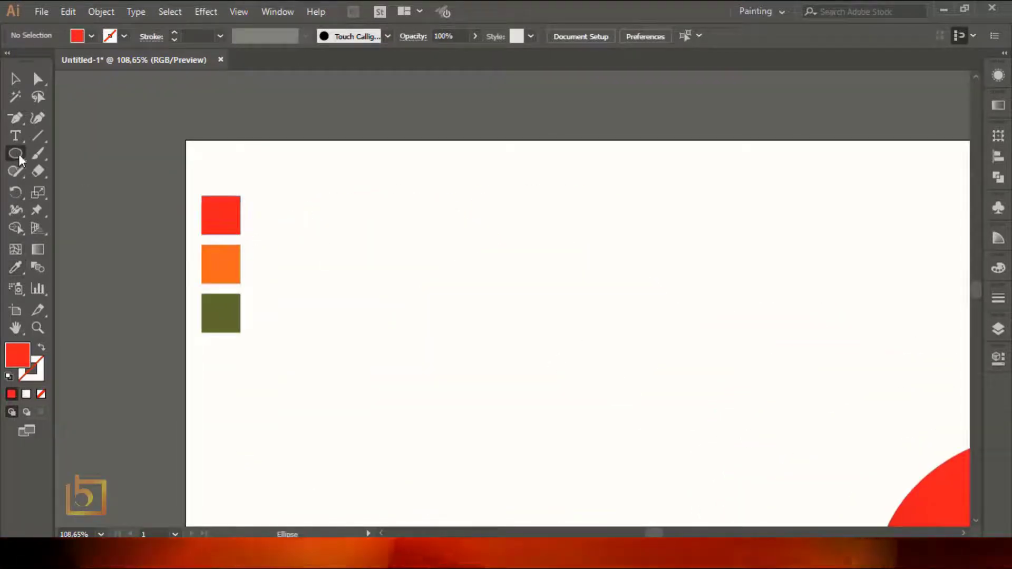
pyautogui.click(234, 250)
# Step: Draw an orange ellipse about 235 × 139 px, tilt it clockwise and place it over the ring highlight on the fruit's top
pyautogui.click(16, 153)
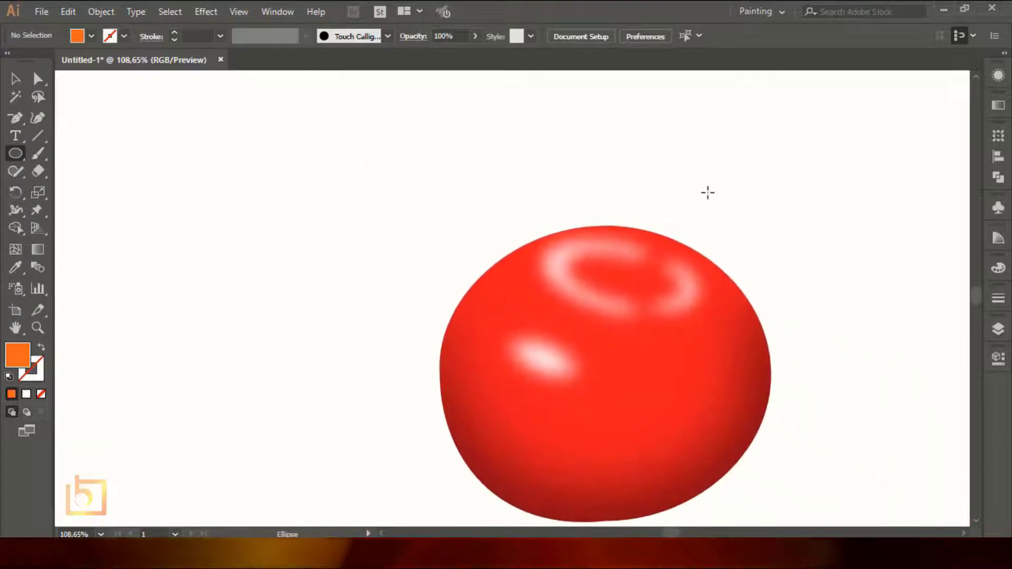
pyautogui.moveTo(625, 136)
pyautogui.mouseDown()
pyautogui.moveTo(870, 282)
pyautogui.moveTo(814, 248)
pyautogui.mouseUp()
pyautogui.moveTo(824, 129); pyautogui.dragTo(834, 161)
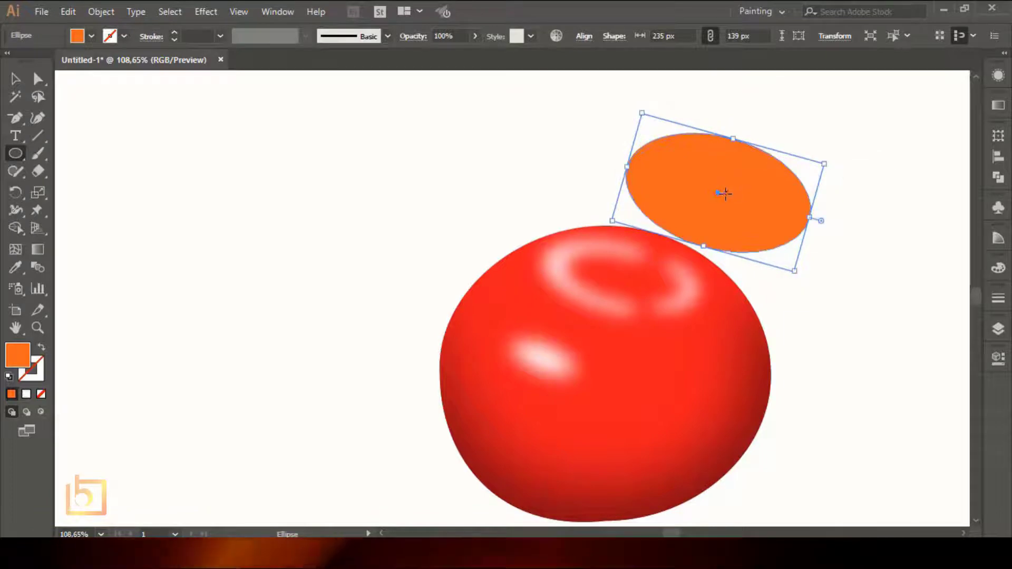
pyautogui.moveTo(718, 193); pyautogui.dragTo(619, 291)
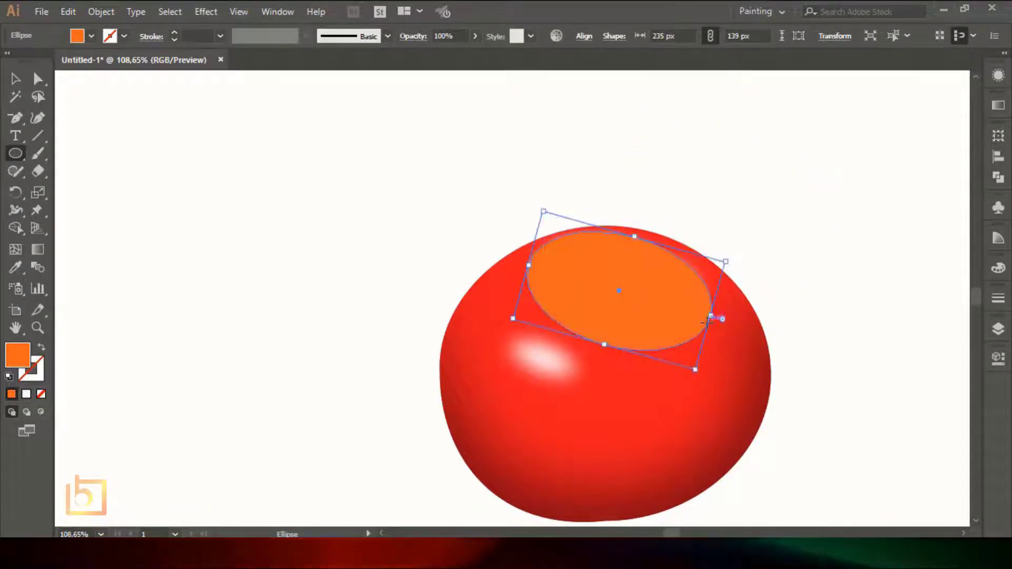
# Step: Enlarge the orange ellipse to about 249 × 148 px and nudge it slightly to the right and down
pyautogui.moveTo(713, 316); pyautogui.dragTo(719, 314)
pyautogui.hotkey('shift', 'Right')
pyautogui.press('Right')
pyautogui.press('Right')
pyautogui.press('Down')
pyautogui.press('Down')
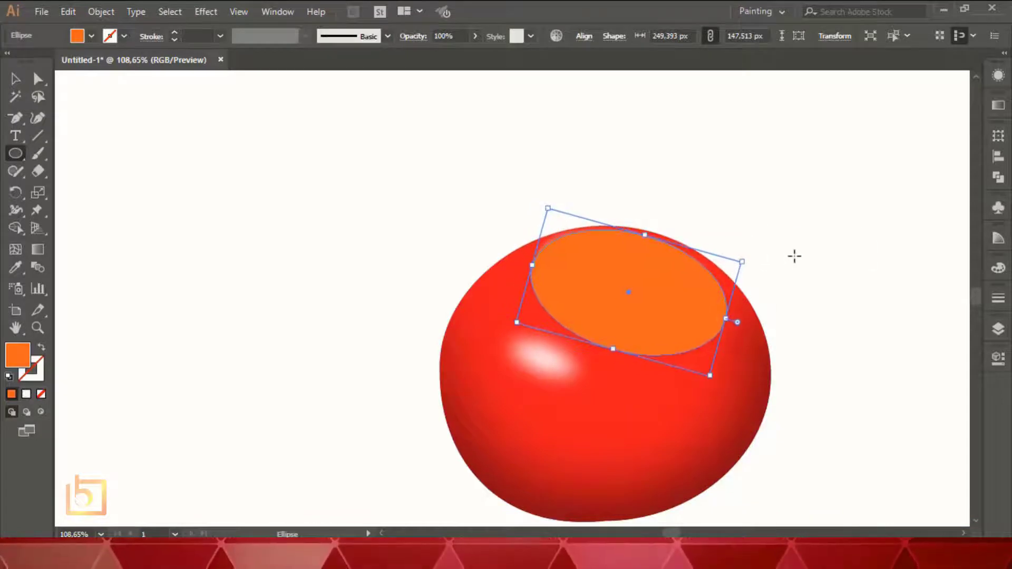
# Step: Open the Tweak effect for the orange ellipse, limit it to the 'Out' control points and enable the preview
pyautogui.click(205, 12)
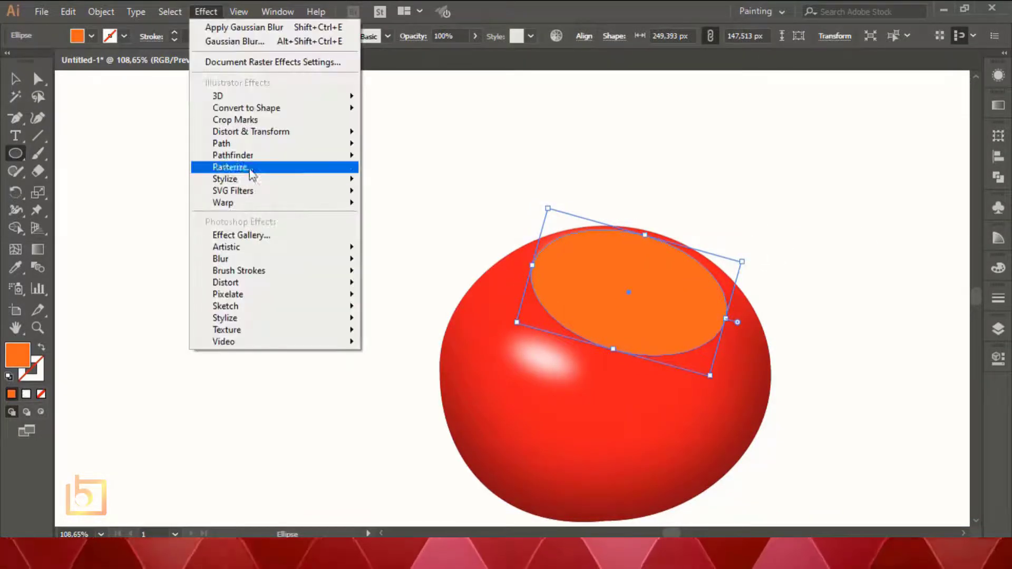
pyautogui.moveTo(343, 131)
pyautogui.click(425, 201)
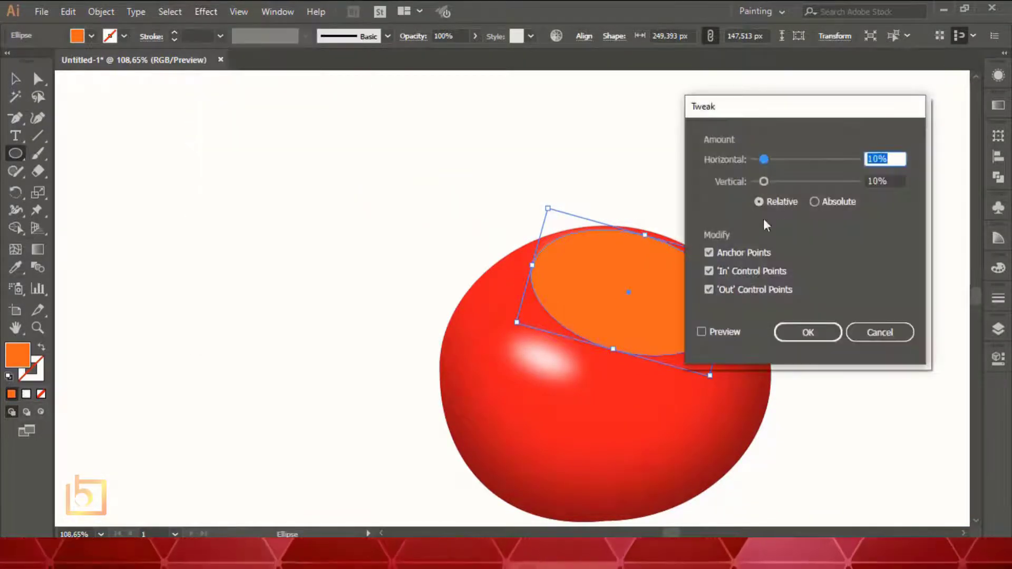
pyautogui.click(749, 271)
pyautogui.moveTo(800, 117); pyautogui.dragTo(865, 90)
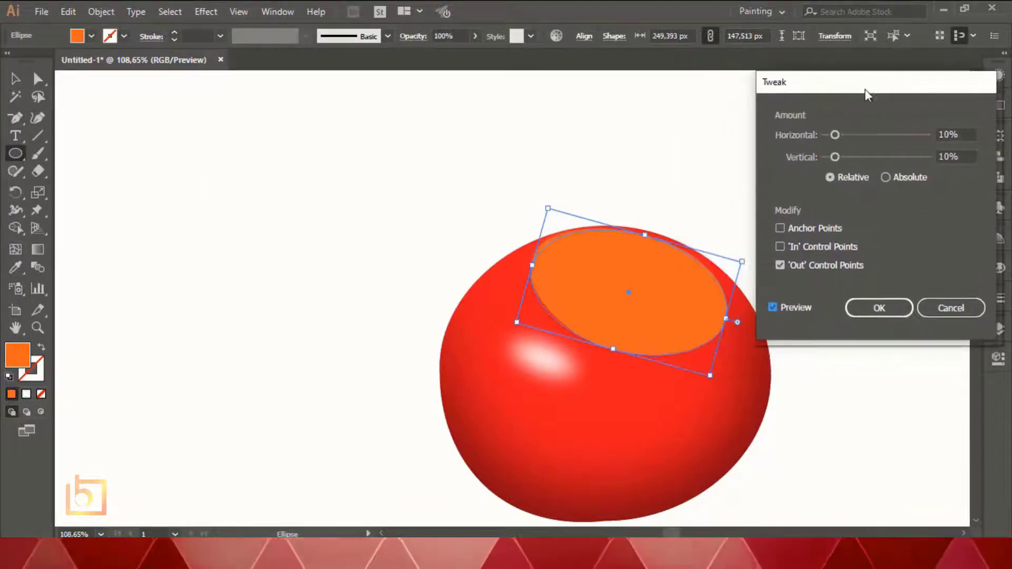
# Step: Switch the Tweak amounts to Absolute, set 59 px horizontal and 38 px vertical, and apply the effect
pyautogui.moveTo(875, 136); pyautogui.dragTo(846, 134)
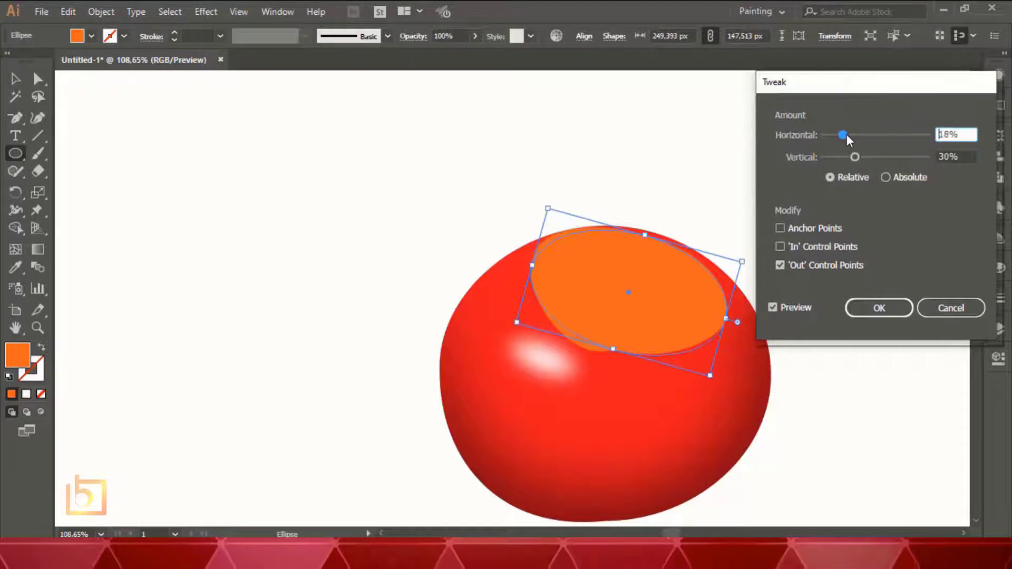
pyautogui.click(888, 177)
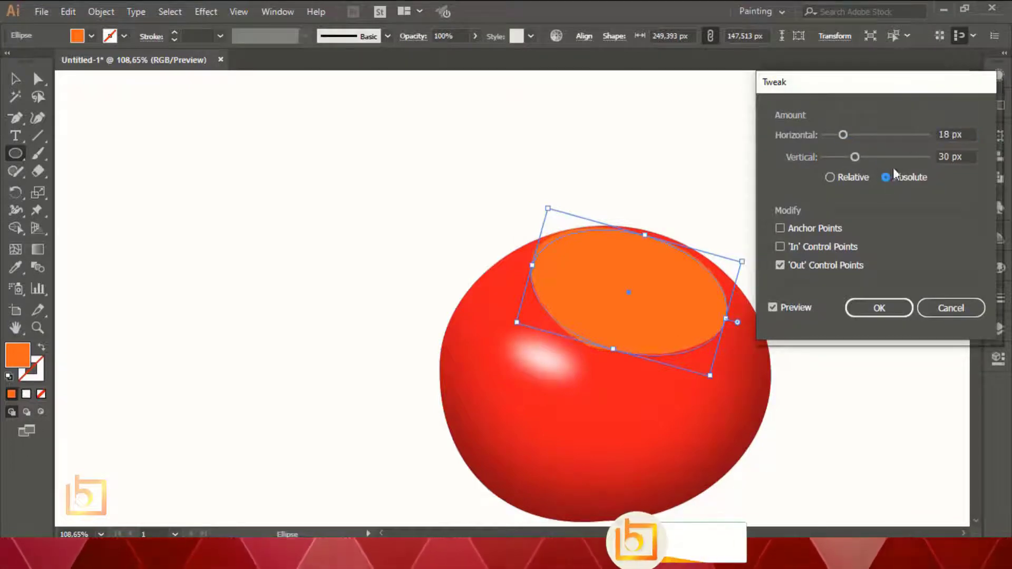
pyautogui.click(885, 135)
pyautogui.moveTo(855, 157)
pyautogui.mouseDown()
pyautogui.moveTo(903, 163)
pyautogui.moveTo(863, 162)
pyautogui.mouseUp()
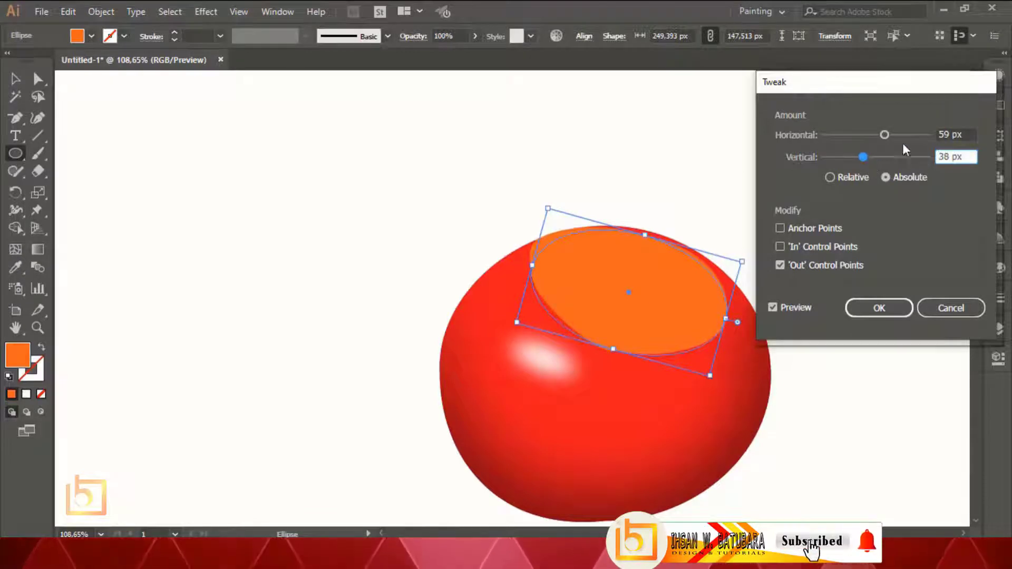
pyautogui.click(879, 309)
# Step: Expand the appearance of the tweaked orange ellipse into an editable path
pyautogui.click(110, 13)
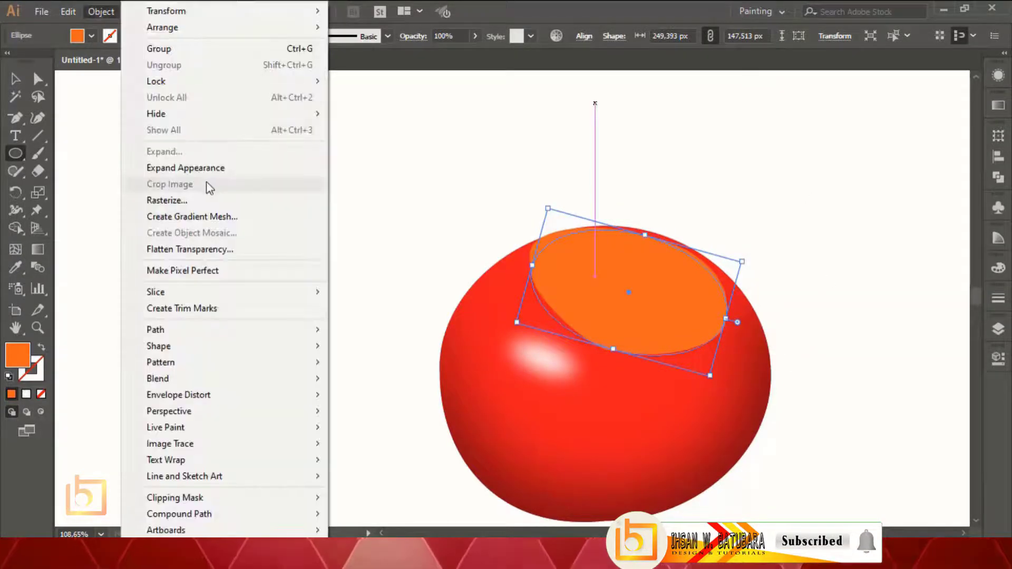
pyautogui.click(211, 168)
pyautogui.click(14, 79)
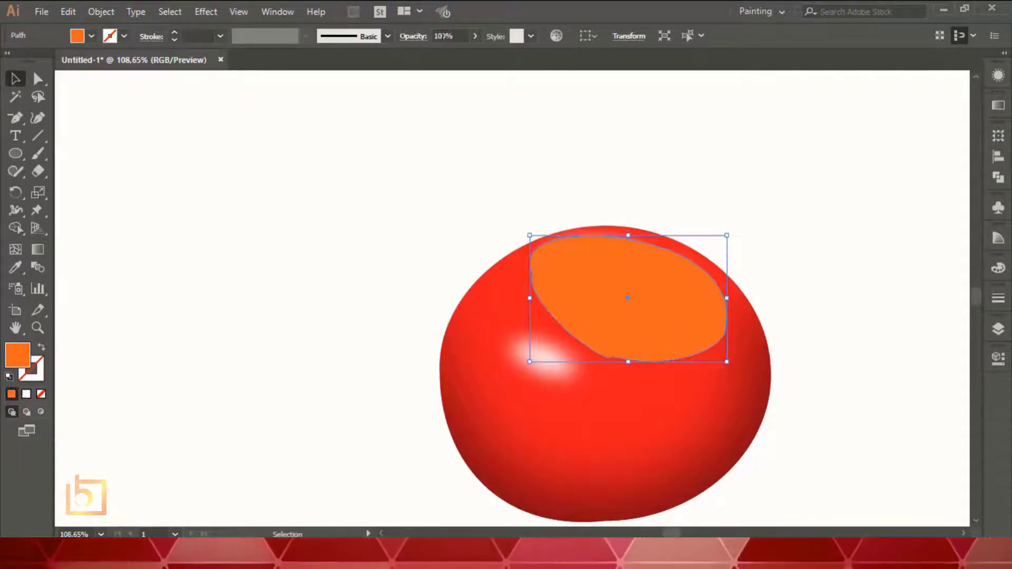
# Step: Copy the orange fill's hex code f05d24 and apply the white-to-transparent radial gradient to the orange shape
pyautogui.doubleClick(18, 356)
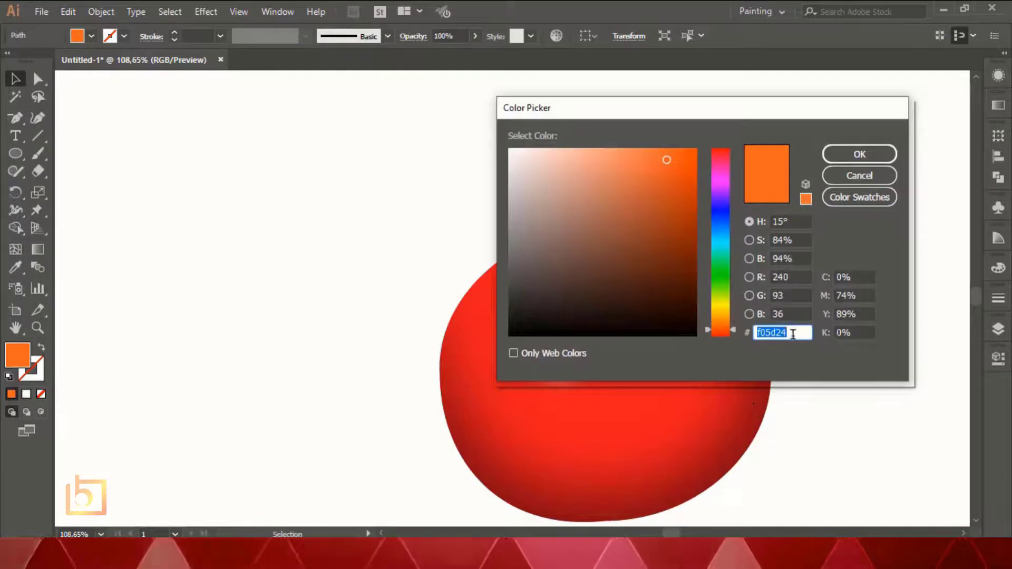
pyautogui.click(861, 176)
pyautogui.click(999, 105)
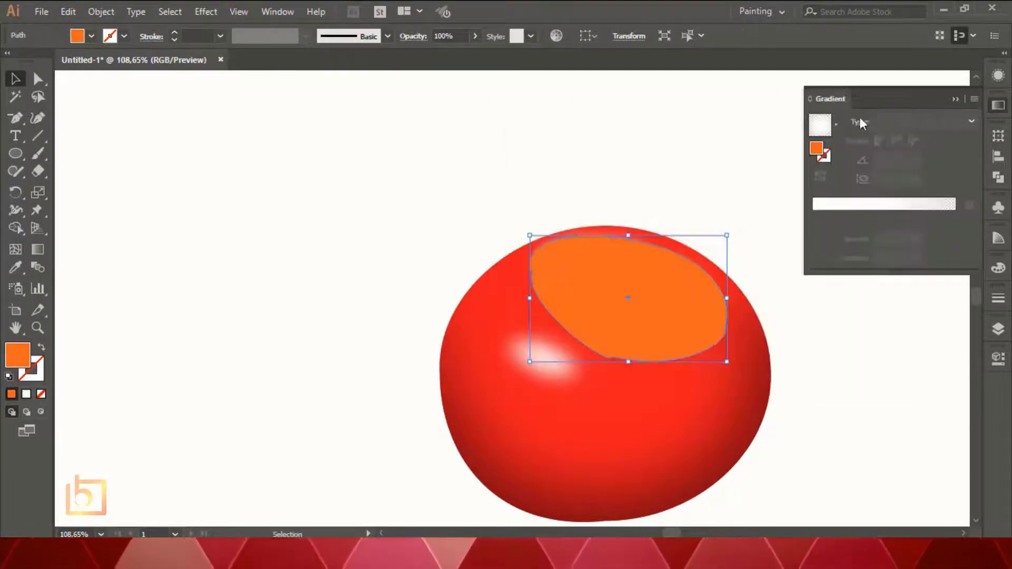
pyautogui.click(820, 125)
# Step: Set the start stop of the shape's gradient to hex colour f05d24
pyautogui.doubleClick(815, 219)
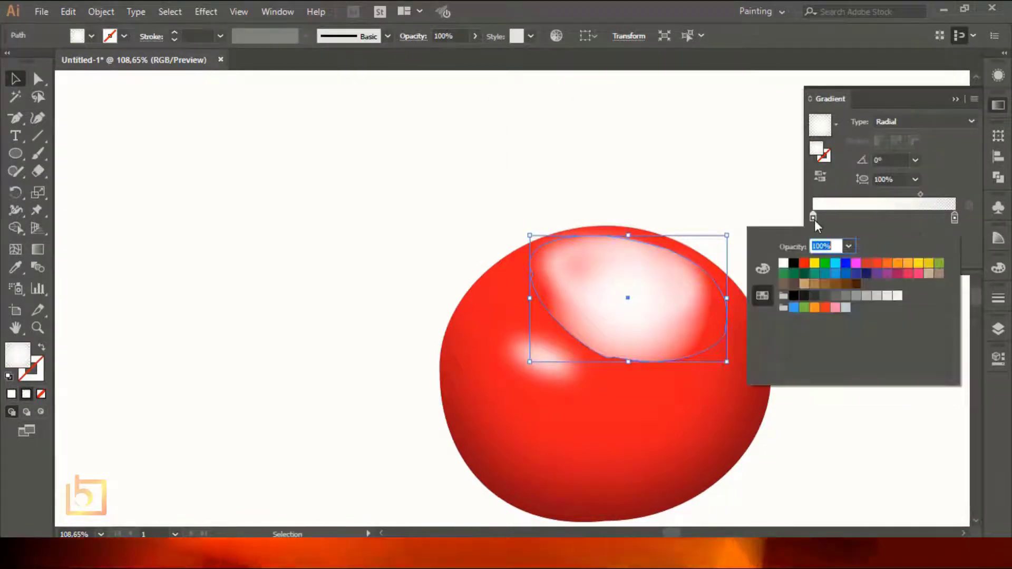
pyautogui.click(763, 269)
pyautogui.click(763, 295)
pyautogui.click(815, 263)
pyautogui.click(763, 269)
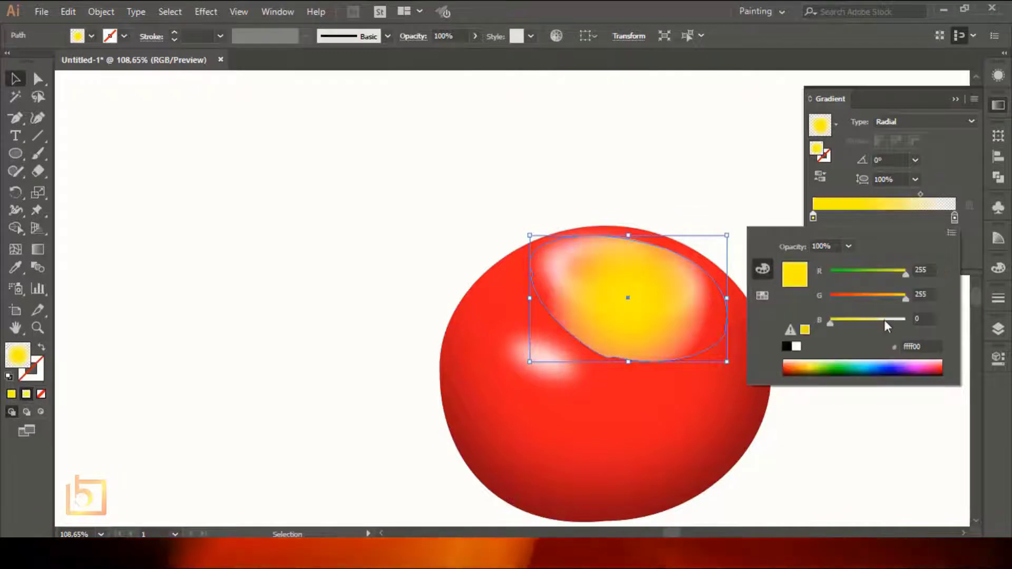
pyautogui.click(918, 345)
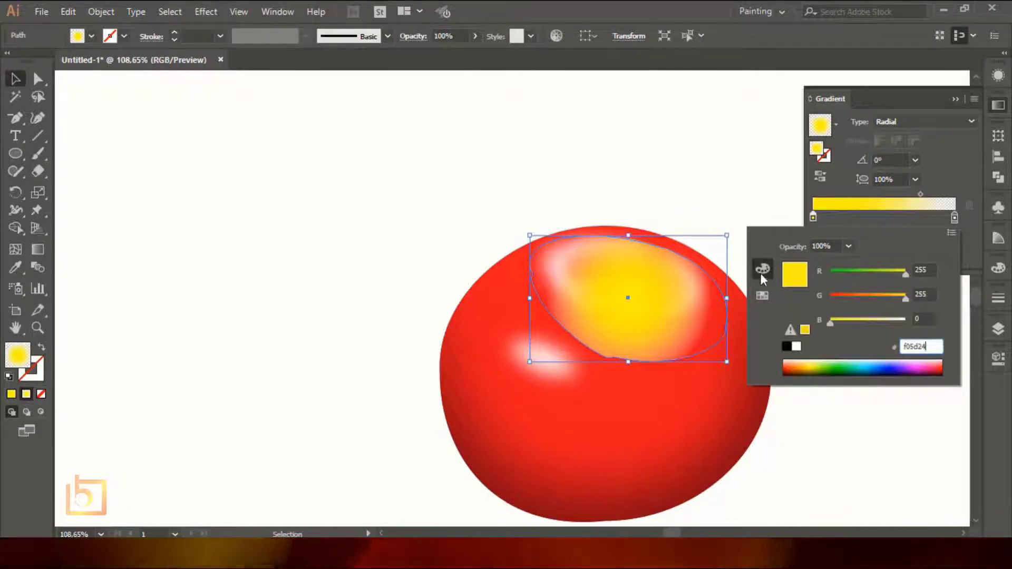
pyautogui.write('f05d24')
pyautogui.click(763, 296)
# Step: Give the gradient's 0% opacity end stop the same orange as the start stop, with the gradient type set to Radial
pyautogui.click(955, 218)
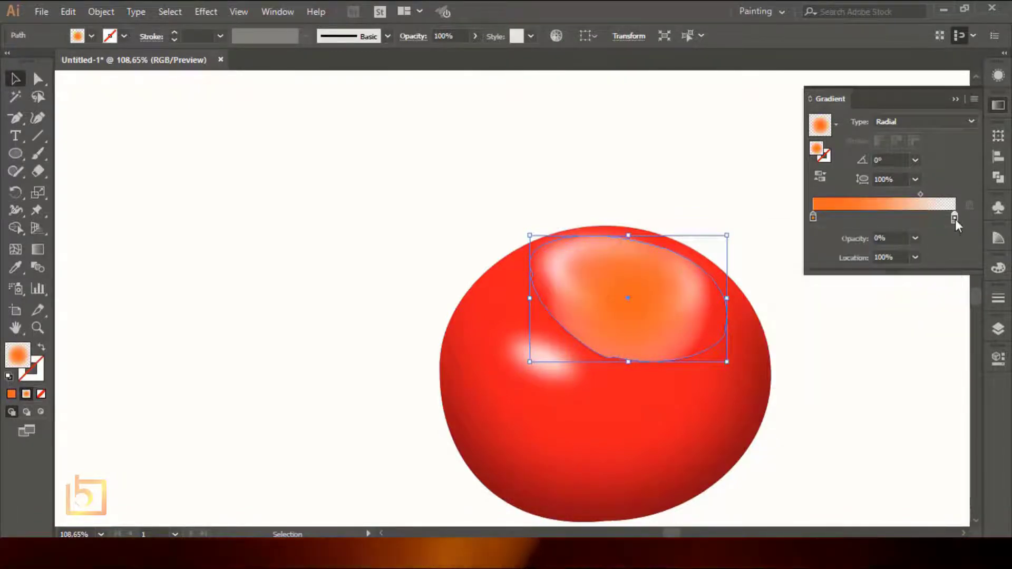
pyautogui.doubleClick(955, 218)
pyautogui.click(763, 269)
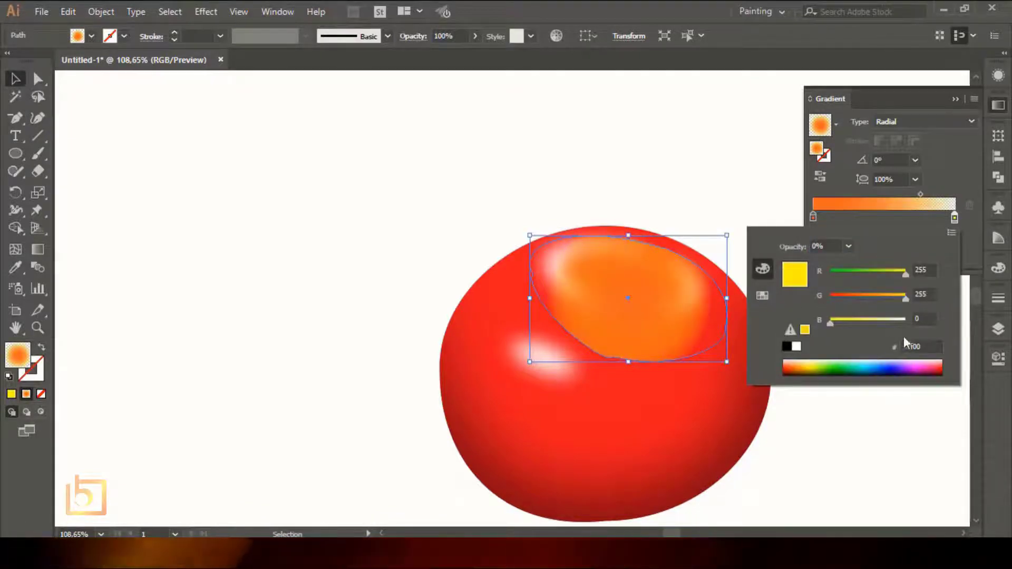
pyautogui.press('Return')
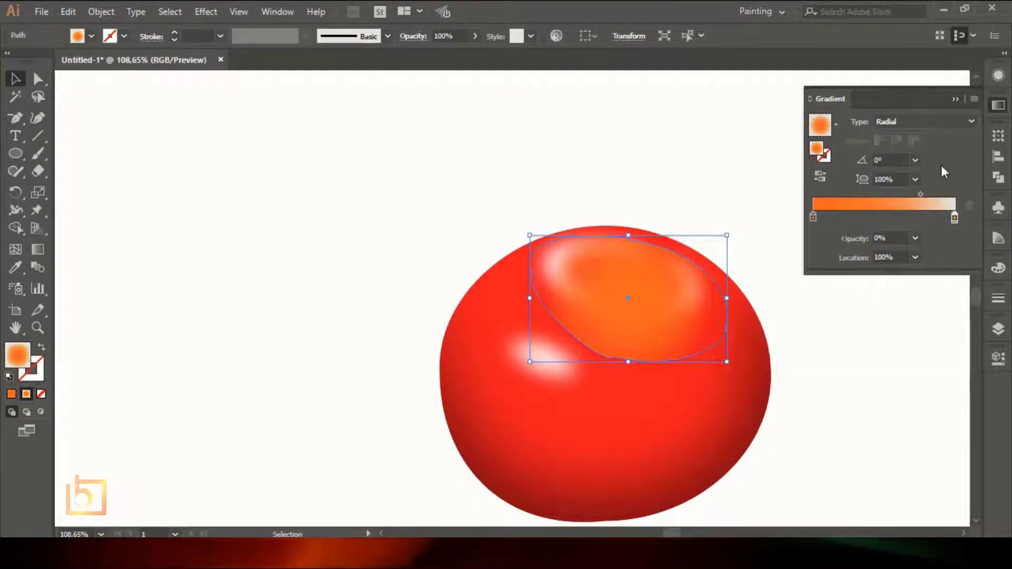
pyautogui.click(928, 121)
pyautogui.click(921, 154)
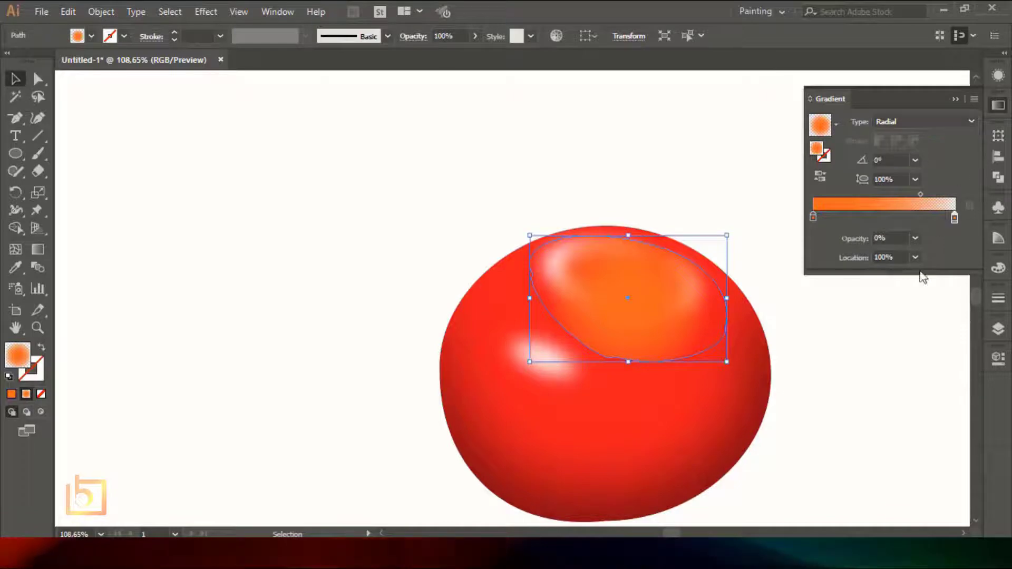
# Step: Rotate the orange radial gradient to about -21.8° and flatten it to a 49.1% aspect ratio to follow the shape's tilt
pyautogui.click(38, 257)
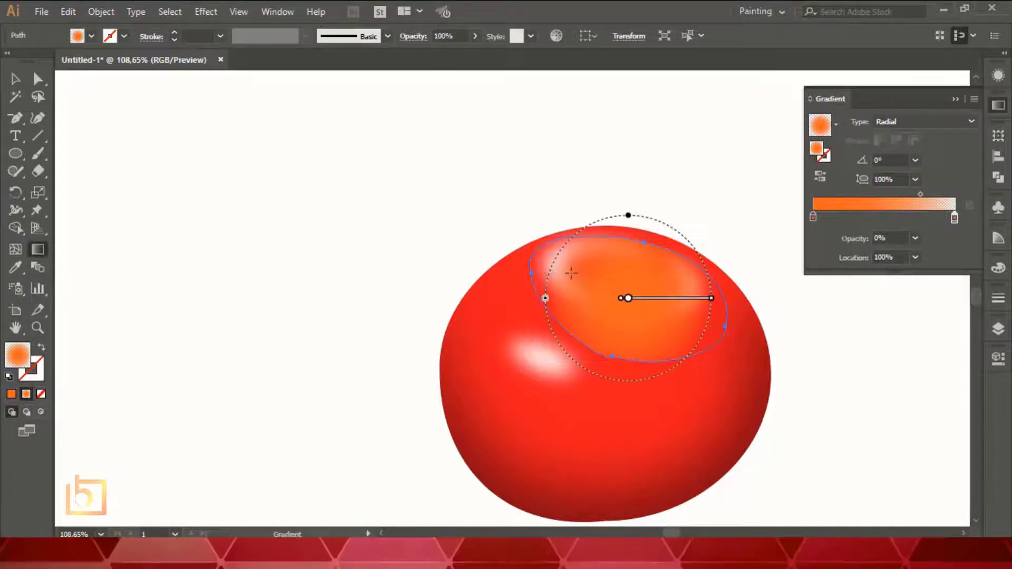
pyautogui.moveTo(717, 298)
pyautogui.mouseDown()
pyautogui.moveTo(728, 296)
pyautogui.moveTo(734, 324)
pyautogui.moveTo(723, 336)
pyautogui.mouseUp()
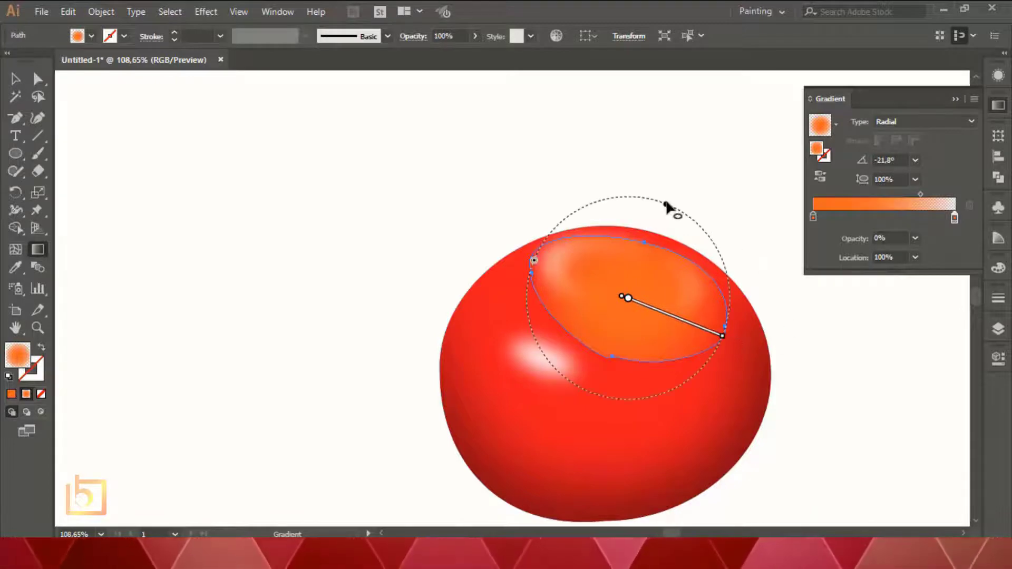
pyautogui.moveTo(667, 207); pyautogui.dragTo(647, 253)
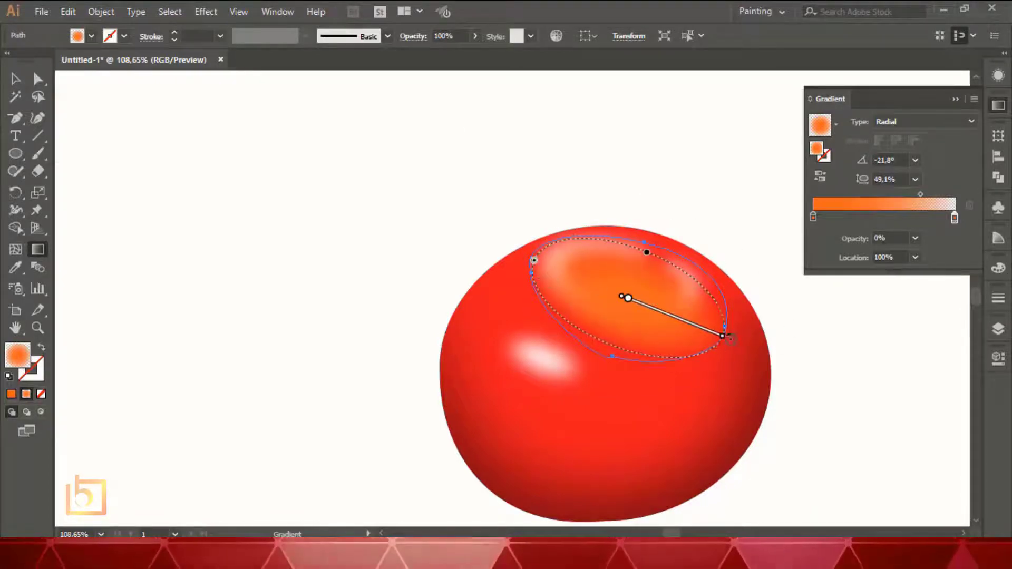
# Step: Adjust the radial gradient's extent on the orange shape so its ellipse ends just at the shape's outline
pyautogui.moveTo(535, 262)
pyautogui.mouseDown()
pyautogui.moveTo(508, 267)
pyautogui.moveTo(497, 249)
pyautogui.moveTo(493, 256)
pyautogui.mouseUp()
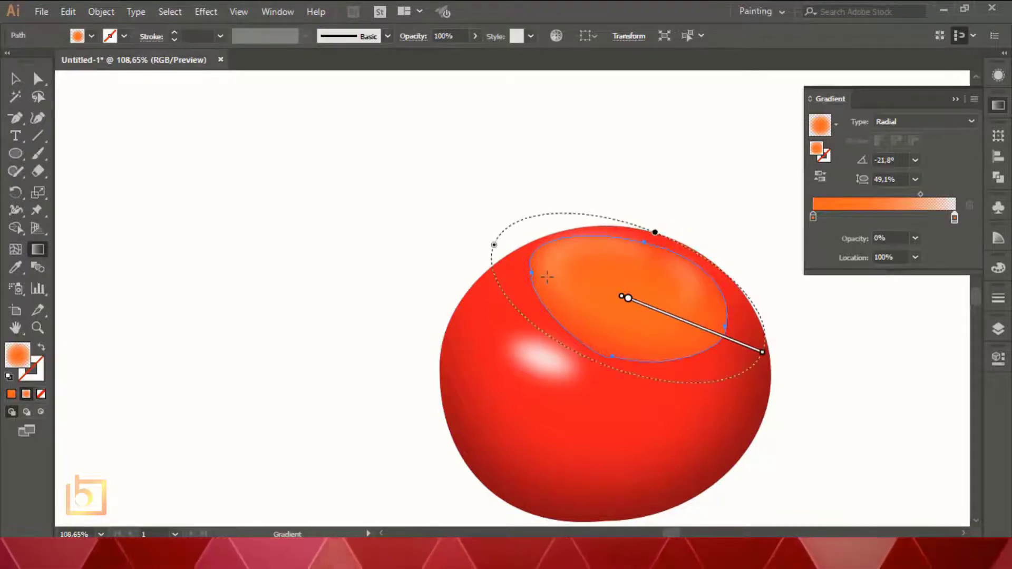
pyautogui.moveTo(495, 254); pyautogui.dragTo(527, 275)
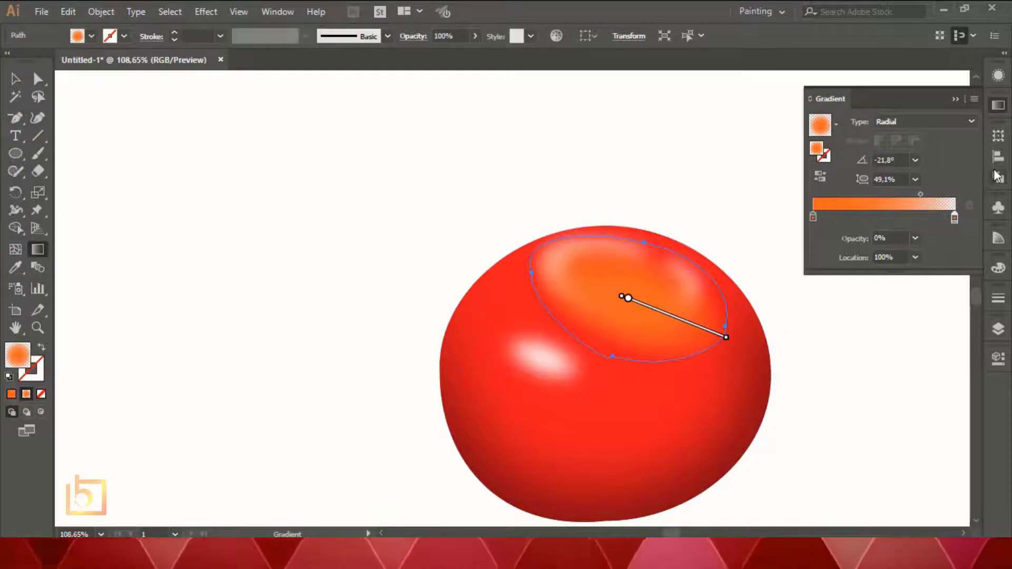
pyautogui.click(956, 100)
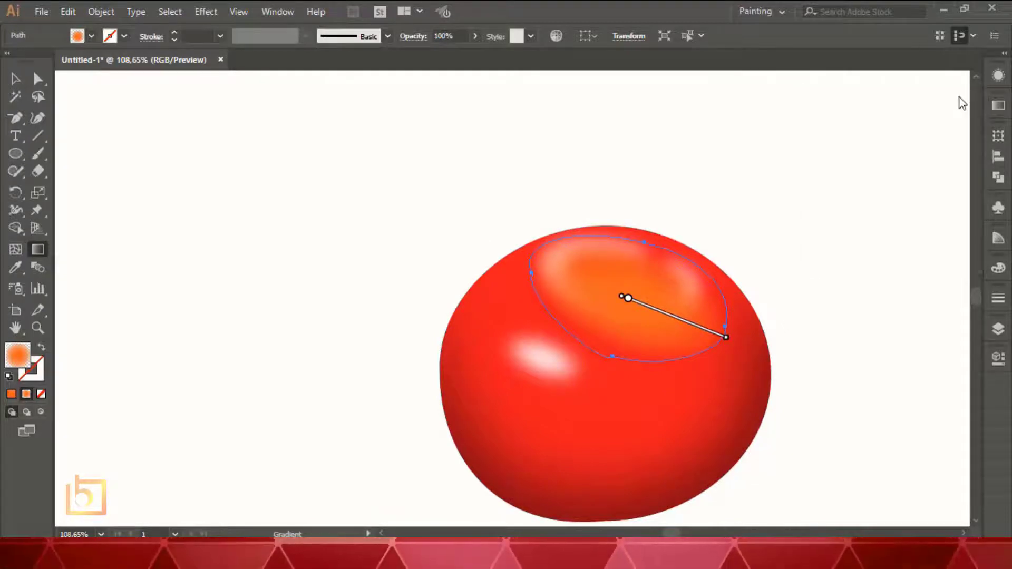
# Step: Scale the orange gradient shape up slightly about its centre and reposition it over the fruit's upper surface
pyautogui.click(14, 79)
pyautogui.click(846, 403)
pyautogui.click(725, 346)
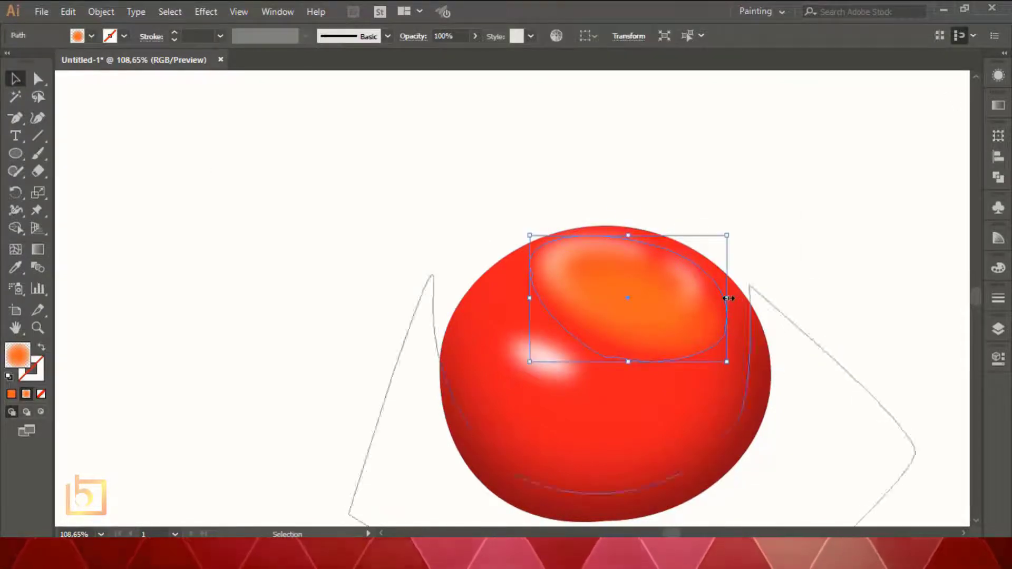
pyautogui.moveTo(728, 295); pyautogui.dragTo(748, 301)
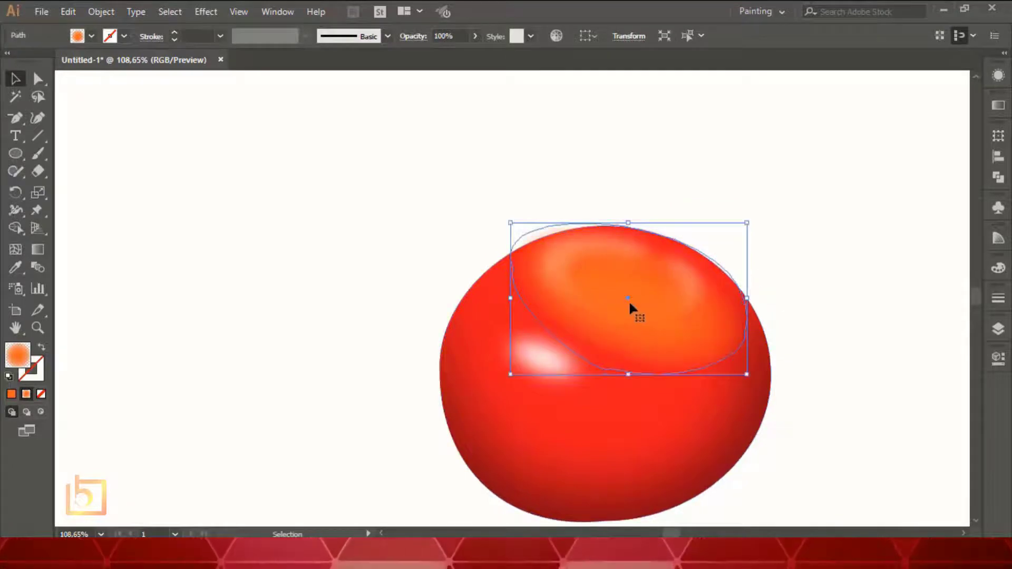
pyautogui.moveTo(627, 301); pyautogui.dragTo(607, 307)
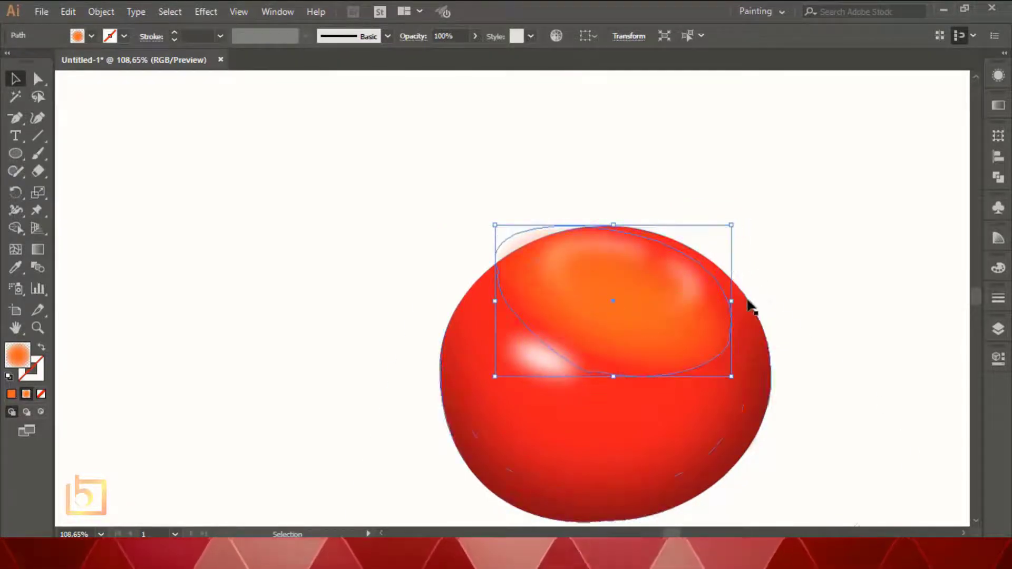
pyautogui.moveTo(735, 298)
pyautogui.mouseDown()
pyautogui.moveTo(745, 298)
pyautogui.moveTo(721, 301)
pyautogui.mouseUp()
pyautogui.moveTo(636, 302); pyautogui.dragTo(640, 288)
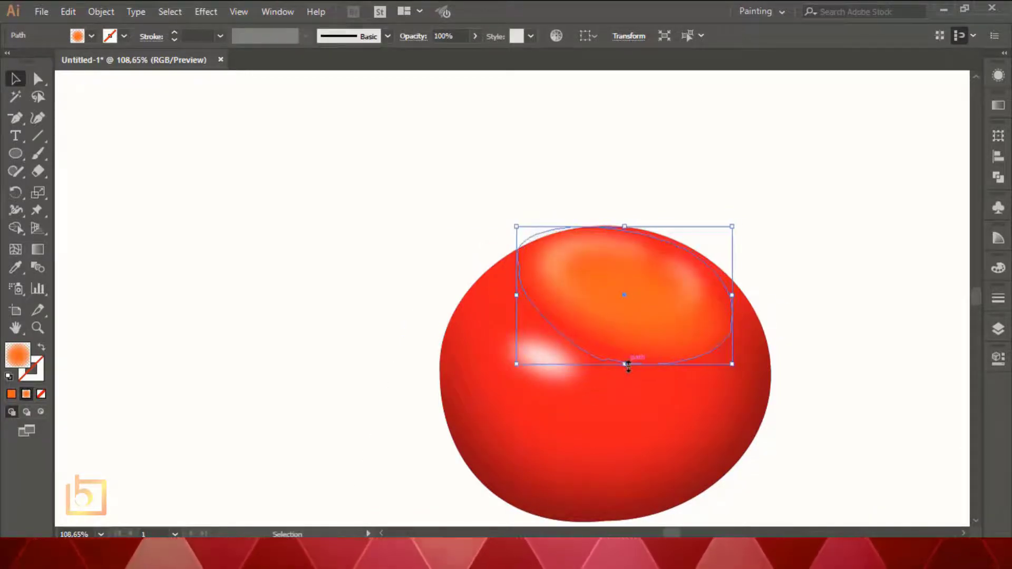
# Step: Stretch the orange shape downward and to the left, and shift it right to fit within the fruit's outline
pyautogui.moveTo(624, 364); pyautogui.dragTo(624, 378)
pyautogui.moveTo(516, 303); pyautogui.dragTo(480, 302)
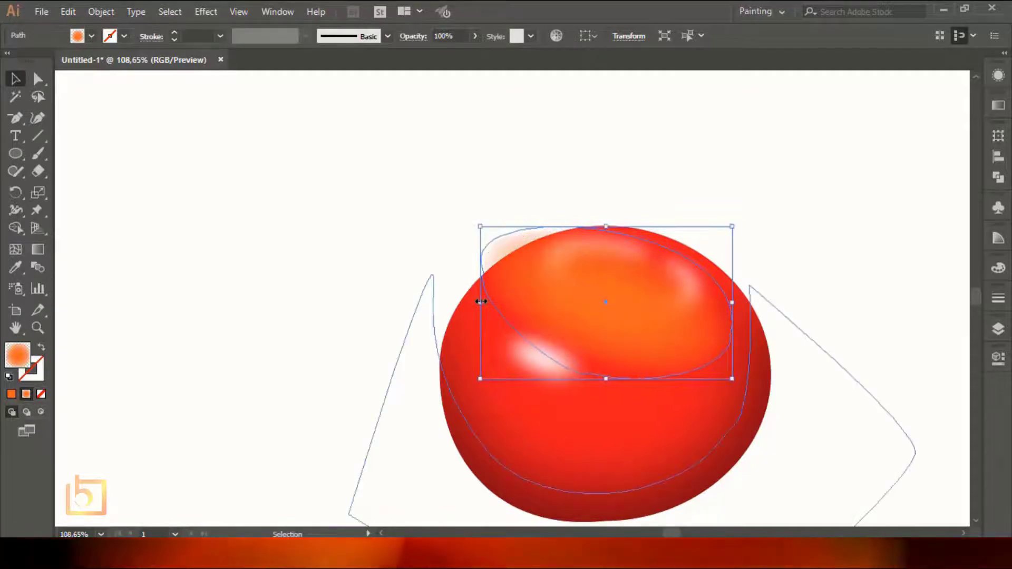
pyautogui.moveTo(611, 289); pyautogui.dragTo(824, 284)
pyautogui.click(825, 284)
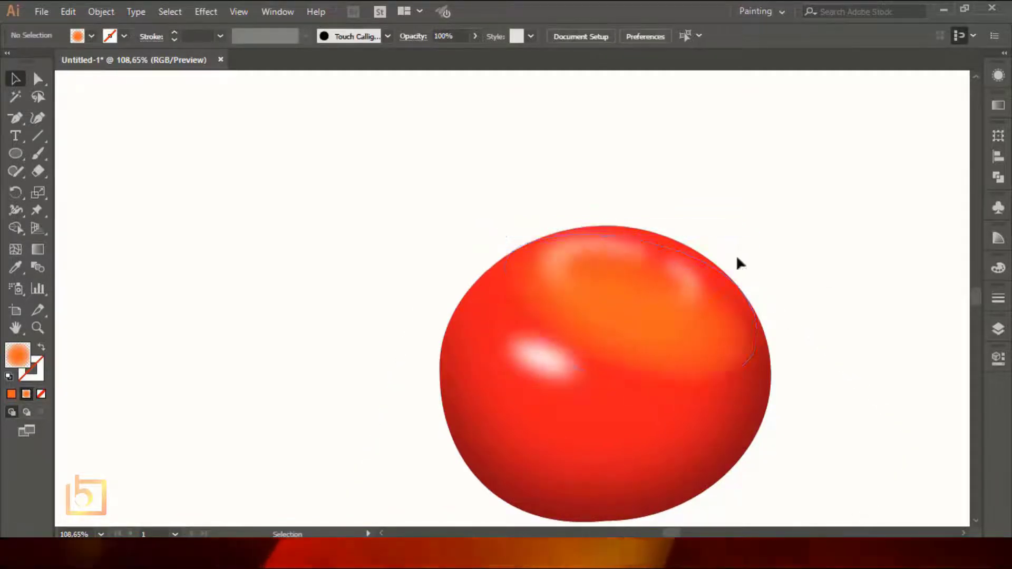
# Step: Select the blurred pink highlight group in the layer list and bring it to the front of the orange shape
pyautogui.click(998, 328)
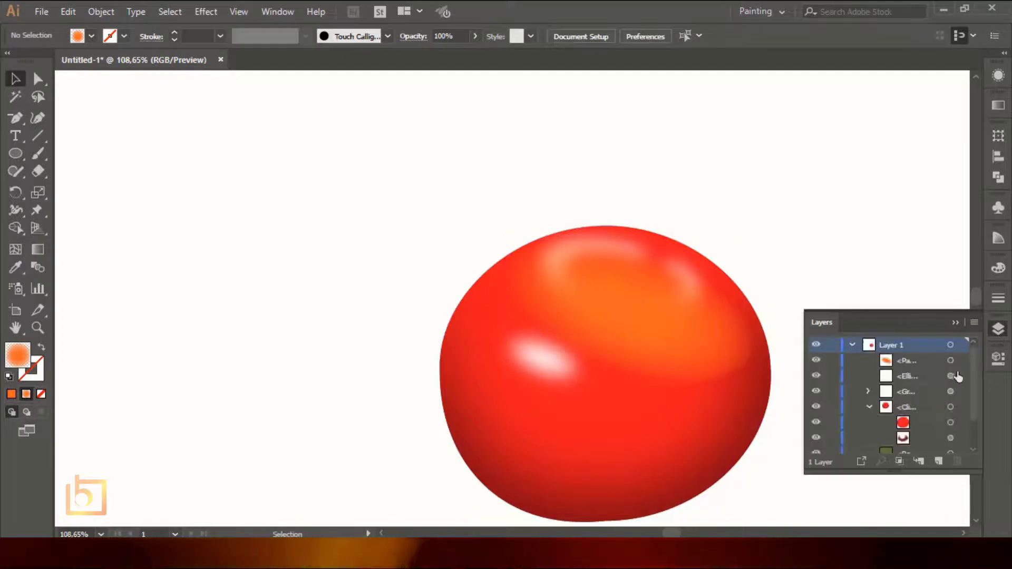
pyautogui.click(954, 376)
pyautogui.scroll(-1, 958, 378)
pyautogui.click(955, 381)
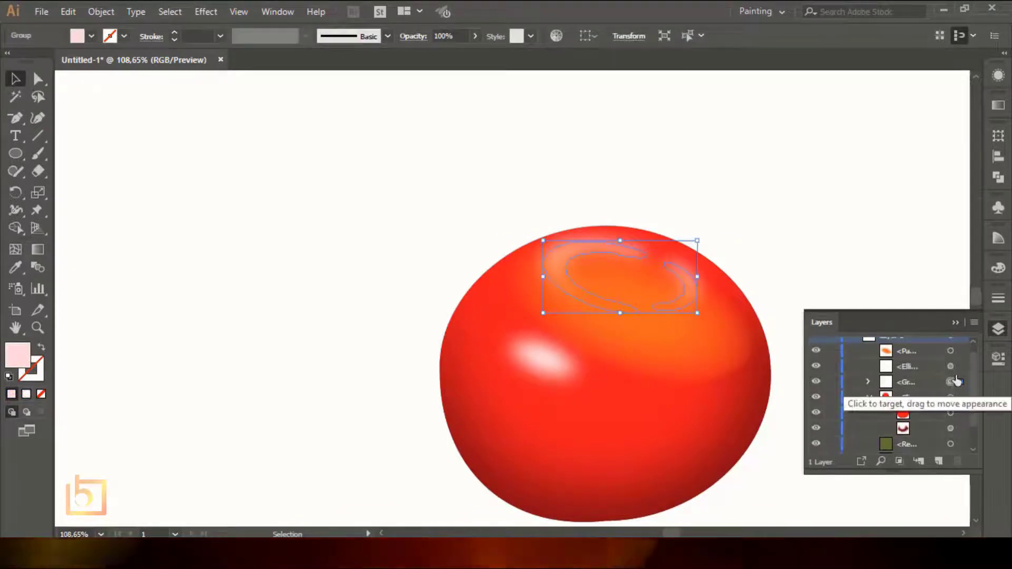
pyautogui.rightClick(688, 278)
pyautogui.moveTo(780, 445)
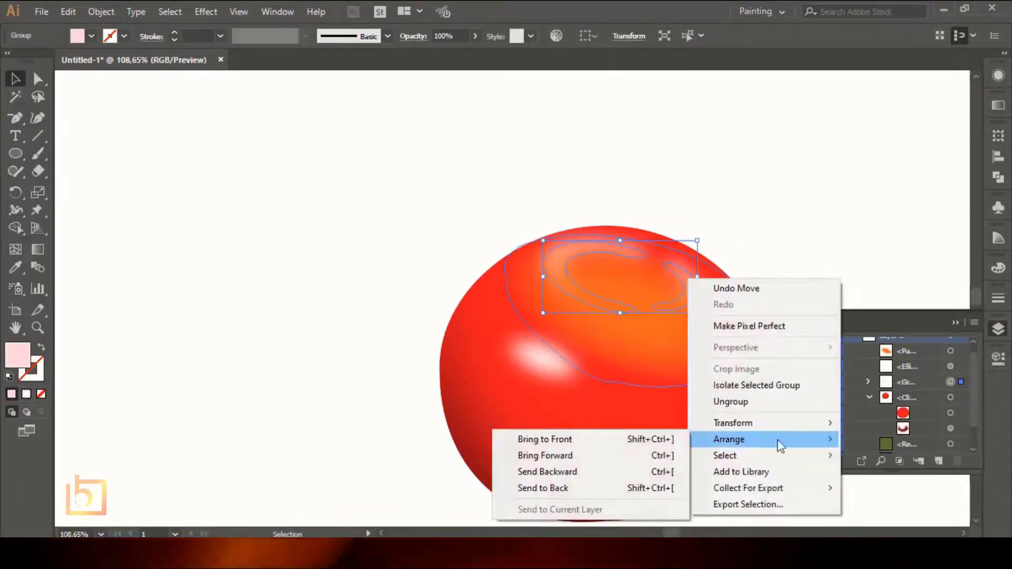
pyautogui.click(572, 440)
pyautogui.click(814, 127)
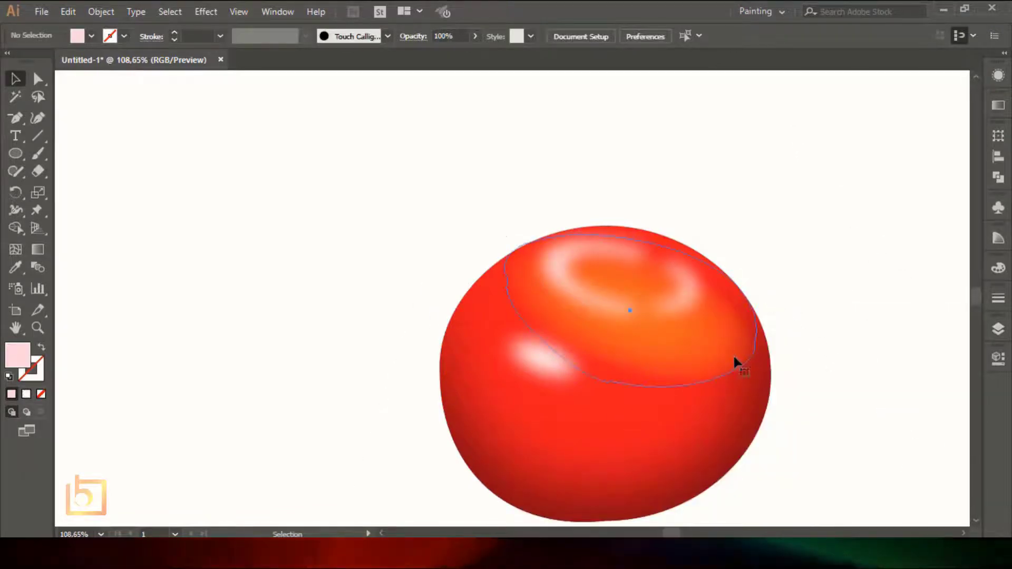
# Step: Set the midpoint location of the orange shape's radial gradient to 73.08%
pyautogui.click(735, 363)
pyautogui.click(999, 105)
pyautogui.moveTo(881, 198); pyautogui.dragTo(919, 198)
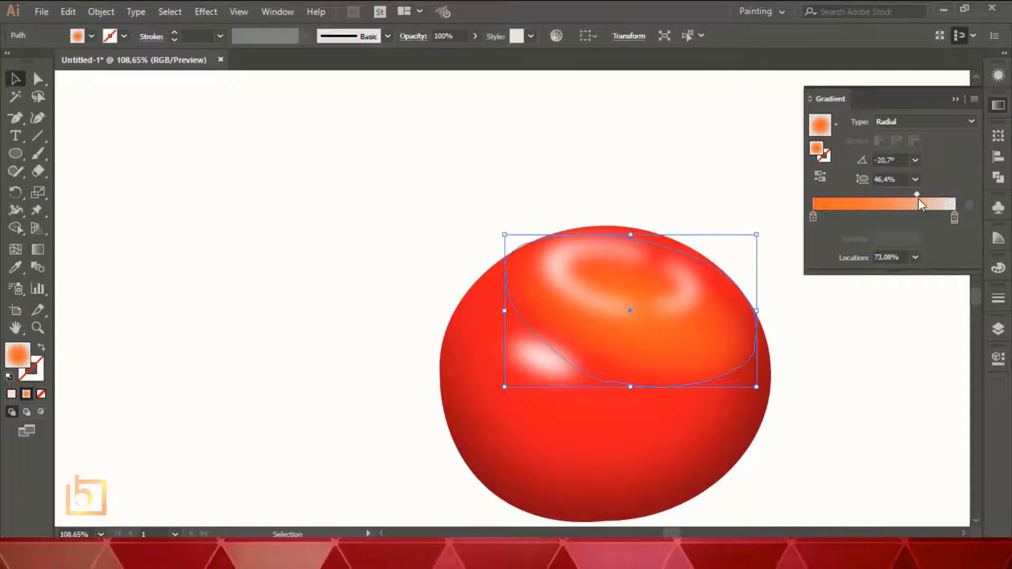
pyautogui.click(957, 99)
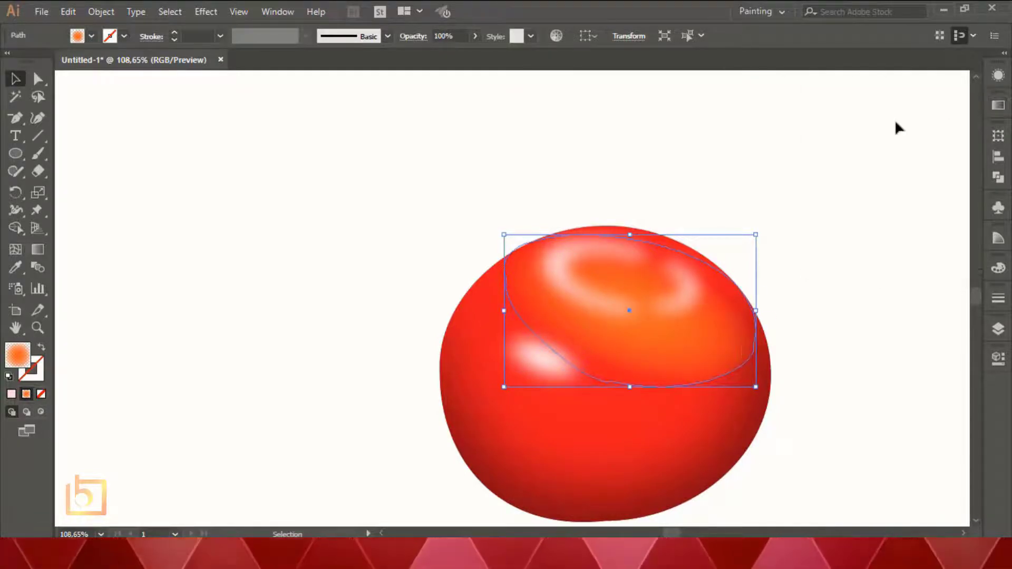
# Step: Nudge the orange shape left and up, and scale it down slightly so it fits the fruit's upper edge
pyautogui.press('Left')
pyautogui.press('Left')
pyautogui.press('Left')
pyautogui.press('Left')
pyautogui.press('Left')
pyautogui.press('Left')
pyautogui.press('Left')
pyautogui.press('Left')
pyautogui.press('Left')
pyautogui.press('Left')
pyautogui.press('Left')
pyautogui.press('Up')
pyautogui.press('Up')
pyautogui.press('Up')
pyautogui.press('Up')
pyautogui.press('Up')
pyautogui.press('Up')
pyautogui.press('Up')
pyautogui.press('Up')
pyautogui.press('Up')
pyautogui.press('Left')
pyautogui.press('Left')
pyautogui.press('Left')
pyautogui.press('Left')
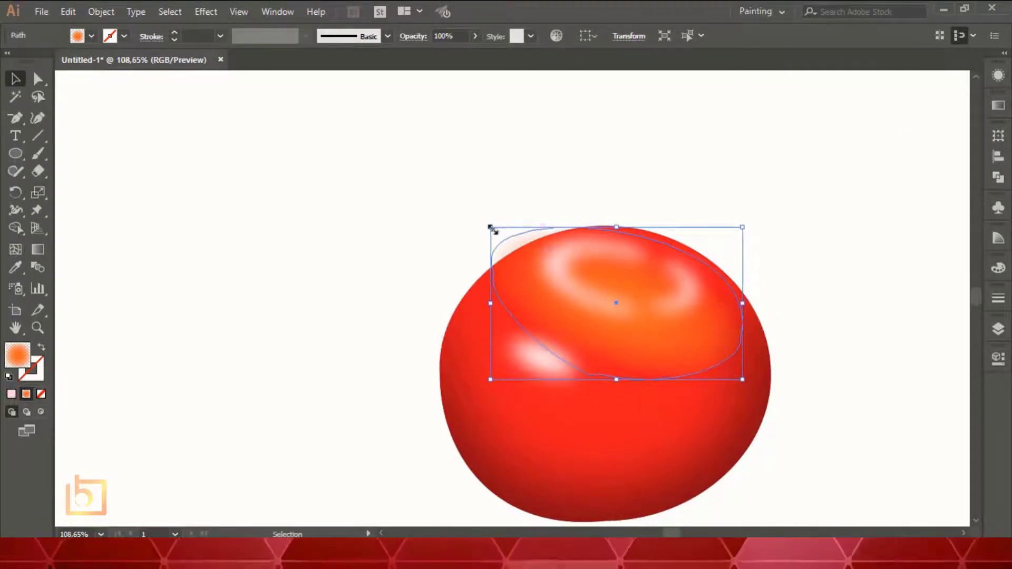
pyautogui.moveTo(492, 228); pyautogui.dragTo(506, 239)
# Step: Move the pink highlight group slightly down and right, and enlarge the orange shape a little about its centre
pyautogui.moveTo(695, 282); pyautogui.dragTo(704, 303)
pyautogui.click(894, 248)
pyautogui.click(728, 344)
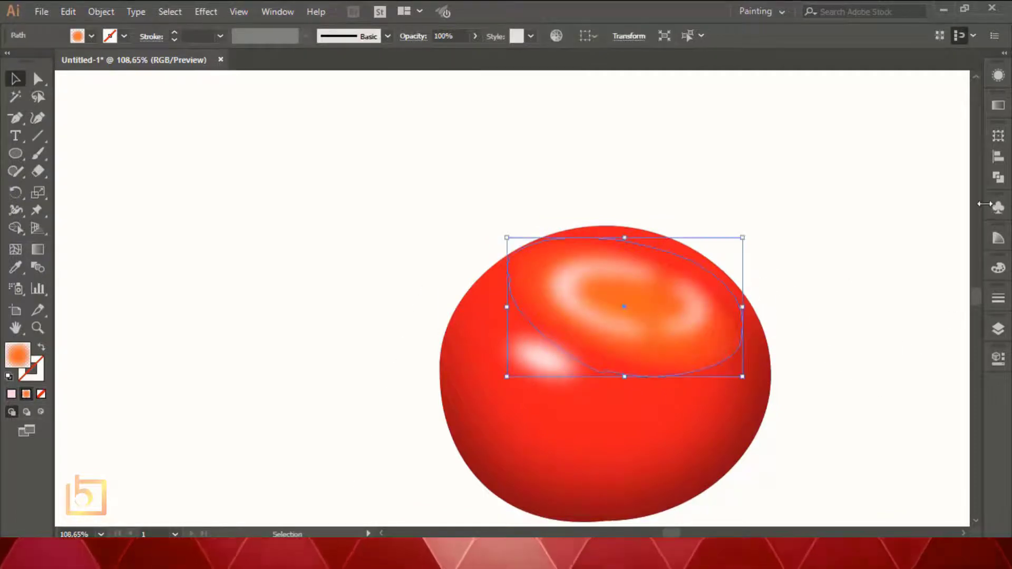
pyautogui.moveTo(743, 307); pyautogui.dragTo(749, 308)
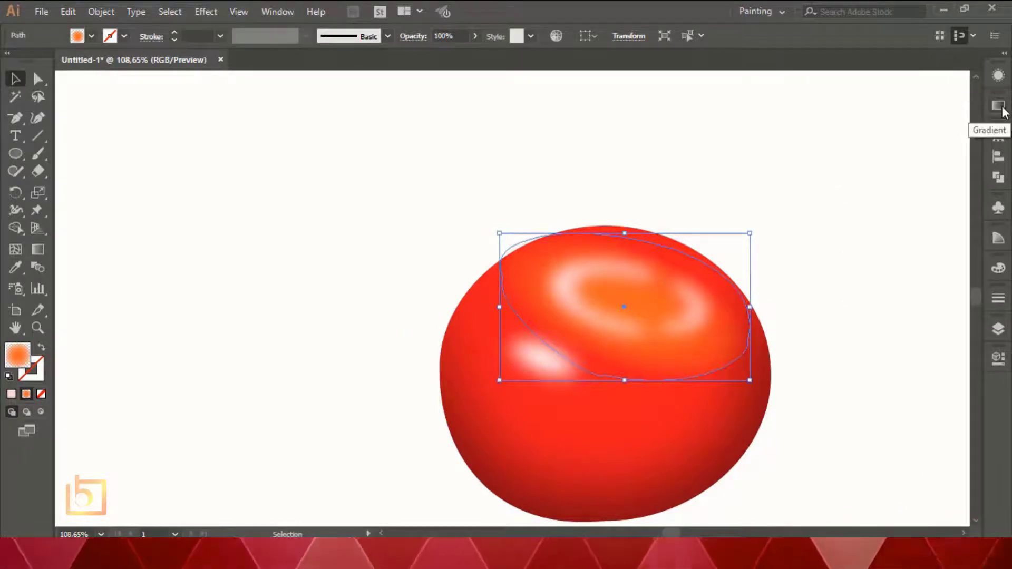
# Step: Enlarge the pink highlight group slightly about its centre
pyautogui.click(692, 307)
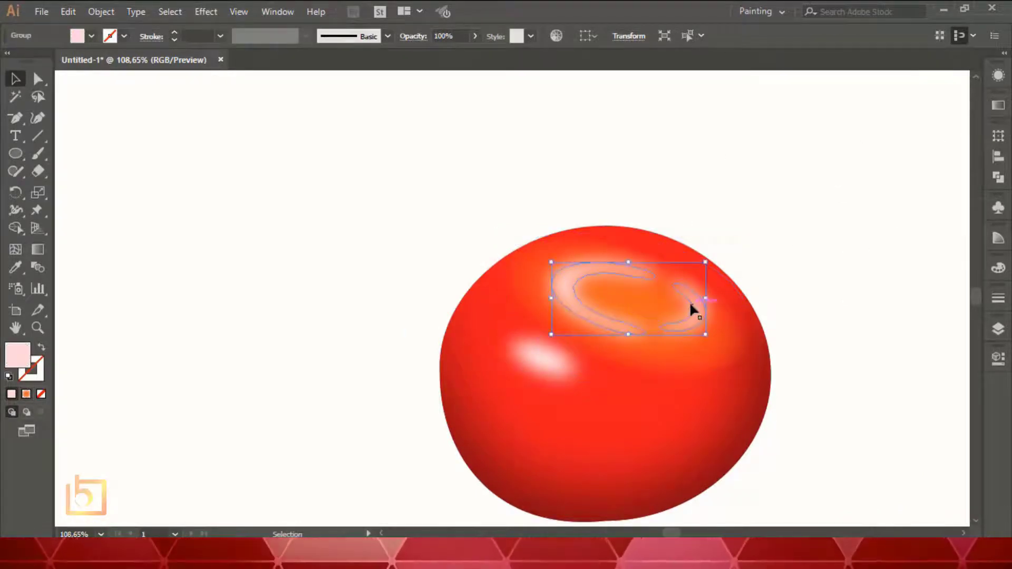
pyautogui.moveTo(714, 254); pyautogui.dragTo(725, 296)
pyautogui.hotkey('ctrl', 'z')
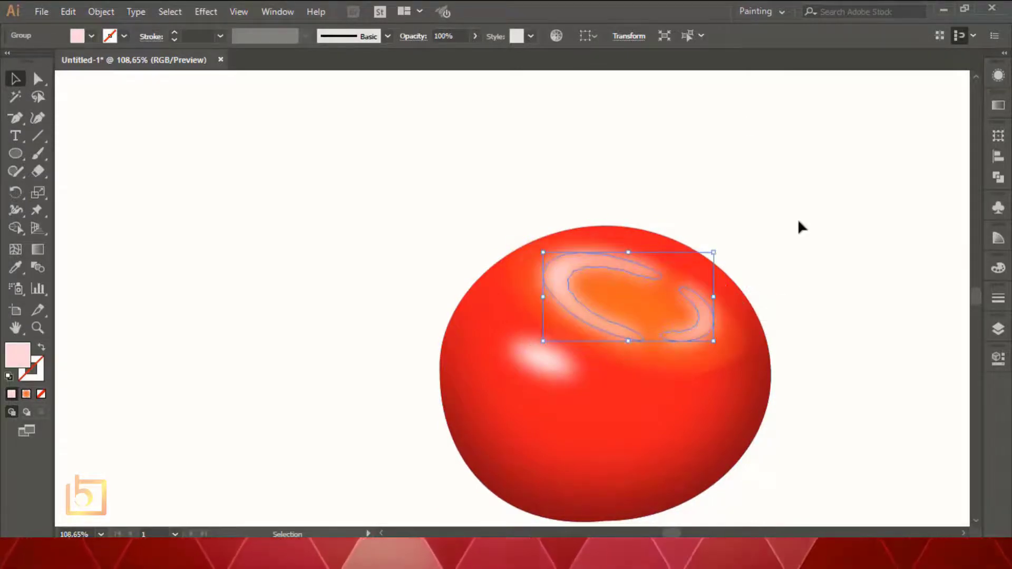
pyautogui.click(436, 34)
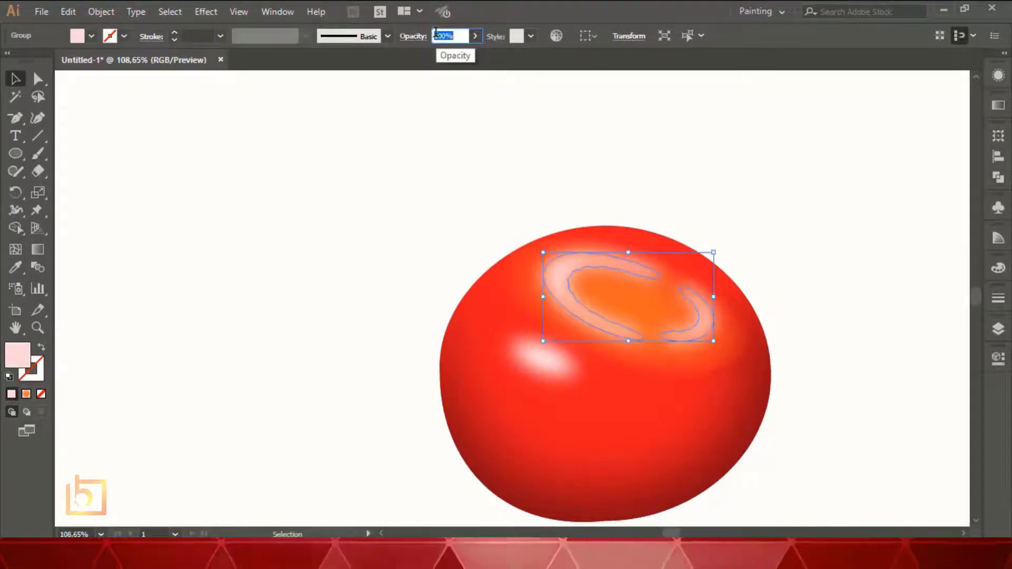
pyautogui.click(534, 120)
# Step: Move the midpoint of the orange shape's radial gradient outward, close to the transparent end stop
pyautogui.click(723, 346)
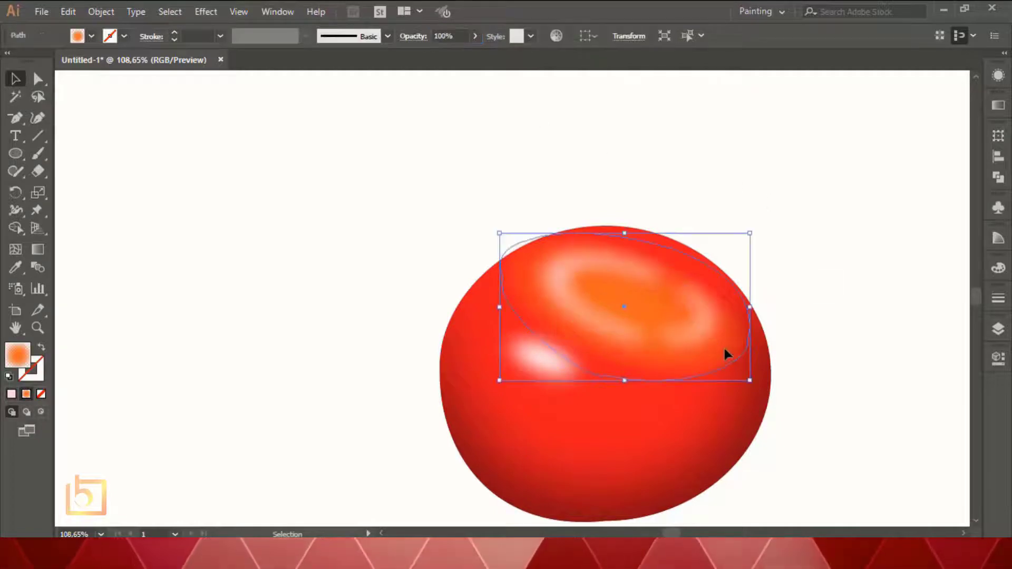
pyautogui.click(999, 105)
pyautogui.moveTo(916, 195); pyautogui.dragTo(886, 196)
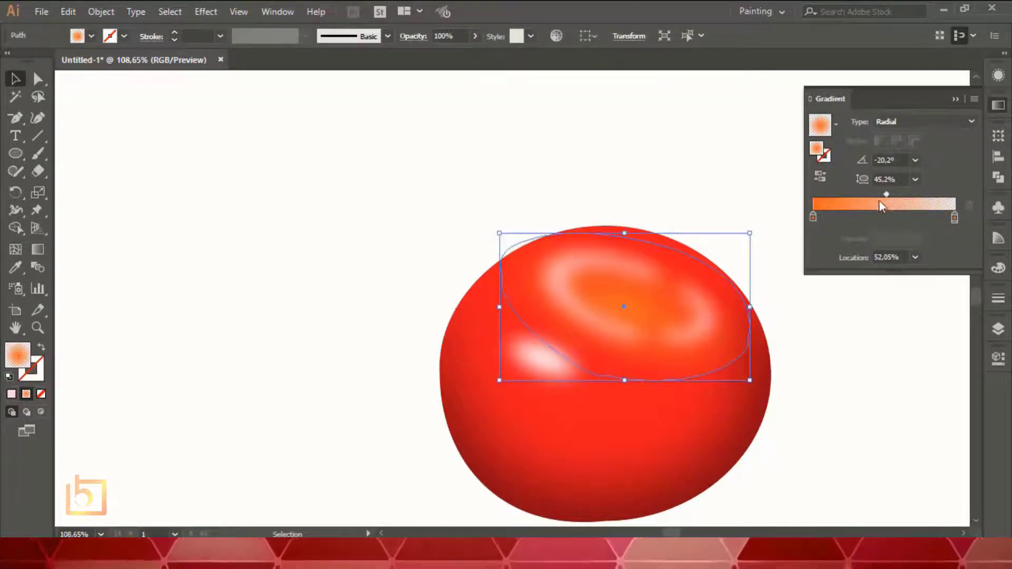
pyautogui.click(956, 99)
pyautogui.click(1000, 74)
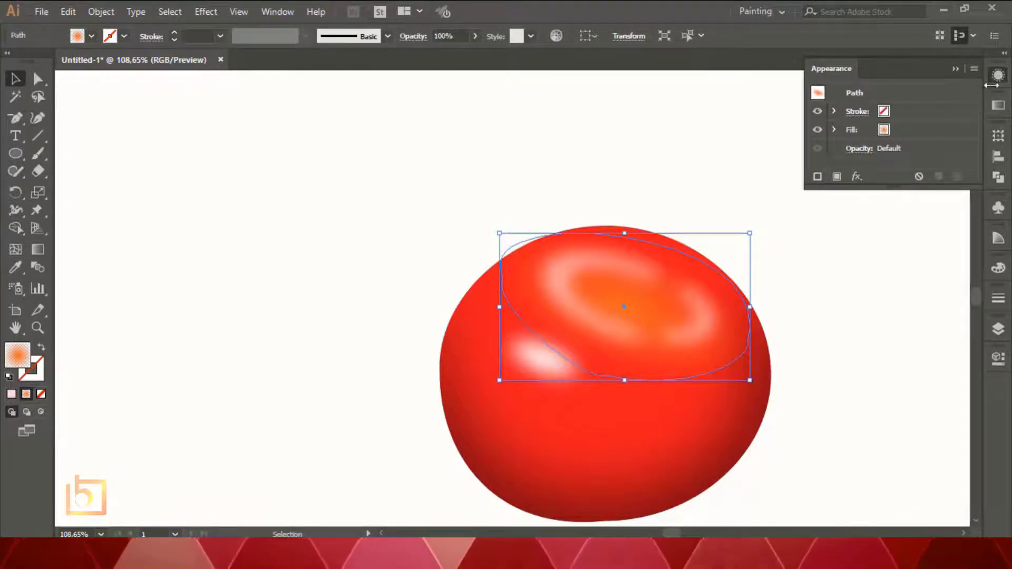
pyautogui.click(998, 105)
pyautogui.moveTo(886, 195); pyautogui.dragTo(935, 195)
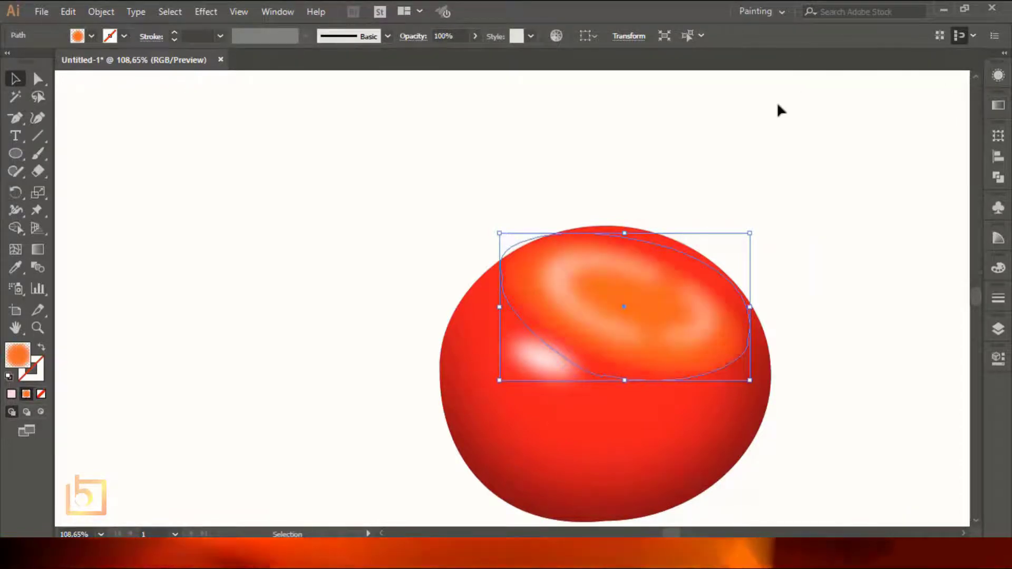
# Step: Apply a Gaussian Blur with a 10-pixel radius to the orange gradient shape
pyautogui.click(205, 12)
pyautogui.click(385, 259)
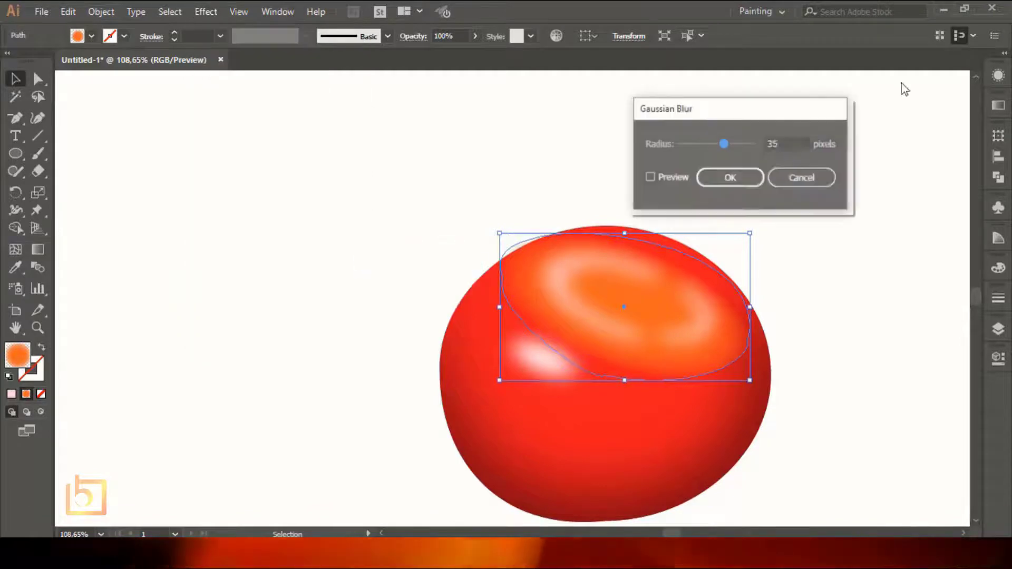
pyautogui.click(651, 178)
pyautogui.moveTo(726, 143); pyautogui.dragTo(704, 143)
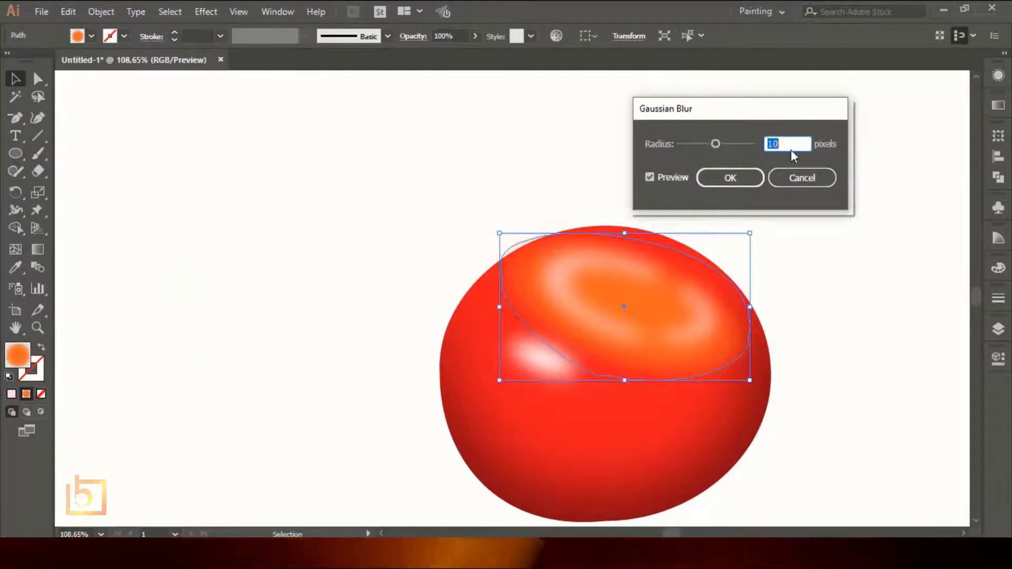
pyautogui.click(734, 178)
pyautogui.click(843, 204)
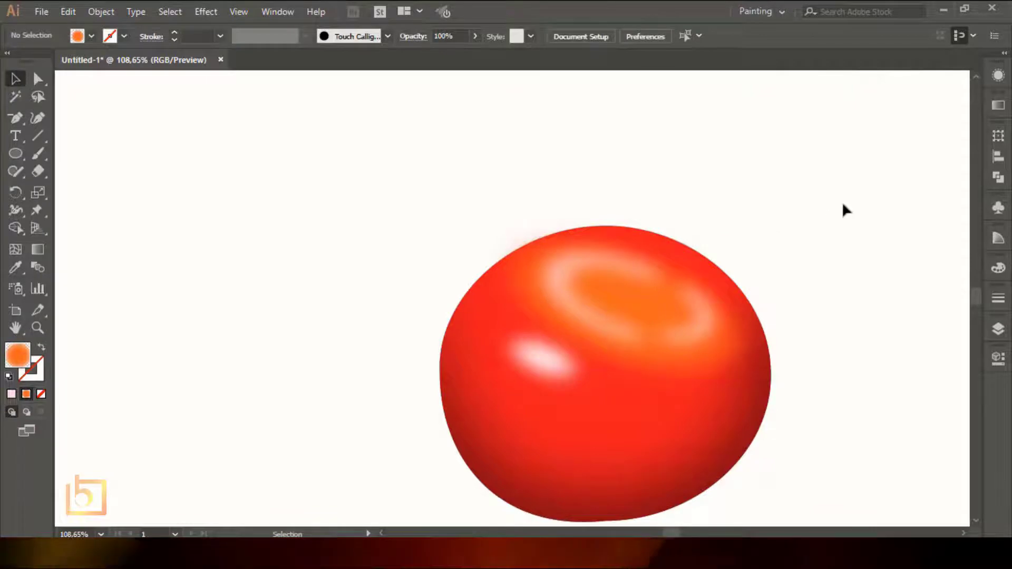
# Step: Duplicate the white highlight ellipse onto the empty canvas above and right of the fruit
pyautogui.click(652, 290)
pyautogui.click(542, 364)
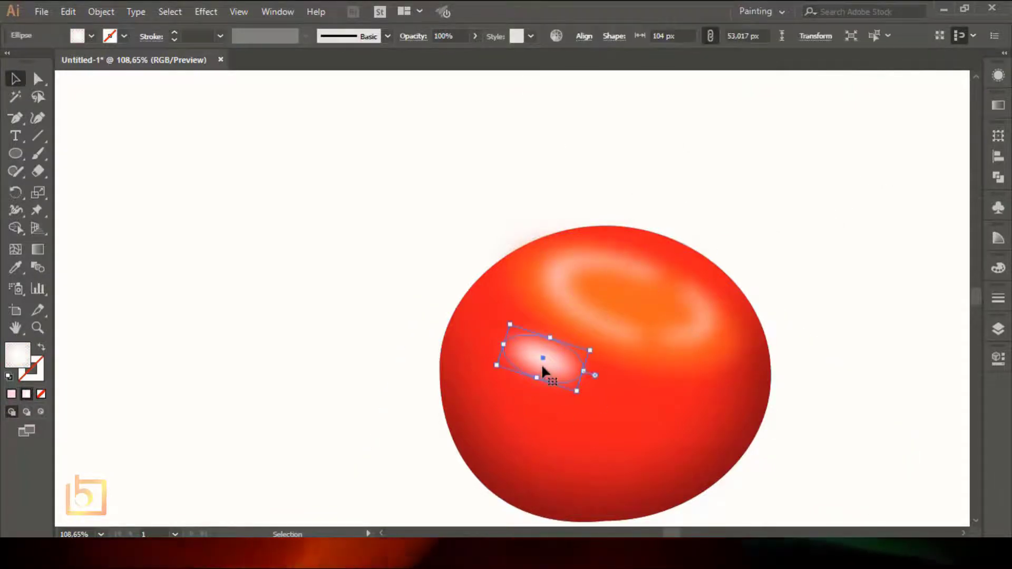
pyautogui.moveTo(542, 364); pyautogui.dragTo(766, 190)
# Step: Change both gradient stops of the duplicated ellipse to black, keeping the end stop at 0% opacity
pyautogui.click(998, 106)
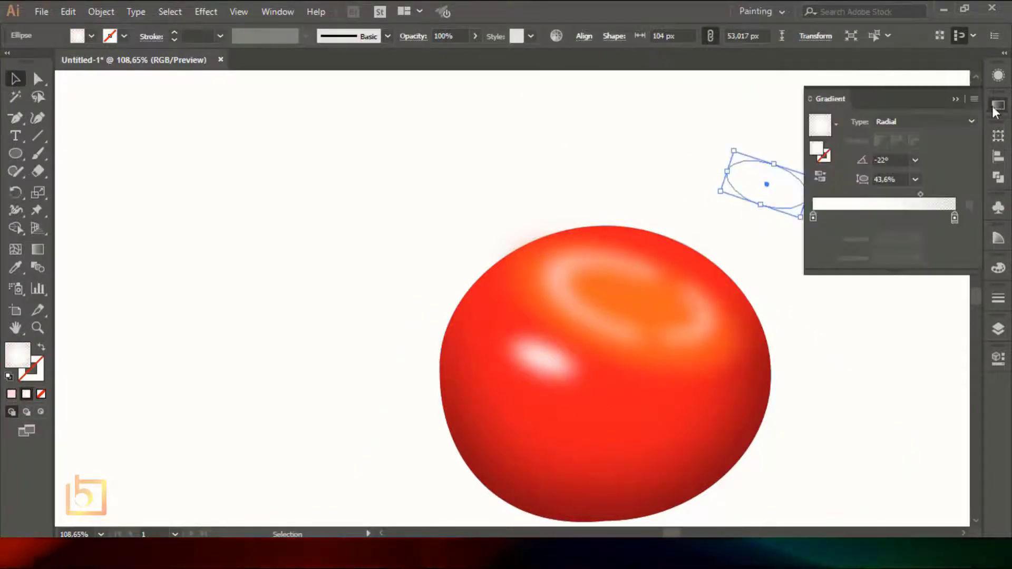
pyautogui.doubleClick(814, 217)
pyautogui.click(787, 346)
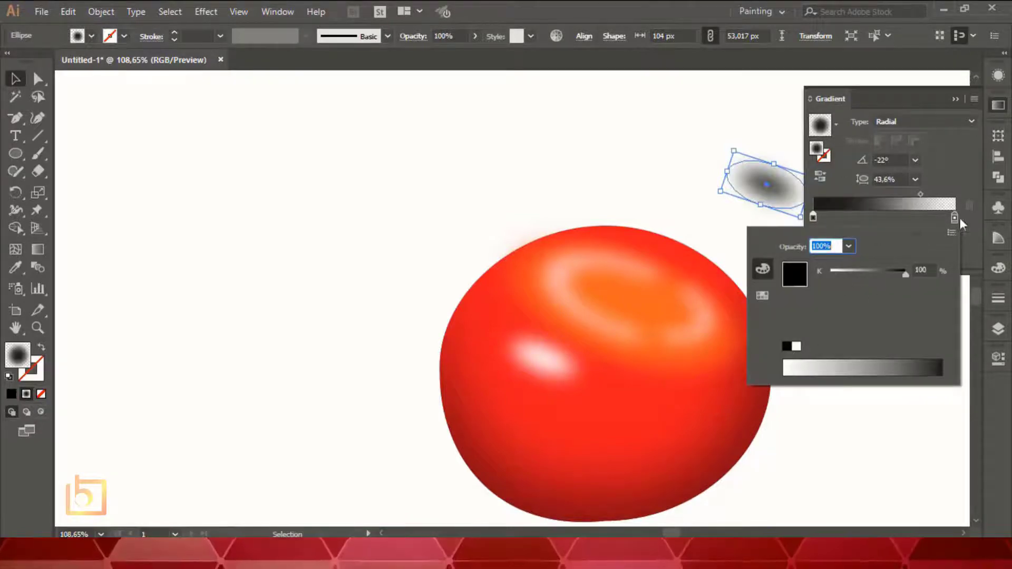
pyautogui.click(956, 220)
pyautogui.doubleClick(957, 220)
pyautogui.click(788, 347)
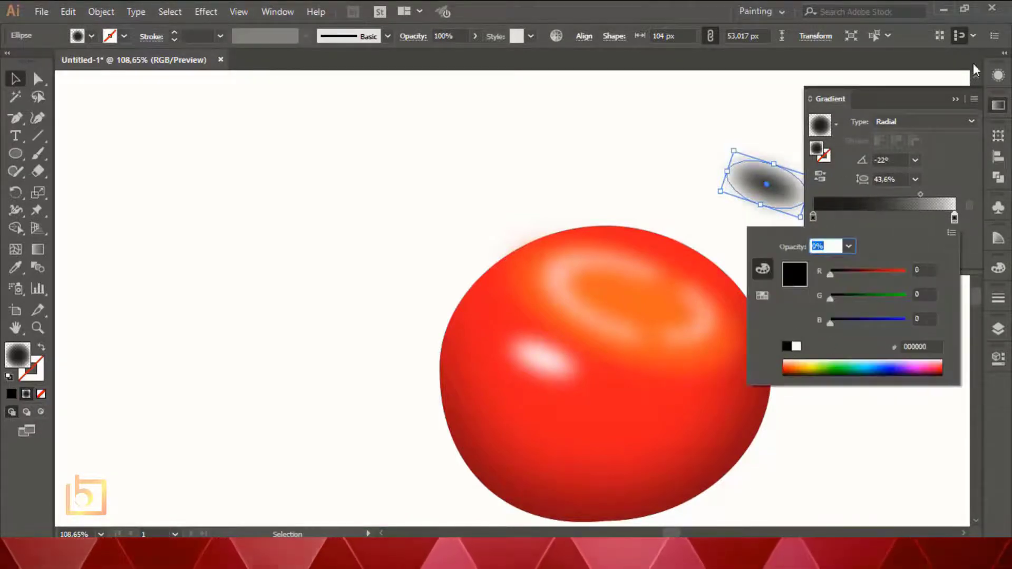
pyautogui.click(956, 99)
pyautogui.click(956, 99)
# Step: Place the black gradient ellipse in the centre of the orange glow and bring it to the front
pyautogui.moveTo(779, 194); pyautogui.dragTo(628, 294)
pyautogui.rightClick(667, 311)
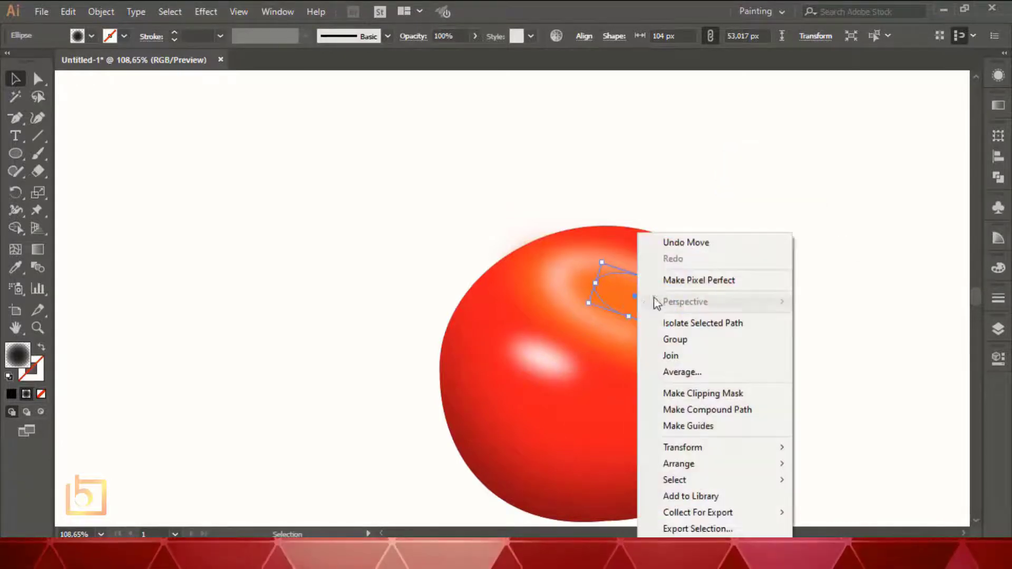
pyautogui.moveTo(696, 467)
pyautogui.click(855, 464)
pyautogui.click(888, 443)
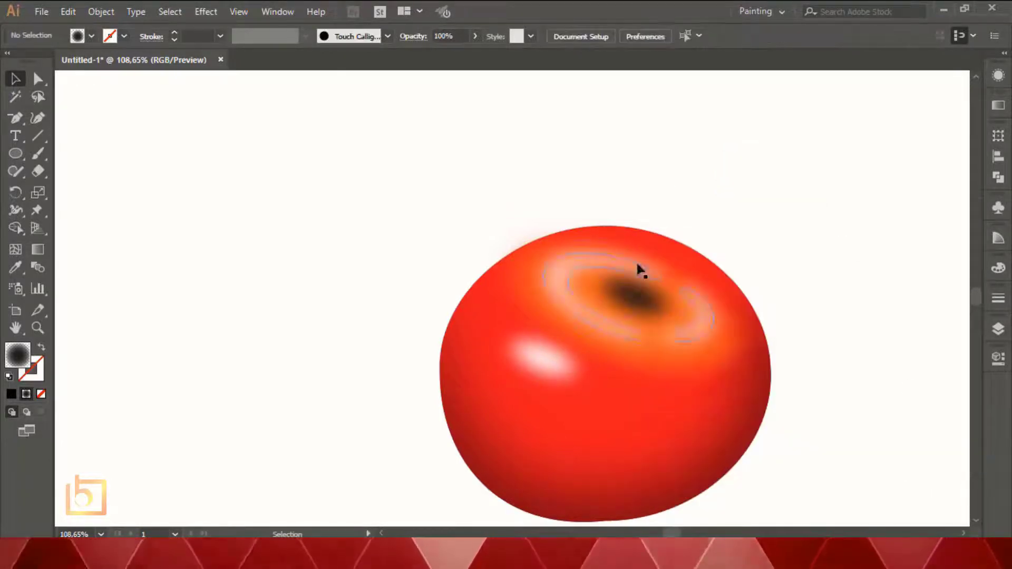
# Step: Remove the Gaussian Blur effect from the black ellipse in the centre of the orange glow
pyautogui.click(638, 271)
pyautogui.click(999, 77)
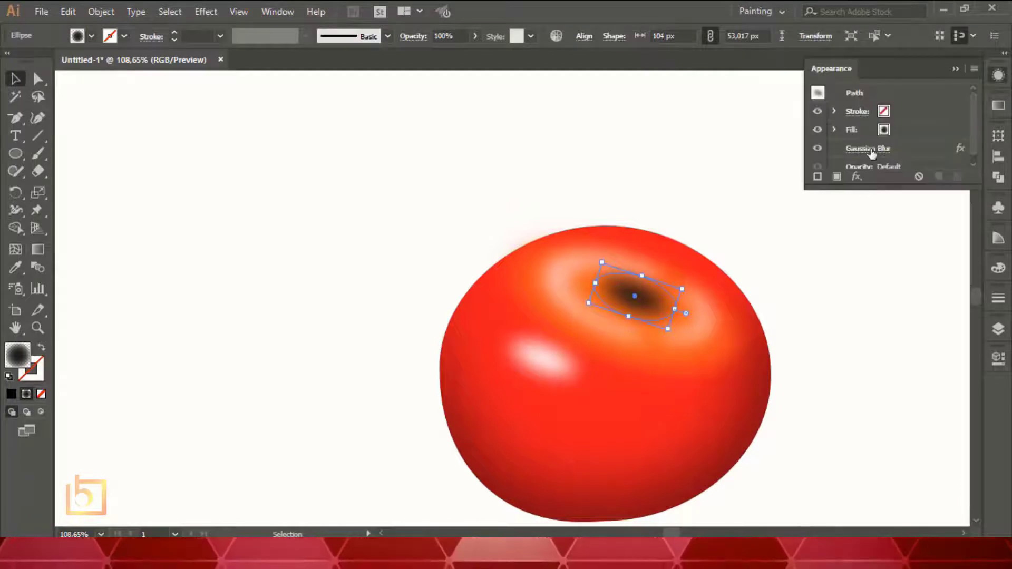
pyautogui.click(868, 148)
pyautogui.click(800, 177)
pyautogui.click(957, 176)
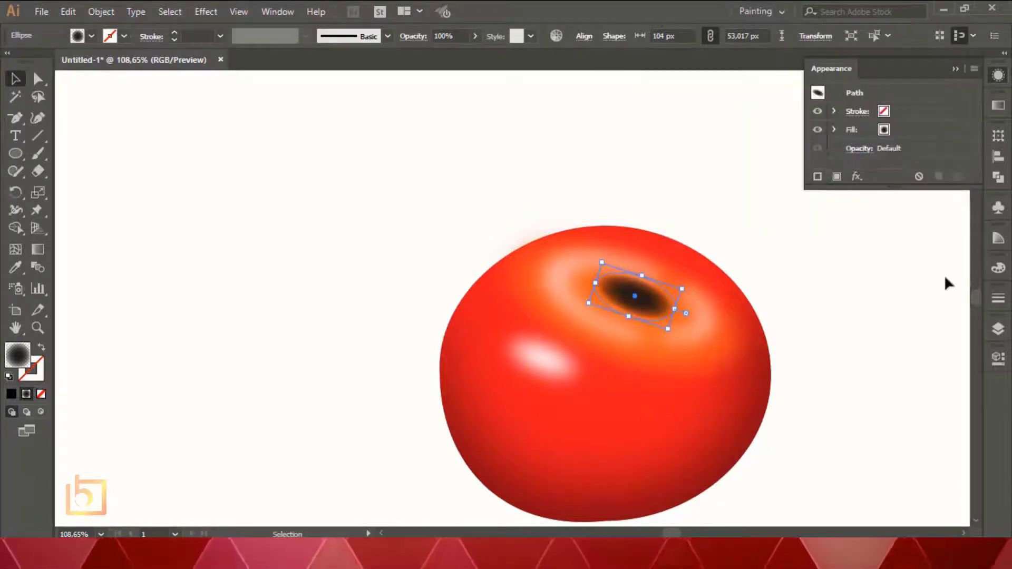
# Step: Move the ellipse's gradient midpoint to about 49% and recolour its inner stop with the yellow-green swatch 8cc63f
pyautogui.click(999, 104)
pyautogui.moveTo(884, 194); pyautogui.dragTo(882, 195)
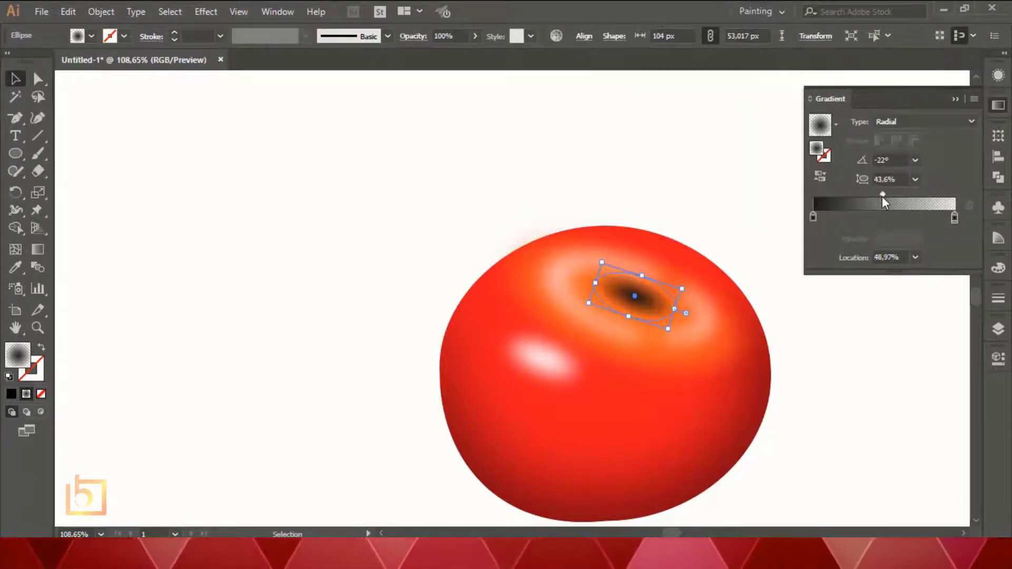
pyautogui.click(813, 217)
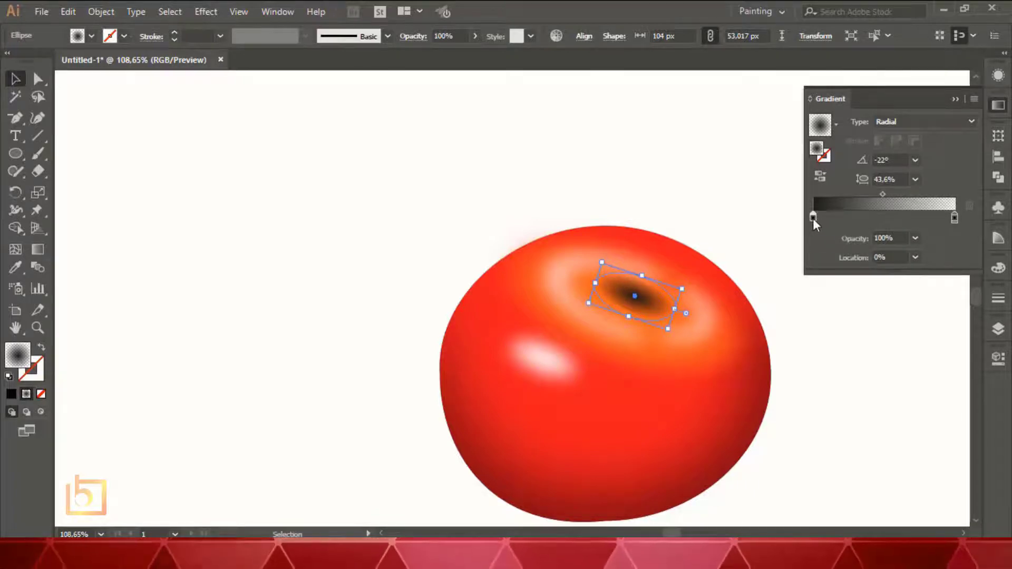
pyautogui.doubleClick(813, 218)
pyautogui.click(763, 296)
pyautogui.click(794, 274)
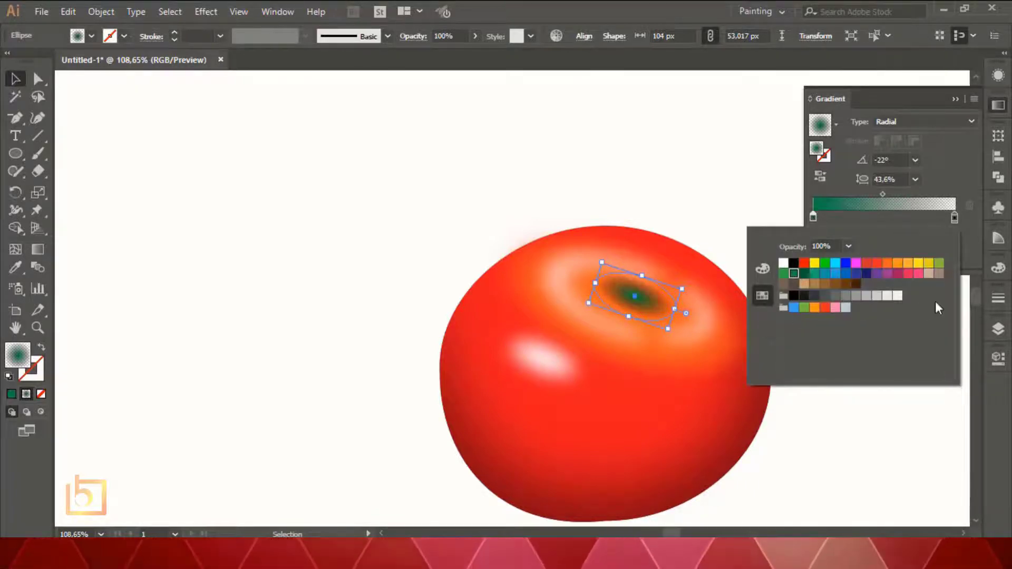
pyautogui.click(762, 270)
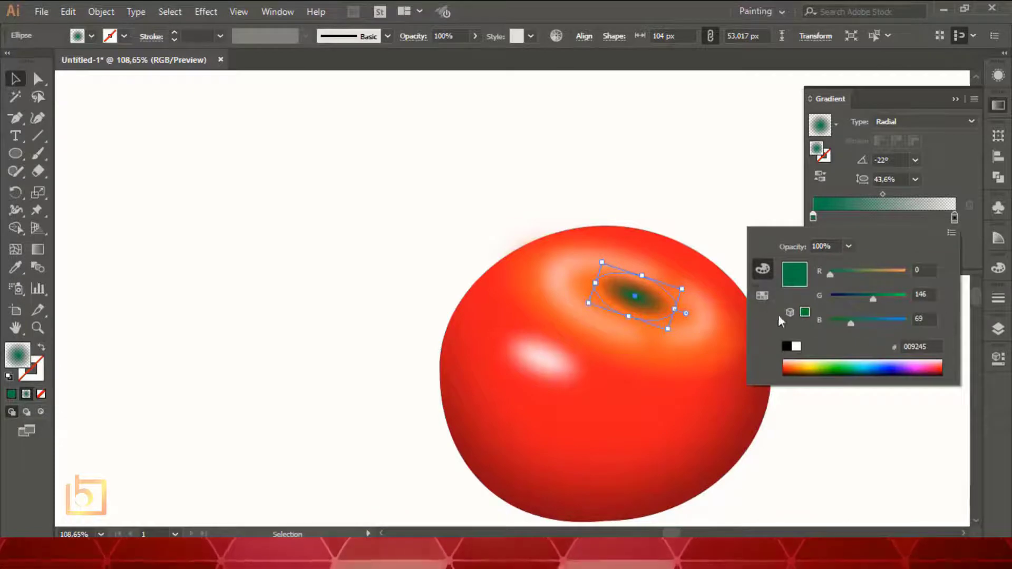
pyautogui.click(762, 296)
pyautogui.click(939, 263)
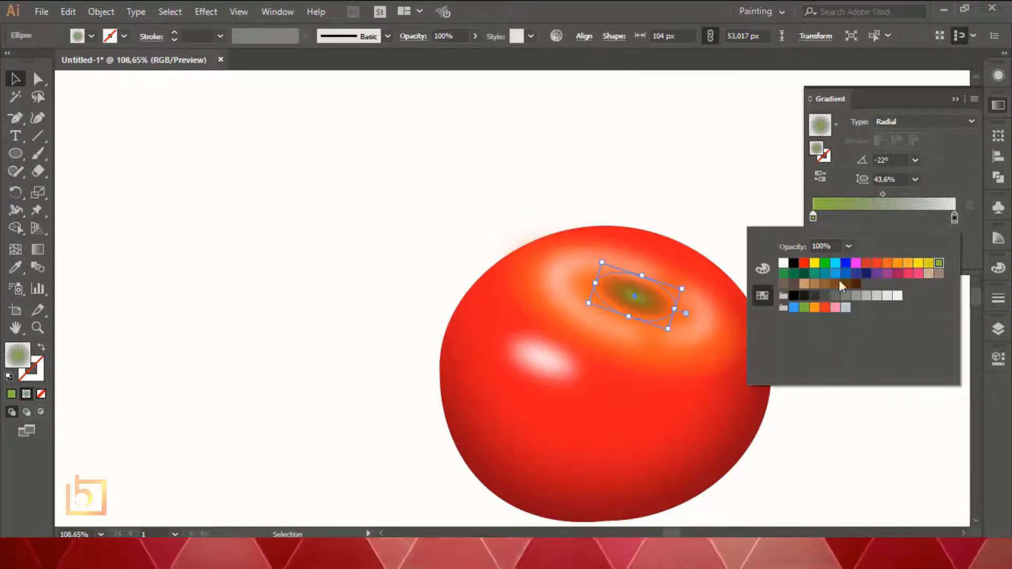
pyautogui.click(763, 270)
pyautogui.click(916, 347)
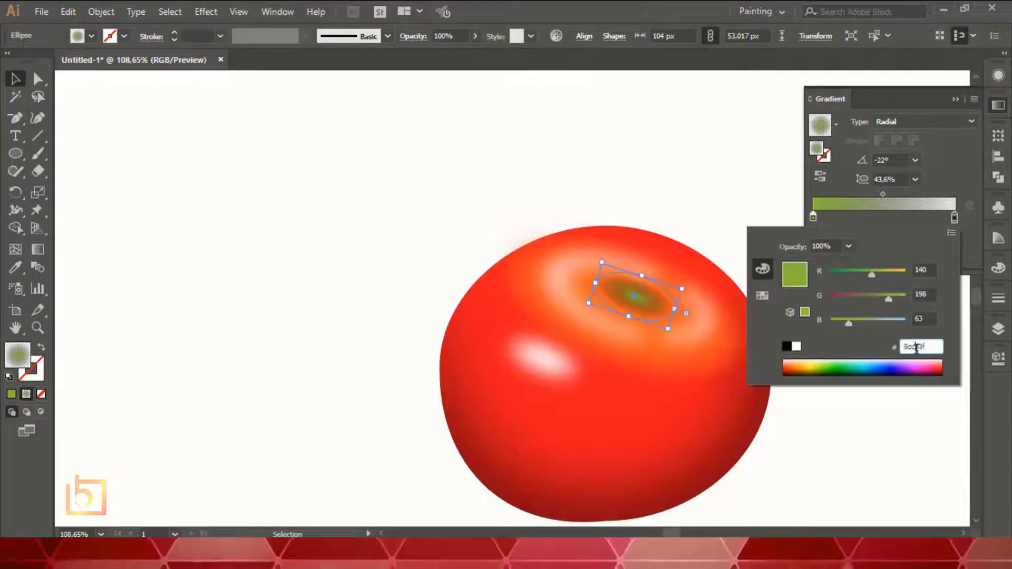
# Step: Set the ellipse's outer gradient stop to the same green, 8cc63f, keeping its opacity at 0%
pyautogui.click(955, 217)
pyautogui.doubleClick(955, 217)
pyautogui.click(955, 217)
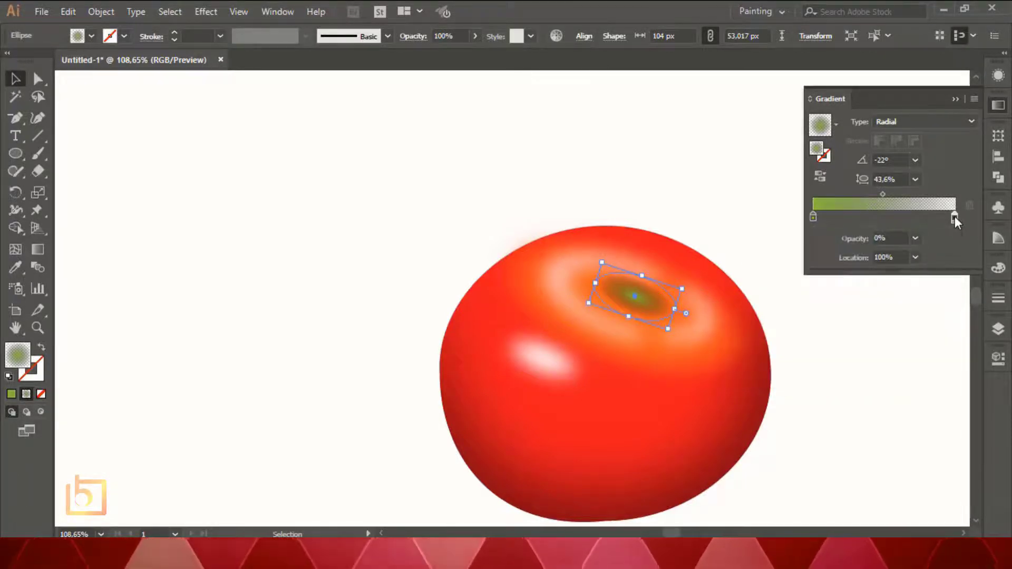
pyautogui.doubleClick(955, 216)
pyautogui.click(921, 346)
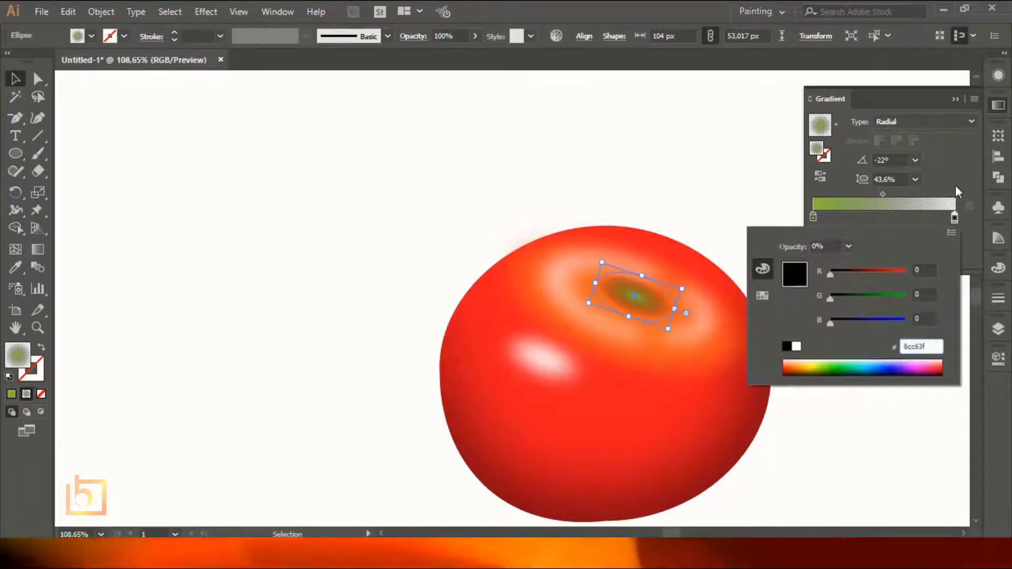
pyautogui.press('Return')
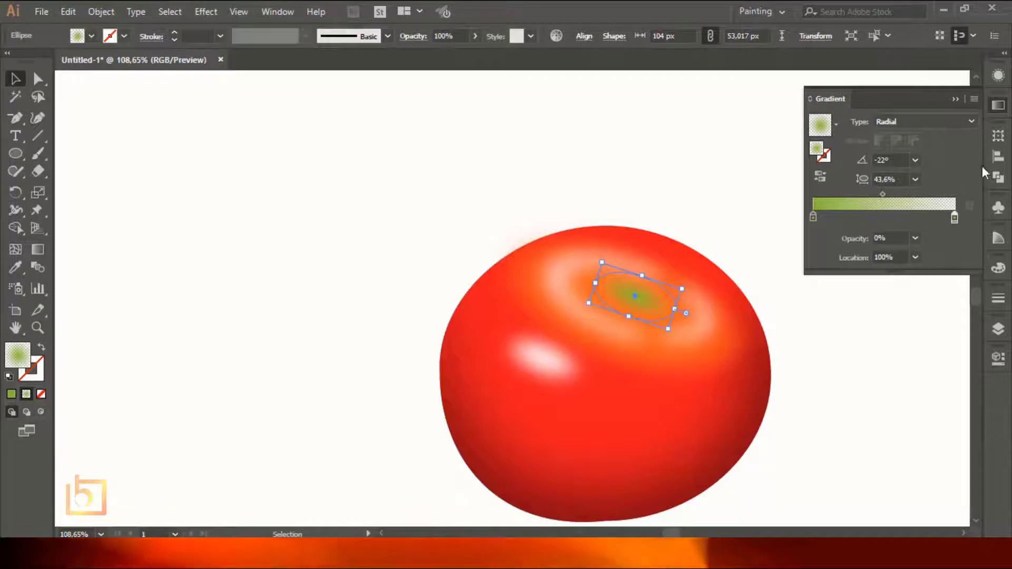
# Step: Darken the outer gradient stop to deep green 1c673f by lowering red to 28 and green to 103
pyautogui.doubleClick(955, 218)
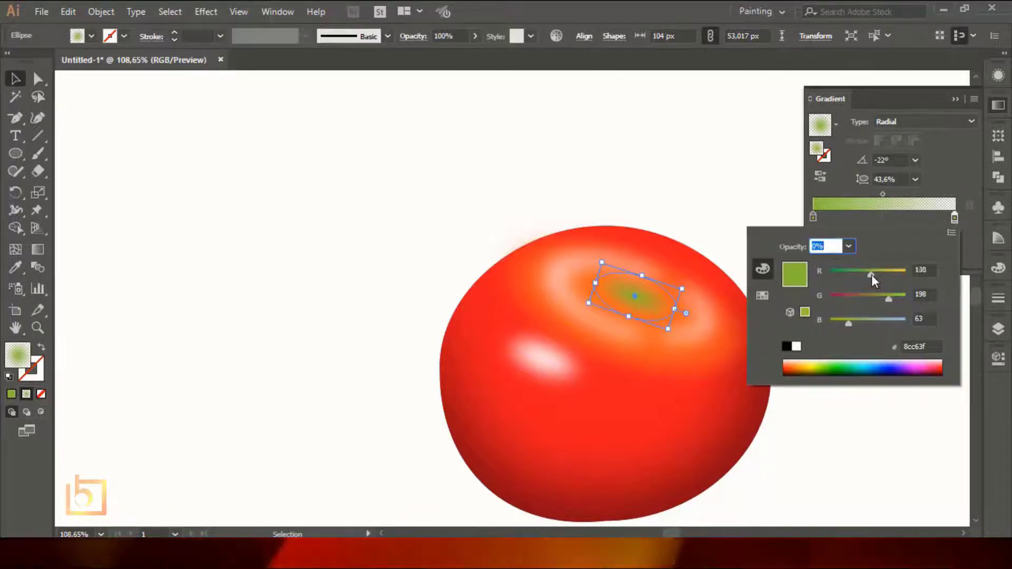
pyautogui.moveTo(872, 275); pyautogui.dragTo(839, 278)
pyautogui.moveTo(869, 302); pyautogui.dragTo(863, 303)
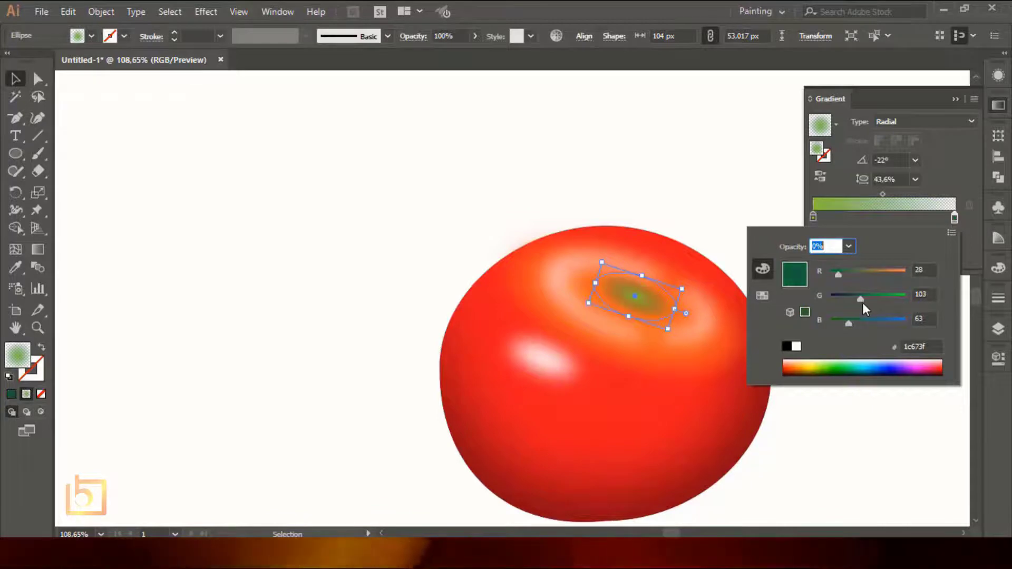
pyautogui.click(951, 163)
pyautogui.click(889, 343)
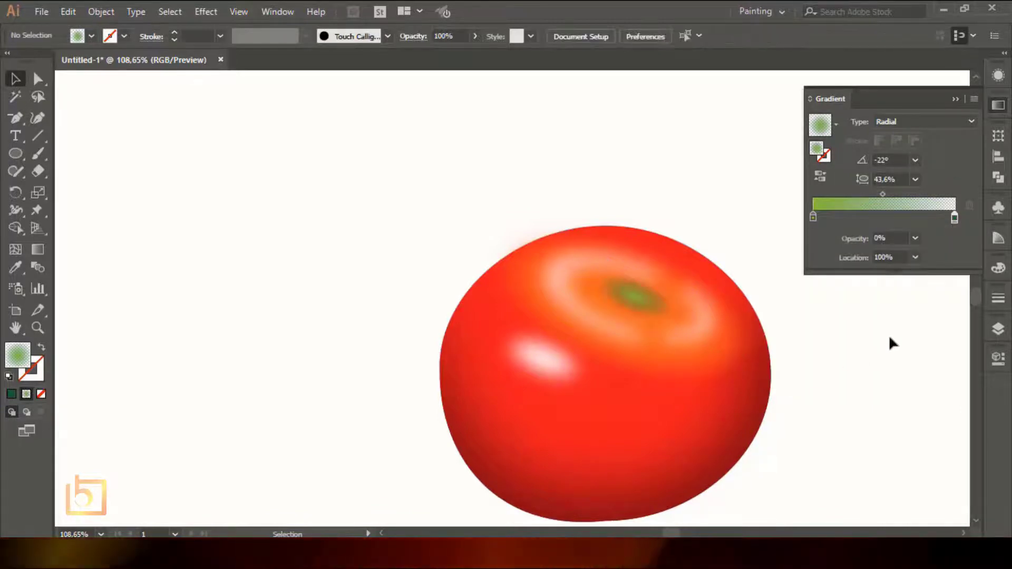
# Step: Scale the green centre ellipse down proportionally around its centre to about 80 by 41 px
pyautogui.click(669, 312)
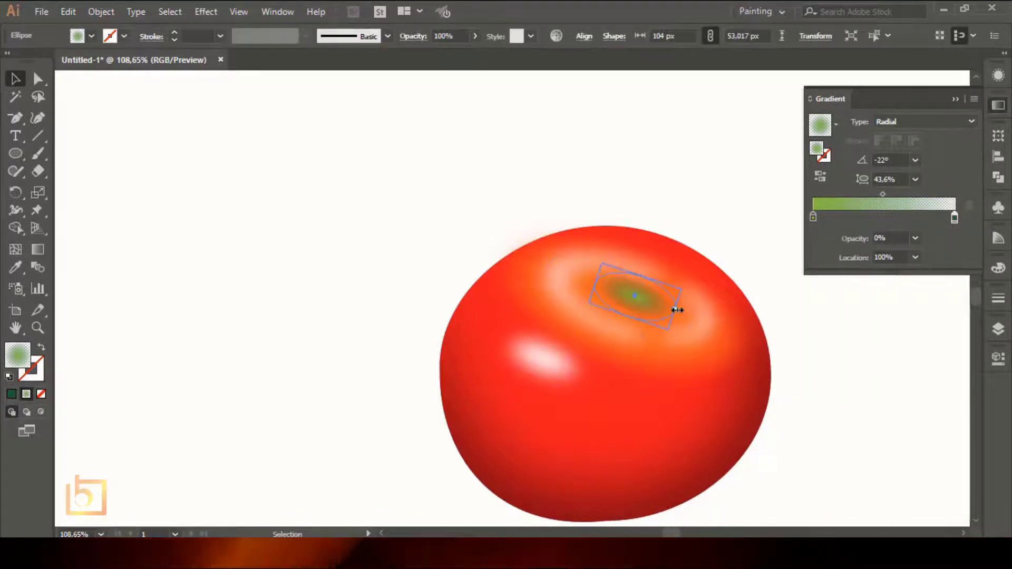
pyautogui.moveTo(678, 310); pyautogui.dragTo(666, 305)
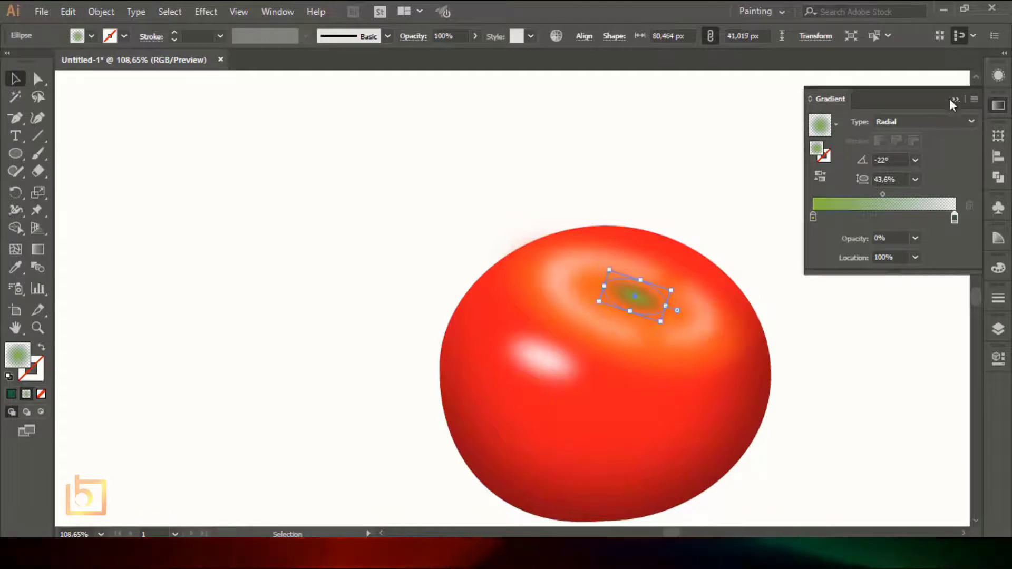
pyautogui.click(954, 99)
# Step: Apply a Gaussian Blur with a 6-pixel radius to the green ellipse and enlarge the ellipse slightly
pyautogui.click(206, 11)
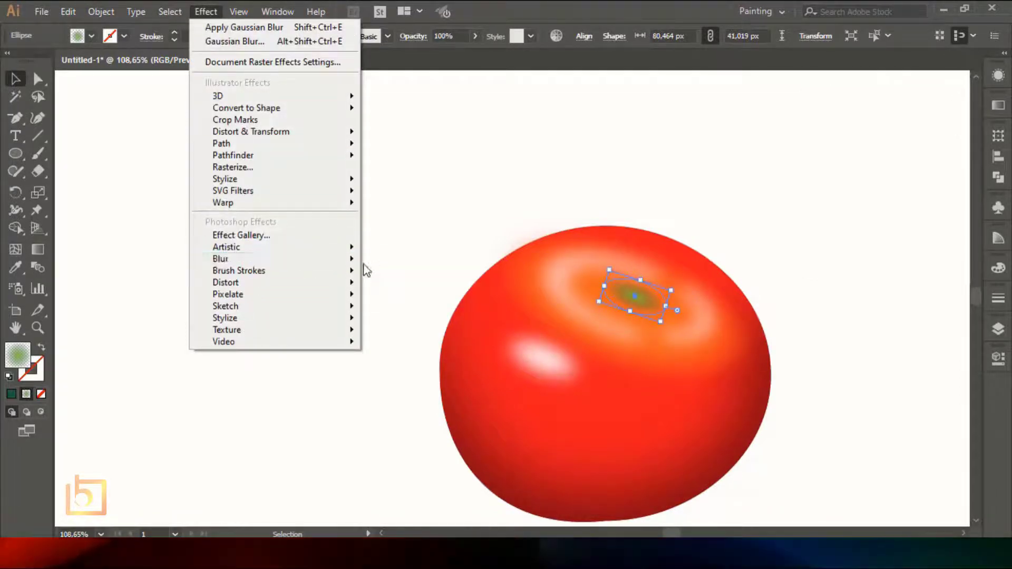
pyautogui.moveTo(350, 259)
pyautogui.click(398, 260)
pyautogui.click(649, 177)
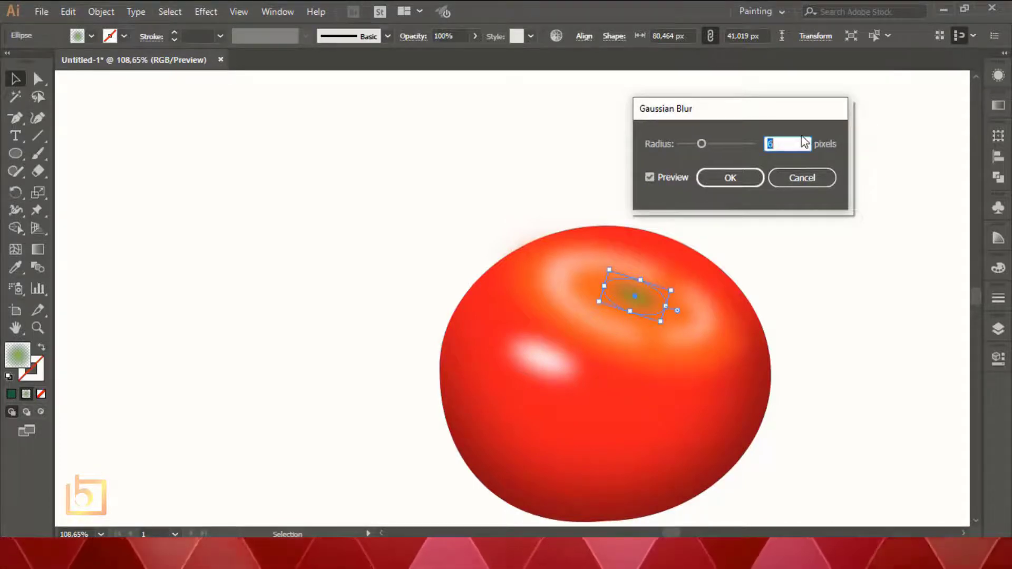
pyautogui.click(730, 178)
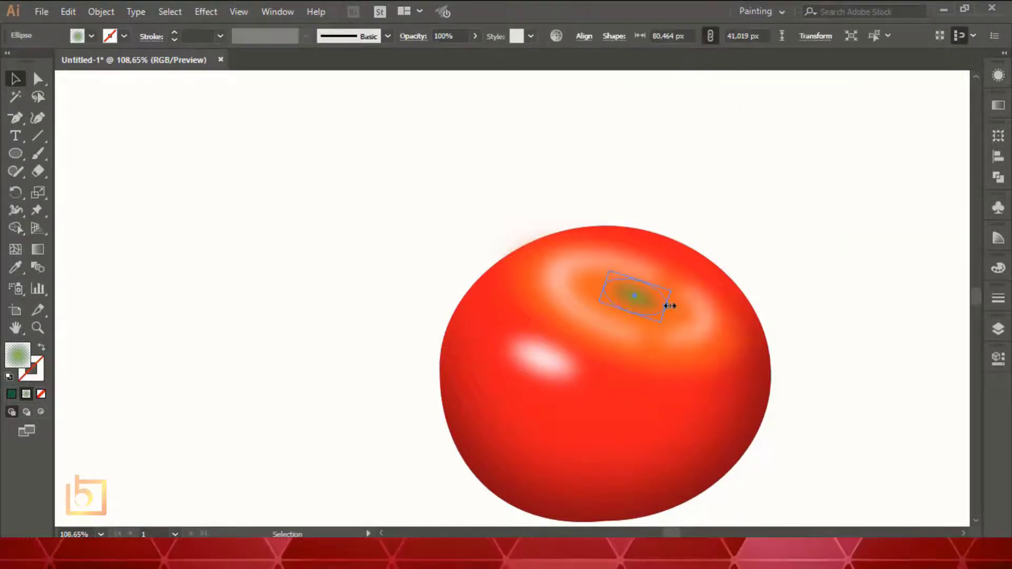
pyautogui.moveTo(670, 306); pyautogui.dragTo(685, 317)
pyautogui.click(814, 271)
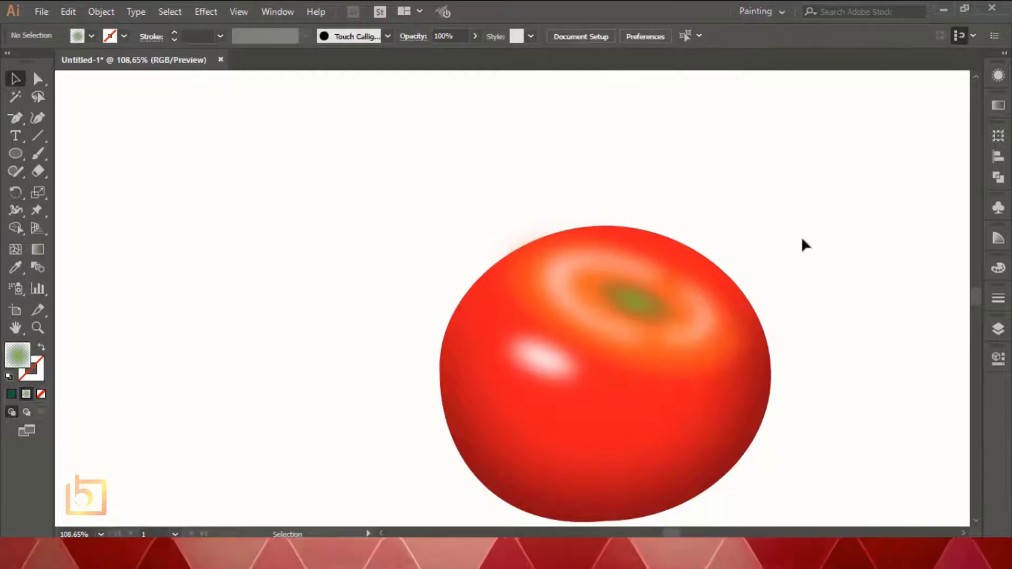
# Step: Reshape the white front highlight to about 97 by 66 px and tilt it slightly further clockwise
pyautogui.click(629, 371)
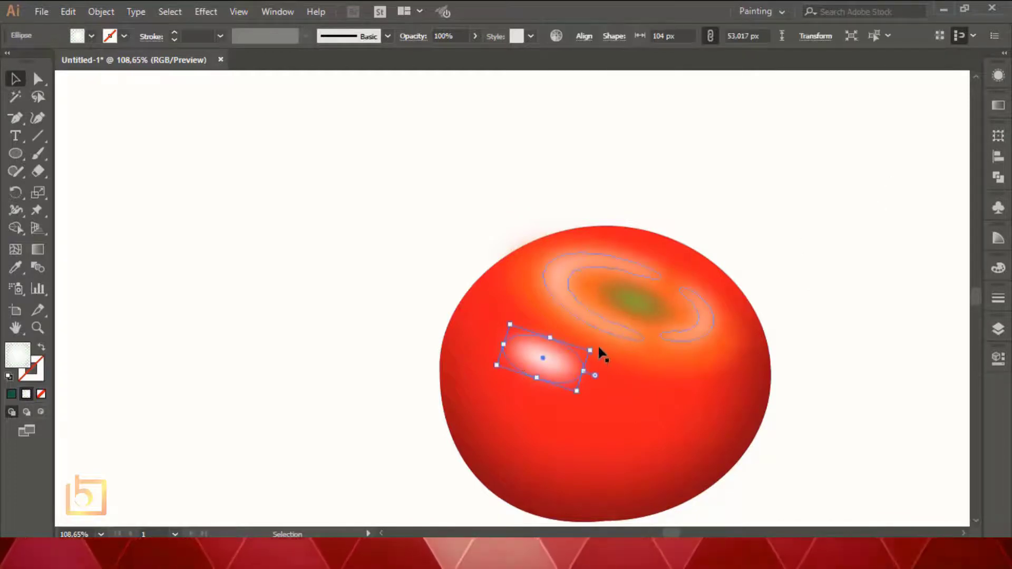
pyautogui.moveTo(535, 359); pyautogui.dragTo(577, 391)
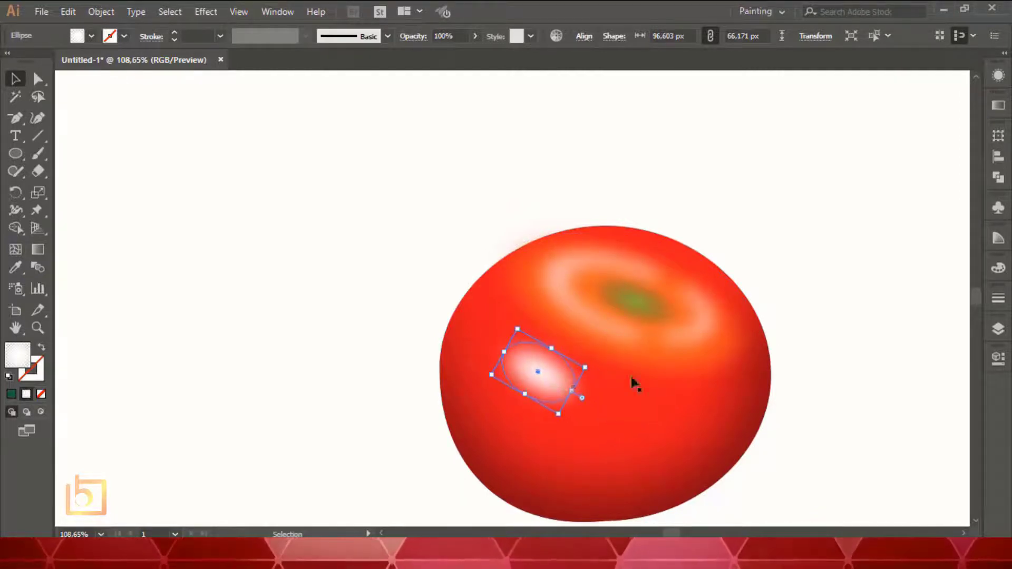
pyautogui.click(847, 198)
# Step: Lower the white front highlight's opacity to 75%
pyautogui.click(538, 395)
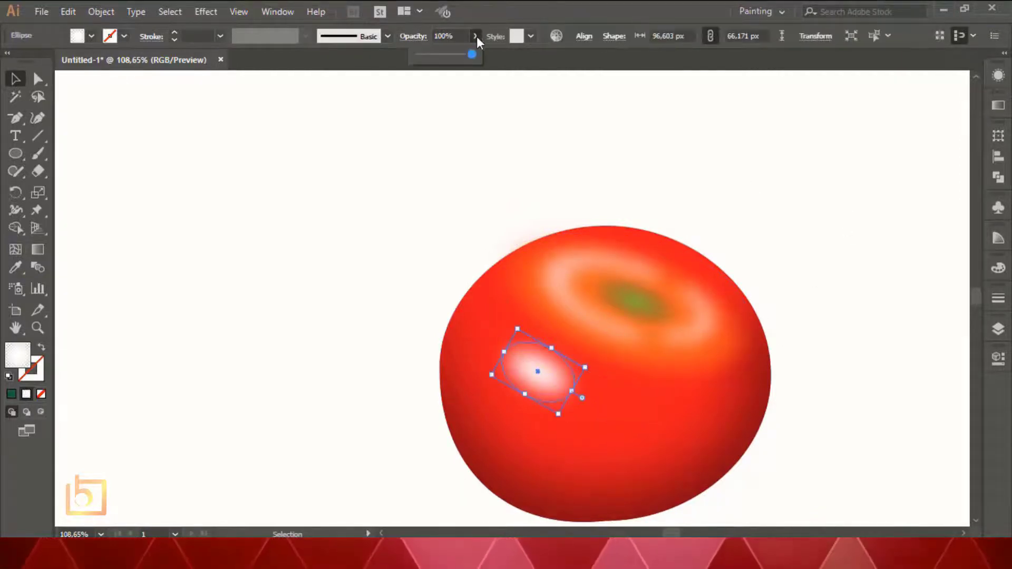
pyautogui.click(442, 36)
pyautogui.write('7')
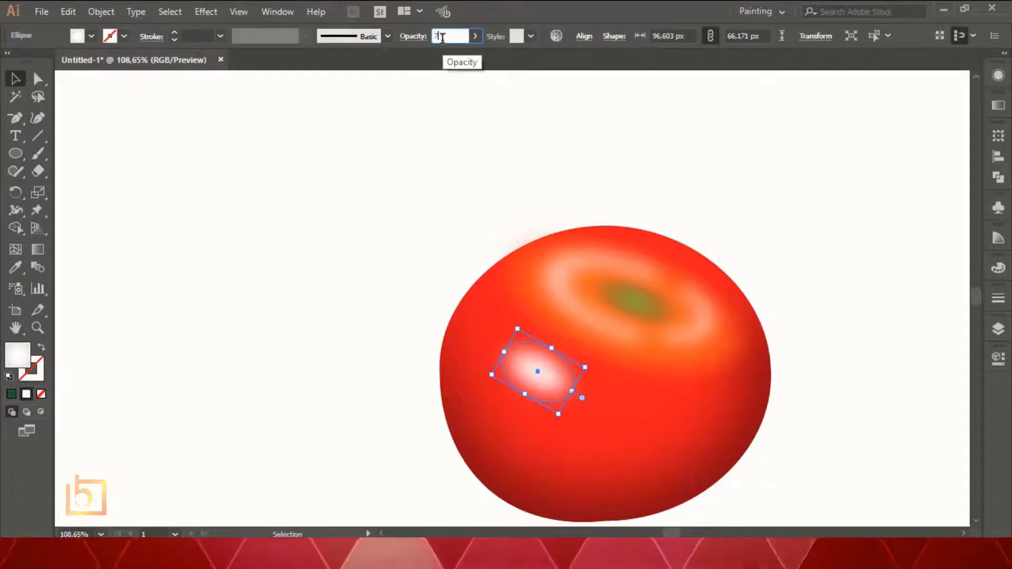
pyautogui.write('5')
pyautogui.click(483, 137)
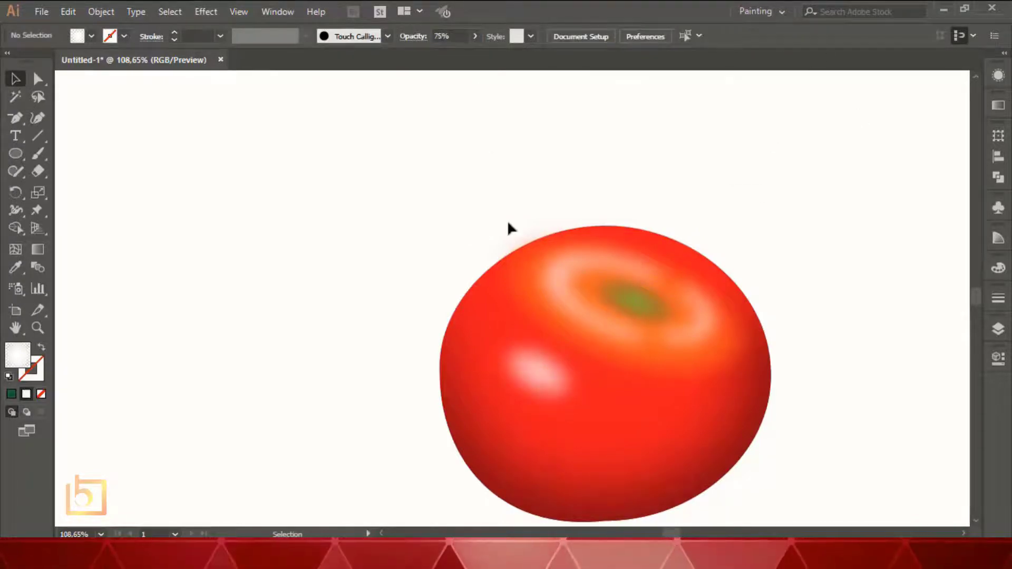
# Step: Lock the fruit body's clip group among the layer objects
pyautogui.click(704, 268)
pyautogui.click(689, 467)
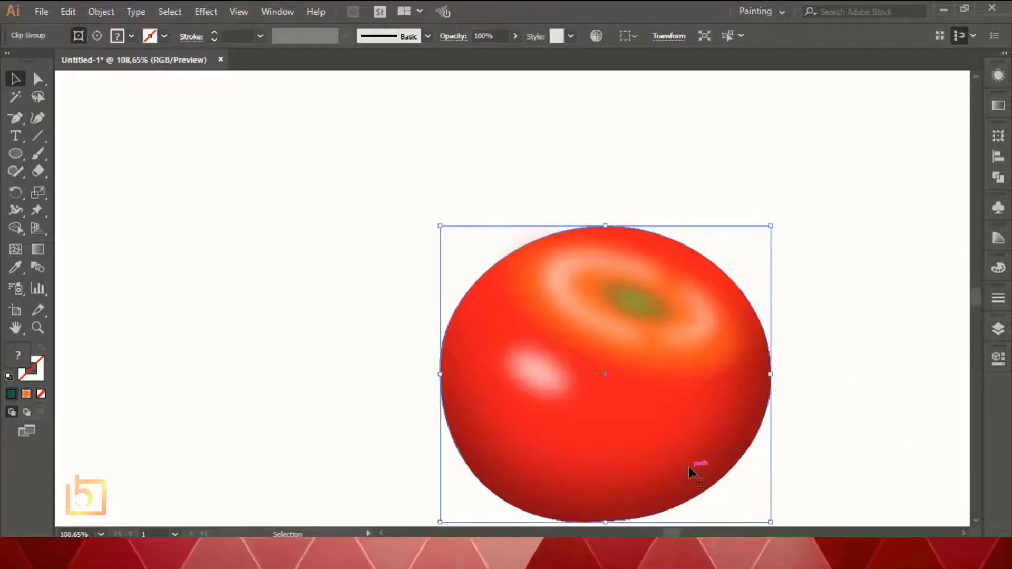
pyautogui.click(998, 329)
pyautogui.scroll(-3, 973, 410)
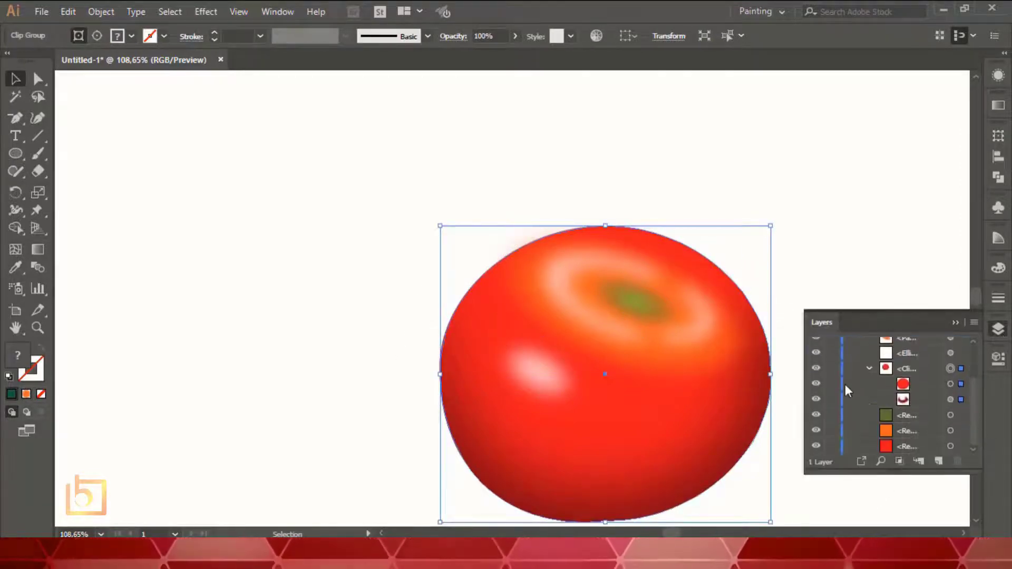
pyautogui.click(832, 369)
pyautogui.click(958, 327)
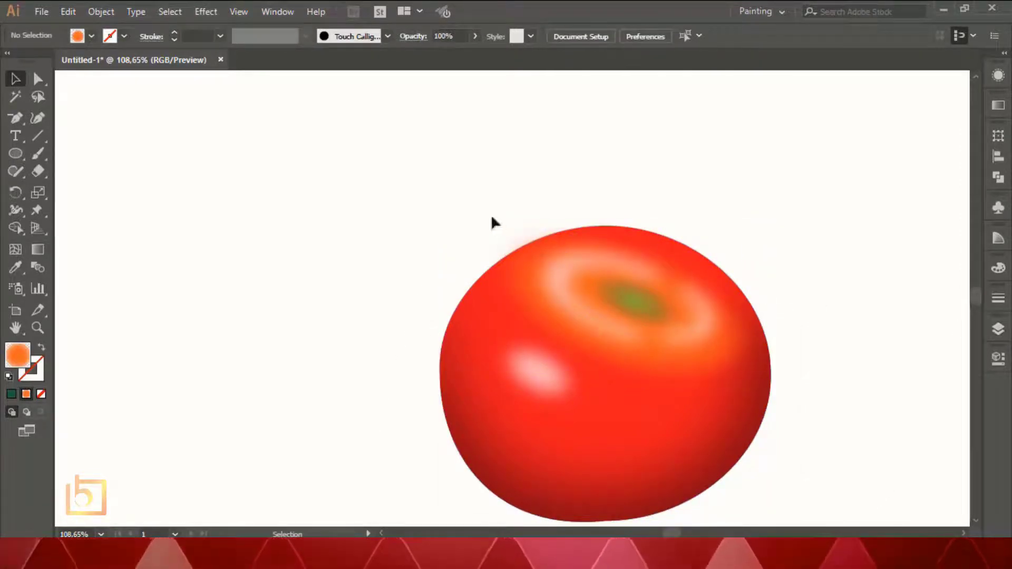
# Step: Shift the orange glow, white ring highlights and green centre together slightly up and to the right
pyautogui.moveTo(731, 343); pyautogui.dragTo(732, 343)
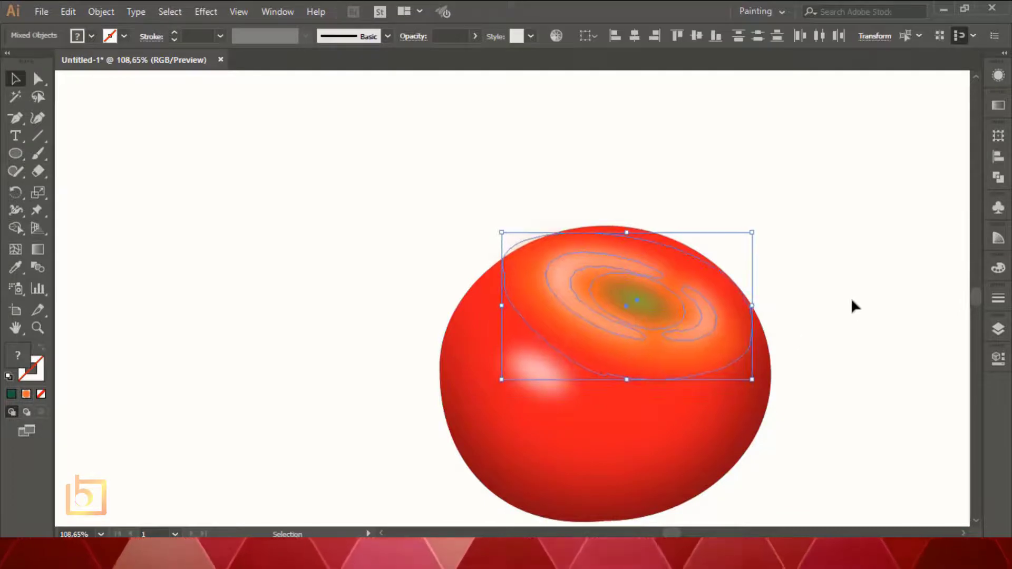
pyautogui.click(852, 302)
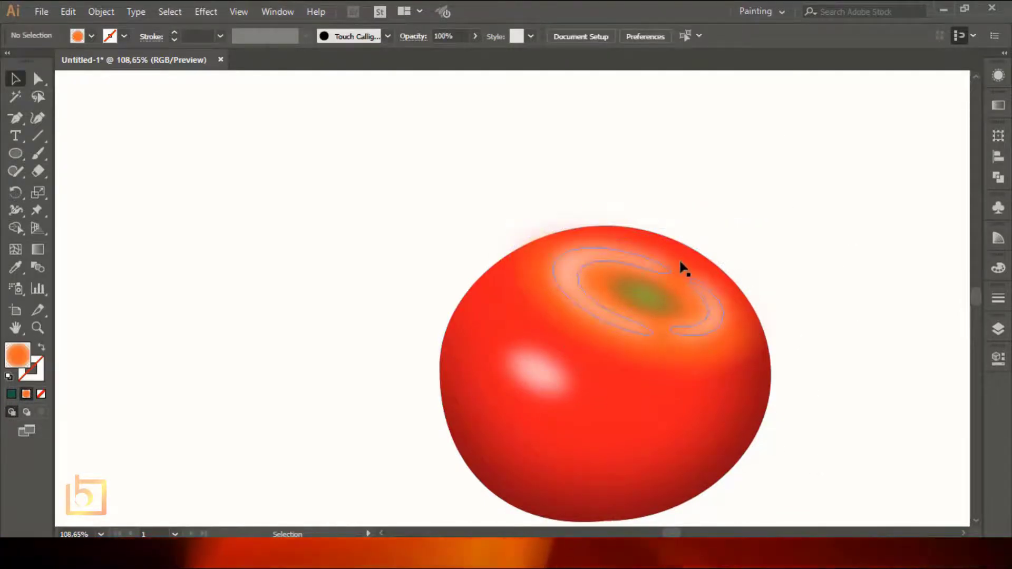
pyautogui.click(680, 291)
# Step: Nudge the glow, ring highlights, green centre and white front highlight together a short distance upward
pyautogui.moveTo(459, 201); pyautogui.dragTo(785, 353)
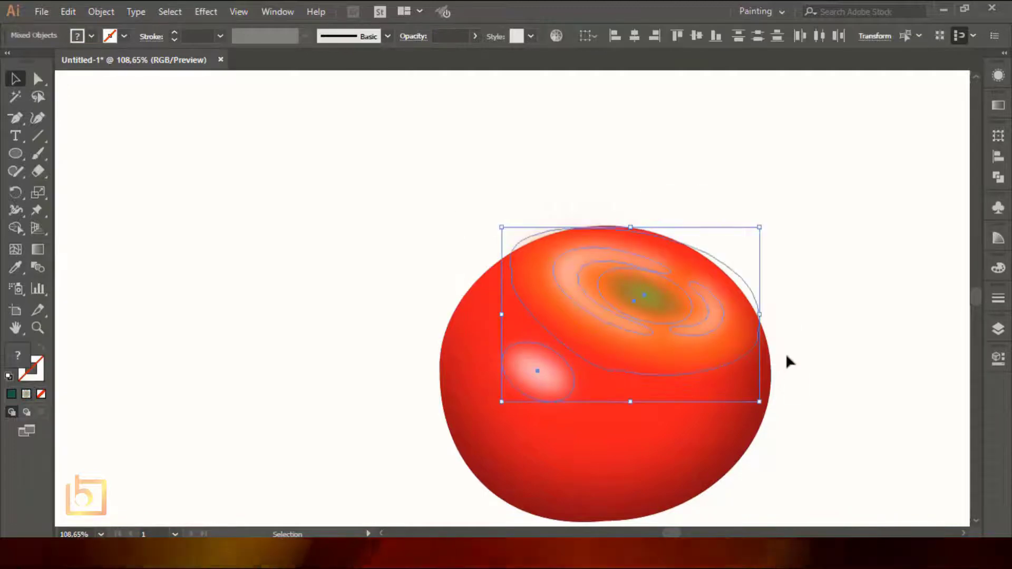
pyautogui.press('Up')
pyautogui.press('Up')
pyautogui.press('Up')
pyautogui.press('Up')
pyautogui.press('Up')
pyautogui.press('Up')
pyautogui.press('Up')
pyautogui.press('Up')
pyautogui.press('Up')
pyautogui.press('Up')
pyautogui.press('Up')
pyautogui.press('Up')
pyautogui.press('Up')
pyautogui.click(798, 350)
# Step: Scale the orange glow shape down slightly so it fits better within the fruit's upper outline
pyautogui.click(559, 218)
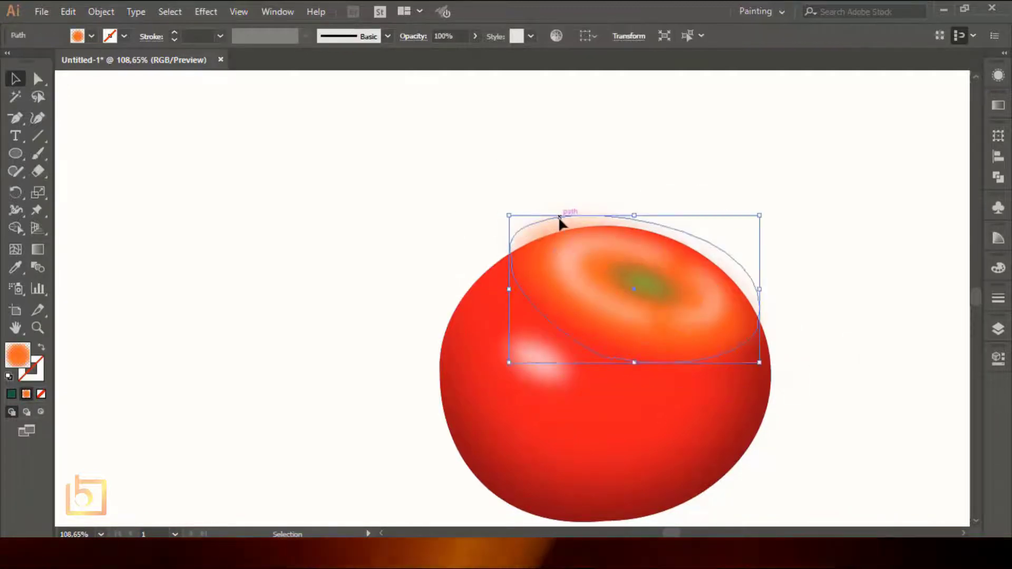
pyautogui.moveTo(510, 215); pyautogui.dragTo(521, 222)
pyautogui.click(768, 143)
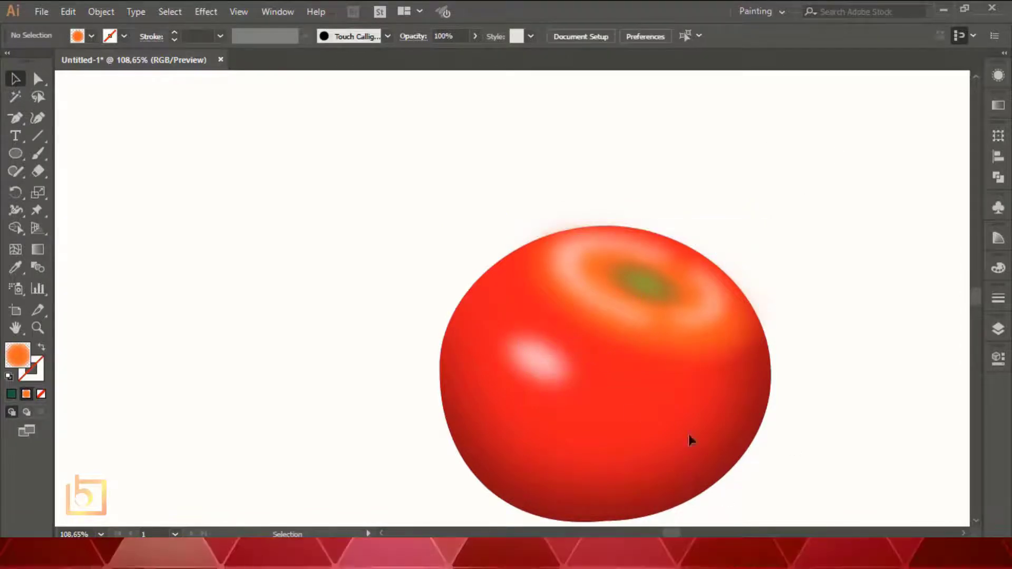
# Step: Duplicate the white front highlight and shrink the copy to about 33 by 53 px over the highlight's upper-left part
pyautogui.click(571, 376)
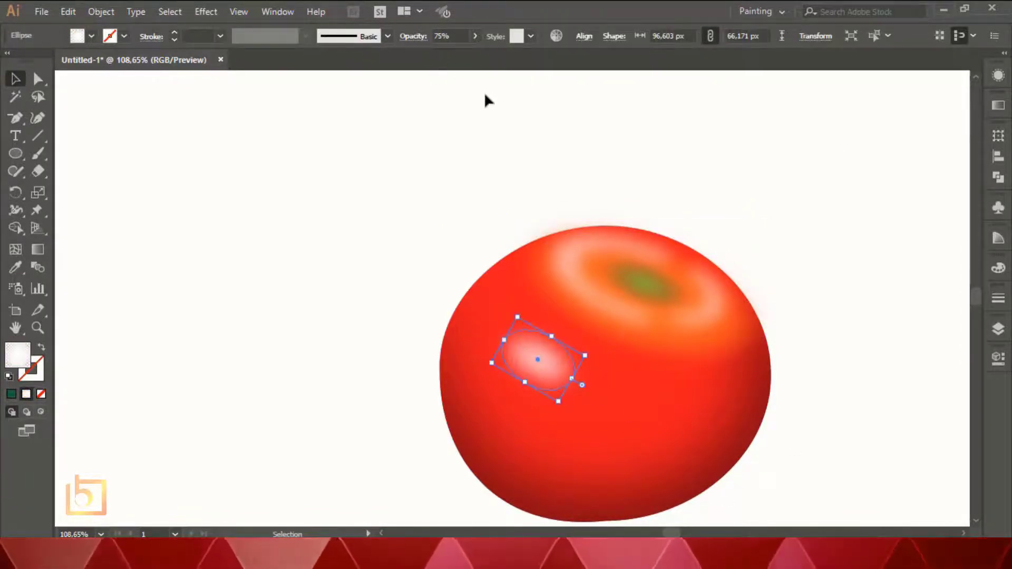
pyautogui.click(487, 101)
pyautogui.click(547, 367)
pyautogui.moveTo(546, 367); pyautogui.dragTo(521, 359)
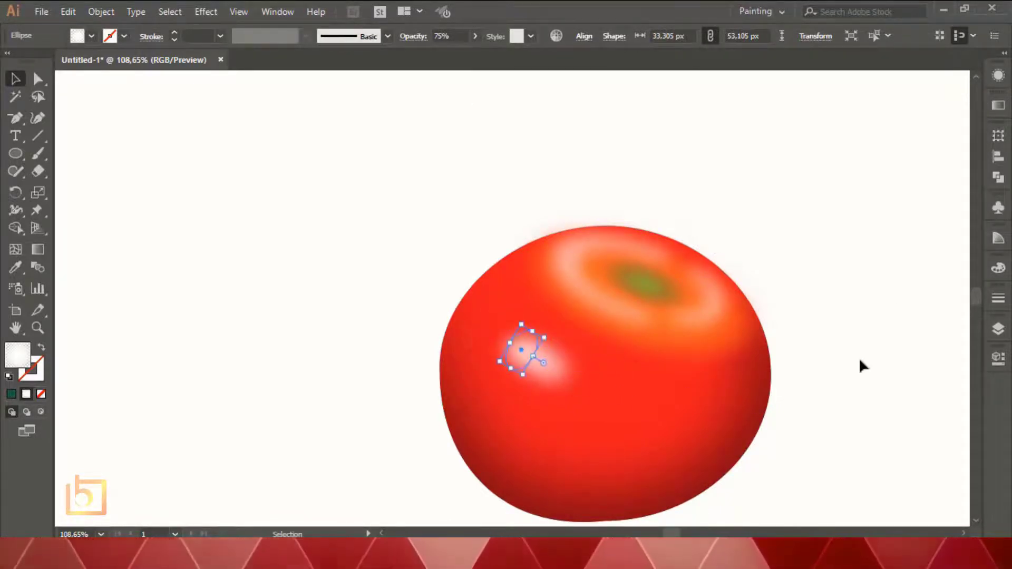
# Step: Reshape the small highlight's radial gradient to a 268.5% aspect ratio at -59.2° and shift its midpoint inward for a softer fade
pyautogui.click(859, 358)
pyautogui.click(520, 357)
pyautogui.click(999, 105)
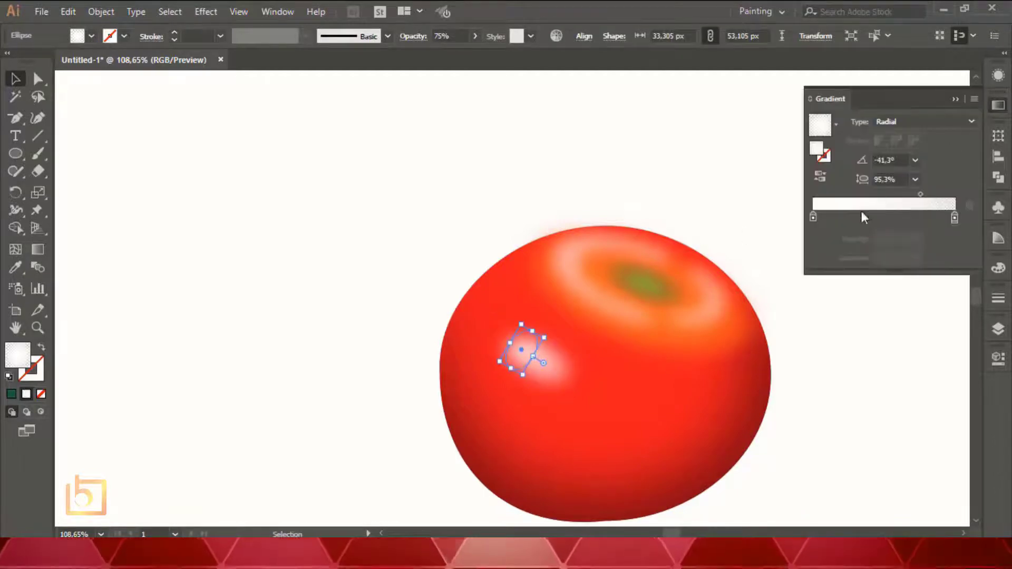
pyautogui.click(41, 252)
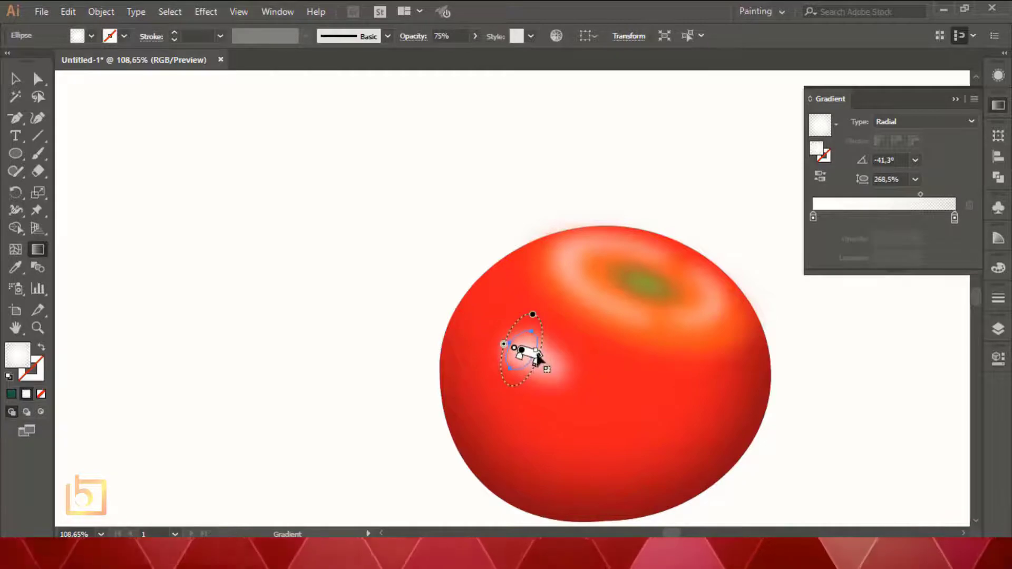
pyautogui.moveTo(537, 356)
pyautogui.mouseDown()
pyautogui.moveTo(552, 359)
pyautogui.moveTo(538, 377)
pyautogui.mouseUp()
pyautogui.moveTo(921, 194); pyautogui.dragTo(885, 195)
pyautogui.click(813, 218)
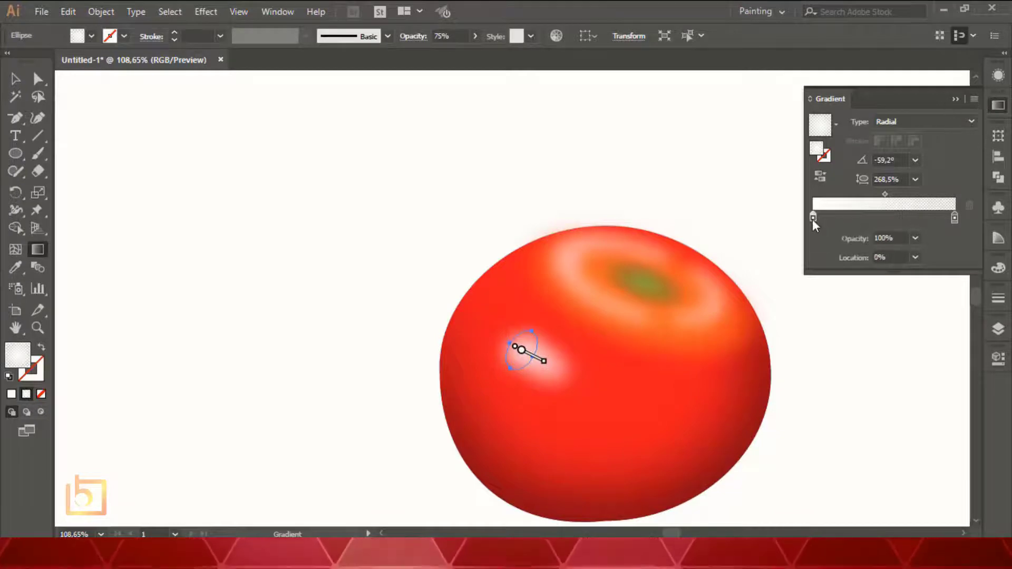
pyautogui.click(957, 99)
# Step: Set the small highlight's opacity to 80% and deselect it
pyautogui.click(475, 35)
pyautogui.click(442, 36)
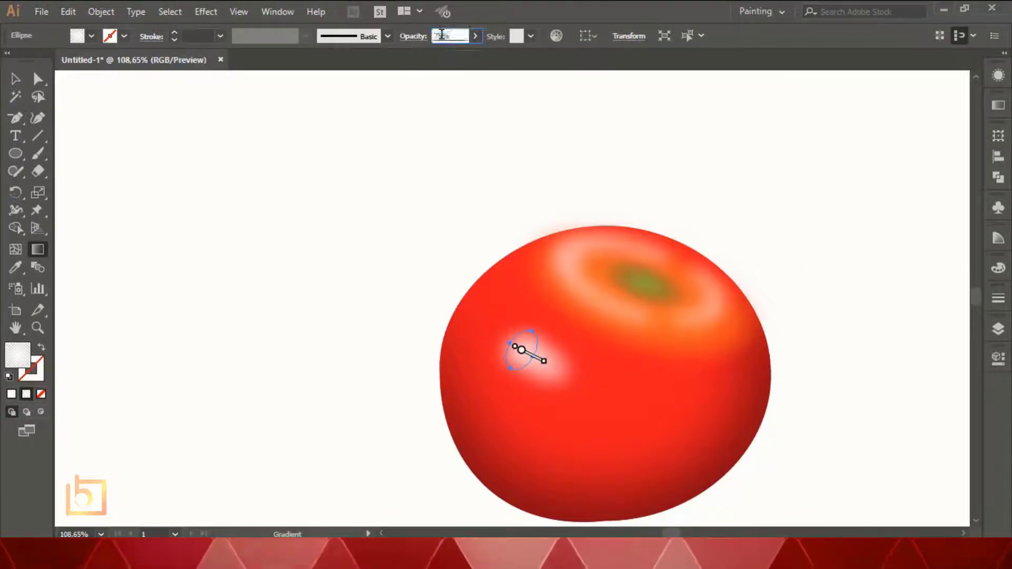
pyautogui.write('80')
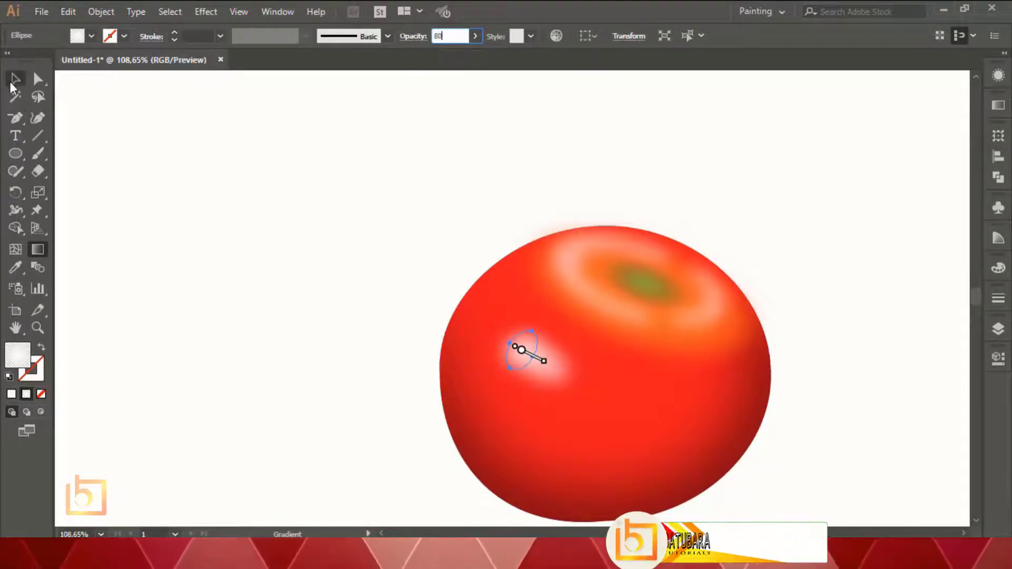
pyautogui.click(13, 81)
pyautogui.click(810, 230)
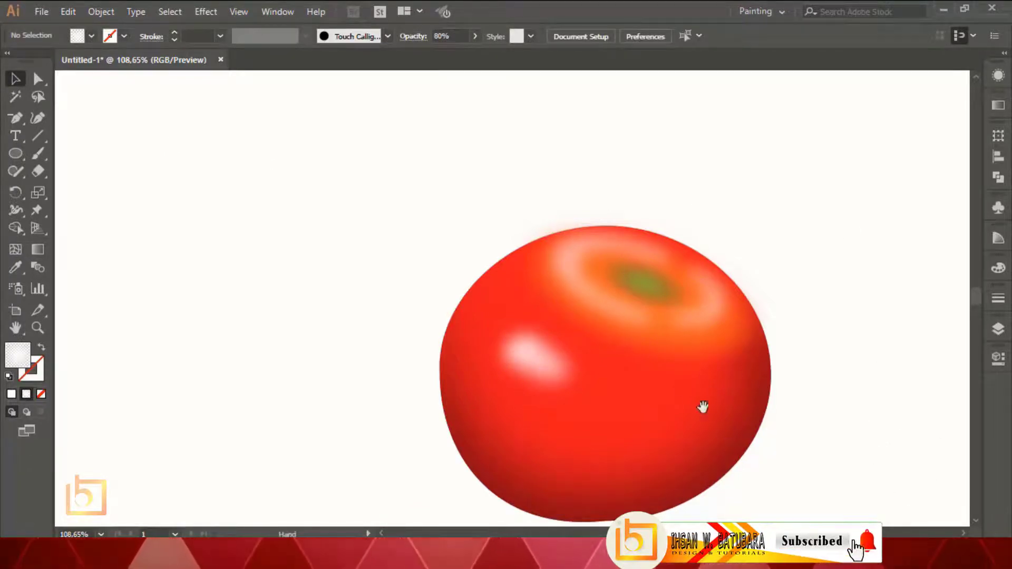
# Step: Unlock the clip group that holds the fruit's red body and inner shadow
pyautogui.click(998, 329)
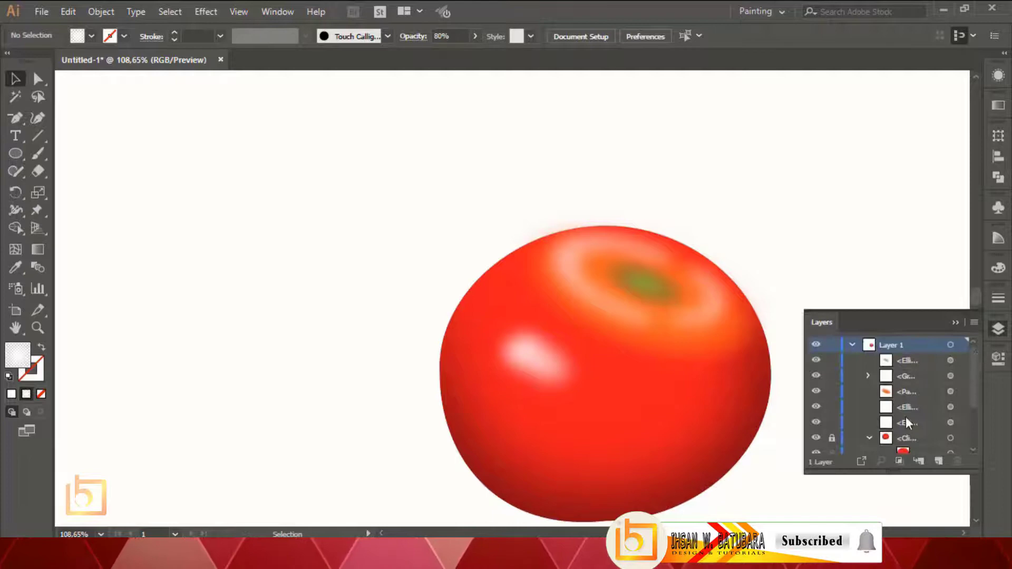
pyautogui.click(834, 440)
pyautogui.click(956, 322)
# Step: Select the red body path inside the fruit's clip group and enable Draw Inside mode, ready for the Pen tool
pyautogui.moveTo(852, 396); pyautogui.dragTo(814, 285)
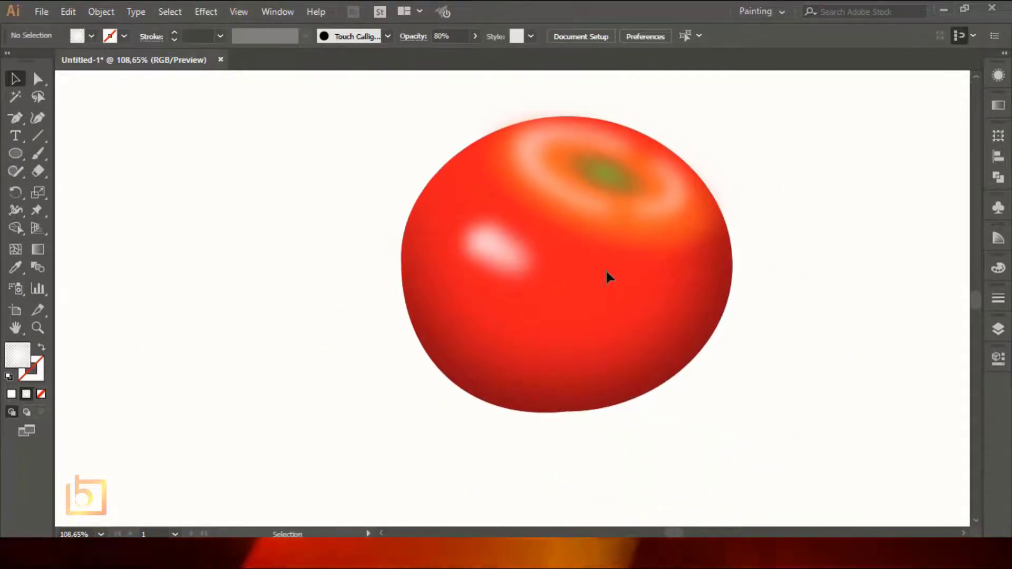
pyautogui.click(628, 278)
pyautogui.click(997, 331)
pyautogui.moveTo(975, 394); pyautogui.dragTo(978, 443)
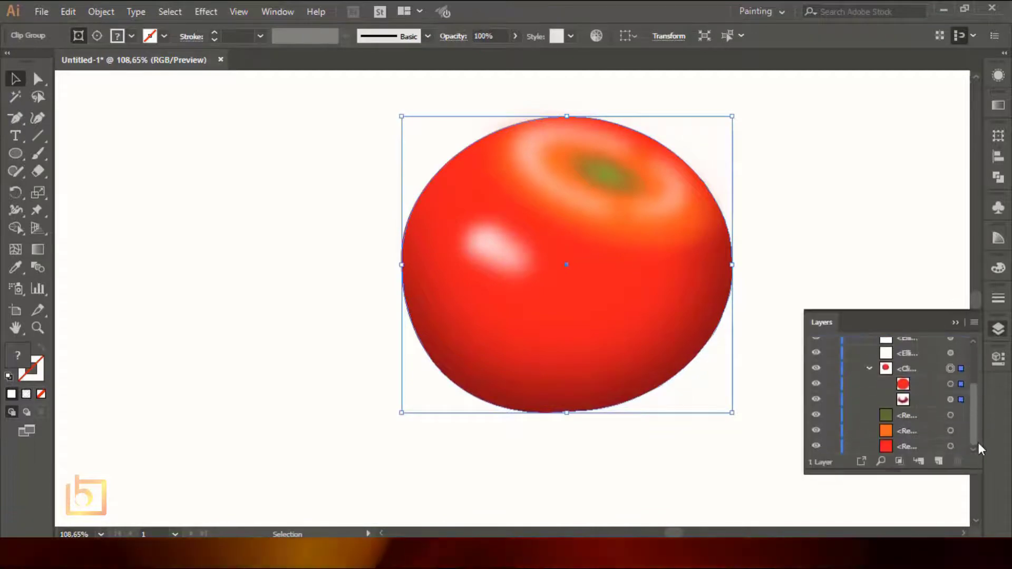
pyautogui.click(950, 385)
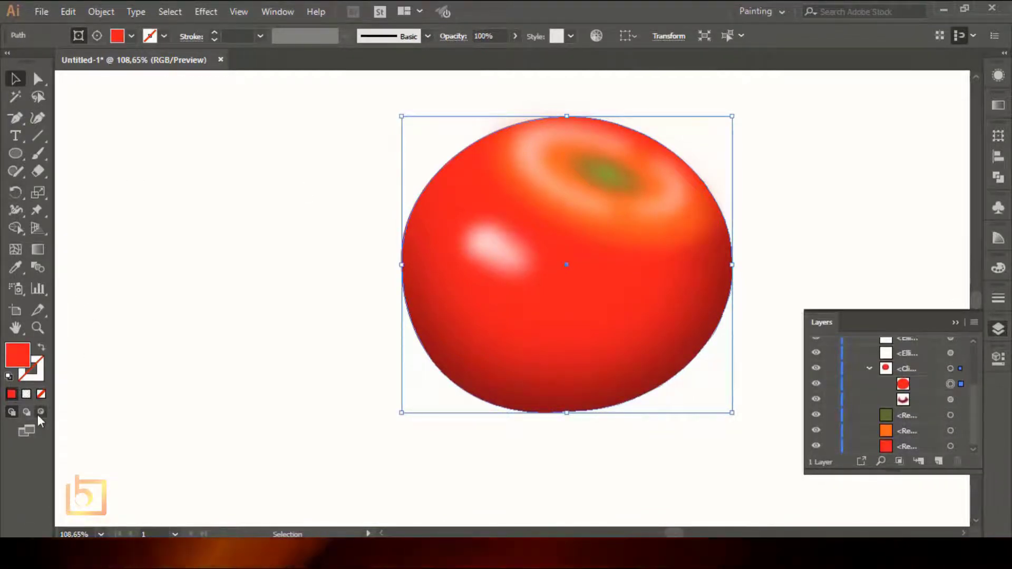
pyautogui.click(16, 118)
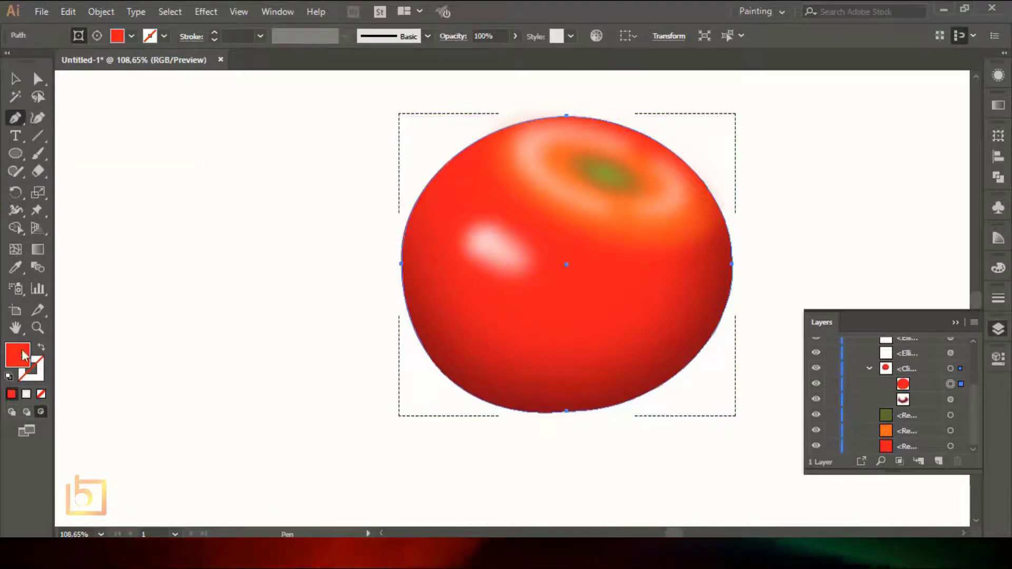
pyautogui.doubleClick(18, 354)
pyautogui.moveTo(694, 169); pyautogui.dragTo(613, 150)
pyautogui.click(859, 164)
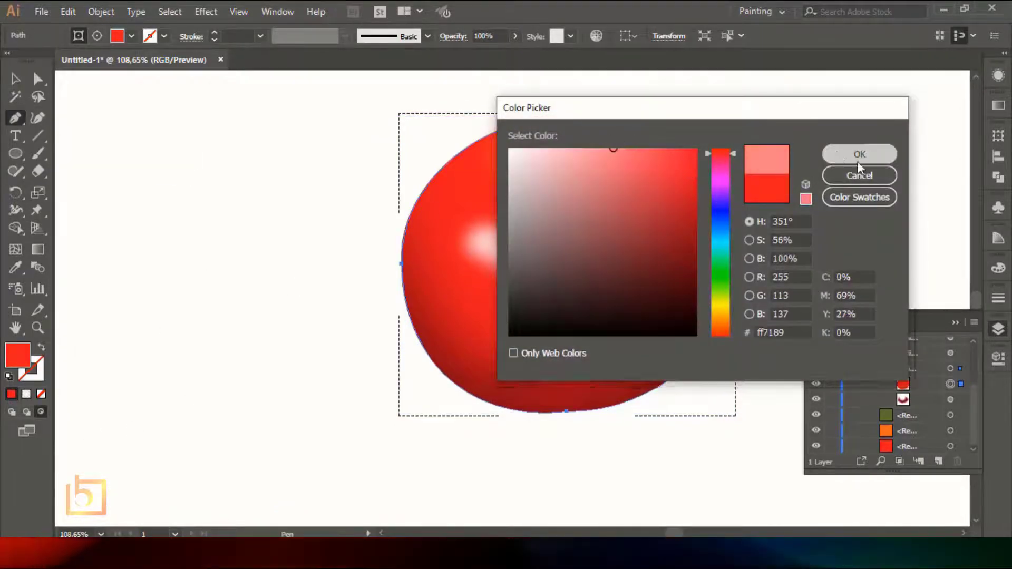
pyautogui.hotkey('ctrl', 'z')
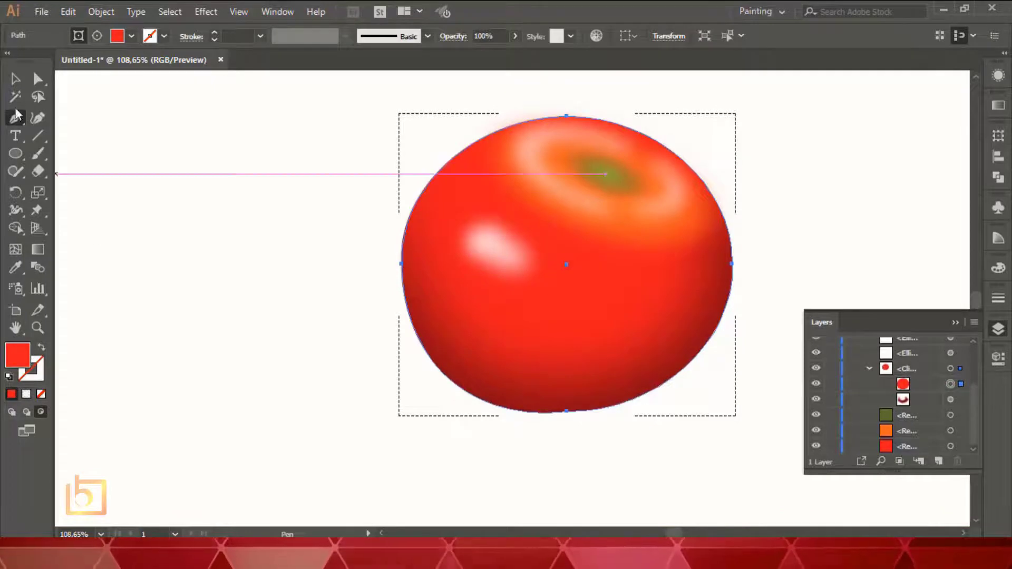
# Step: Deselect the body path and set the fill colour for new shapes to a light pink
pyautogui.press('v')
pyautogui.click(106, 411)
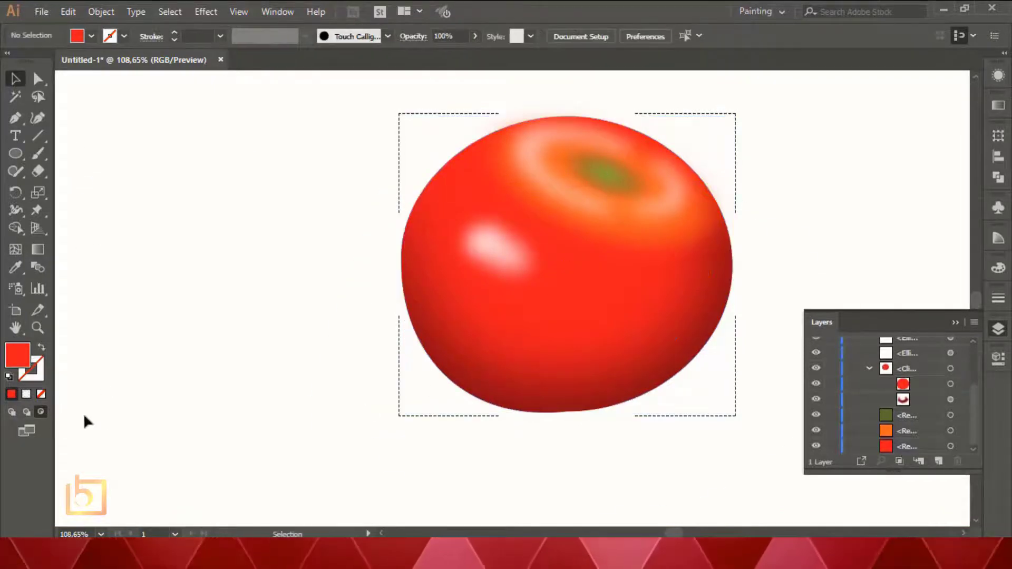
pyautogui.press('p')
pyautogui.doubleClick(19, 355)
pyautogui.moveTo(694, 168); pyautogui.dragTo(600, 149)
pyautogui.click(860, 154)
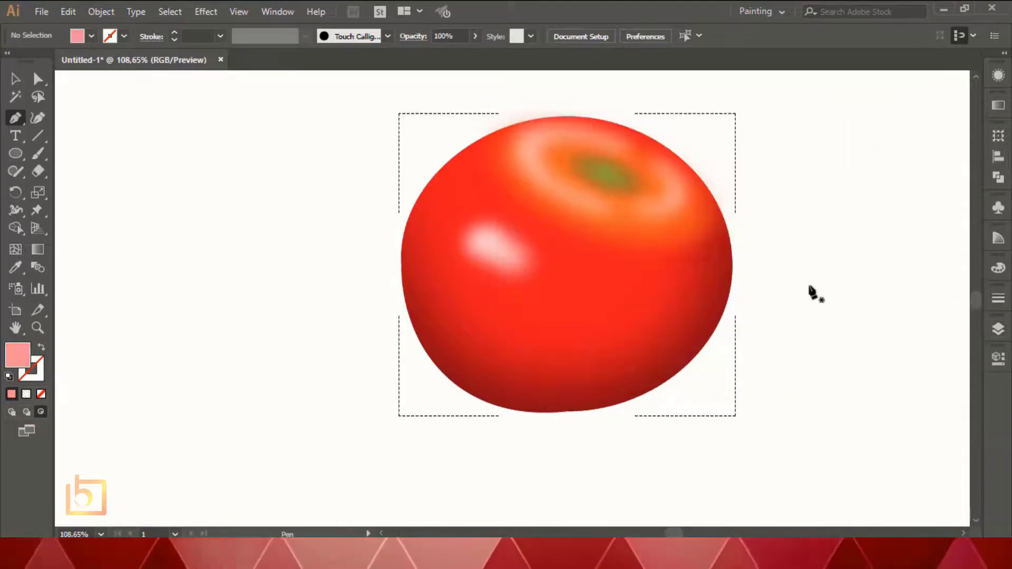
# Step: Draw a closed pink Pen shape inside the fruit, following just within its lower edge from right to left and looping back outside it
pyautogui.moveTo(721, 179); pyautogui.dragTo(661, 440)
pyautogui.hotkey('ctrl', 'z')
pyautogui.moveTo(721, 310); pyautogui.dragTo(706, 344)
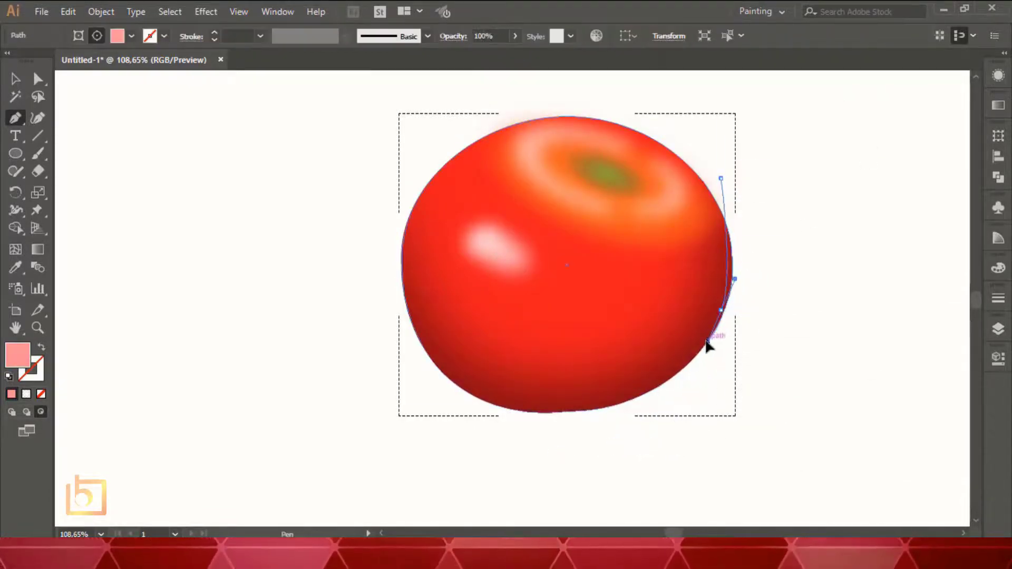
pyautogui.moveTo(619, 397); pyautogui.dragTo(571, 411)
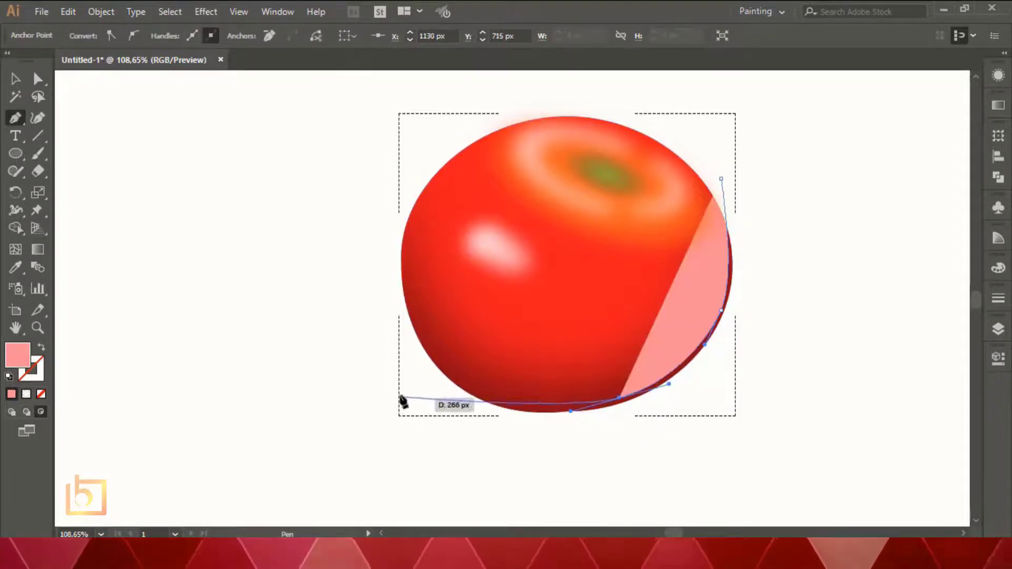
pyautogui.moveTo(466, 386); pyautogui.dragTo(413, 354)
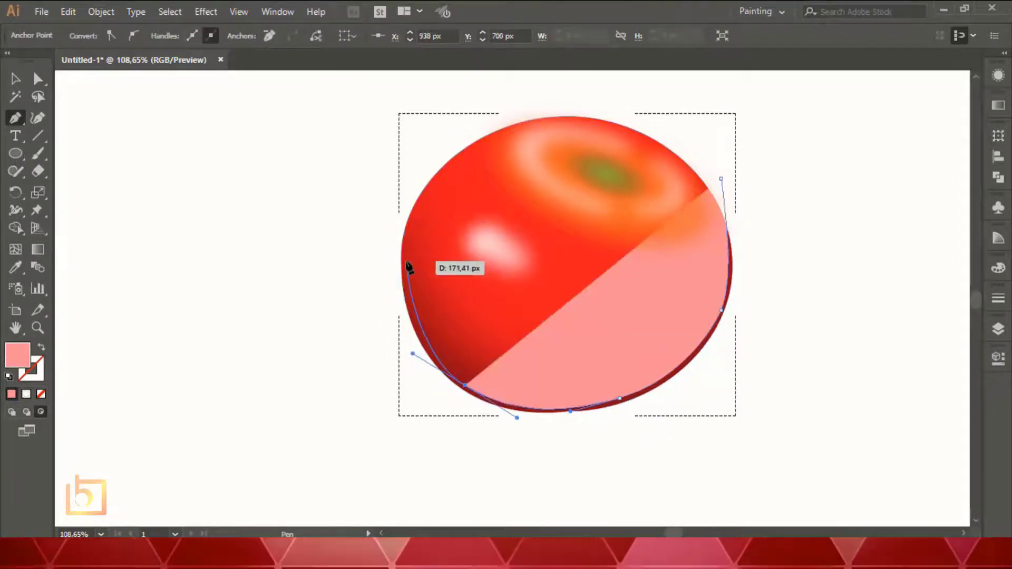
pyautogui.moveTo(404, 266); pyautogui.dragTo(395, 252)
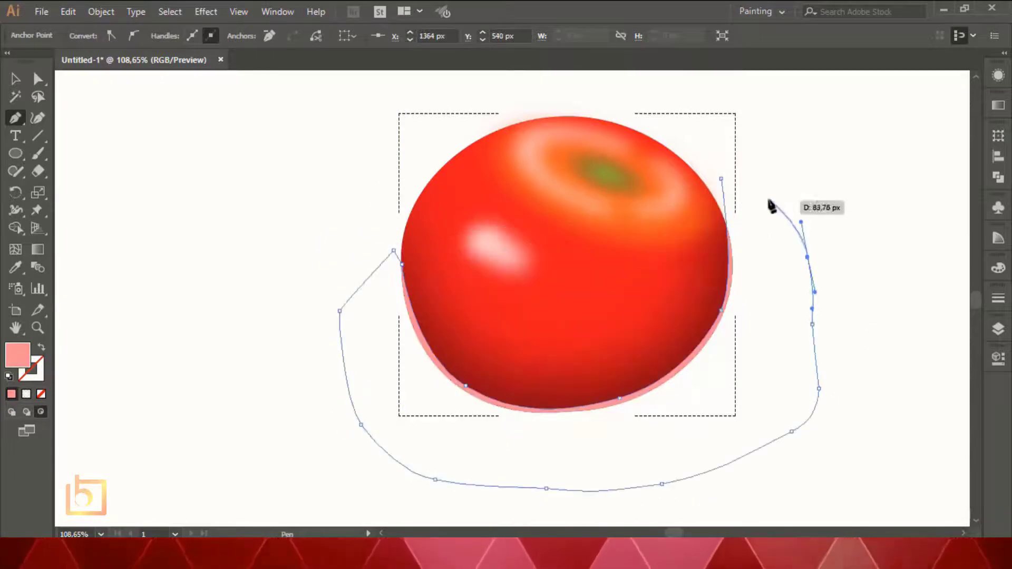
pyautogui.click(722, 179)
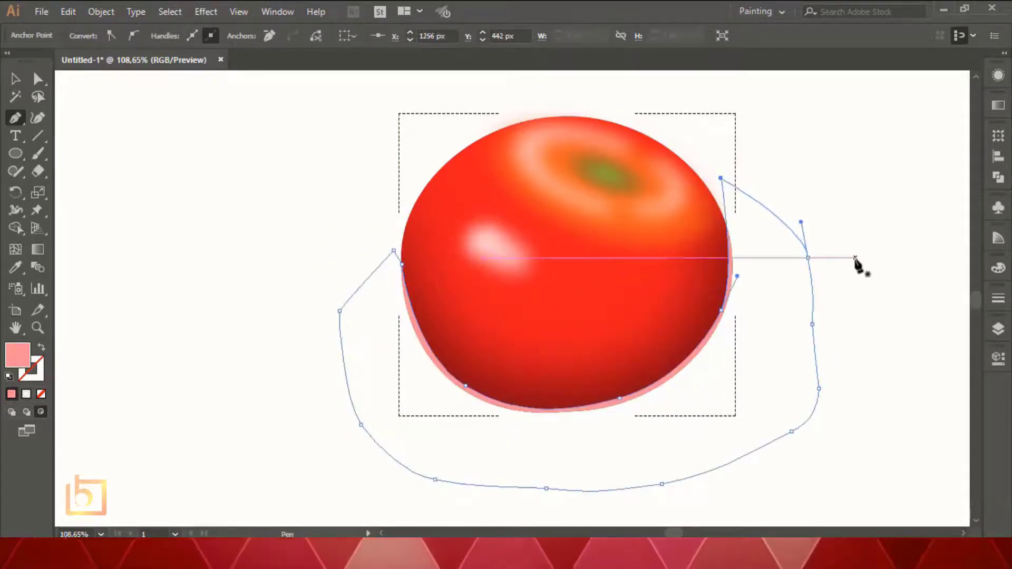
# Step: Apply a Gaussian Blur with a 20-pixel radius to the pink rim shape and deselect it
pyautogui.press('v')
pyautogui.click(38, 250)
pyautogui.click(204, 11)
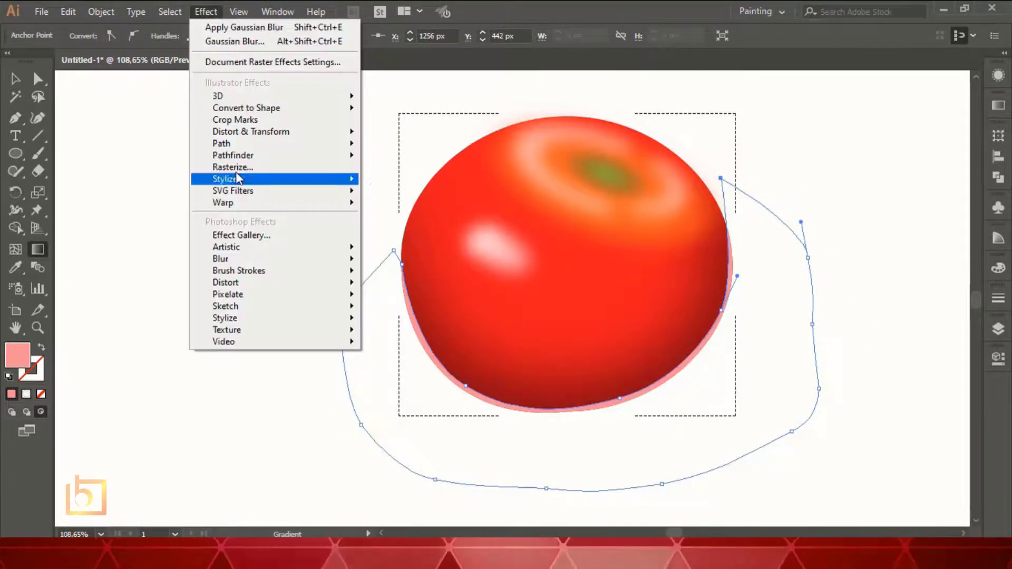
pyautogui.moveTo(340, 260)
pyautogui.click(418, 260)
pyautogui.click(673, 177)
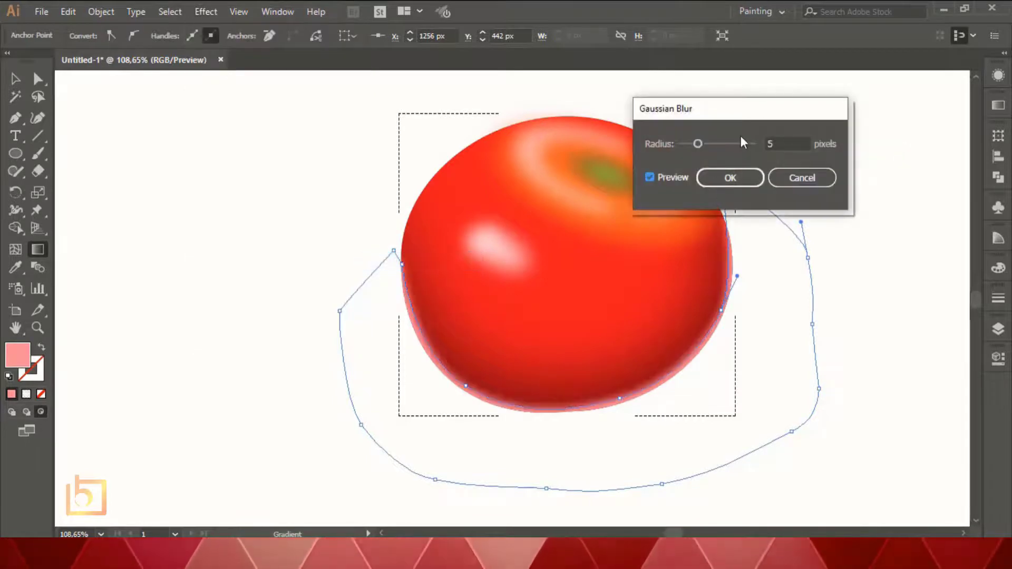
pyautogui.moveTo(754, 114); pyautogui.dragTo(881, 136)
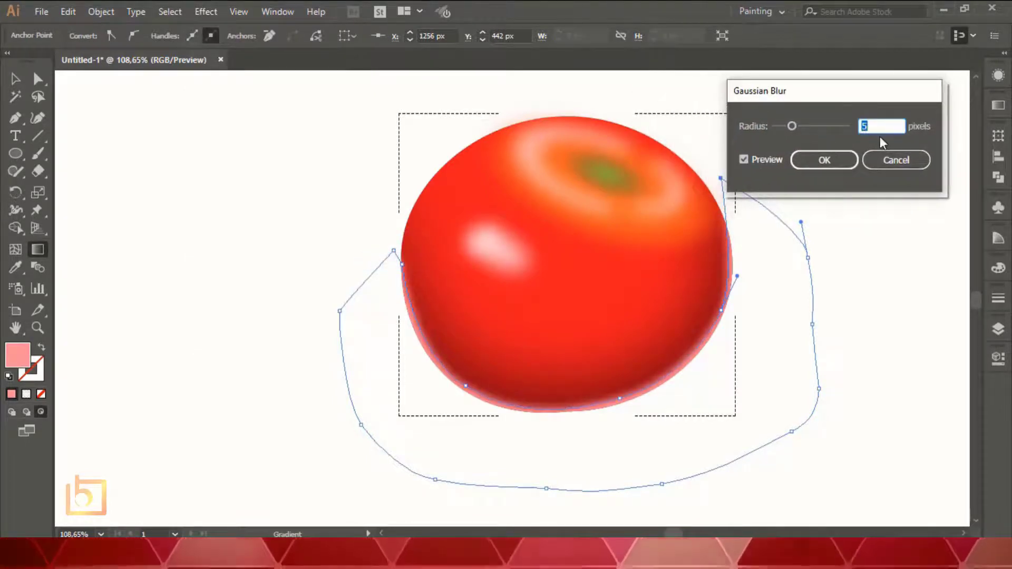
pyautogui.press('Up')
pyautogui.press('Up')
pyautogui.press('Up')
pyautogui.press('Up')
pyautogui.press('Up')
pyautogui.press('Up')
pyautogui.press('Up')
pyautogui.press('Up')
pyautogui.press('Up')
pyautogui.press('Up')
pyautogui.press('Up')
pyautogui.press('Up')
pyautogui.press('Up')
pyautogui.press('Up')
pyautogui.press('Up')
pyautogui.click(825, 162)
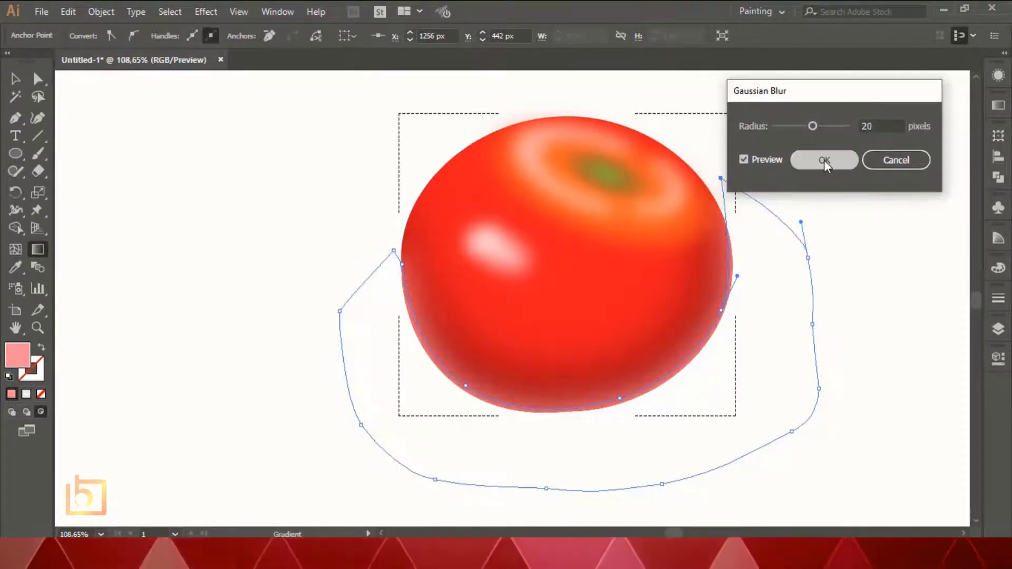
pyautogui.click(15, 79)
pyautogui.click(118, 231)
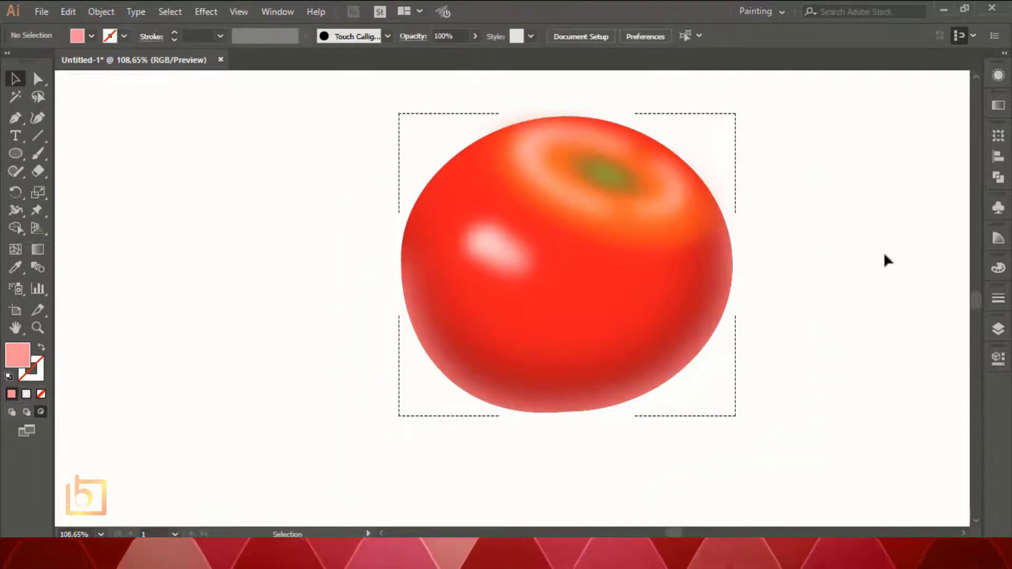
# Step: Select the blurred rim shape inside the fruit's clip group and change its fill to the lighter pink ffb6c6
pyautogui.click(711, 349)
pyautogui.click(998, 329)
pyautogui.scroll(-2, 973, 398)
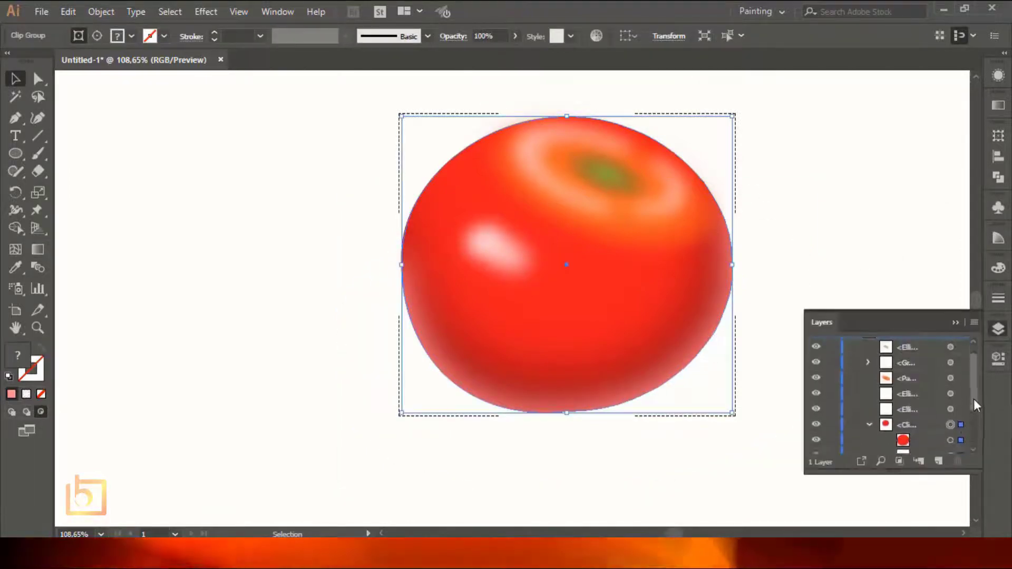
pyautogui.click(950, 406)
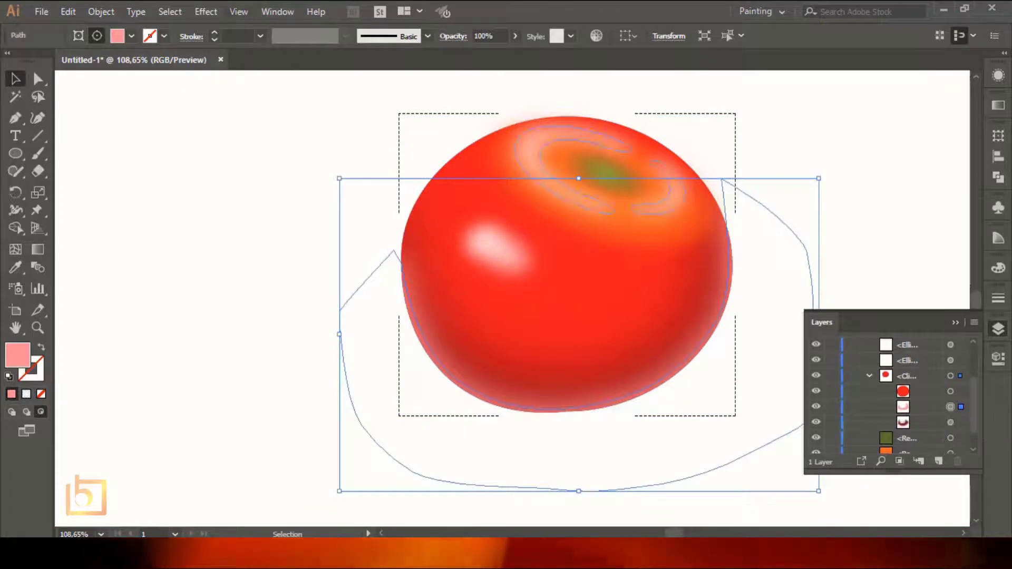
pyautogui.doubleClick(18, 355)
pyautogui.write('ffcdcd')
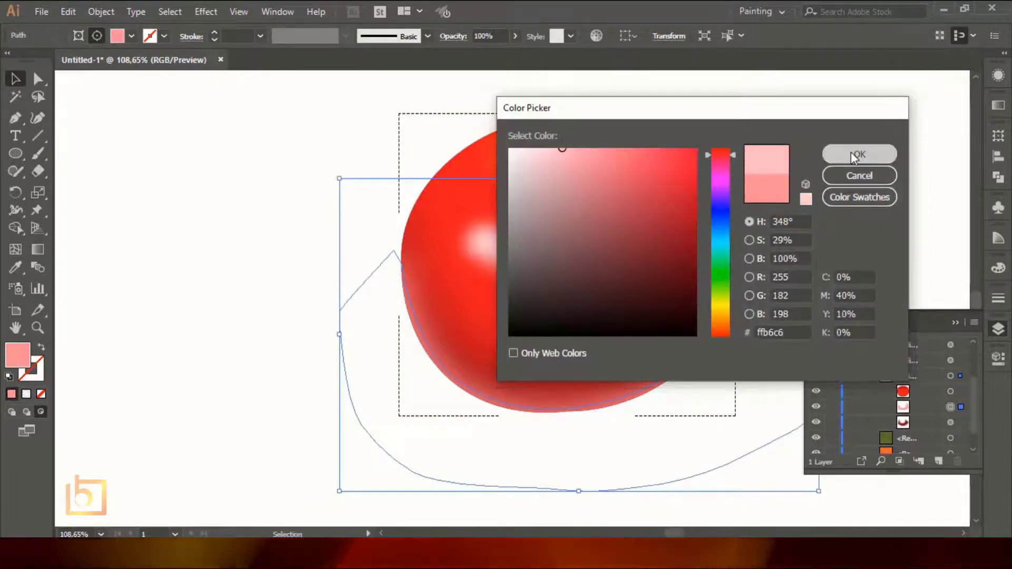
pyautogui.click(851, 153)
pyautogui.click(955, 323)
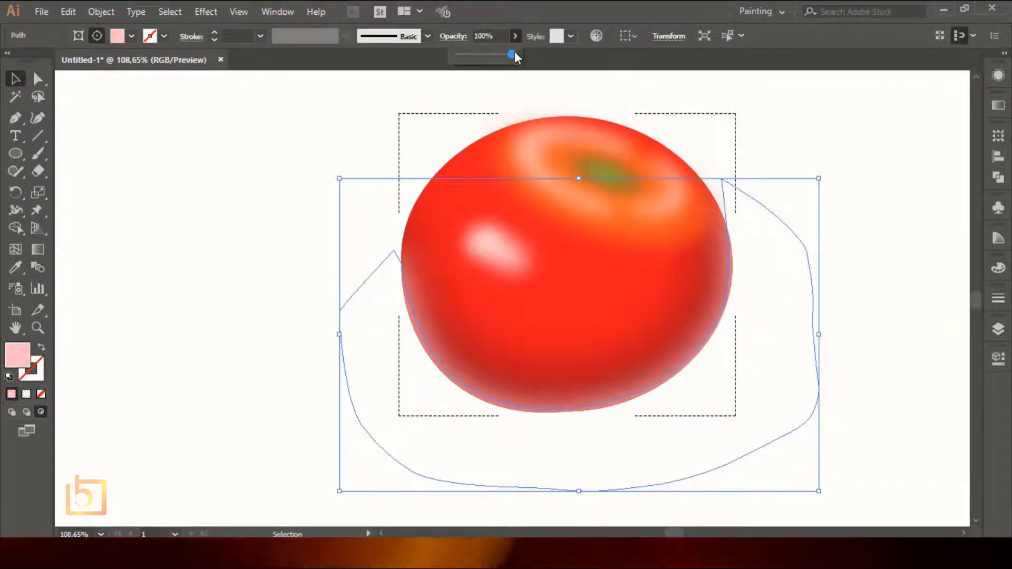
# Step: Lower the pink rim light's opacity to 64%, deselect it and return to normal drawing mode
pyautogui.click(485, 37)
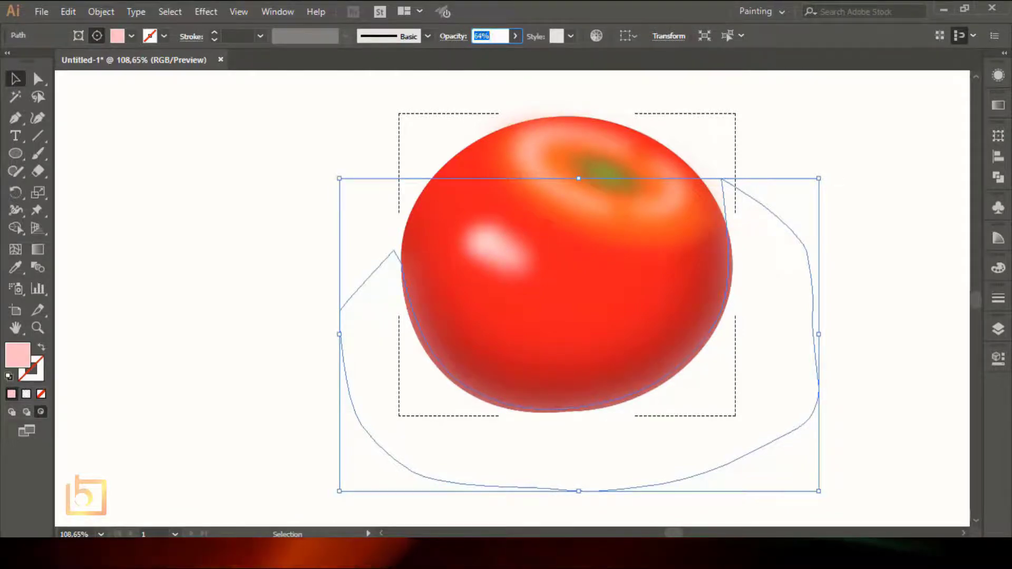
pyautogui.click(113, 221)
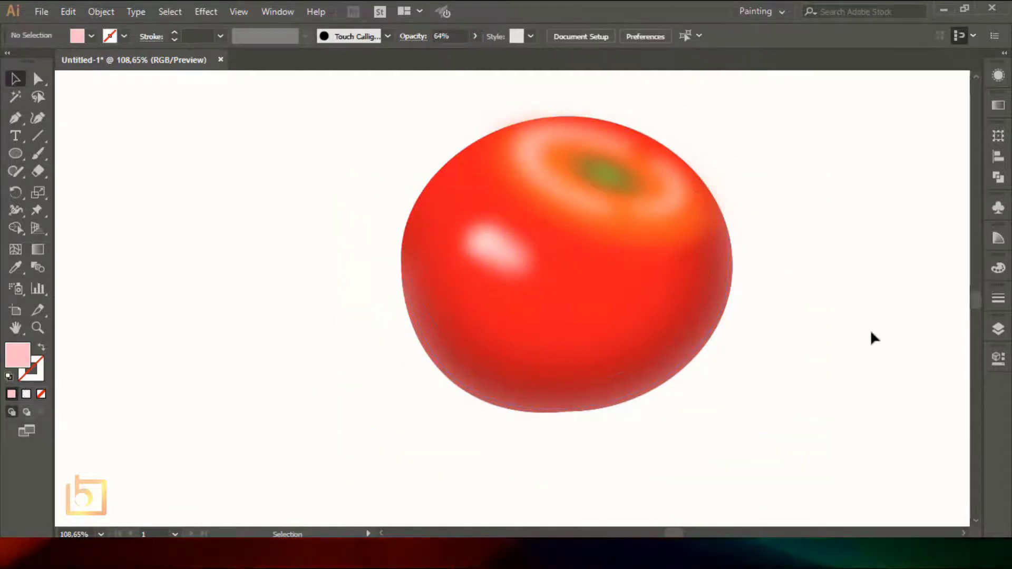
# Step: Select the green centre ellipse on top of the fruit and activate the Pen tool
pyautogui.hotkey('ctrl', '0')
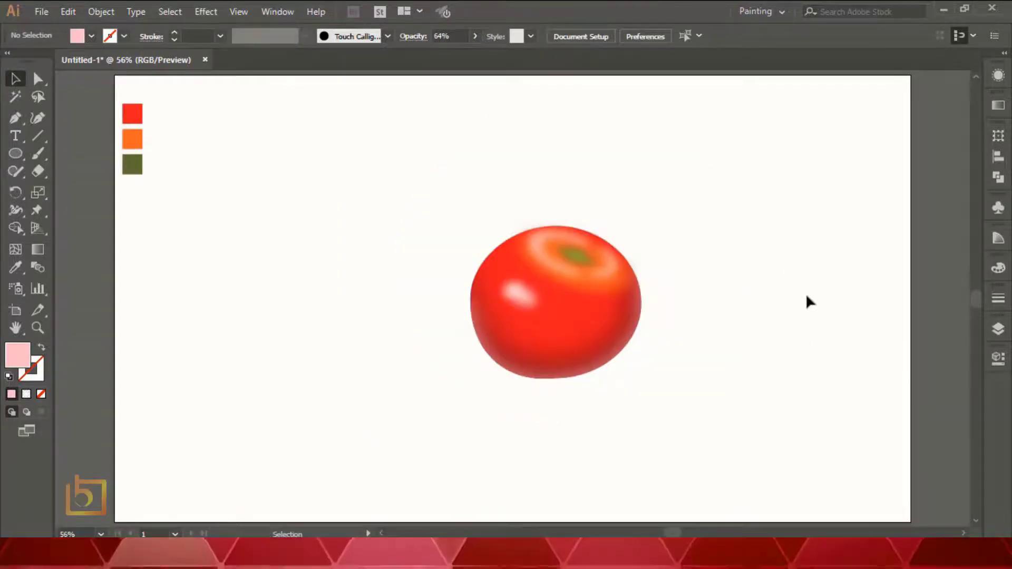
pyautogui.click(579, 260)
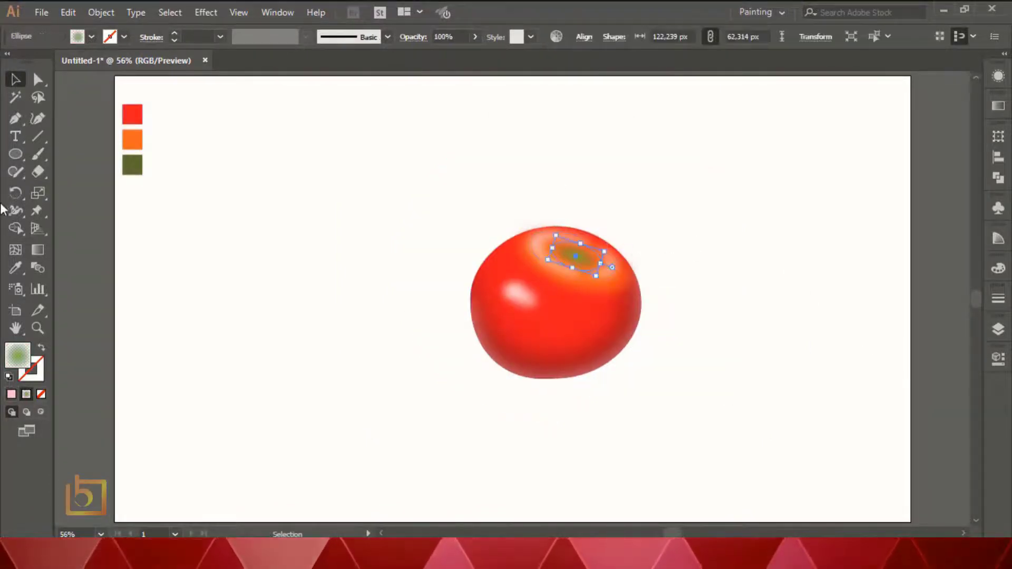
pyautogui.press('p')
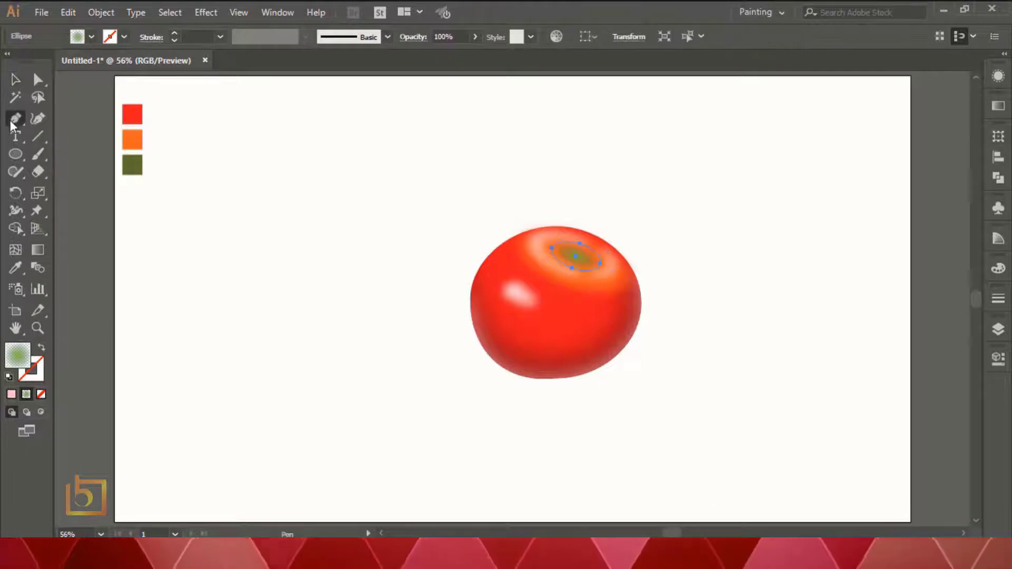
# Step: Draw a narrow upright triangle about 252 px tall above the tomato with the Pen tool
pyautogui.click(500, 100)
pyautogui.click(484, 206)
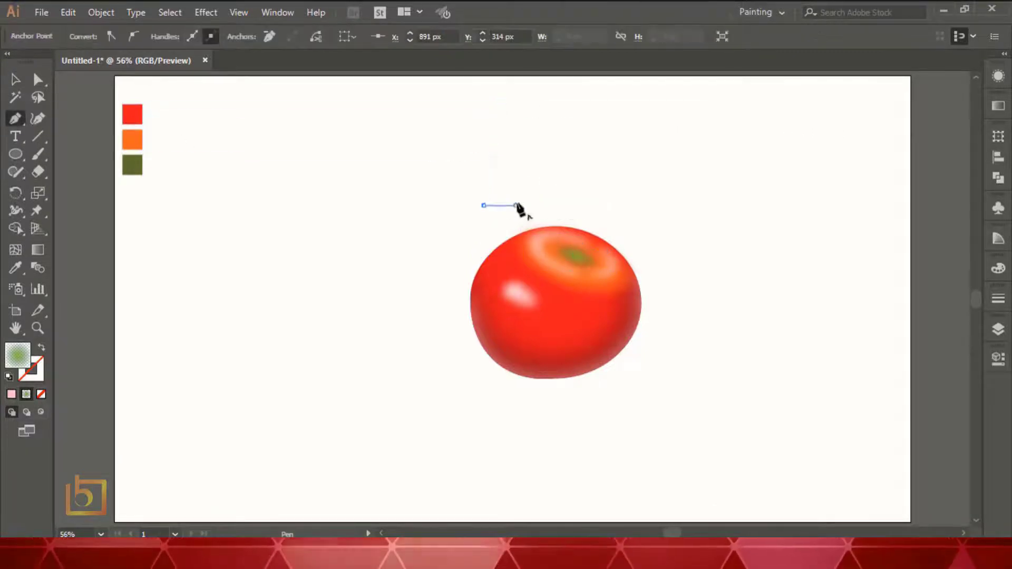
pyautogui.click(516, 205)
pyautogui.click(499, 101)
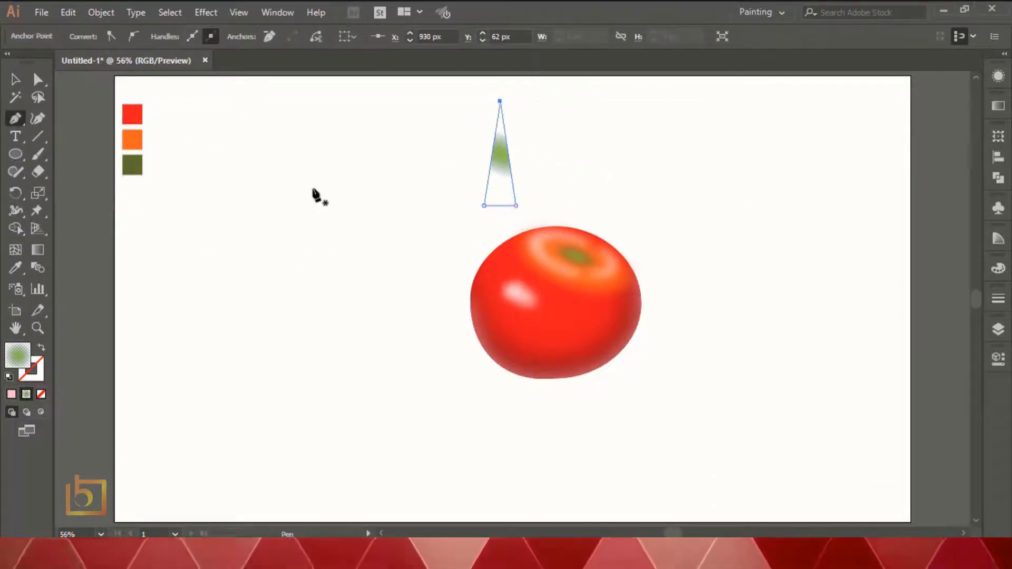
# Step: Fill the triangle with the dark green colour sampled from the green swatch square
pyautogui.press('i')
pyautogui.click(132, 165)
pyautogui.click(16, 80)
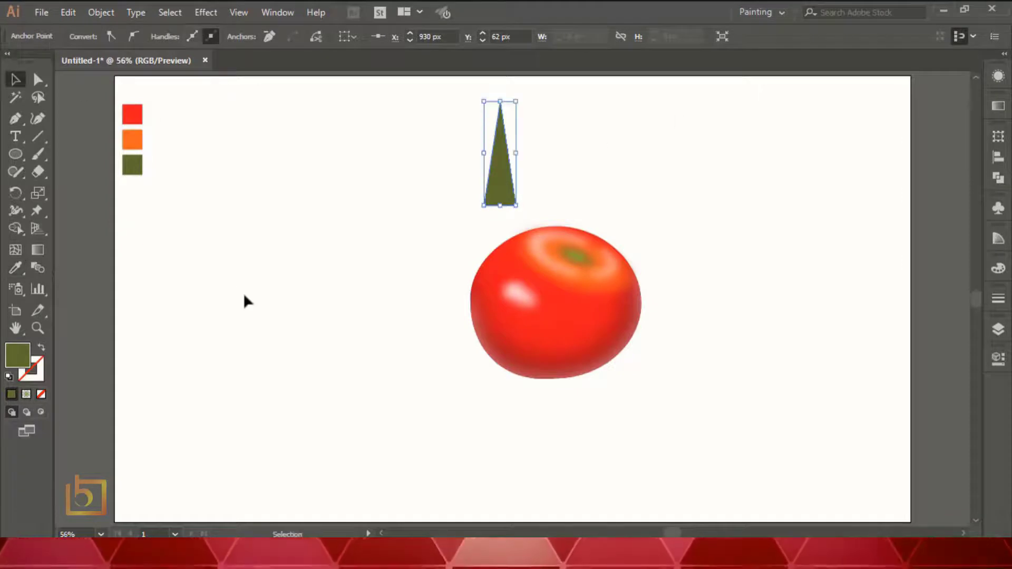
# Step: Round the two base corners and the tip of the green triangle
pyautogui.press('a')
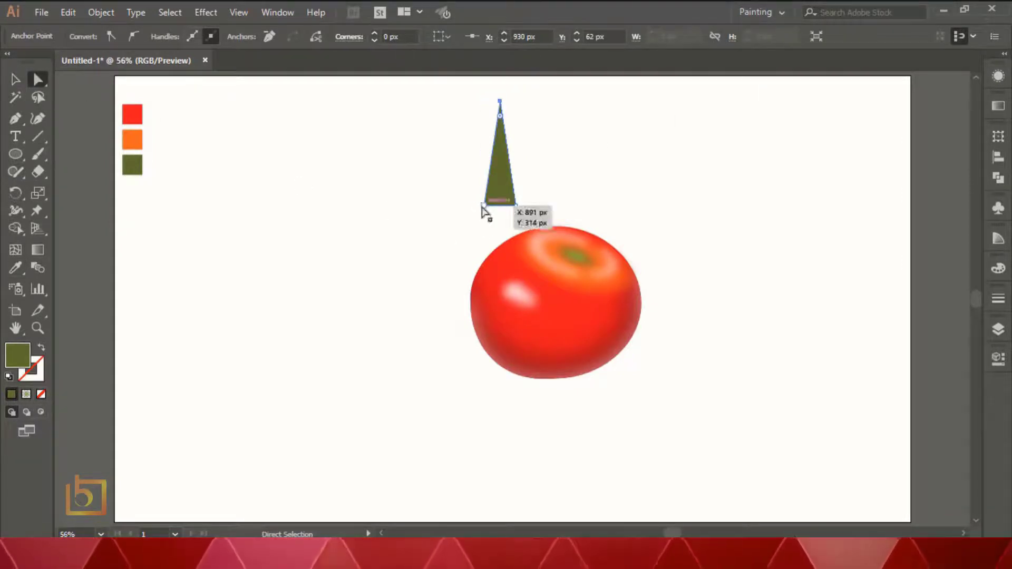
pyautogui.moveTo(466, 199); pyautogui.dragTo(504, 196)
pyautogui.click(500, 101)
pyautogui.moveTo(502, 106); pyautogui.dragTo(499, 125)
# Step: Move the green leaf shape to the empty area up and right of the tomato, scaling it smaller and narrower
pyautogui.click(10, 80)
pyautogui.moveTo(506, 179); pyautogui.dragTo(708, 148)
pyautogui.hotkey('alt', 'shift')
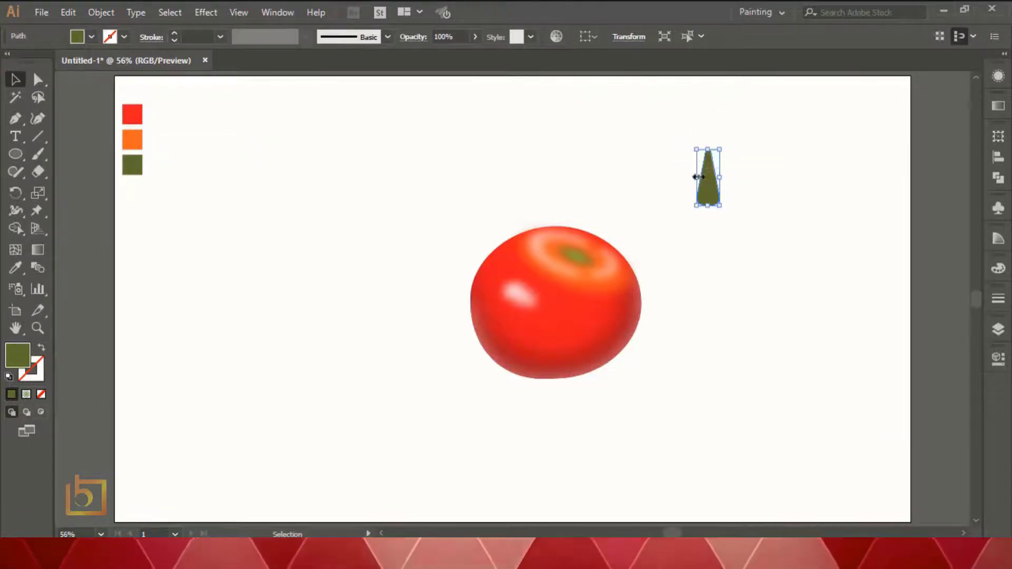
pyautogui.click(756, 166)
pyautogui.click(714, 193)
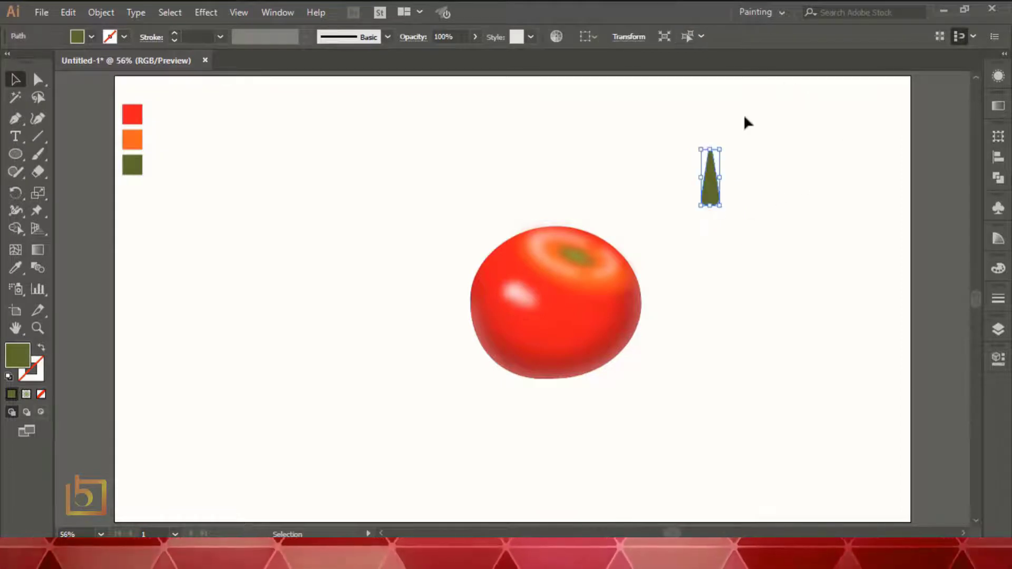
# Step: Make a copy of the leaf rotated by 360/5 degrees around a point just below its base, using English (United States) keyboard input
pyautogui.click(15, 193)
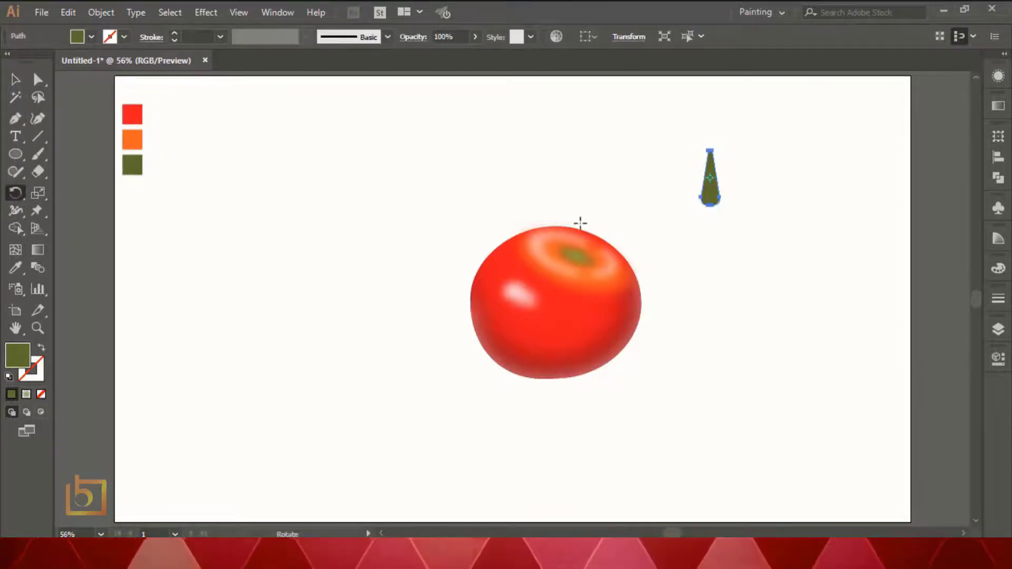
pyautogui.keyDown('alt'); pyautogui.click(710, 212); pyautogui.keyUp('alt')
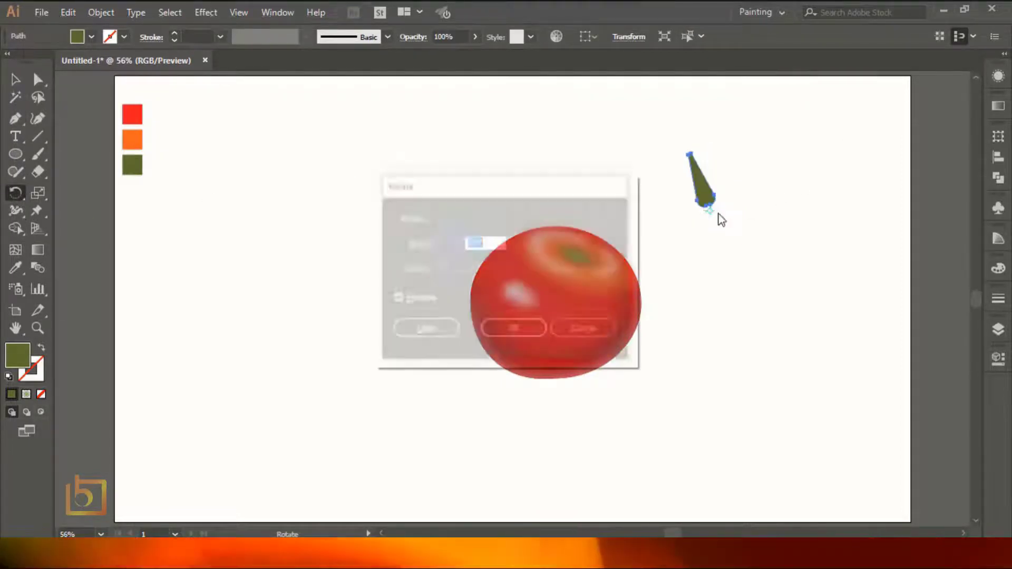
pyautogui.press('BackSpace')
pyautogui.write('18')
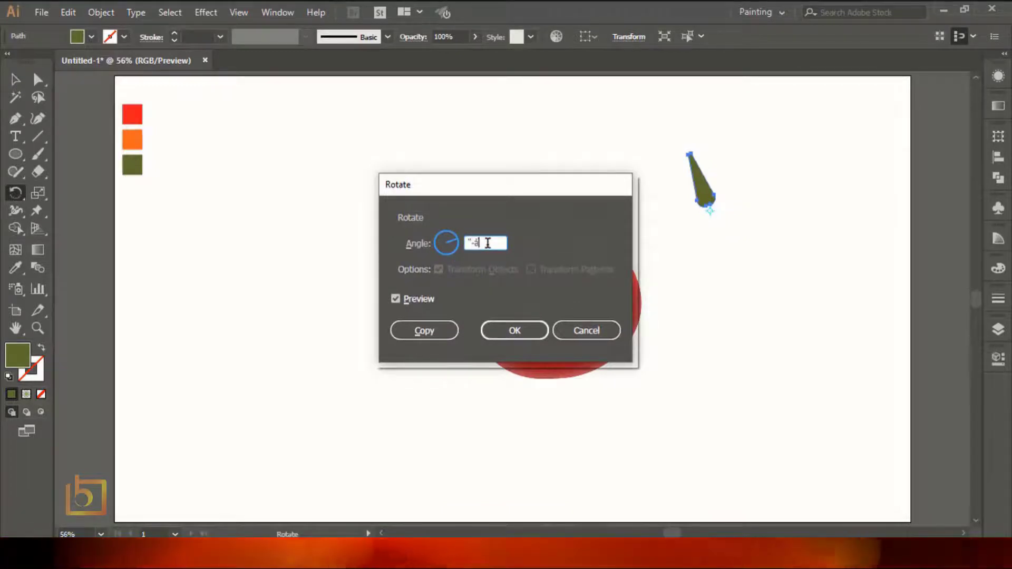
pyautogui.press('BackSpace')
pyautogui.press('BackSpace')
pyautogui.click(830, 557)
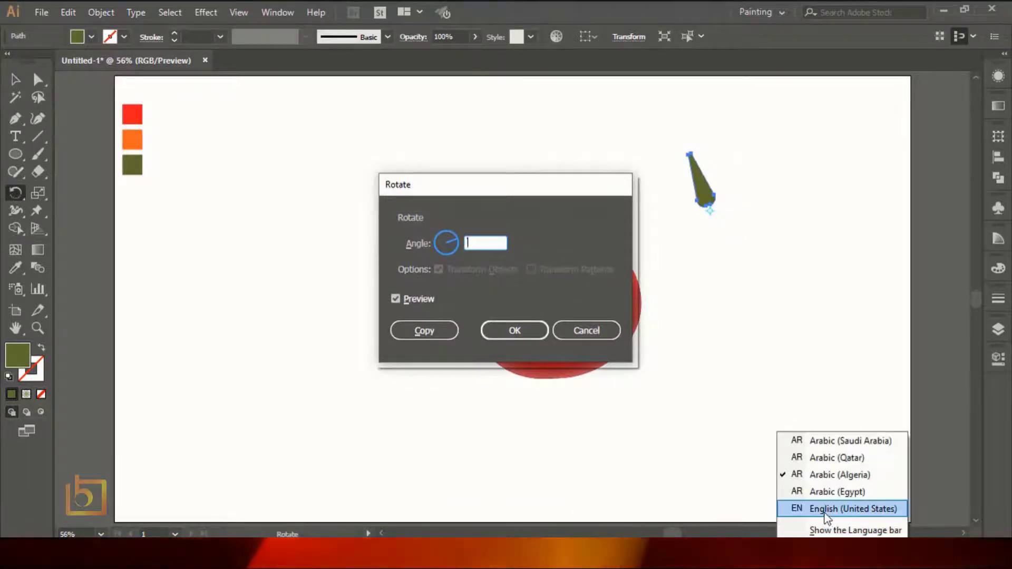
pyautogui.click(826, 512)
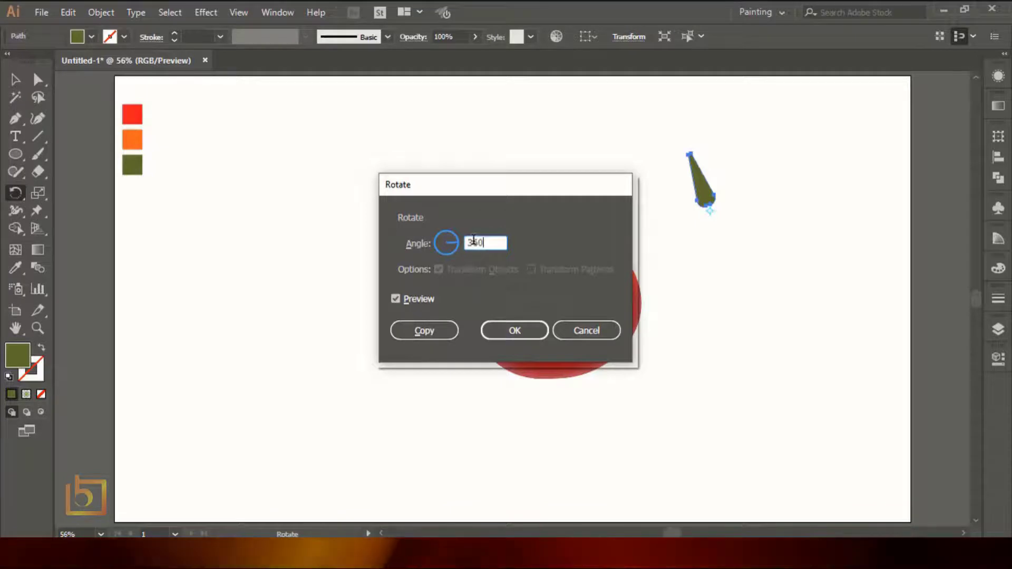
pyautogui.write('360/')
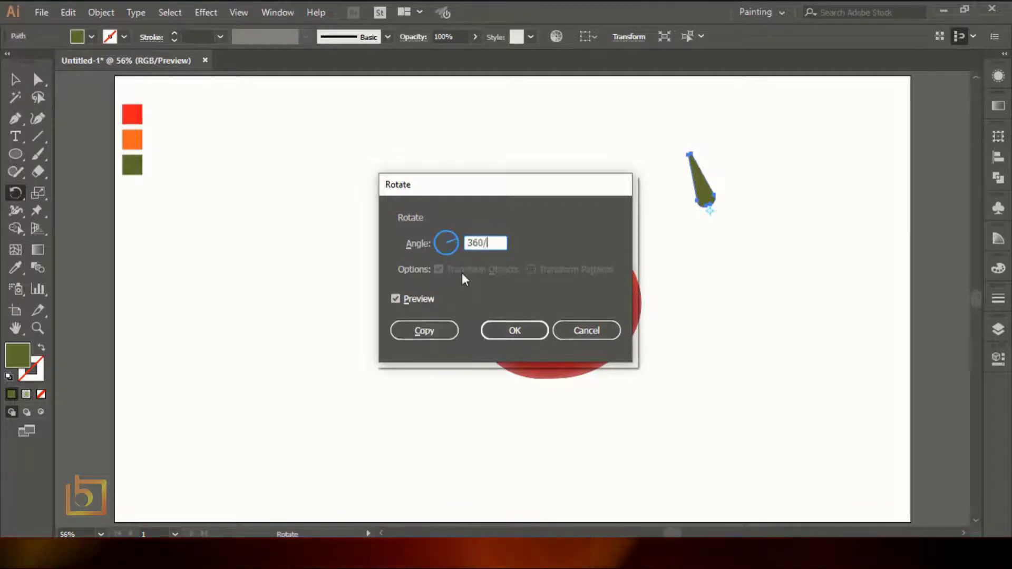
pyautogui.write('5')
pyautogui.click(456, 333)
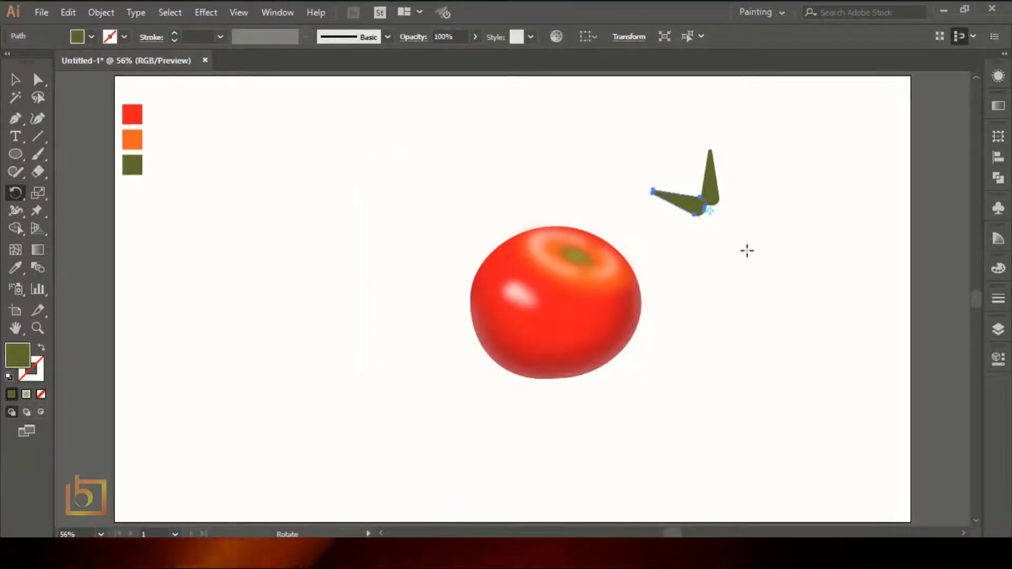
# Step: Repeat the rotated copy three more times to complete the five-armed star of leaves
pyautogui.hotkey('ctrl', 'd')
pyautogui.hotkey('ctrl', 'd')
pyautogui.hotkey('ctrl', 'd')
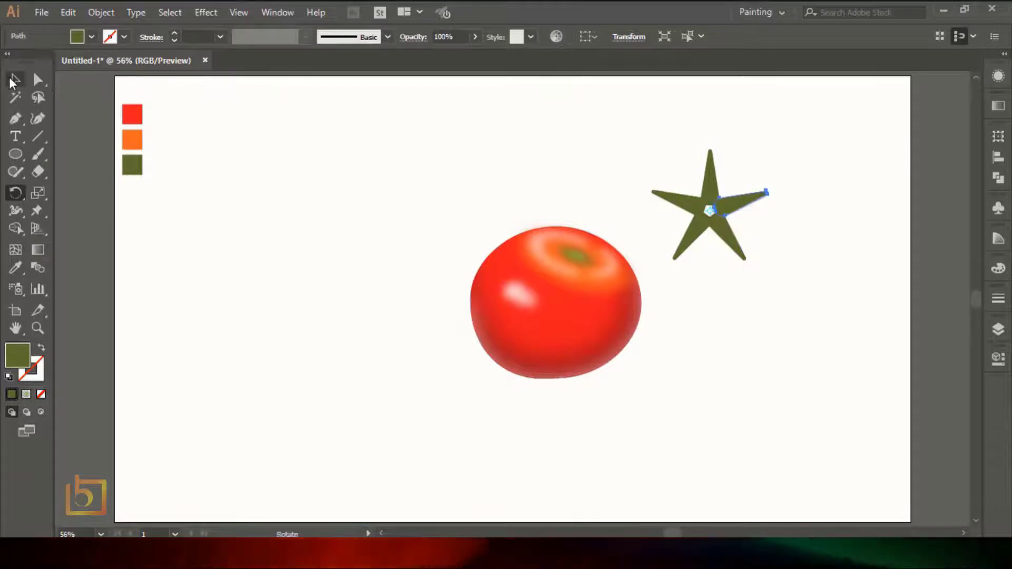
pyautogui.click(12, 80)
pyautogui.click(846, 141)
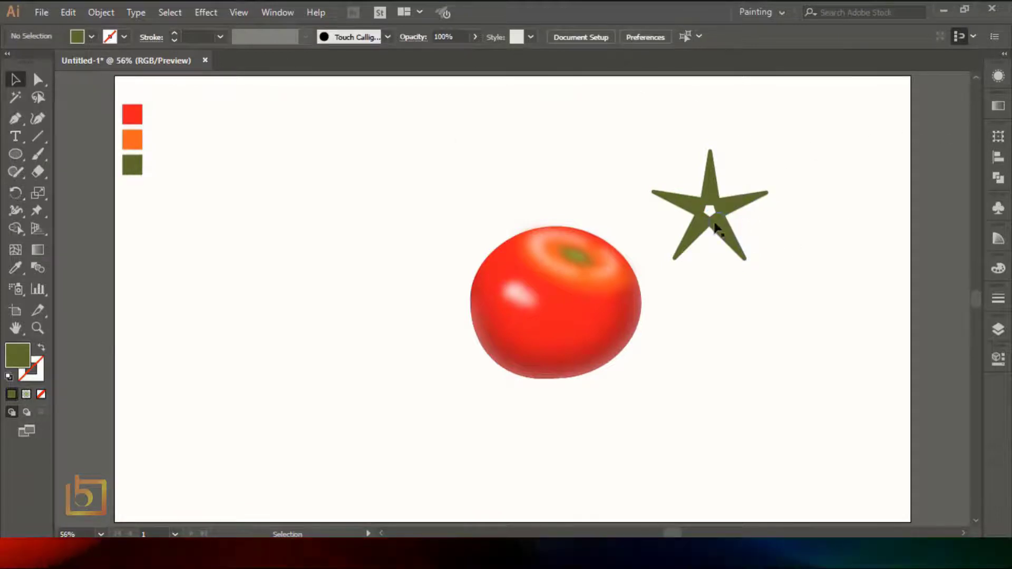
# Step: Unite the five leaves into one star shape with the Pathfinder
pyautogui.moveTo(654, 132); pyautogui.dragTo(770, 255)
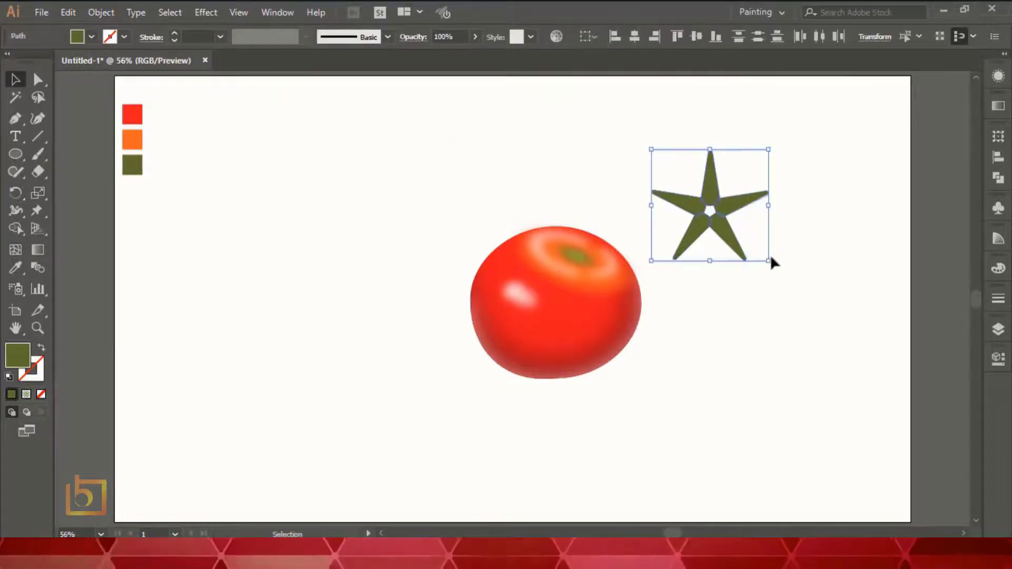
pyautogui.click(799, 183)
pyautogui.moveTo(626, 115); pyautogui.dragTo(808, 274)
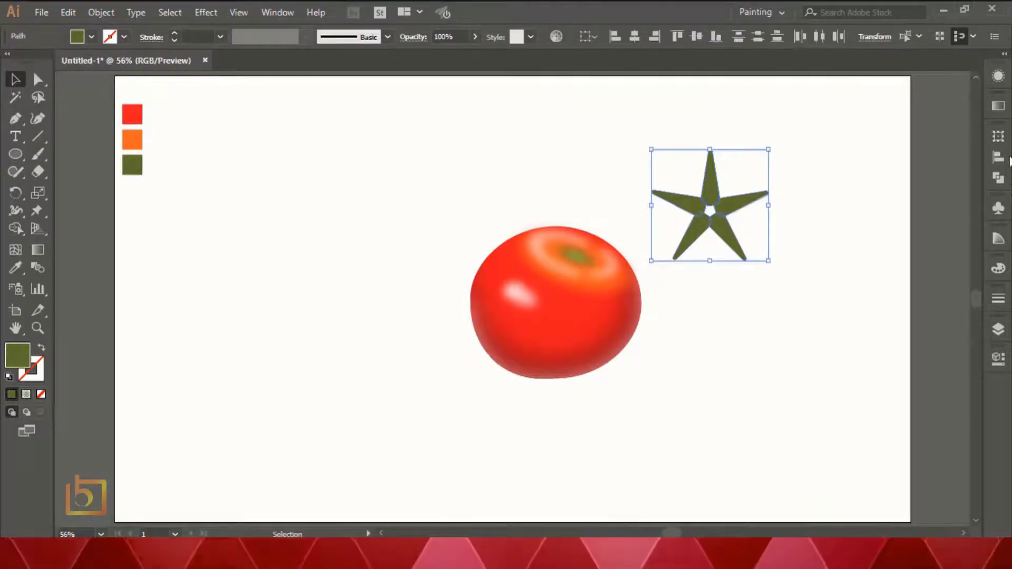
pyautogui.click(998, 178)
pyautogui.click(852, 167)
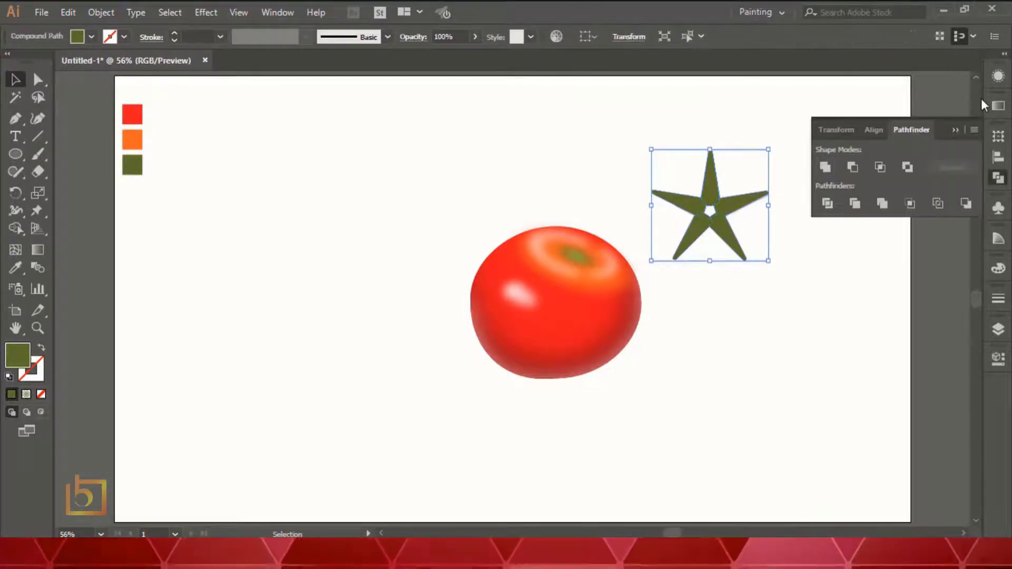
pyautogui.click(956, 130)
pyautogui.click(764, 204)
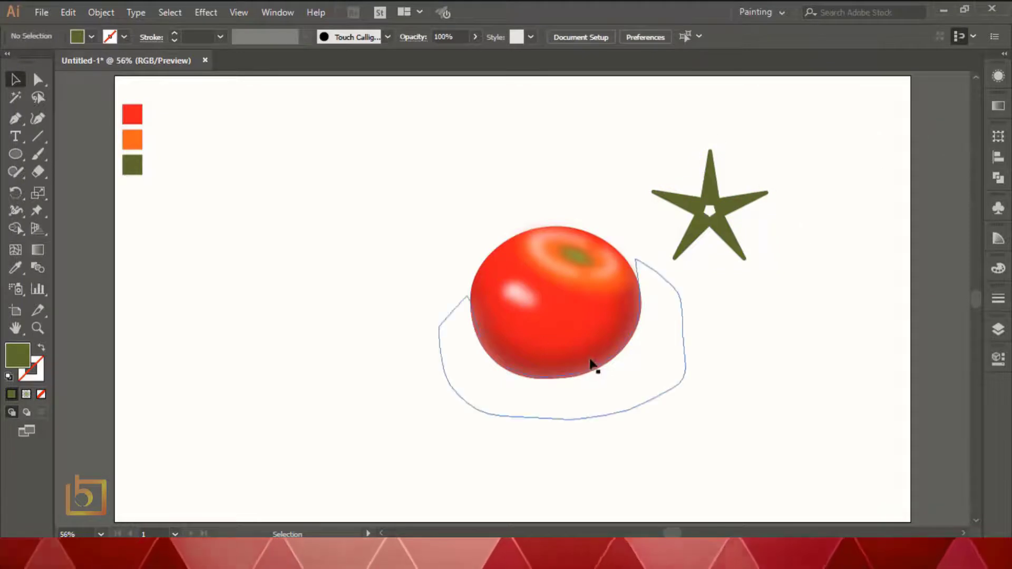
# Step: Draw a straight vertical line about 73 px long down the middle of the star's upper arm with the Pen tool
pyautogui.press('p')
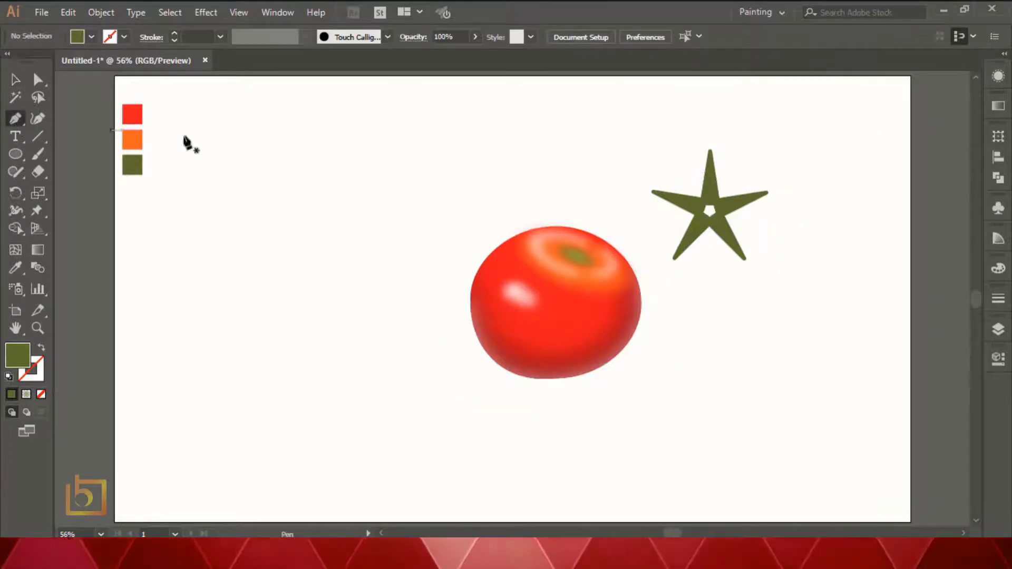
pyautogui.moveTo(704, 175); pyautogui.dragTo(705, 182)
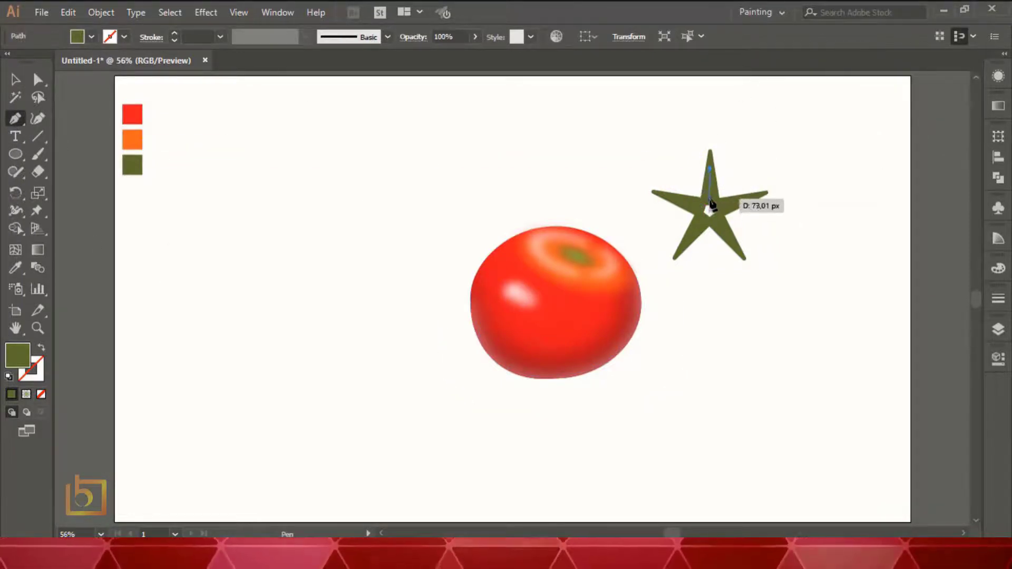
pyautogui.click(710, 205)
pyautogui.scroll(5, 738, 217)
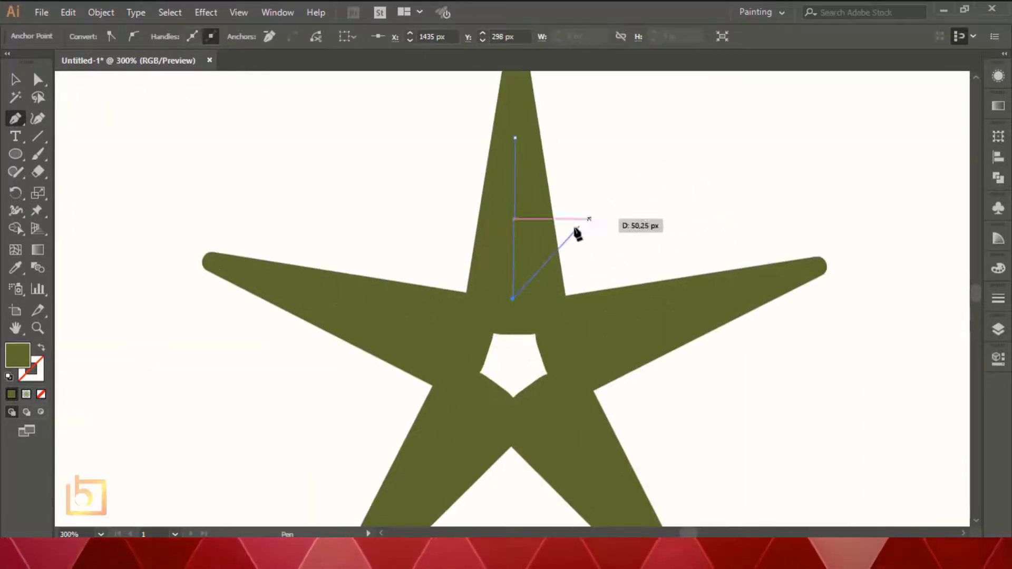
# Step: Swap the line's fill and stroke colours and widen its lower end into a taper about 8.7 pt wide
pyautogui.click(16, 79)
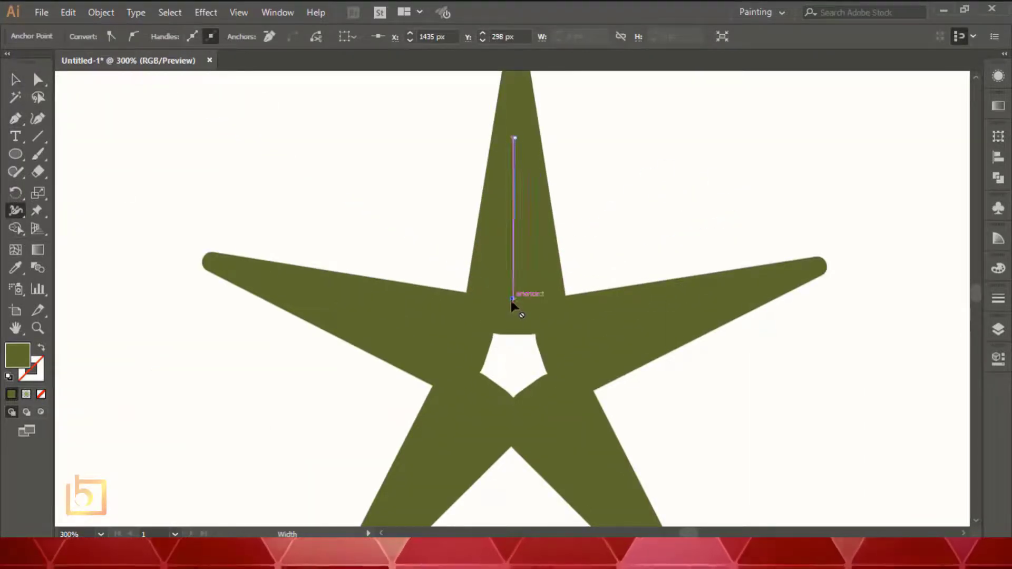
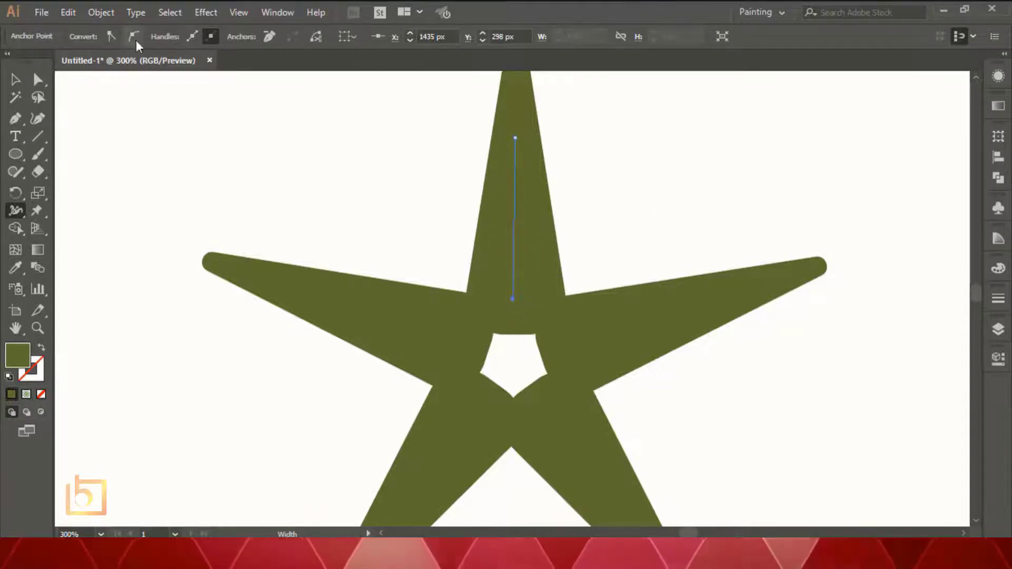
pyautogui.click(16, 80)
pyautogui.click(201, 130)
pyautogui.click(513, 260)
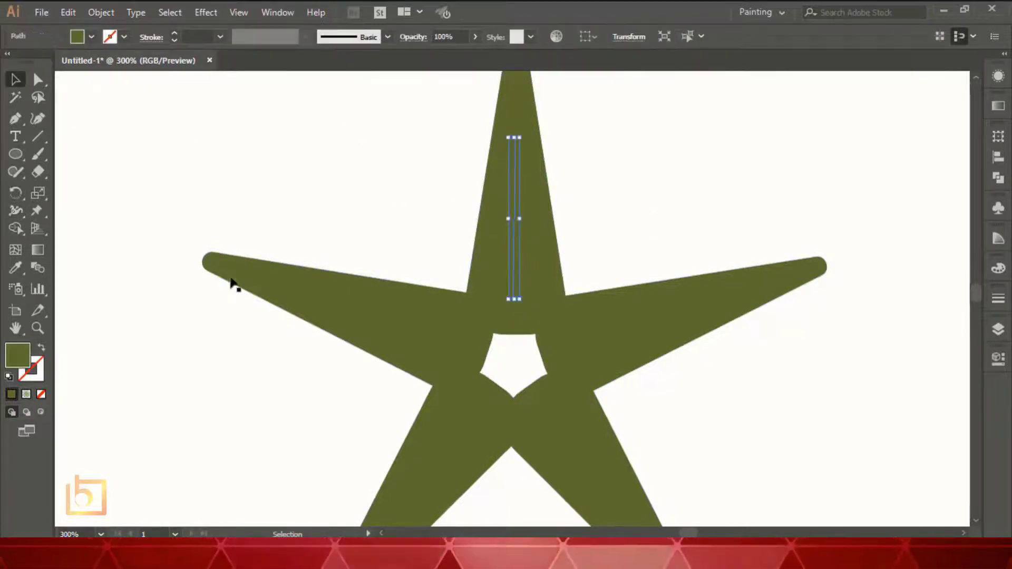
pyautogui.hotkey('shift', 'x')
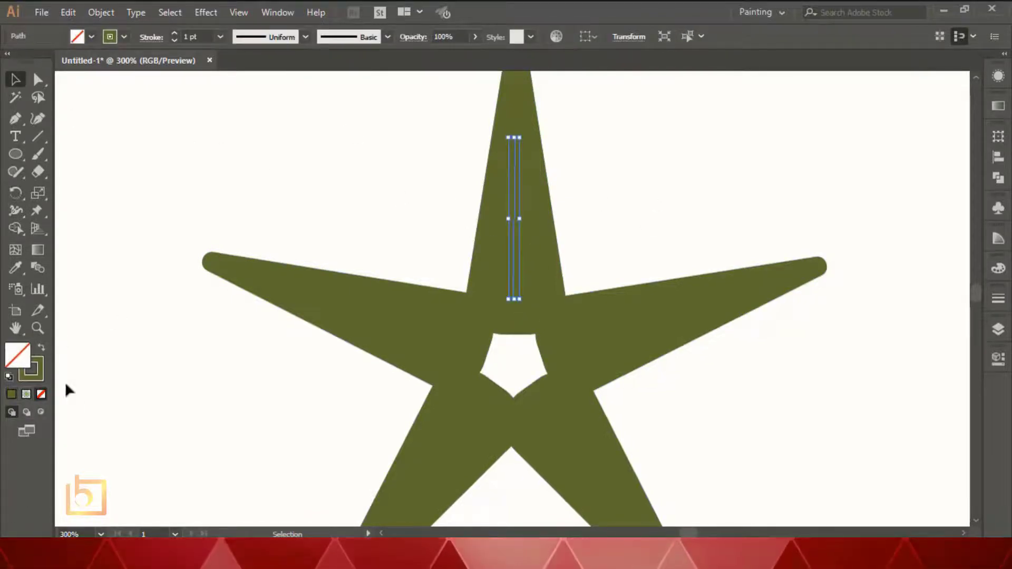
pyautogui.click(16, 210)
pyautogui.moveTo(512, 299); pyautogui.dragTo(523, 299)
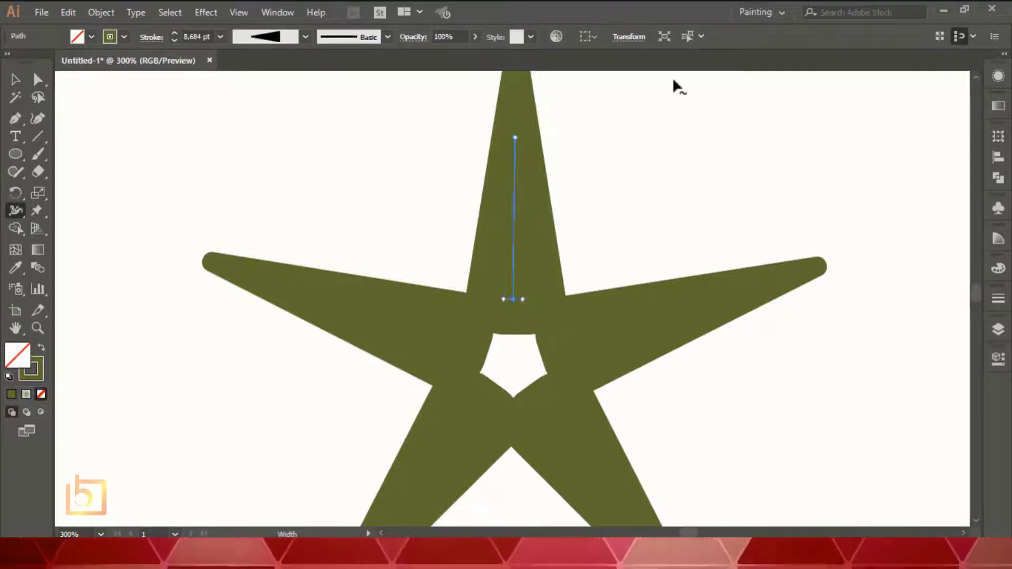
# Step: Change the tapered line's stroke colour to a near-black green
pyautogui.doubleClick(31, 369)
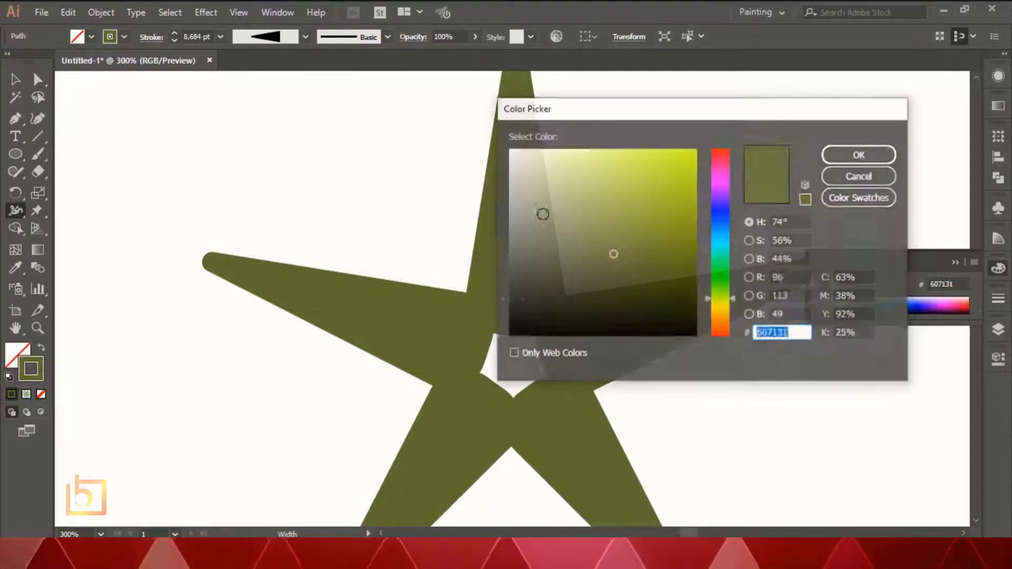
pyautogui.click(693, 318)
pyautogui.click(858, 161)
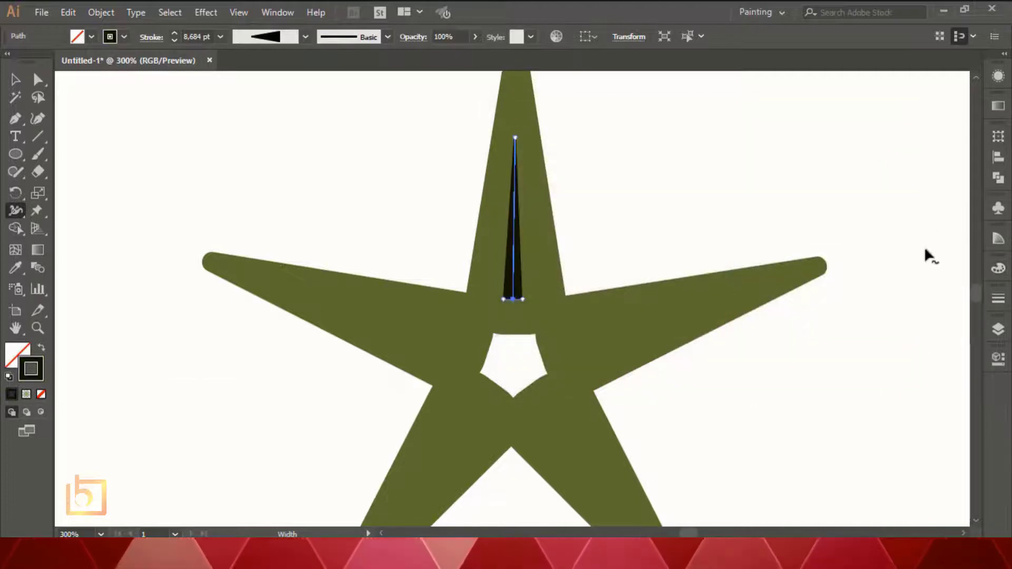
pyautogui.click(16, 79)
pyautogui.click(706, 340)
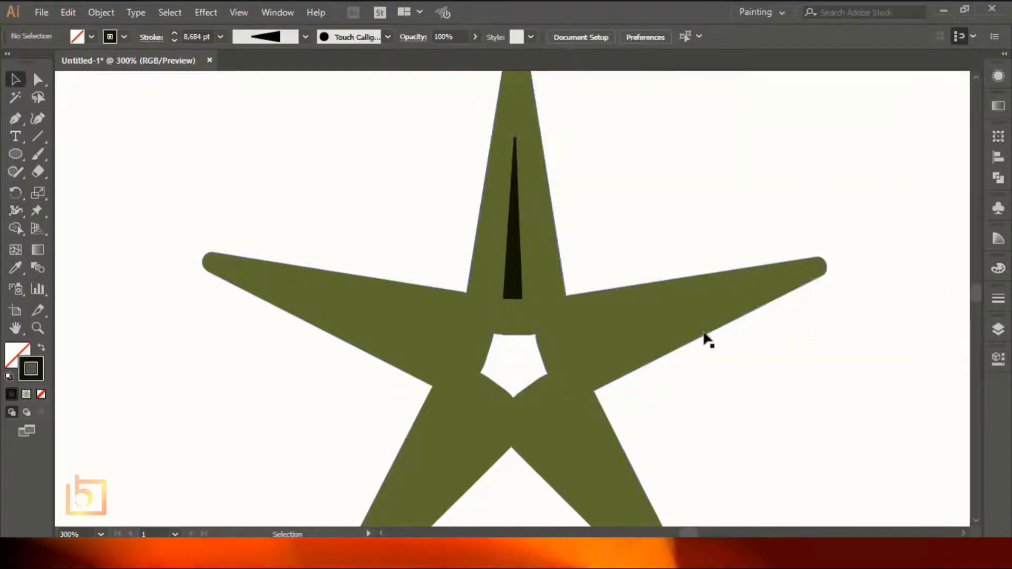
# Step: Shift the dark tapered line slightly to the right to centre it on the star's upper arm
pyautogui.click(513, 284)
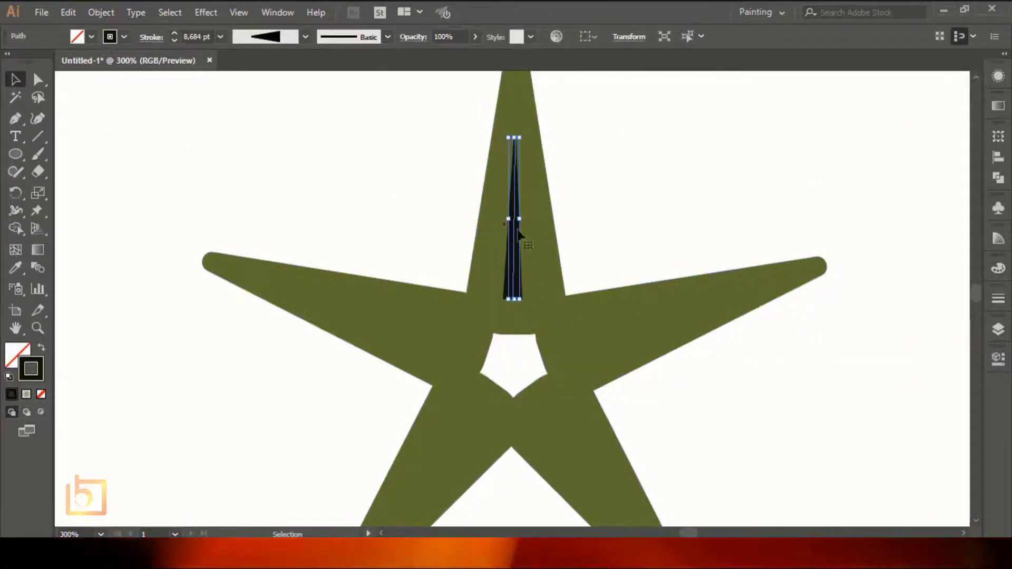
pyautogui.moveTo(505, 219); pyautogui.dragTo(514, 219)
pyautogui.click(690, 192)
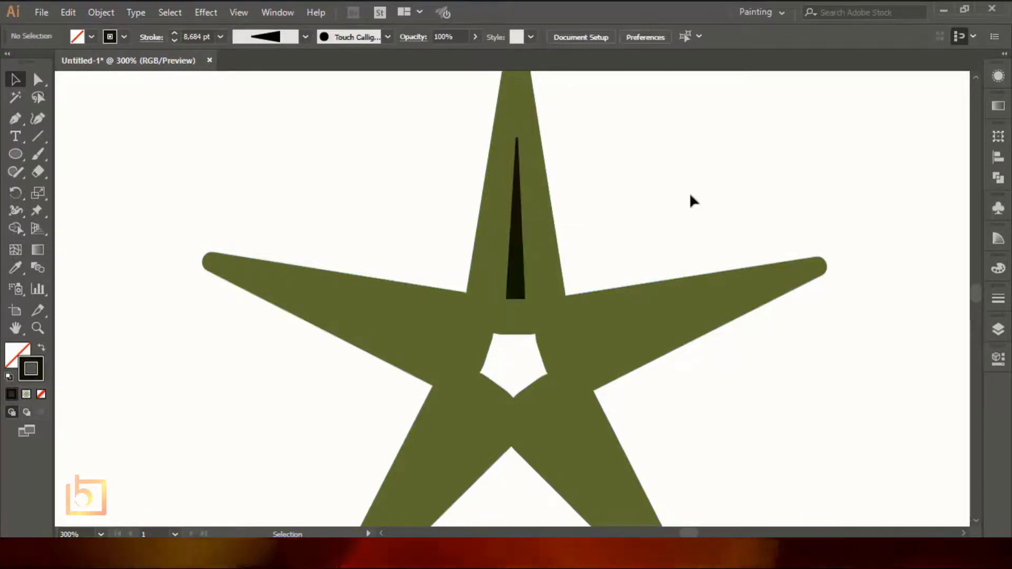
# Step: Apply a Gaussian Blur with a radius of 5 pixels to the dark tapered line on the star's upper arm
pyautogui.click(515, 258)
pyautogui.click(205, 12)
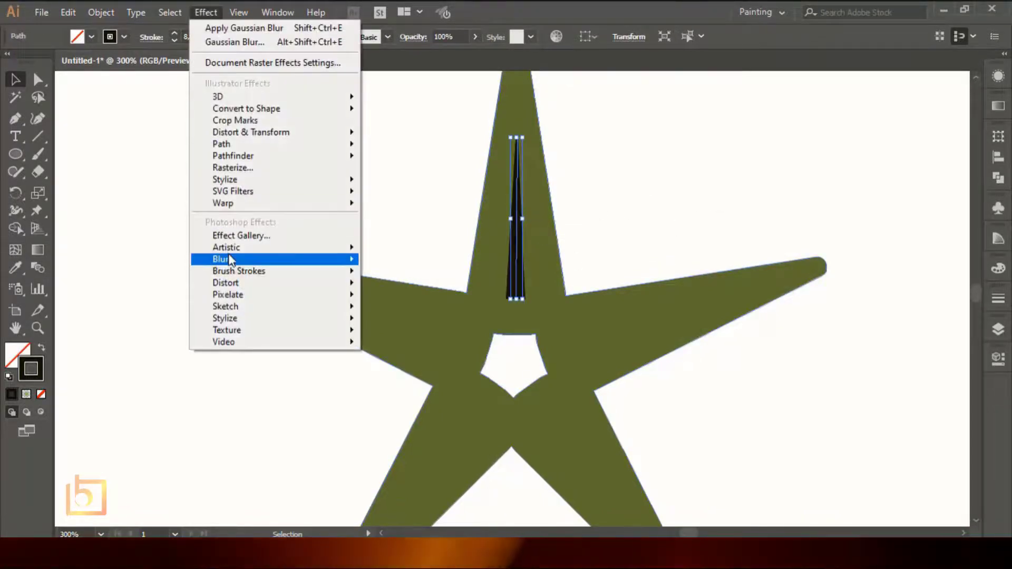
pyautogui.moveTo(237, 260)
pyautogui.click(418, 260)
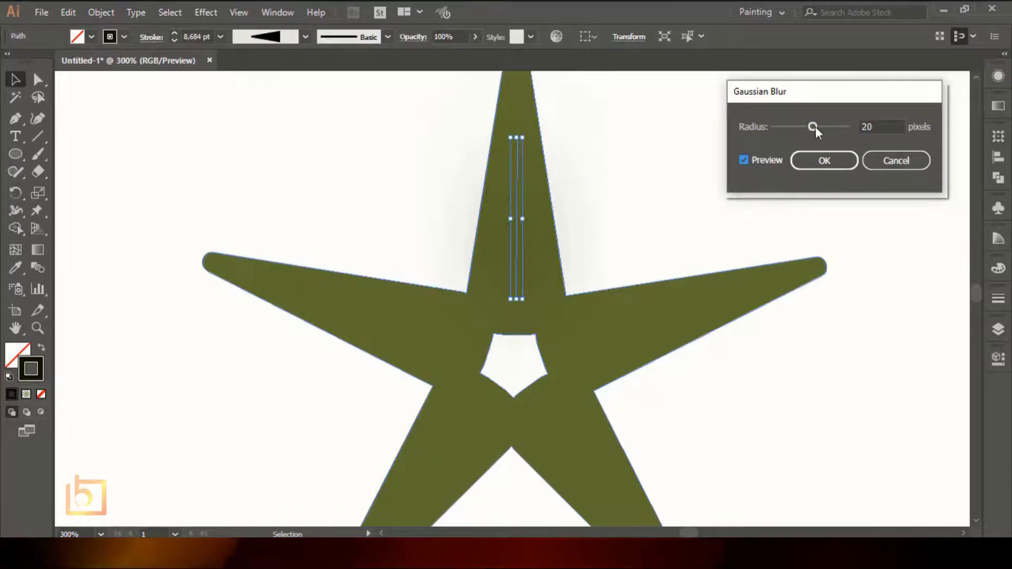
pyautogui.moveTo(814, 126); pyautogui.dragTo(786, 126)
pyautogui.doubleClick(874, 126)
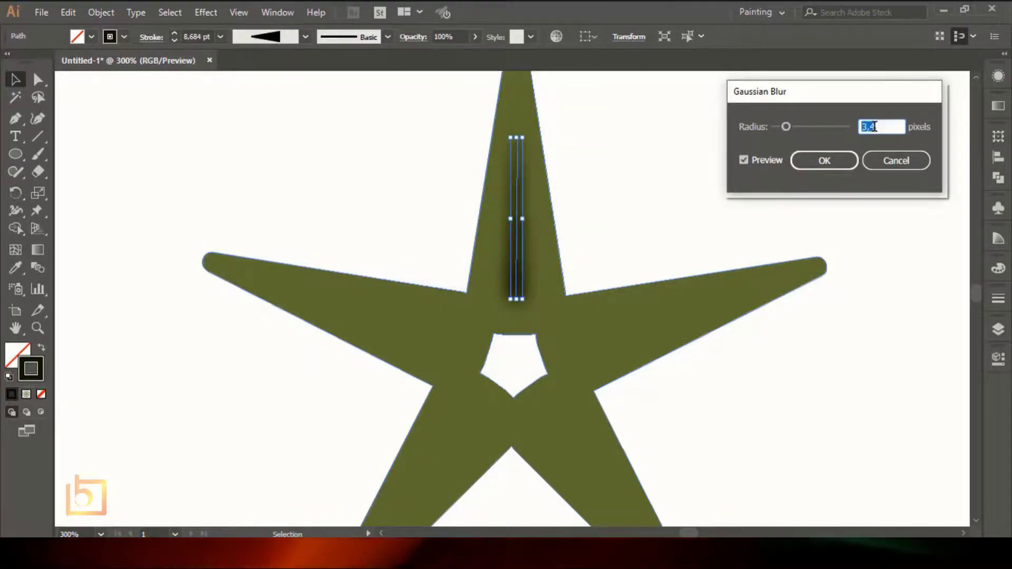
pyautogui.press('Up')
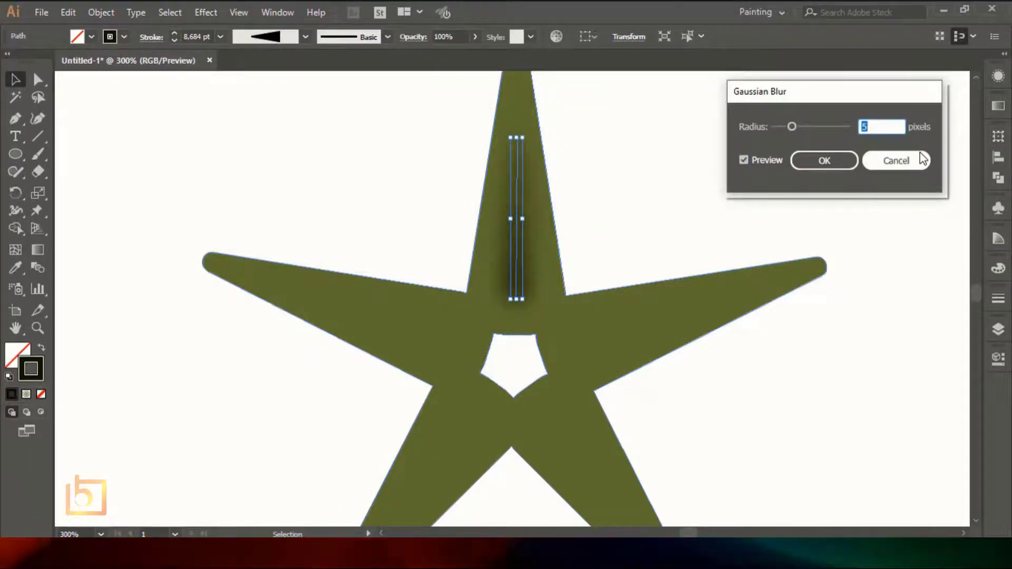
pyautogui.click(825, 160)
pyautogui.click(775, 191)
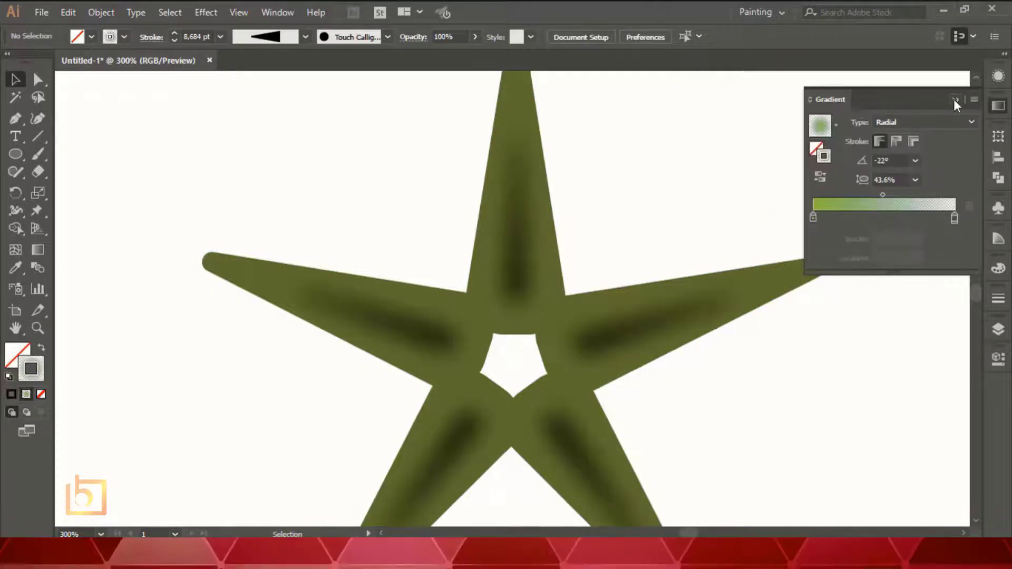
# Step: Draw a circle about 38 px wide with the green radial gradient fill and place it over the star's central opening
pyautogui.click(955, 99)
pyautogui.press('l')
pyautogui.moveTo(274, 142); pyautogui.dragTo(359, 228)
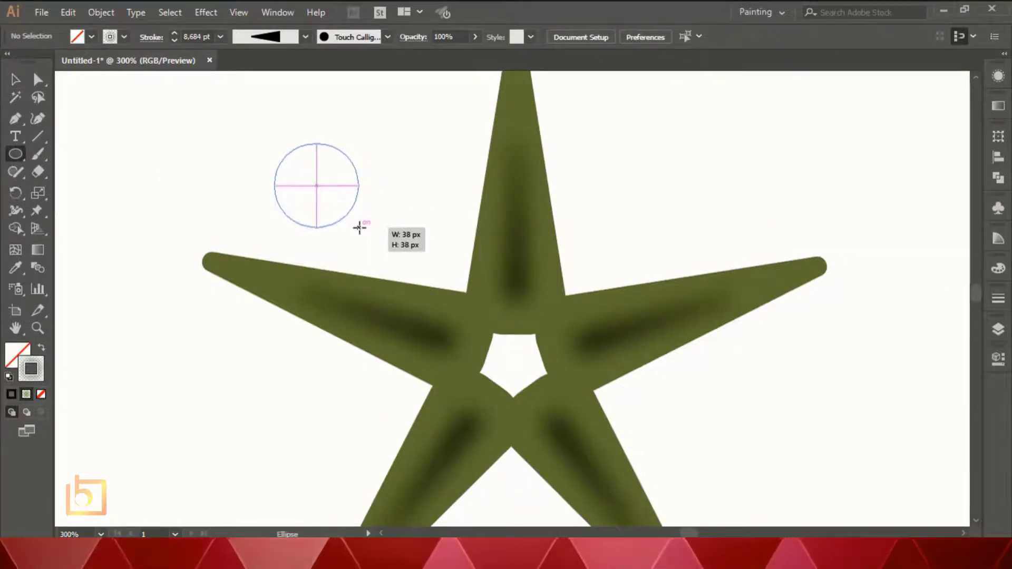
pyautogui.click(952, 264)
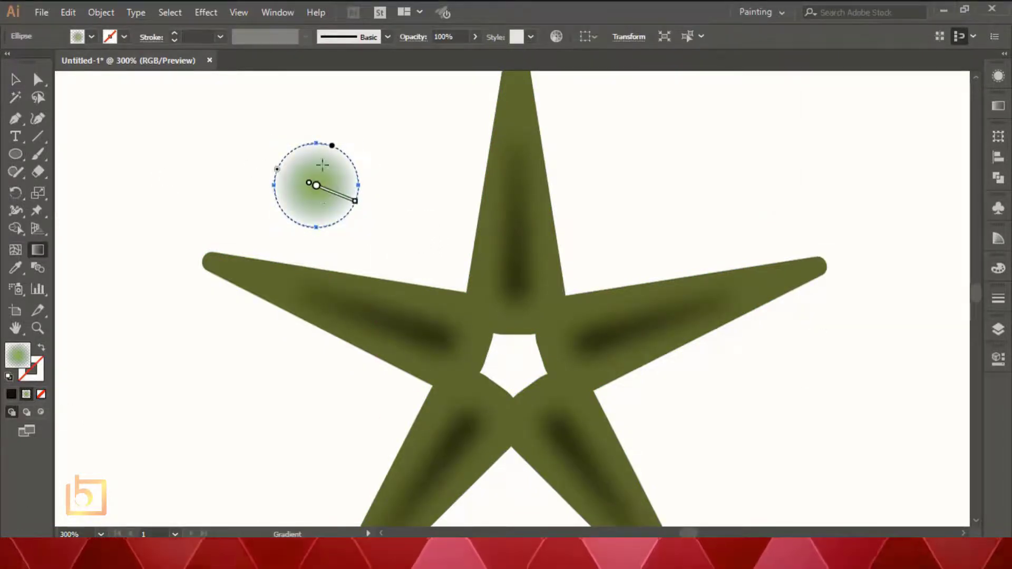
pyautogui.click(16, 79)
pyautogui.moveTo(334, 197); pyautogui.dragTo(513, 359)
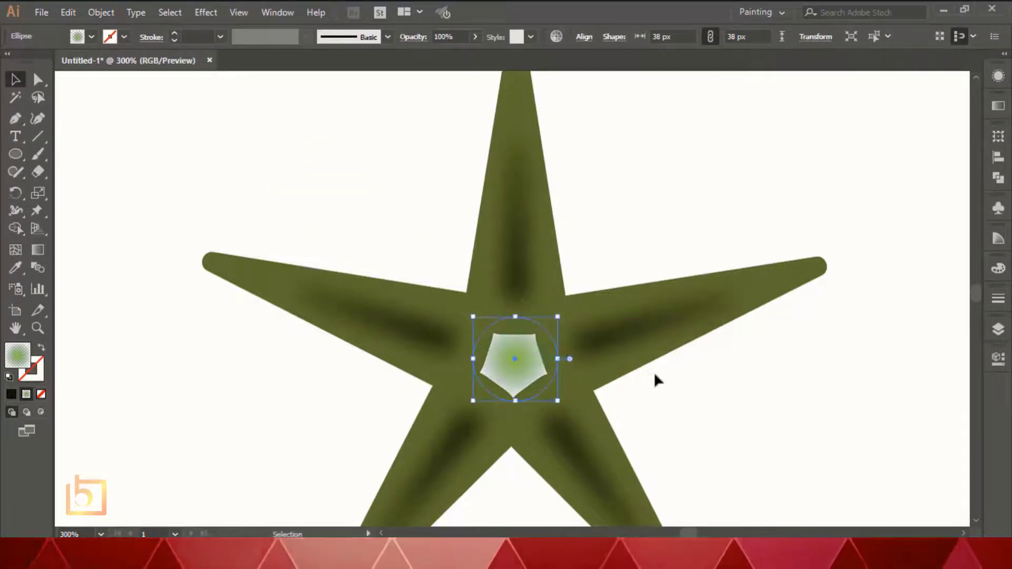
# Step: Set the outer stop of the circle's radial gradient to dark green 1c3506 at 100% opacity
pyautogui.click(999, 107)
pyautogui.click(955, 218)
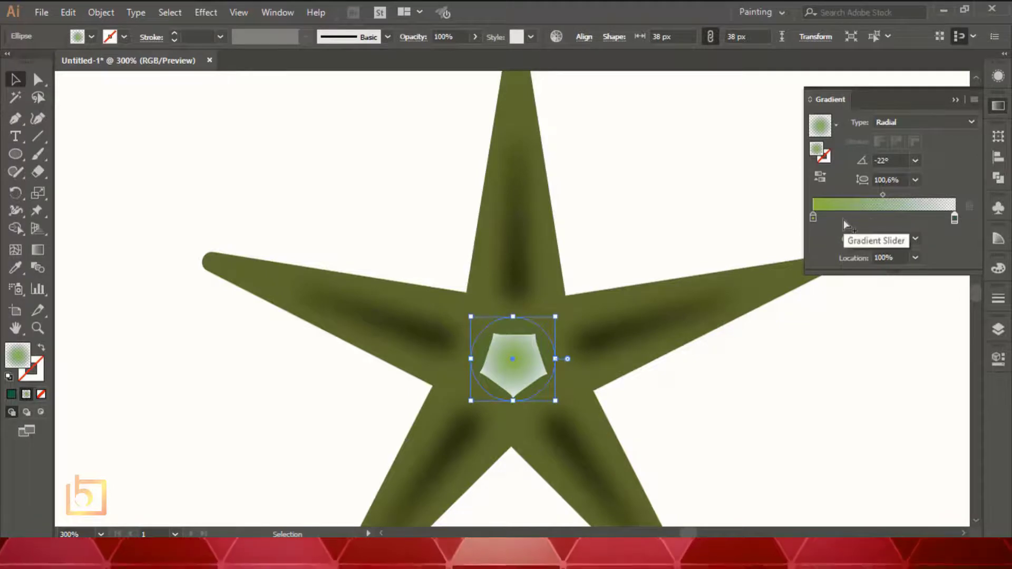
pyautogui.doubleClick(813, 217)
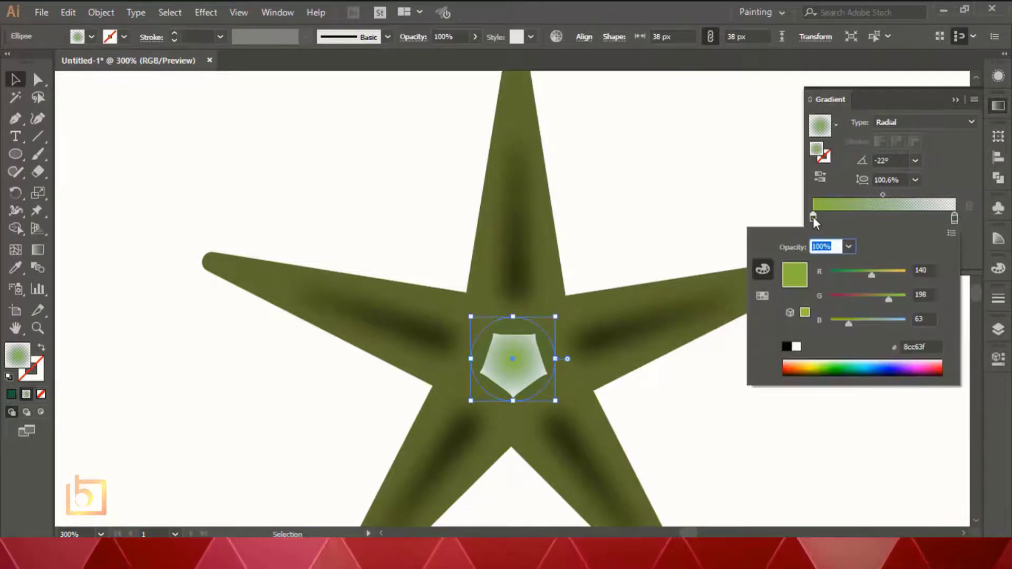
pyautogui.click(955, 219)
pyautogui.doubleClick(955, 218)
pyautogui.moveTo(850, 323); pyautogui.dragTo(847, 298)
pyautogui.click(944, 164)
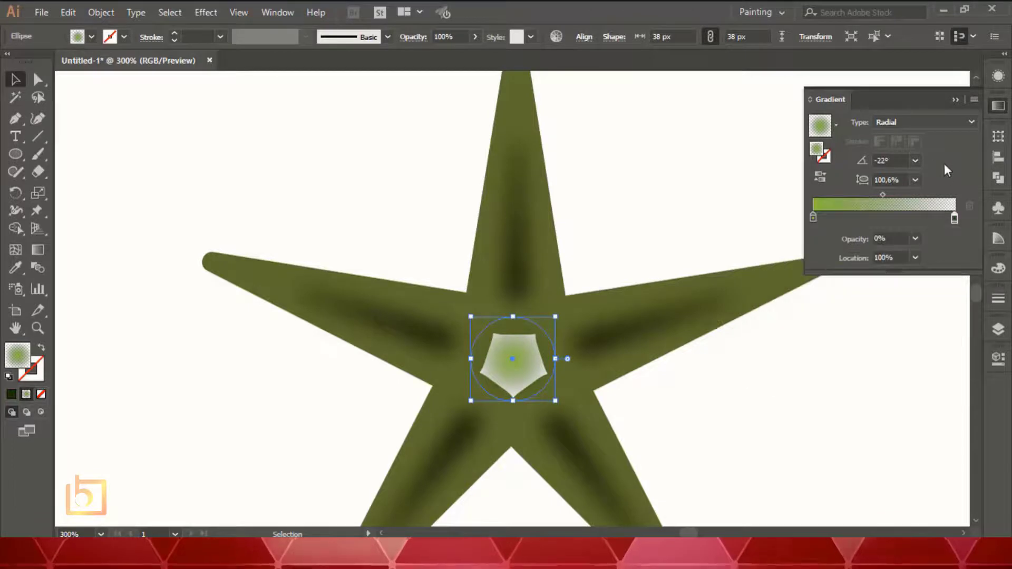
pyautogui.doubleClick(955, 218)
pyautogui.click(849, 246)
pyautogui.click(865, 424)
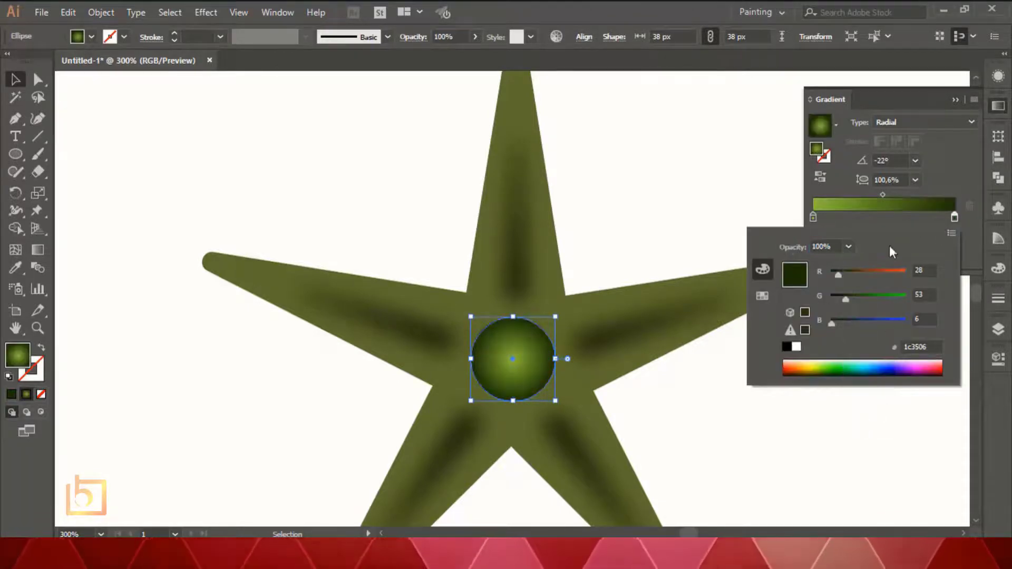
# Step: Set the light green centre stop's opacity to 0% and move the gradient midpoint to about 29%
pyautogui.doubleClick(813, 218)
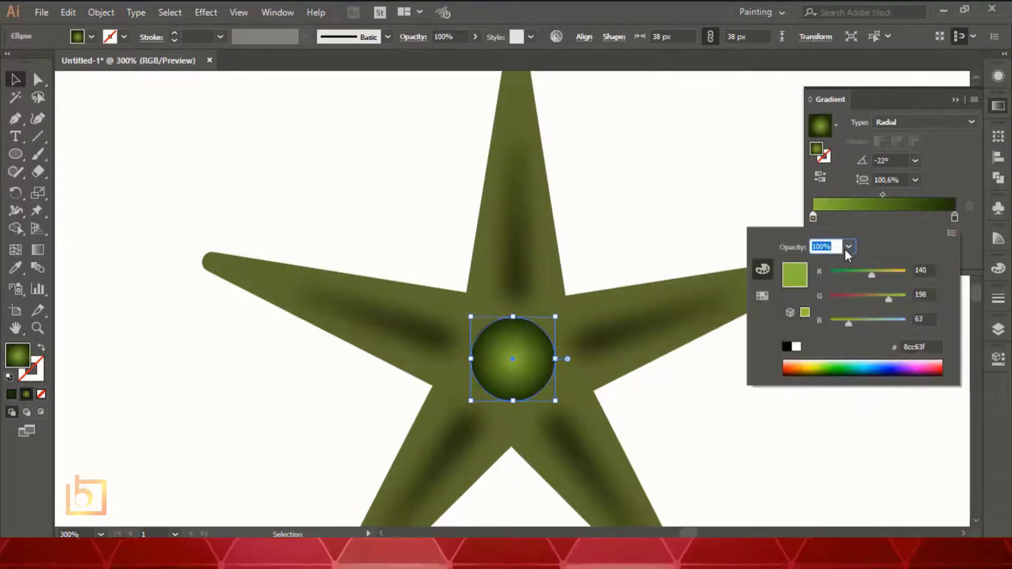
pyautogui.write('0')
pyautogui.click(951, 178)
pyautogui.moveTo(883, 194); pyautogui.dragTo(854, 194)
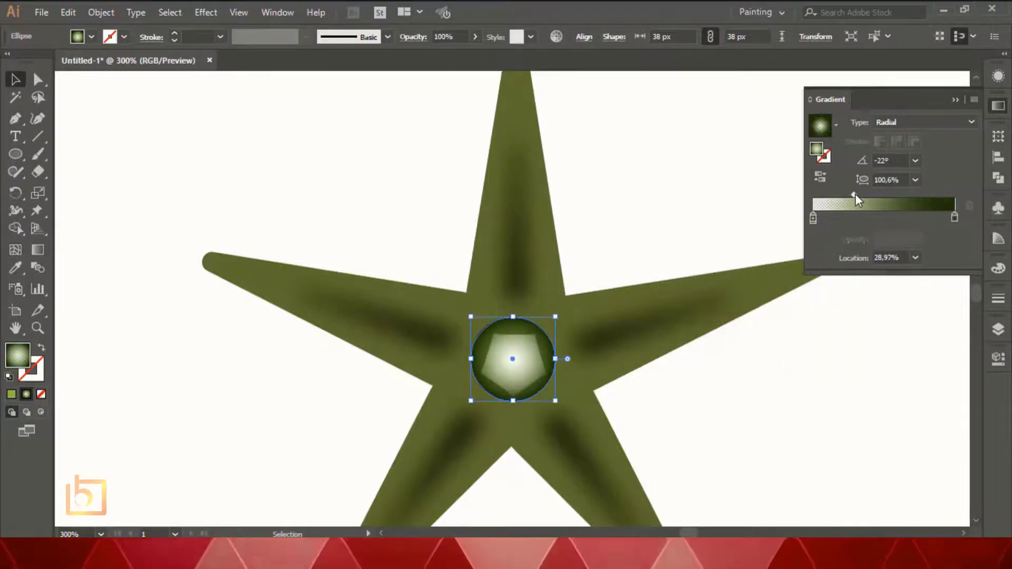
# Step: Swap the gradient stops so dark green fills the circle's centre, and move the midpoint to about 87%
pyautogui.moveTo(955, 218)
pyautogui.mouseDown()
pyautogui.moveTo(844, 220)
pyautogui.moveTo(955, 220)
pyautogui.mouseUp()
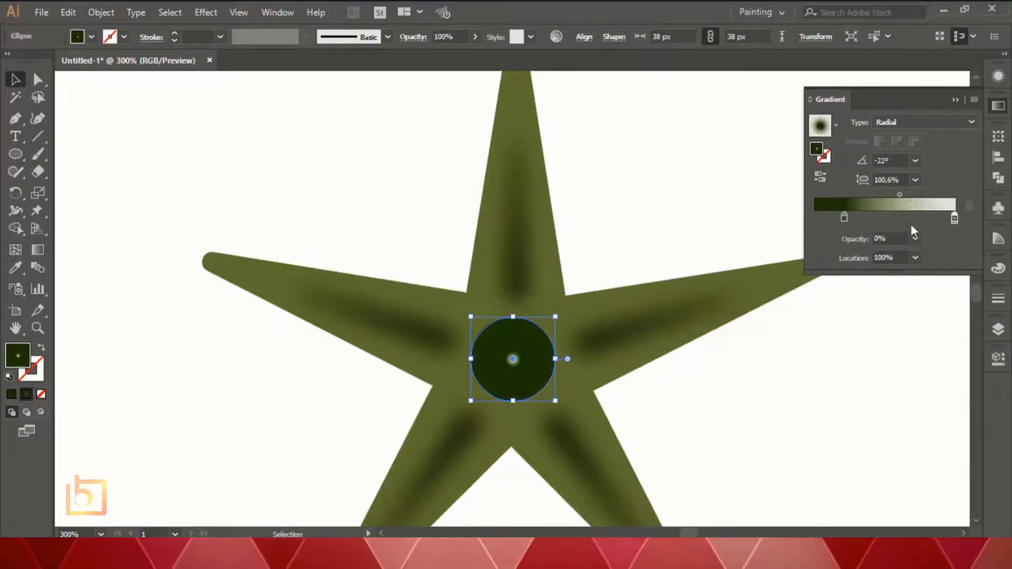
pyautogui.moveTo(844, 219); pyautogui.dragTo(813, 220)
pyautogui.moveTo(883, 194); pyautogui.dragTo(941, 197)
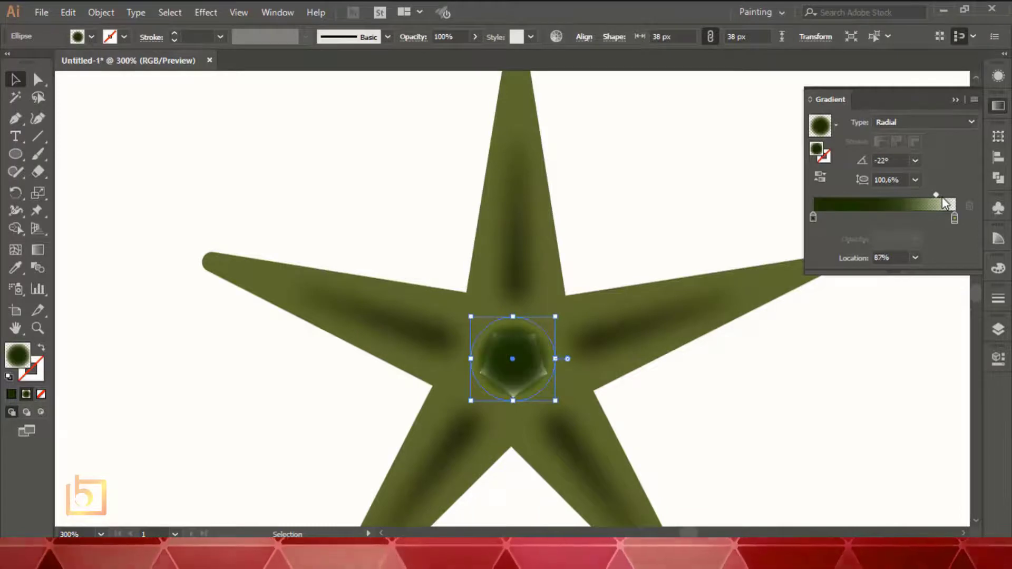
# Step: Set the opacity of the circle gradient's outer light green stop to 90%
pyautogui.click(955, 218)
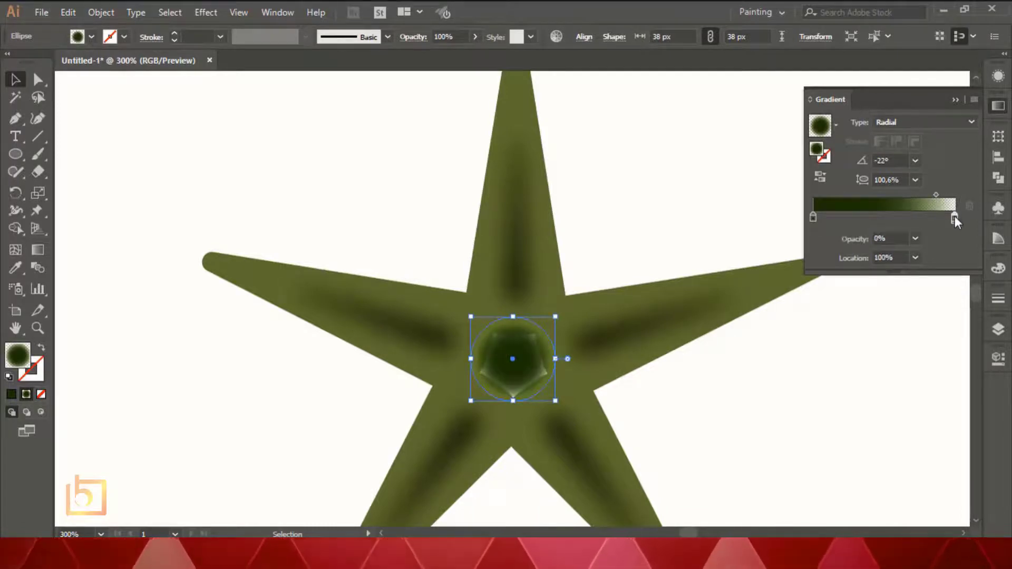
pyautogui.click(916, 239)
pyautogui.click(942, 388)
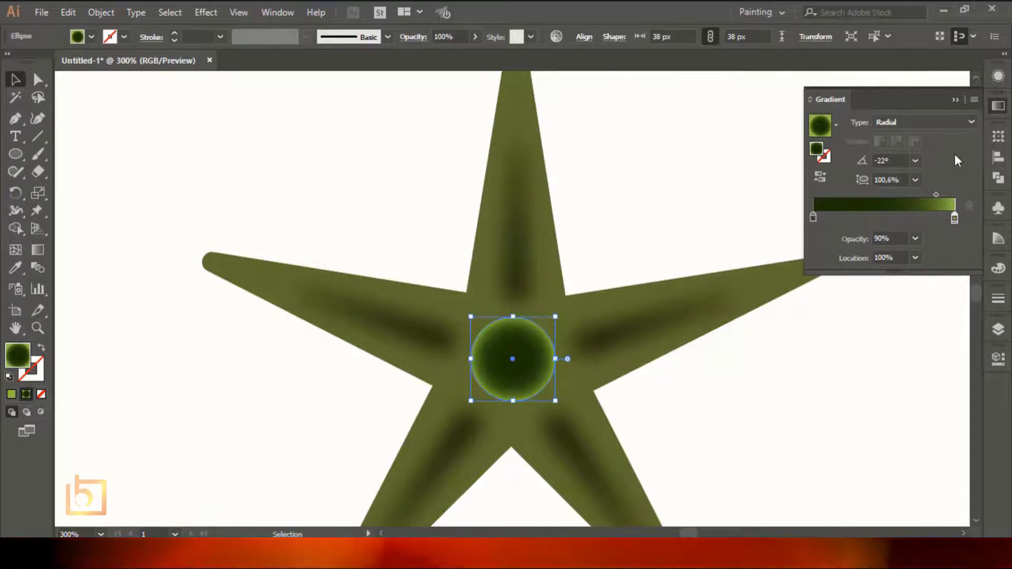
pyautogui.doubleClick(955, 219)
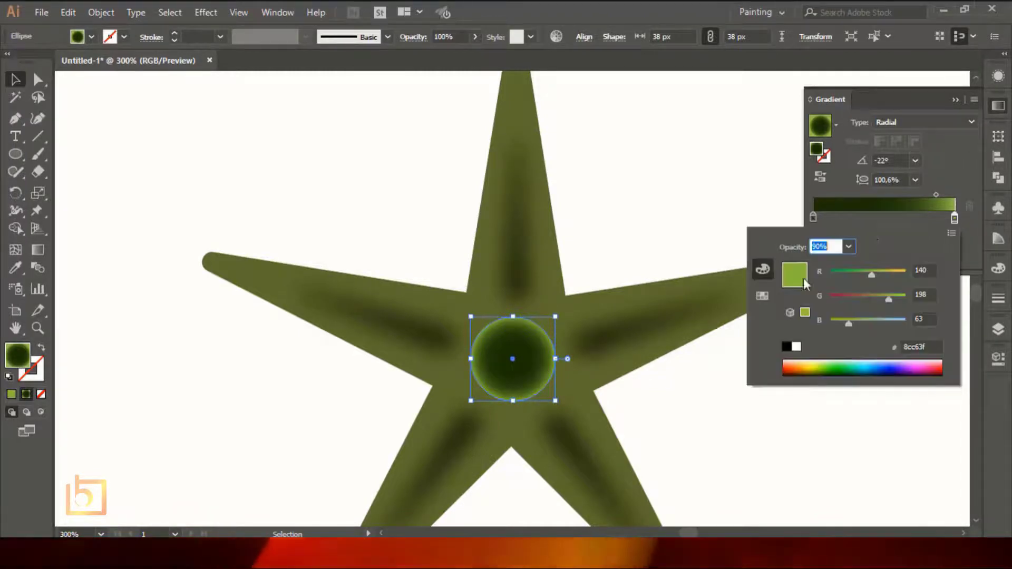
pyautogui.click(762, 297)
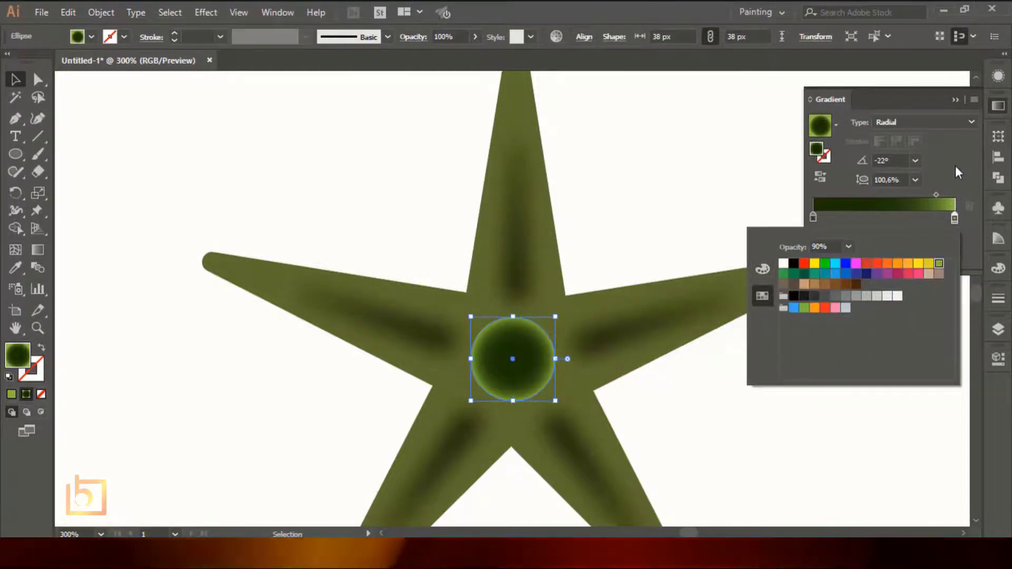
pyautogui.click(956, 99)
pyautogui.click(879, 157)
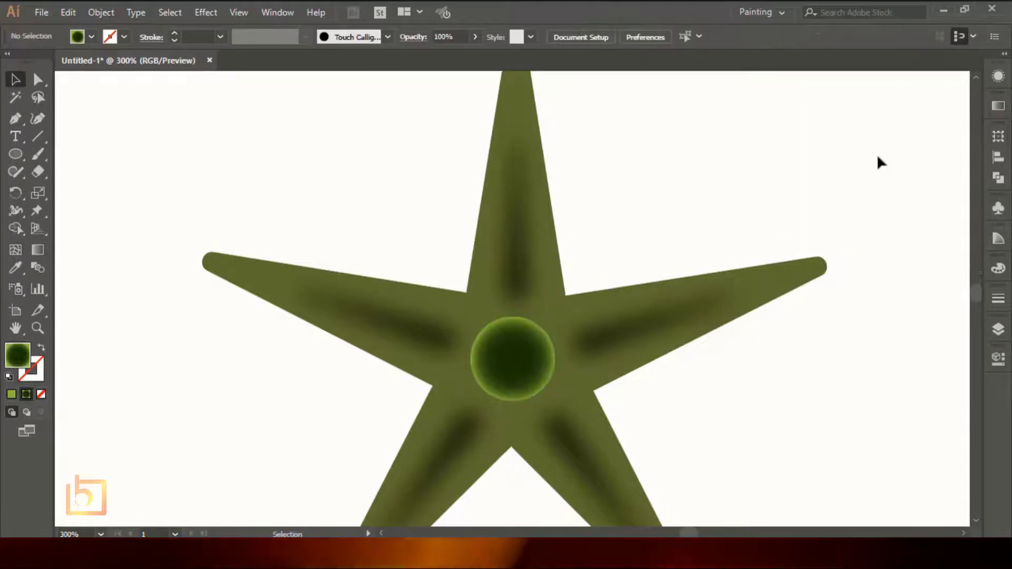
# Step: Shift the outer gradient stop of the central circle to a more yellowish green by adjusting its RGB values
pyautogui.click(547, 370)
pyautogui.click(1003, 109)
pyautogui.doubleClick(955, 218)
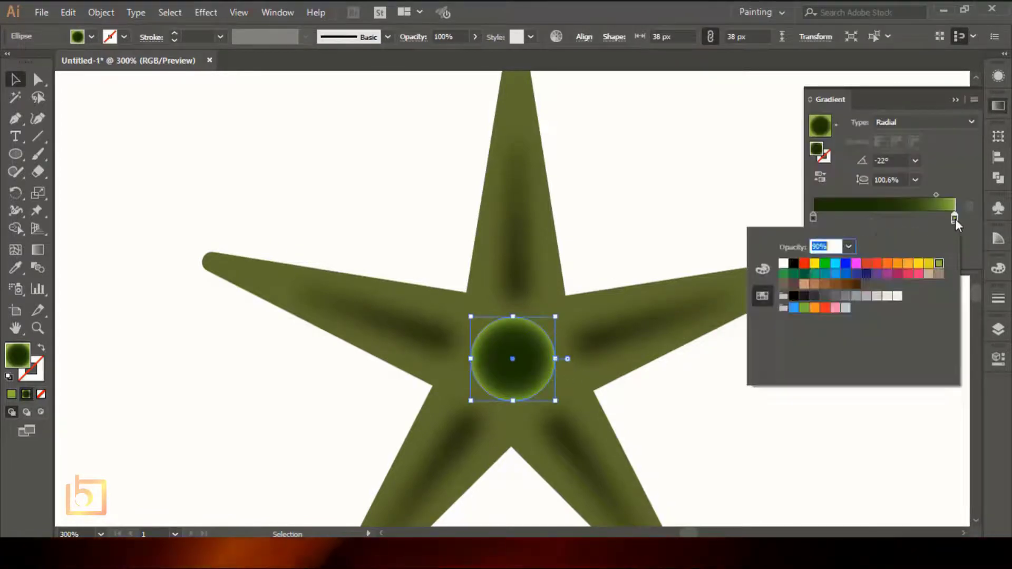
pyautogui.click(763, 269)
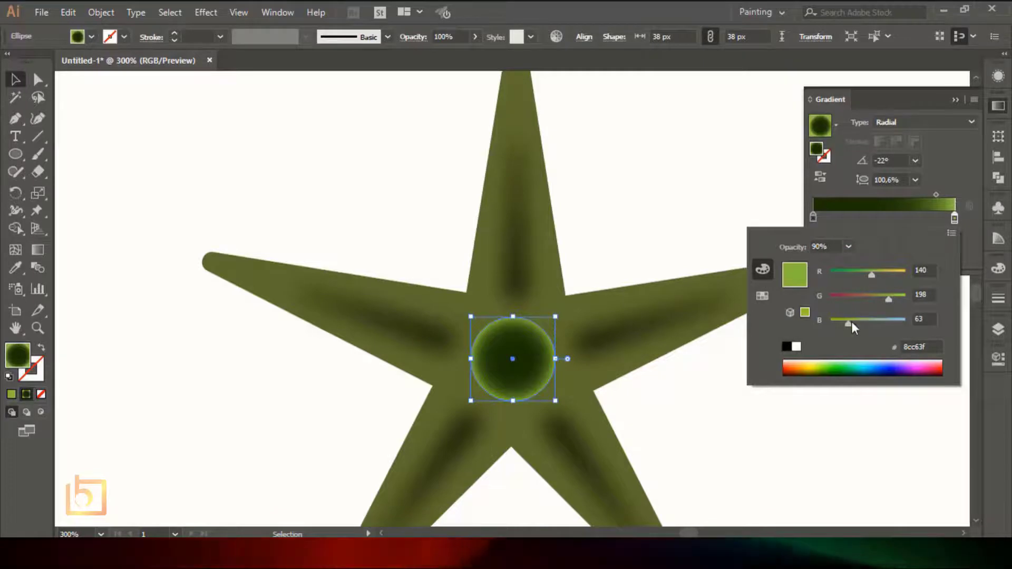
pyautogui.moveTo(849, 322); pyautogui.dragTo(852, 322)
pyautogui.moveTo(867, 274); pyautogui.dragTo(970, 177)
pyautogui.click(957, 160)
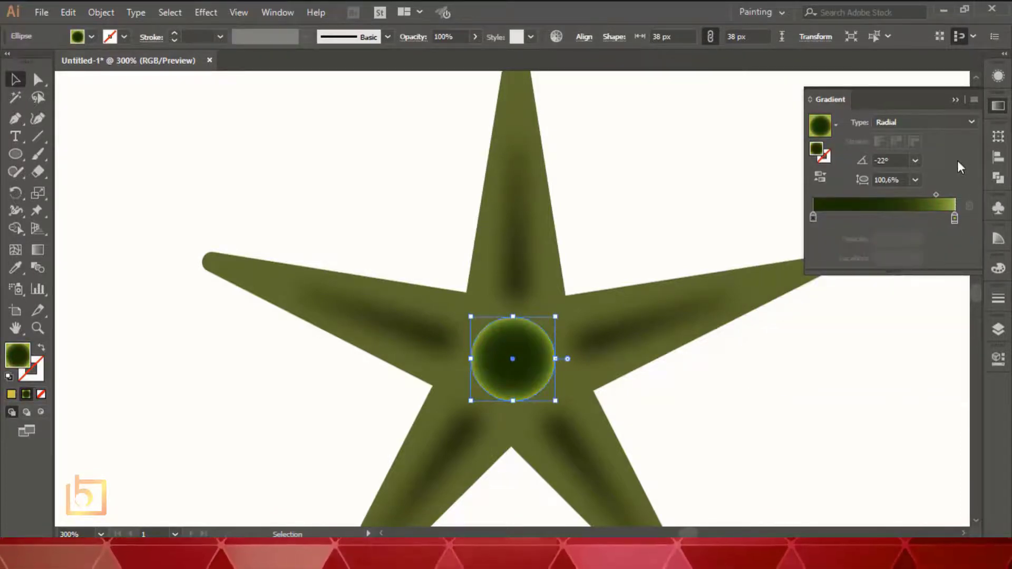
pyautogui.click(956, 99)
pyautogui.click(725, 221)
pyautogui.hotkey('ctrl', '0')
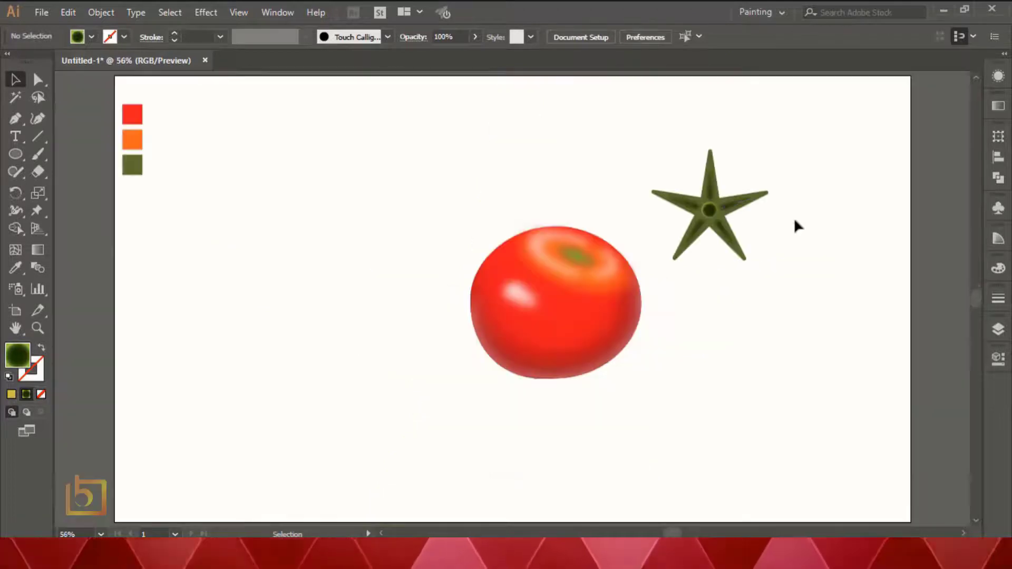
pyautogui.click(739, 203)
pyautogui.rightClick(723, 183)
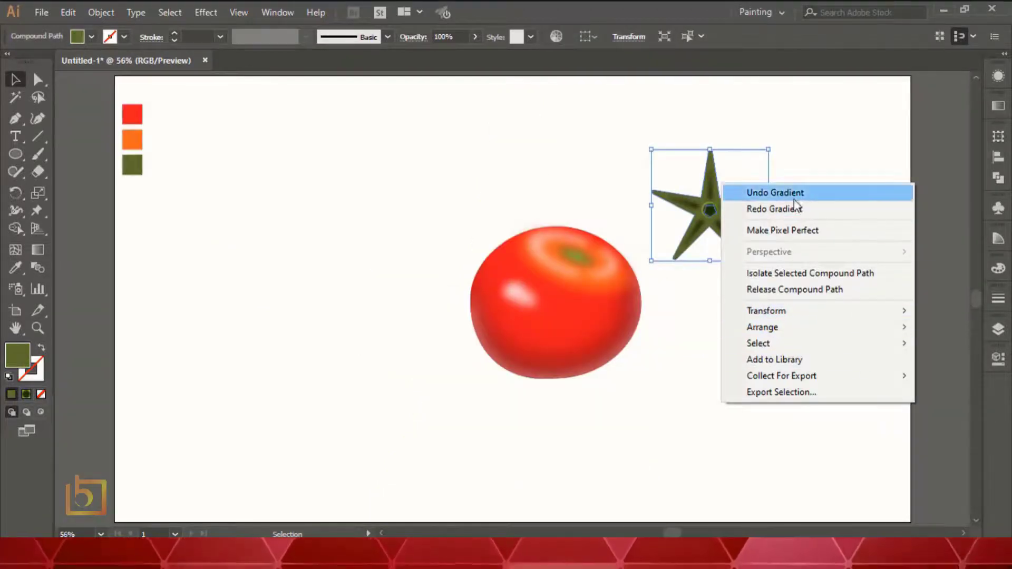
pyautogui.click(695, 243)
pyautogui.click(757, 249)
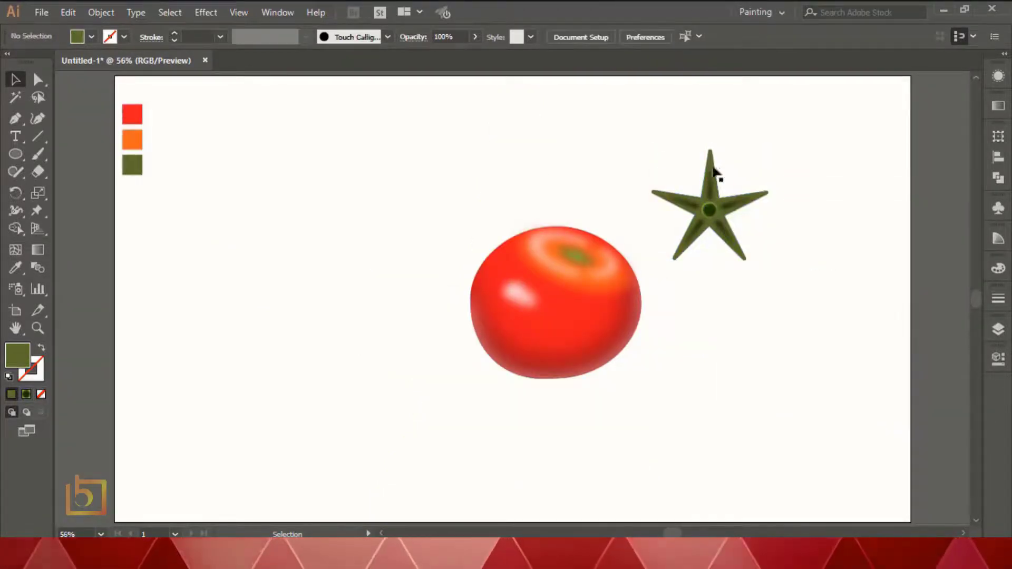
# Step: Group the star with its blurred shadows and the central circle
pyautogui.moveTo(660, 153); pyautogui.dragTo(750, 254)
pyautogui.click(105, 13)
pyautogui.click(191, 53)
pyautogui.click(786, 210)
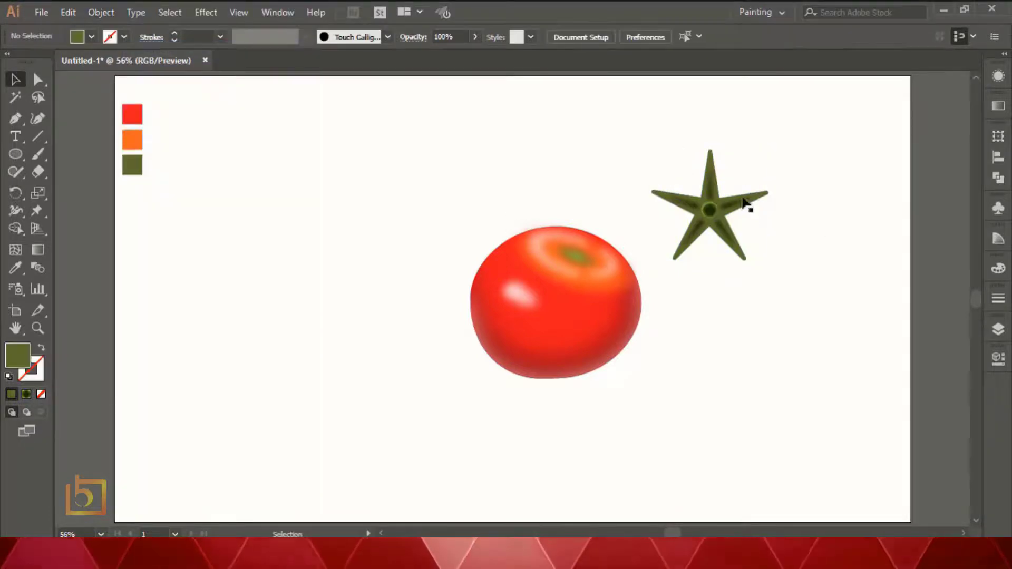
# Step: Squash the star group vertically, tilt it slightly and place it over the green spot on the tomato's top
pyautogui.click(745, 199)
pyautogui.moveTo(711, 150); pyautogui.dragTo(740, 211)
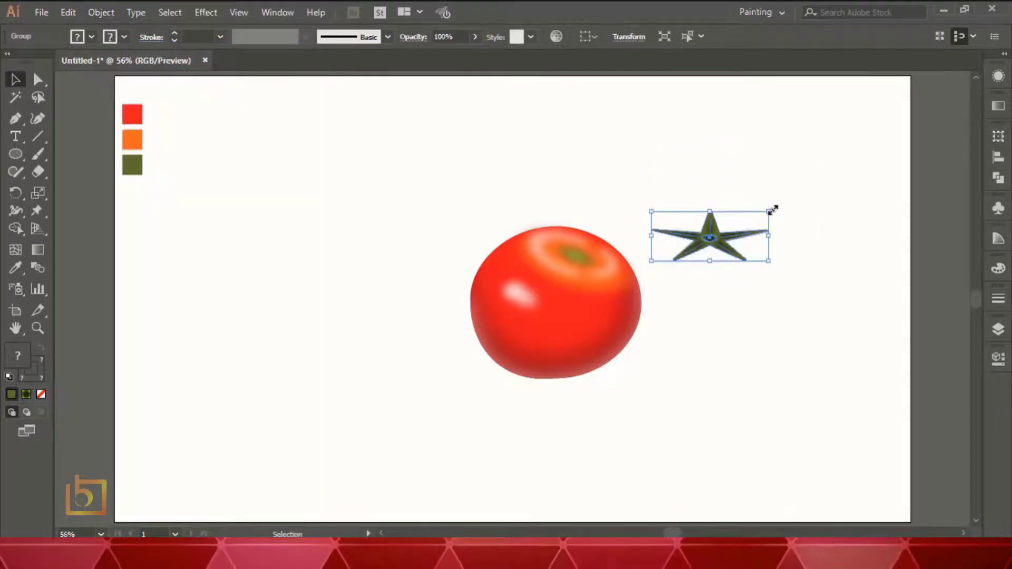
pyautogui.moveTo(596, 248); pyautogui.dragTo(583, 260)
pyautogui.click(791, 181)
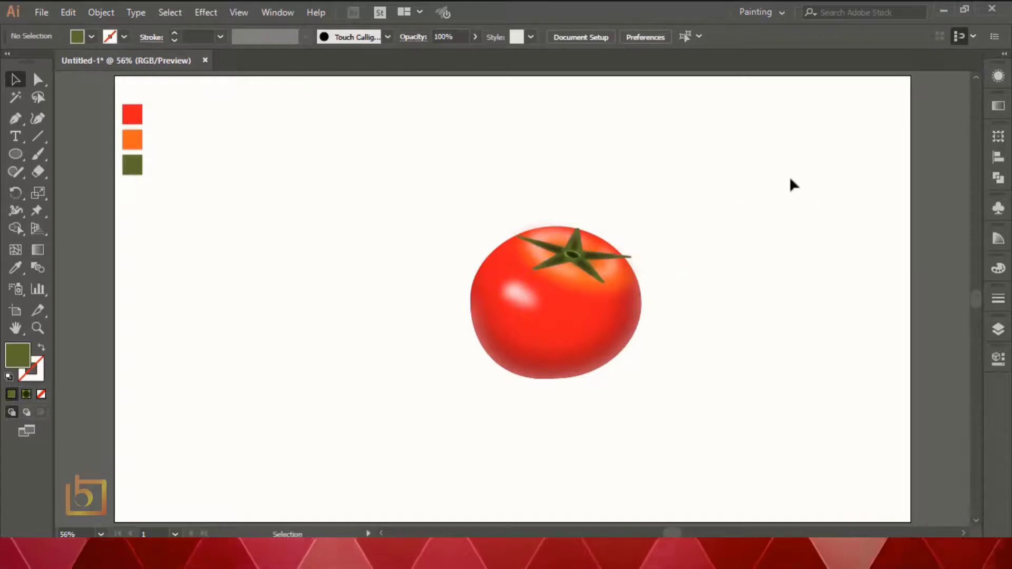
# Step: Isolate the calyx group, stretch the centre ellipse's radial gradient outward beyond its edge, and leave isolation mode
pyautogui.click(578, 263)
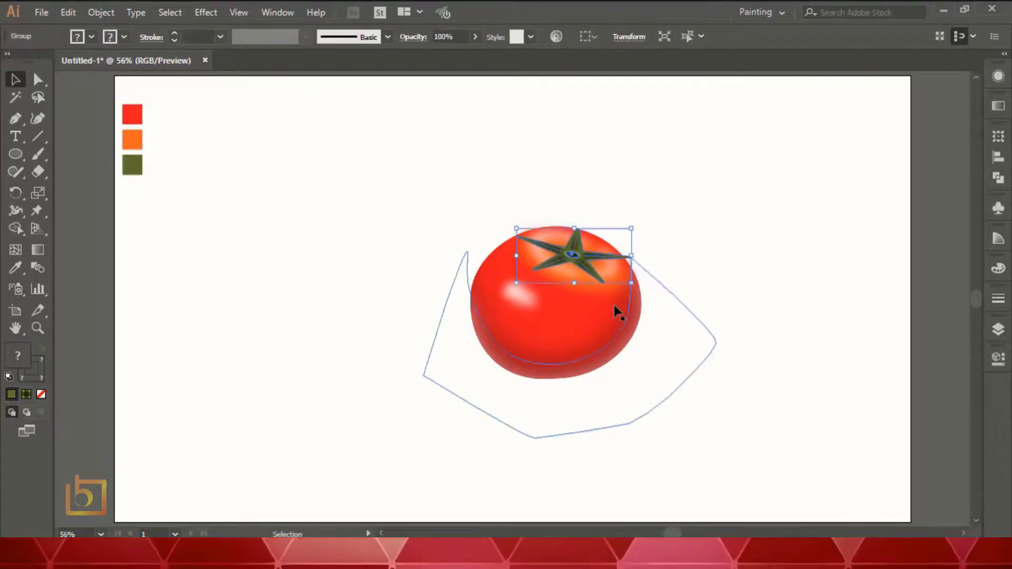
pyautogui.scroll(4, 618, 313)
pyautogui.click(734, 217)
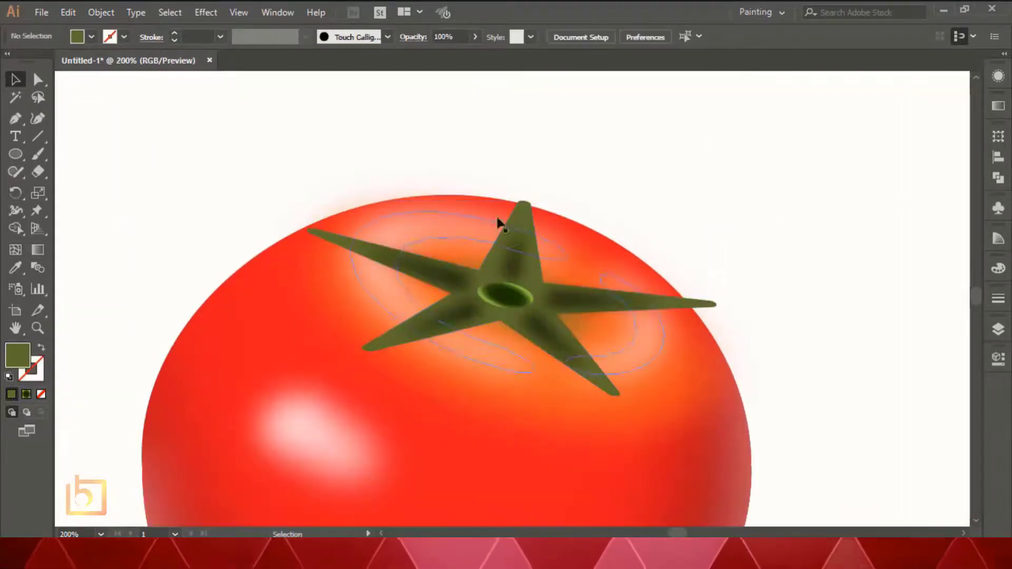
pyautogui.doubleClick(505, 296)
pyautogui.click(505, 297)
pyautogui.press('g')
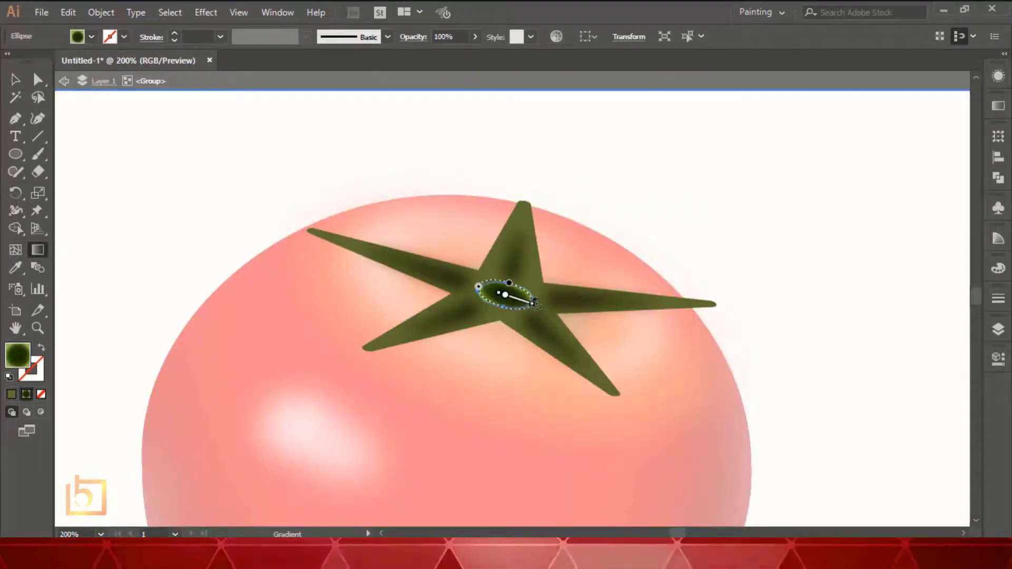
pyautogui.moveTo(532, 305); pyautogui.dragTo(548, 311)
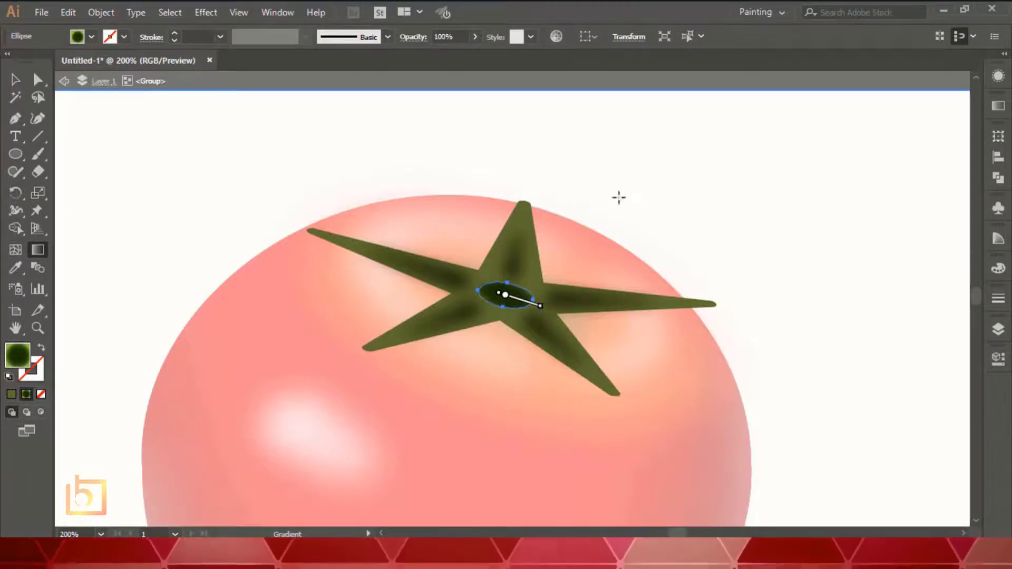
pyautogui.press('v')
pyautogui.click(103, 122)
pyautogui.doubleClick(707, 166)
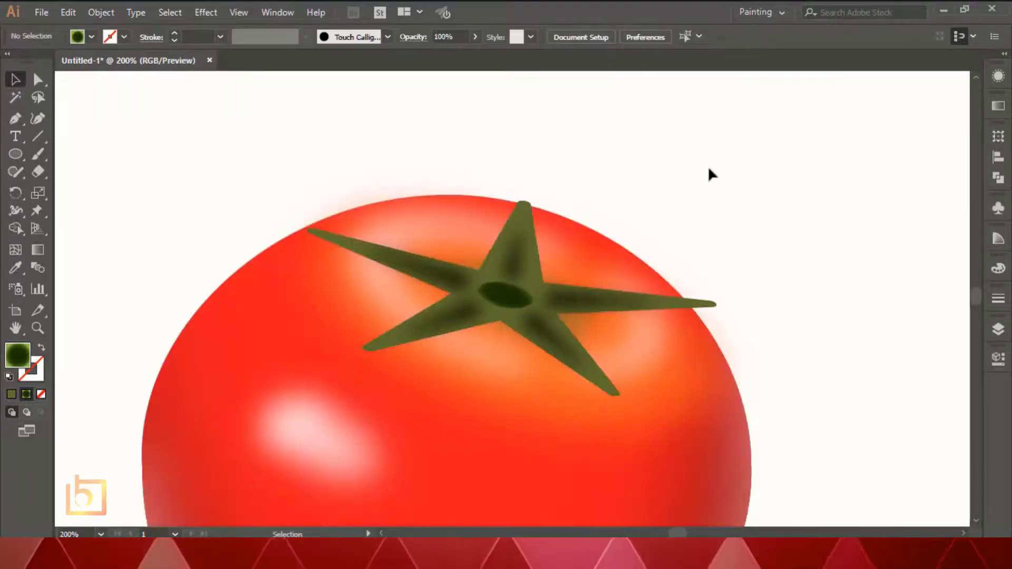
pyautogui.click(512, 305)
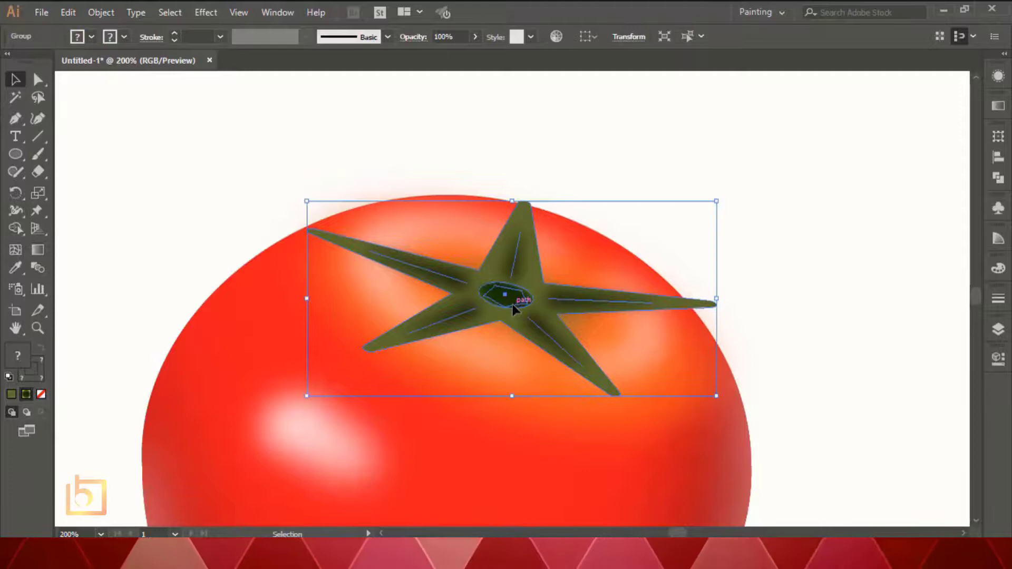
pyautogui.doubleClick(568, 296)
pyautogui.click(531, 236)
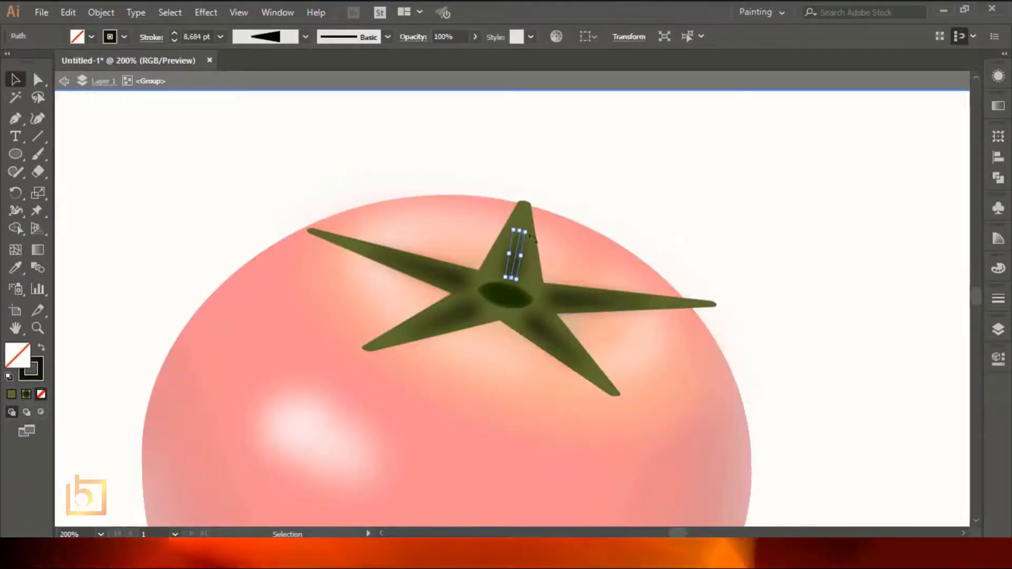
pyautogui.click(527, 205)
pyautogui.click(519, 247)
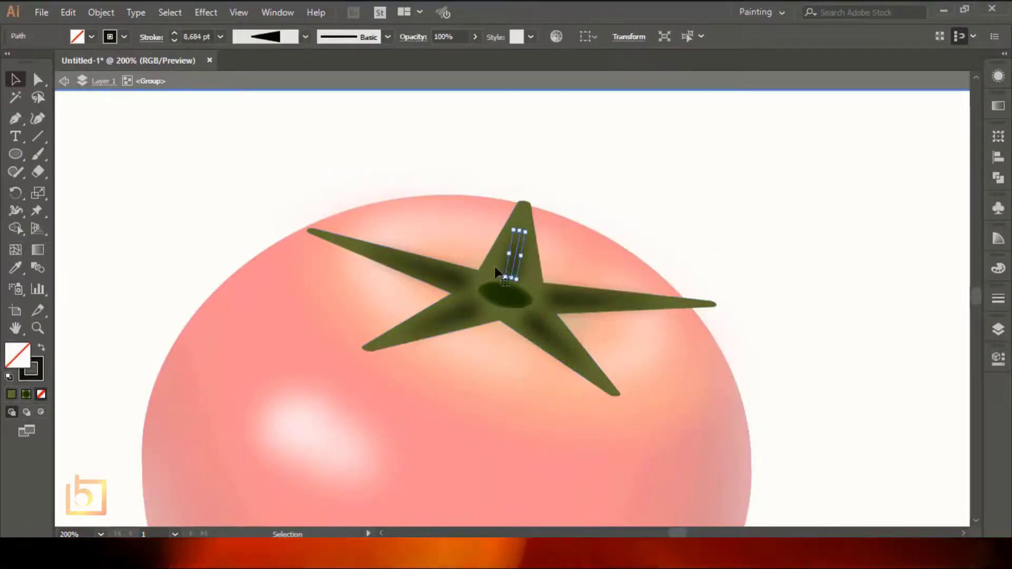
pyautogui.doubleClick(723, 168)
pyautogui.click(530, 217)
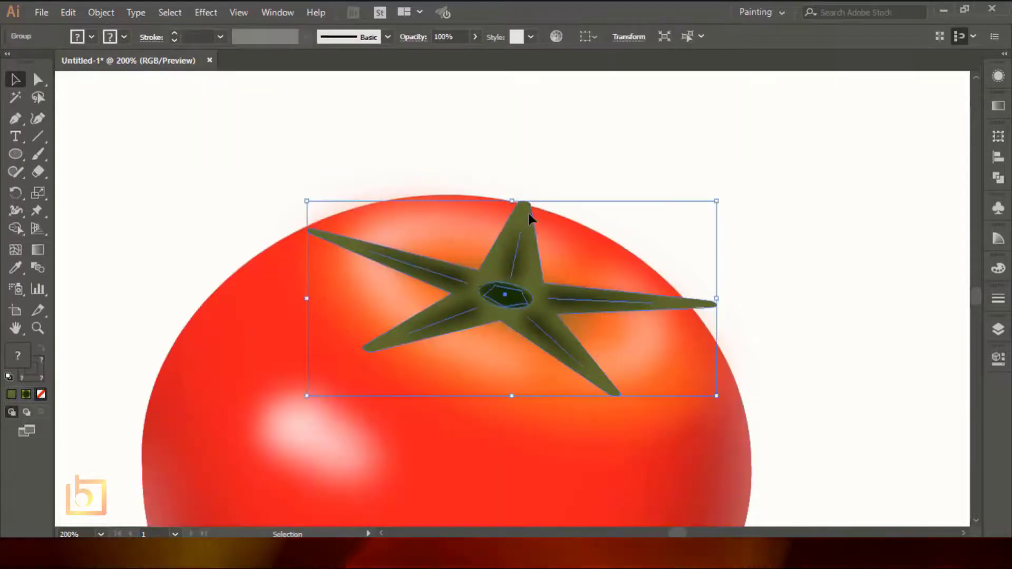
pyautogui.click(205, 12)
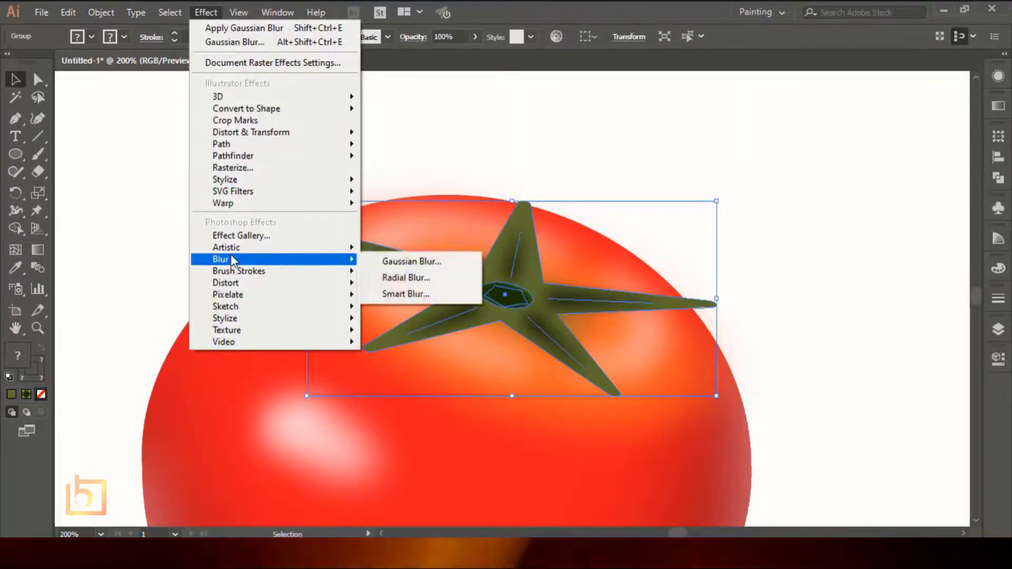
pyautogui.moveTo(274, 132)
pyautogui.click(401, 200)
pyautogui.press('Escape')
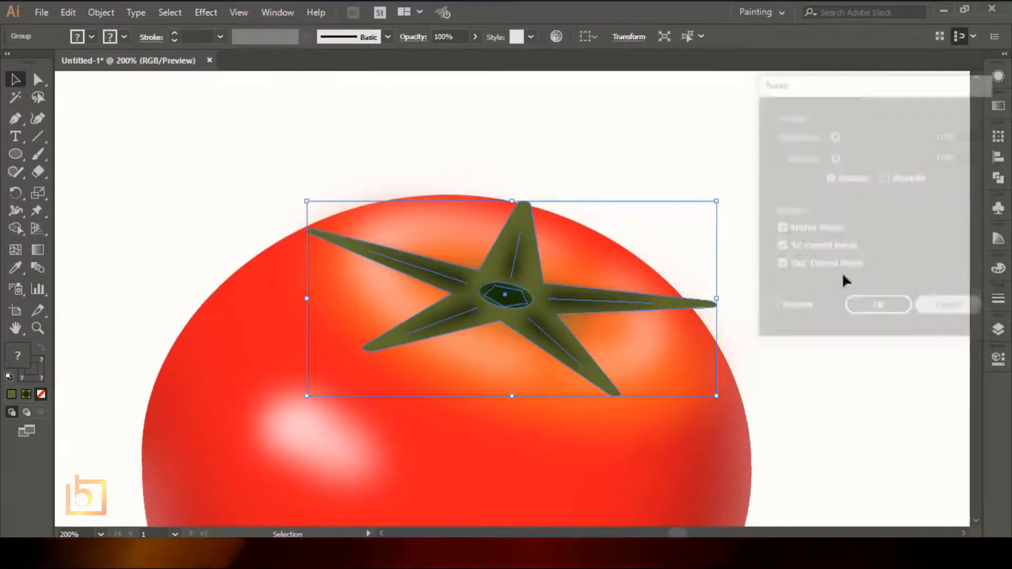
# Step: Apply a previewed Twist effect of 30° to the calyx group
pyautogui.click(206, 12)
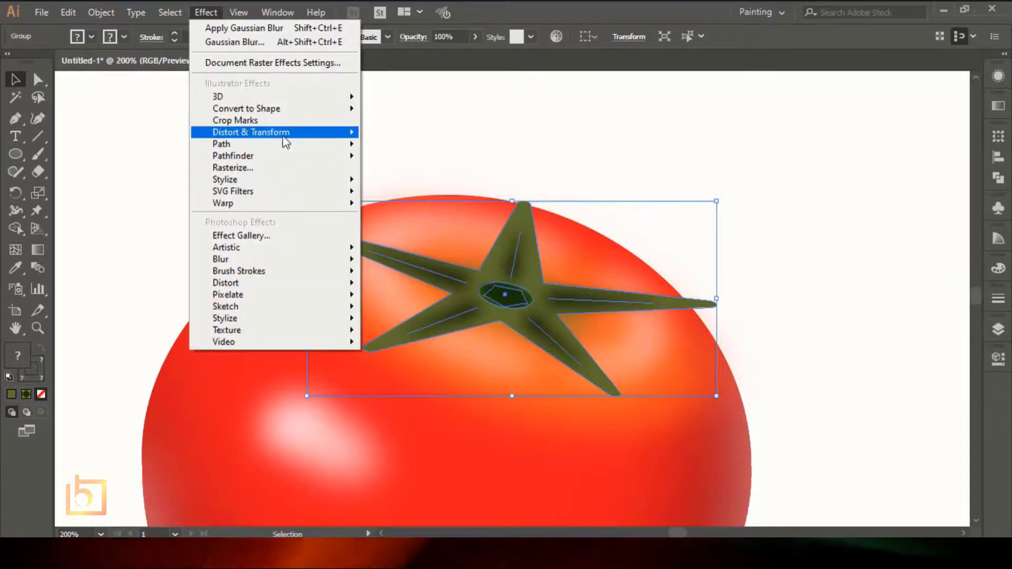
pyautogui.moveTo(287, 132)
pyautogui.click(417, 216)
pyautogui.moveTo(461, 91); pyautogui.dragTo(813, 78)
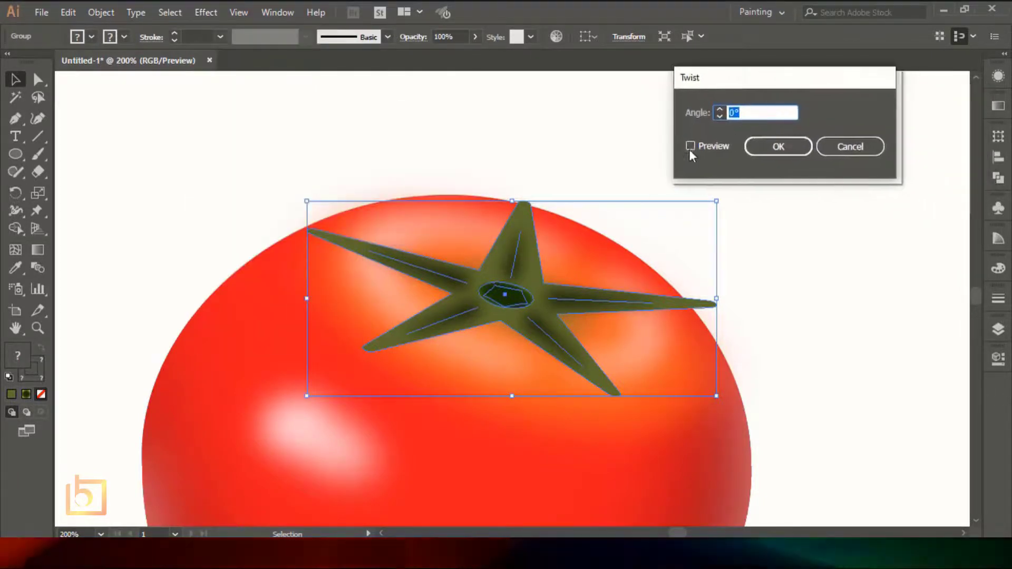
pyautogui.click(690, 148)
pyautogui.click(721, 110)
pyautogui.click(721, 110)
pyautogui.click(722, 109)
pyautogui.click(722, 109)
pyautogui.click(721, 109)
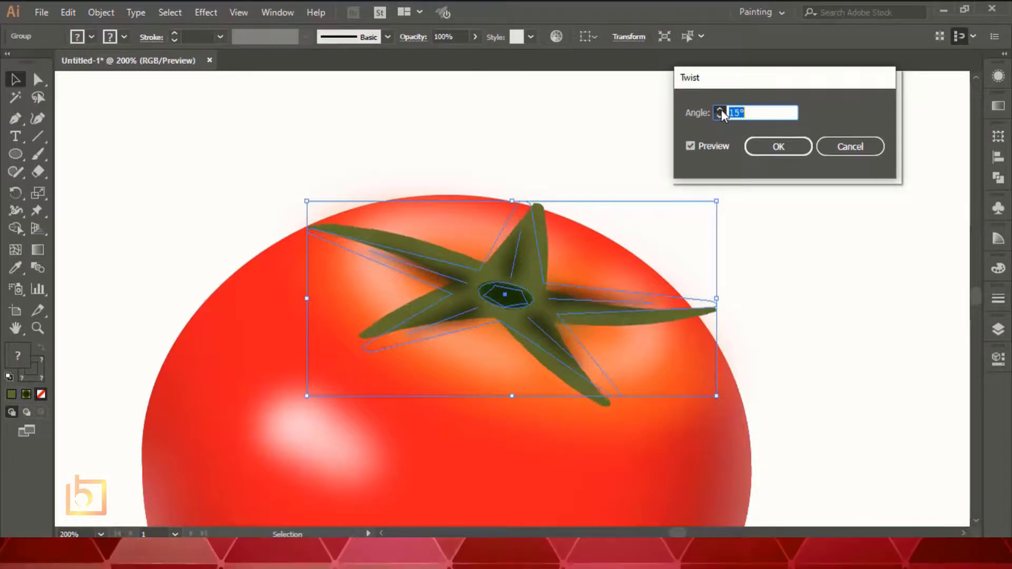
pyautogui.click(721, 109)
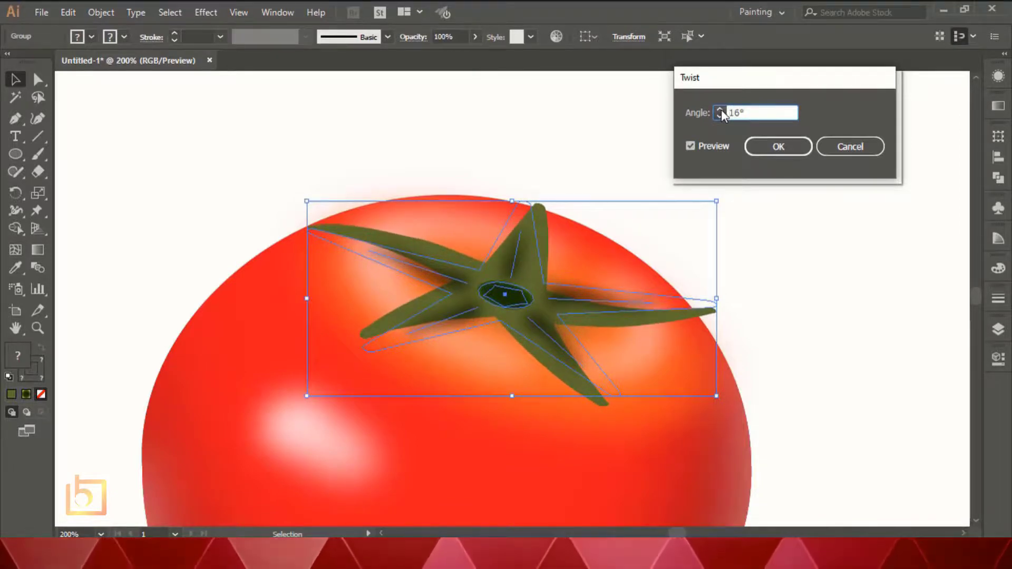
pyautogui.click(721, 110)
pyautogui.click(722, 110)
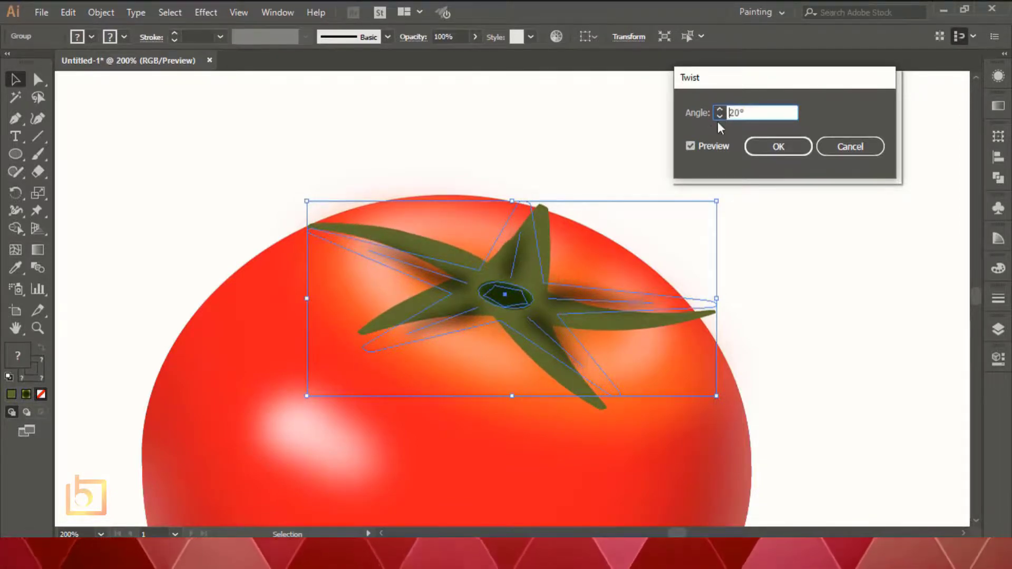
pyautogui.click(722, 116)
pyautogui.click(722, 116)
pyautogui.click(722, 115)
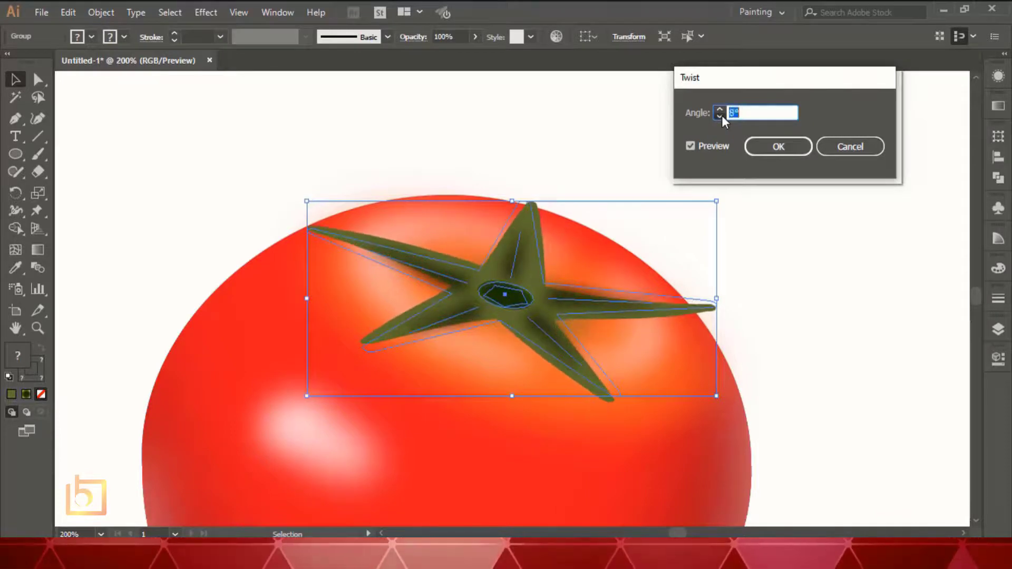
pyautogui.click(722, 115)
pyautogui.click(720, 108)
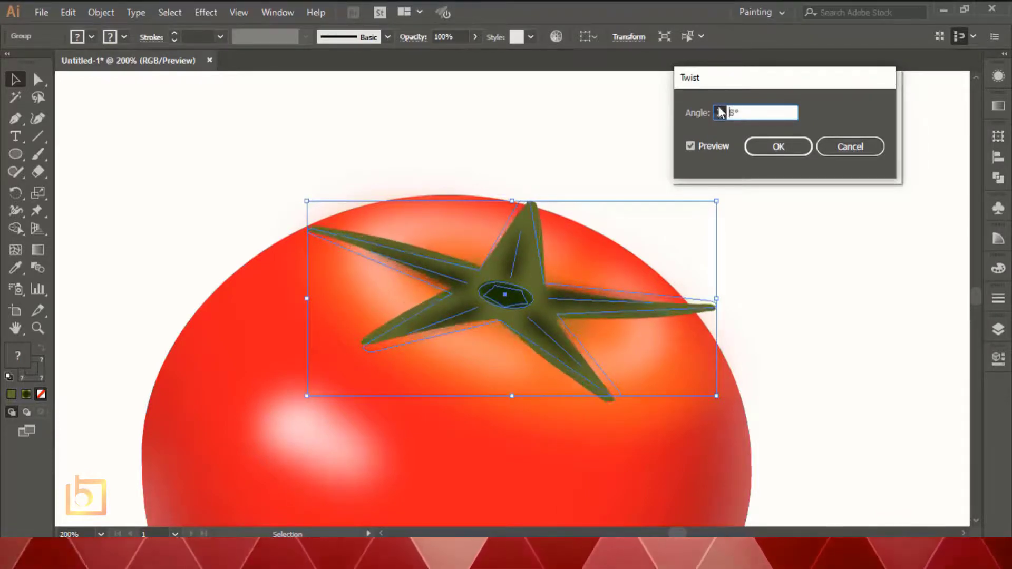
pyautogui.moveTo(722, 110); pyautogui.dragTo(721, 109)
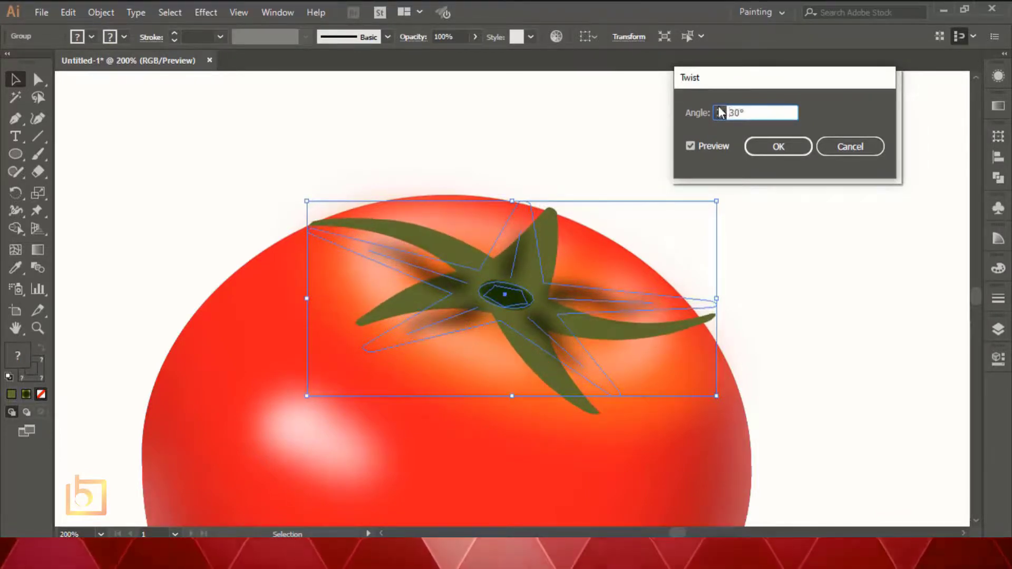
pyautogui.click(777, 147)
# Step: Move the twisted calyx slightly down and left, isolate its group and realign the right leaf's shadow along that leaf
pyautogui.click(843, 341)
pyautogui.moveTo(601, 305); pyautogui.dragTo(580, 349)
pyautogui.click(803, 187)
pyautogui.doubleClick(595, 312)
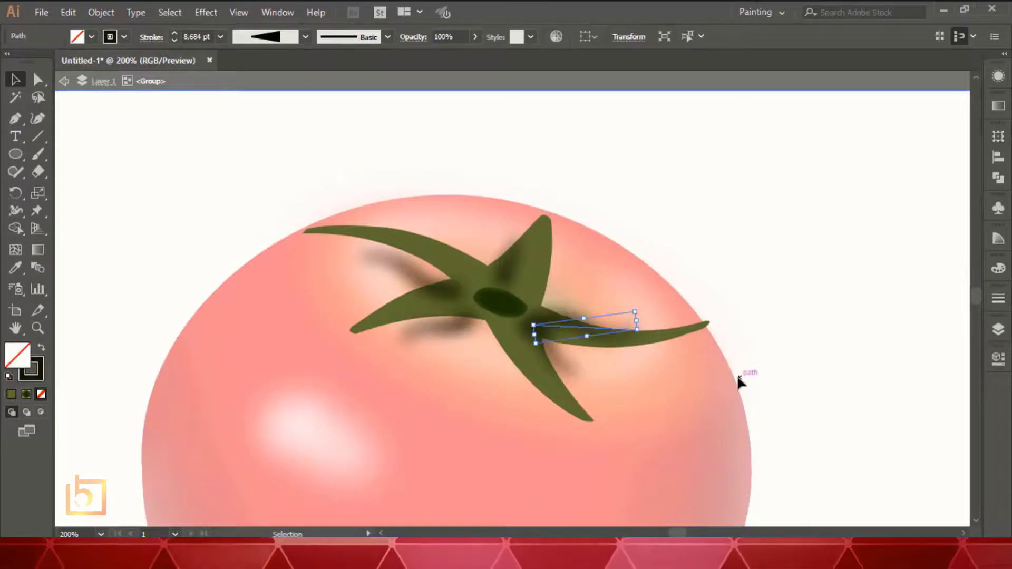
pyautogui.moveTo(639, 315); pyautogui.dragTo(626, 330)
# Step: Nudge the upper leaf's shadow rightward onto the middle of the leaf and shorten it
pyautogui.click(524, 263)
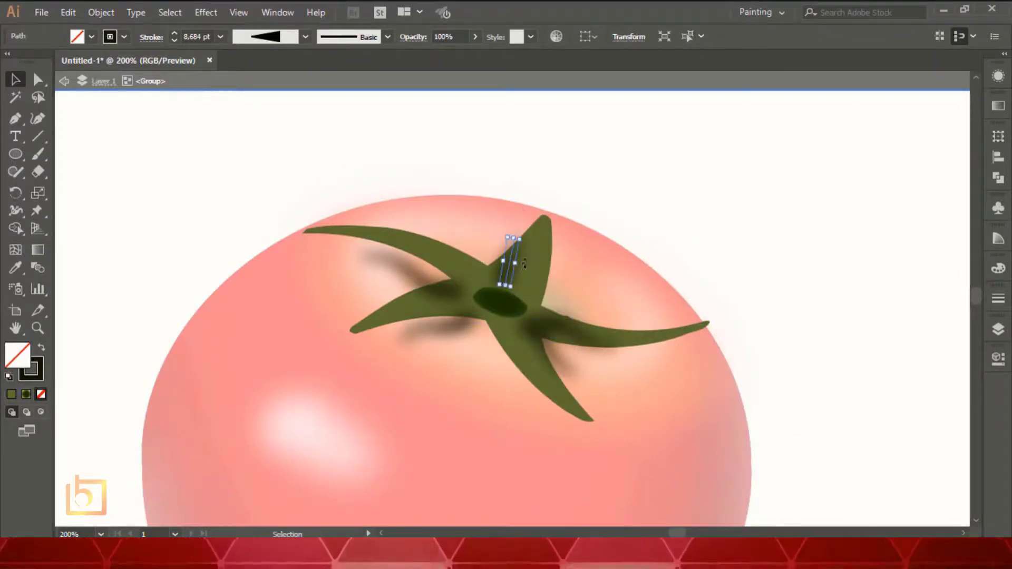
pyautogui.press('Right')
pyautogui.press('Right')
pyautogui.press('Right')
pyautogui.press('Right')
pyautogui.press('Right')
pyautogui.press('Right')
pyautogui.press('Right')
pyautogui.press('Right')
pyautogui.press('Right')
pyautogui.press('Right')
pyautogui.press('Down')
pyautogui.press('Down')
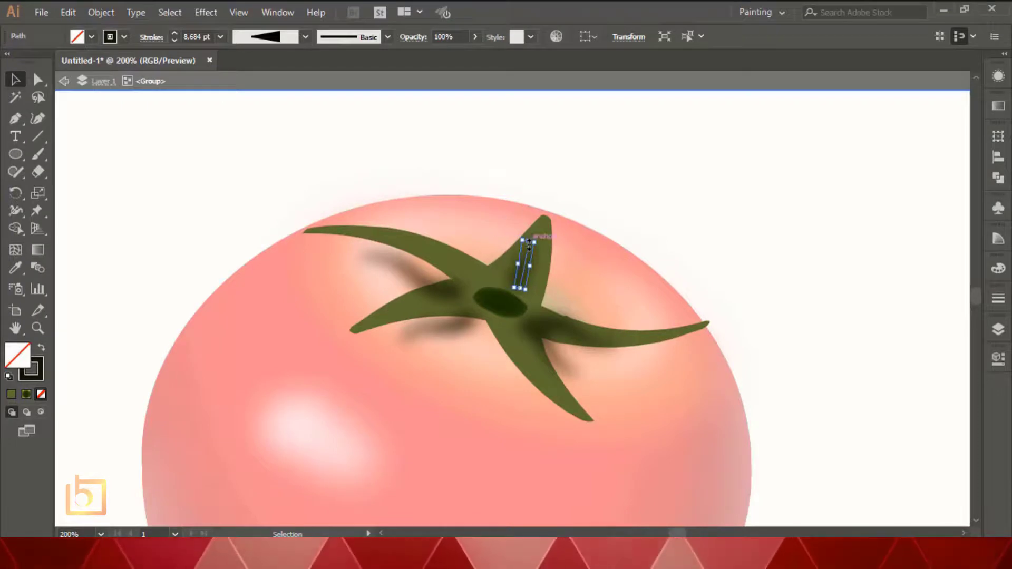
pyautogui.moveTo(534, 242); pyautogui.dragTo(531, 258)
# Step: Reposition the upper-left leaf's shadow up onto the leaf and inward toward the calyx centre
pyautogui.click(397, 278)
pyautogui.press('Up')
pyautogui.press('Up')
pyautogui.press('Up')
pyautogui.press('Up')
pyautogui.press('Up')
pyautogui.press('Up')
pyautogui.press('Up')
pyautogui.press('Up')
pyautogui.press('Up')
pyautogui.press('Up')
pyautogui.press('Up')
pyautogui.press('Up')
pyautogui.press('Up')
pyautogui.press('Up')
pyautogui.press('Up')
pyautogui.press('Up')
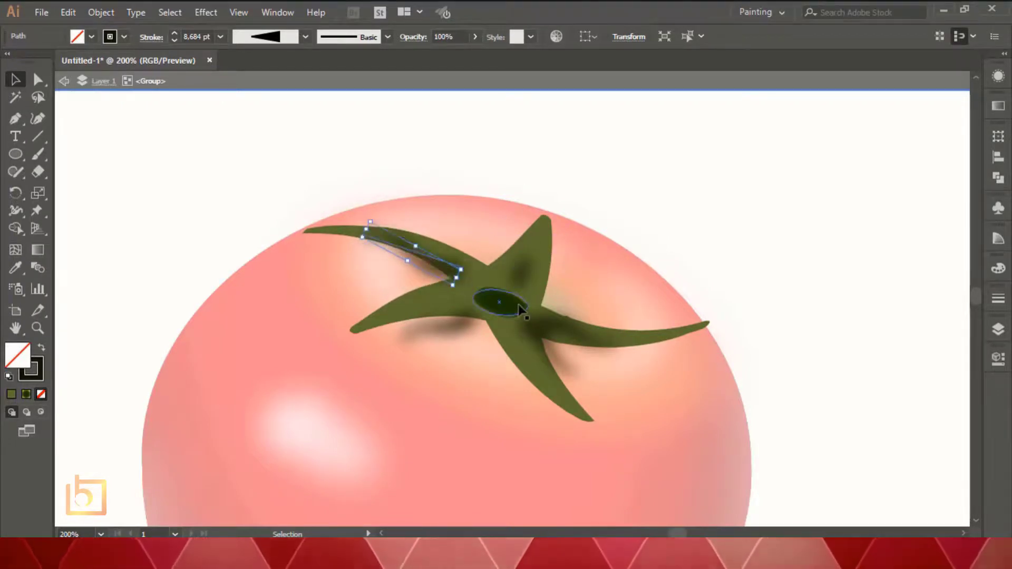
pyautogui.press('Right')
pyautogui.press('Right')
pyautogui.press('Right')
pyautogui.press('Right')
pyautogui.press('Right')
pyautogui.press('Down')
pyautogui.press('Down')
pyautogui.press('Down')
pyautogui.press('Down')
pyautogui.press('Down')
pyautogui.press('Down')
pyautogui.press('Down')
pyautogui.press('Down')
pyautogui.press('Down')
pyautogui.press('Down')
pyautogui.press('Right')
pyautogui.press('Right')
pyautogui.press('Right')
pyautogui.press('Right')
pyautogui.press('Right')
pyautogui.press('Right')
pyautogui.press('Right')
pyautogui.press('Right')
pyautogui.press('Right')
pyautogui.press('Right')
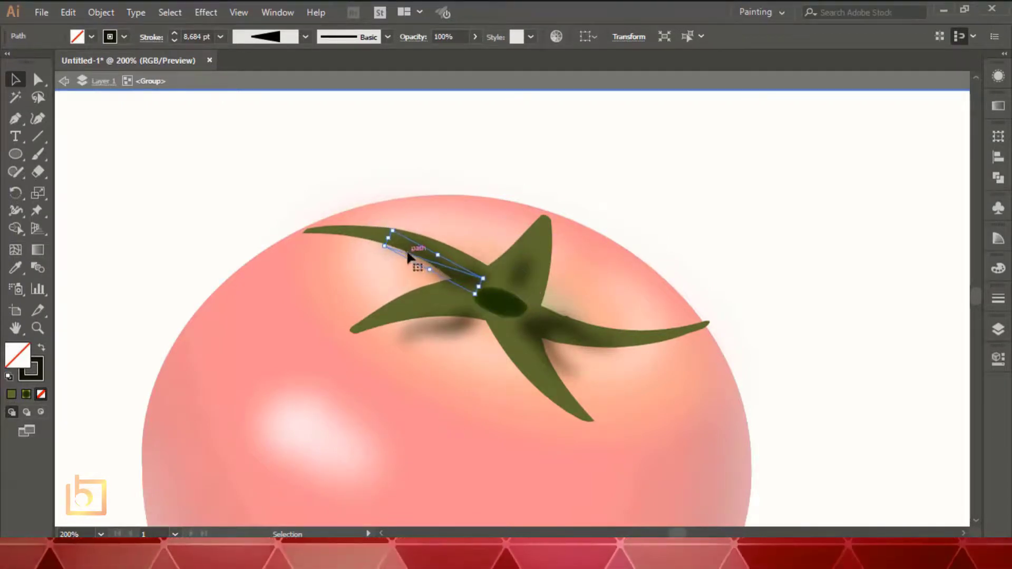
# Step: Shorten the upper-left leaf's shadow and nudge it slightly up and inward
pyautogui.moveTo(390, 238); pyautogui.dragTo(416, 246)
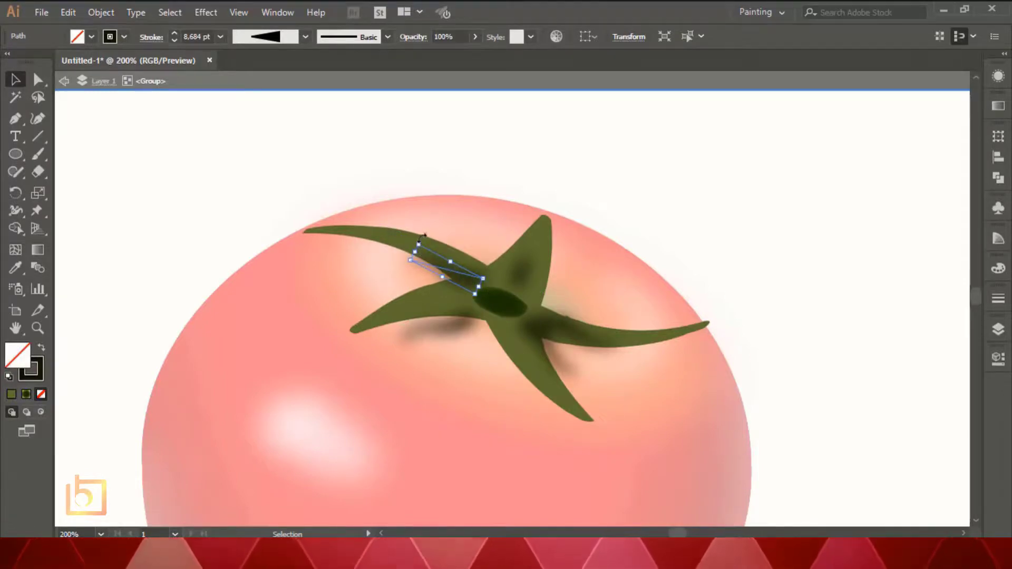
pyautogui.press('Right')
pyautogui.press('Right')
pyautogui.press('Right')
pyautogui.press('Up')
pyautogui.press('Up')
pyautogui.press('Up')
pyautogui.press('Up')
# Step: Raise the lower-left leaf's shadow onto the leaf and adjust its shape to stay inside the leaf
pyautogui.click(459, 323)
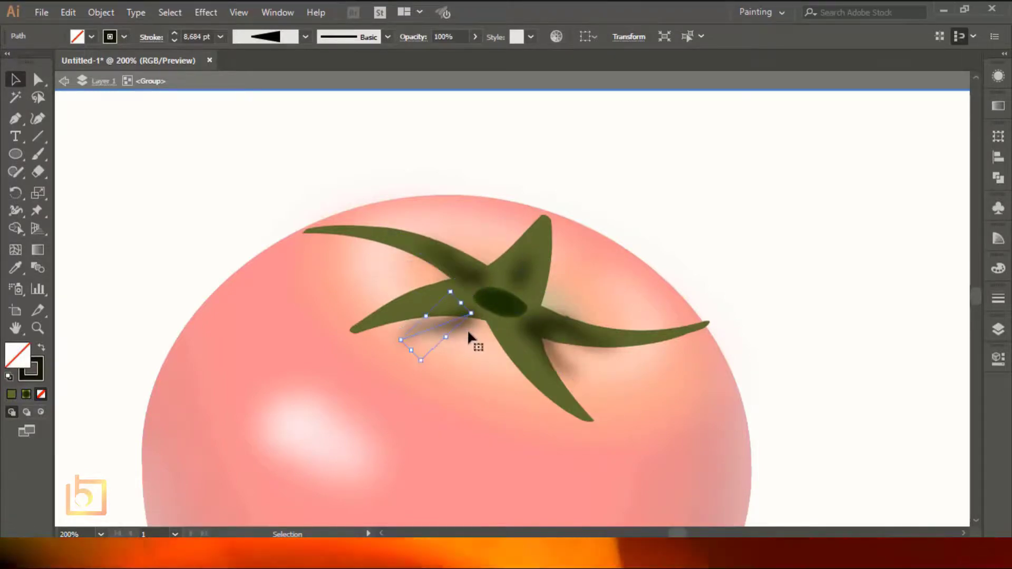
pyautogui.moveTo(447, 302); pyautogui.dragTo(446, 278)
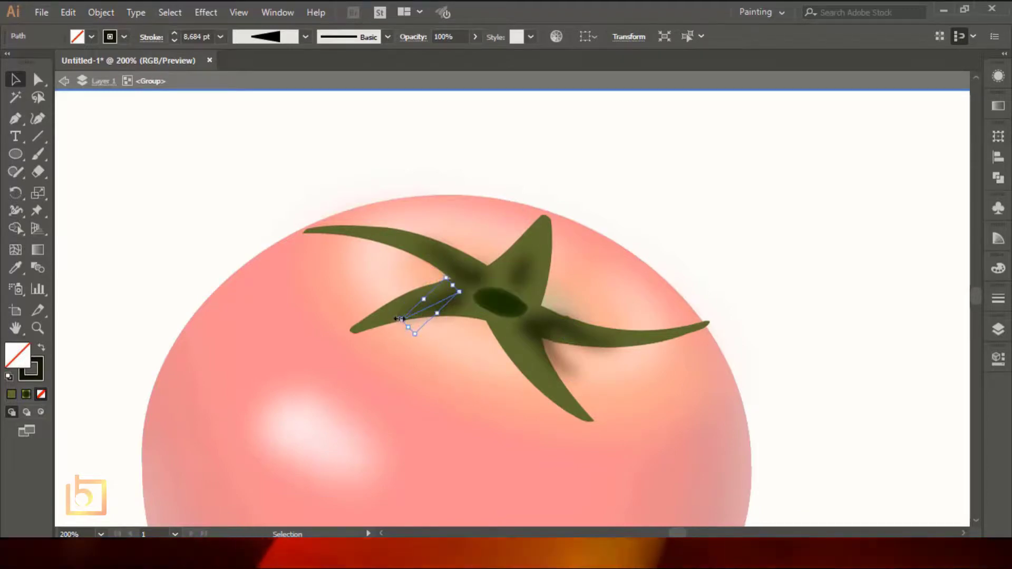
pyautogui.moveTo(399, 320); pyautogui.dragTo(399, 310)
pyautogui.press('Up')
pyautogui.press('Up')
pyautogui.press('Up')
# Step: Nudge the lower-right leaf's shadow left and slightly up onto the leaf
pyautogui.click(555, 355)
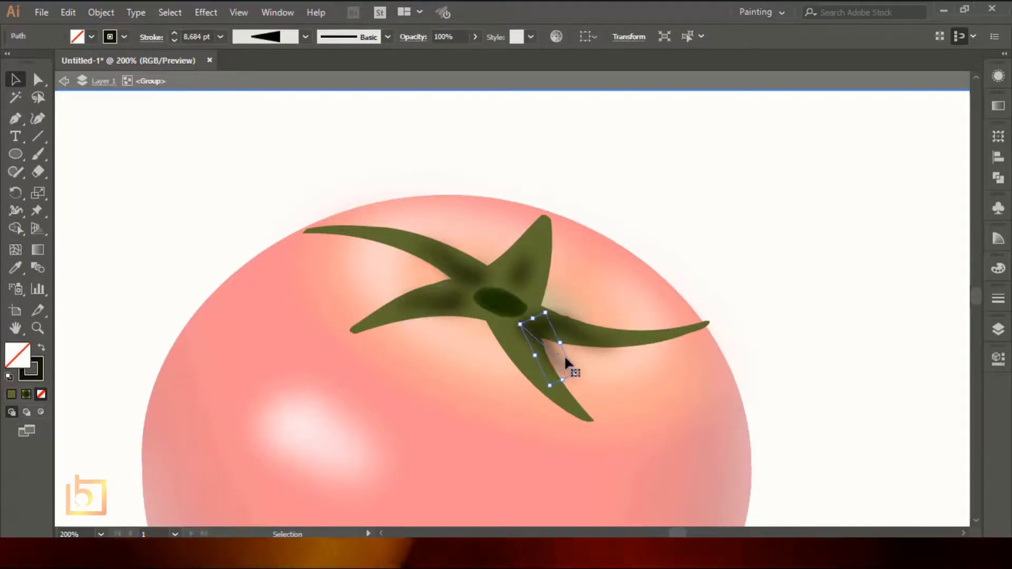
pyautogui.press('Left')
pyautogui.press('Left')
pyautogui.press('Left')
pyautogui.press('Left')
pyautogui.press('Left')
pyautogui.press('Left')
pyautogui.press('Left')
pyautogui.press('Left')
pyautogui.press('Left')
pyautogui.press('Left')
pyautogui.press('Left')
pyautogui.press('Left')
pyautogui.press('Up')
pyautogui.press('Up')
# Step: Nudge the right leaf's shadow up, shorten it from its outer end and leave isolation mode
pyautogui.click(584, 341)
pyautogui.press('Up')
pyautogui.press('Up')
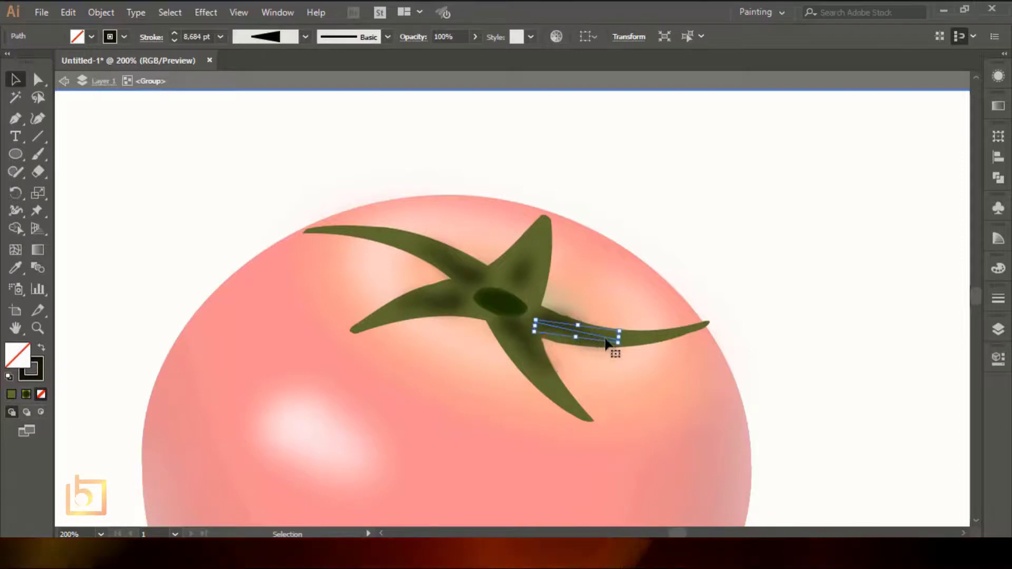
pyautogui.moveTo(619, 337); pyautogui.dragTo(605, 337)
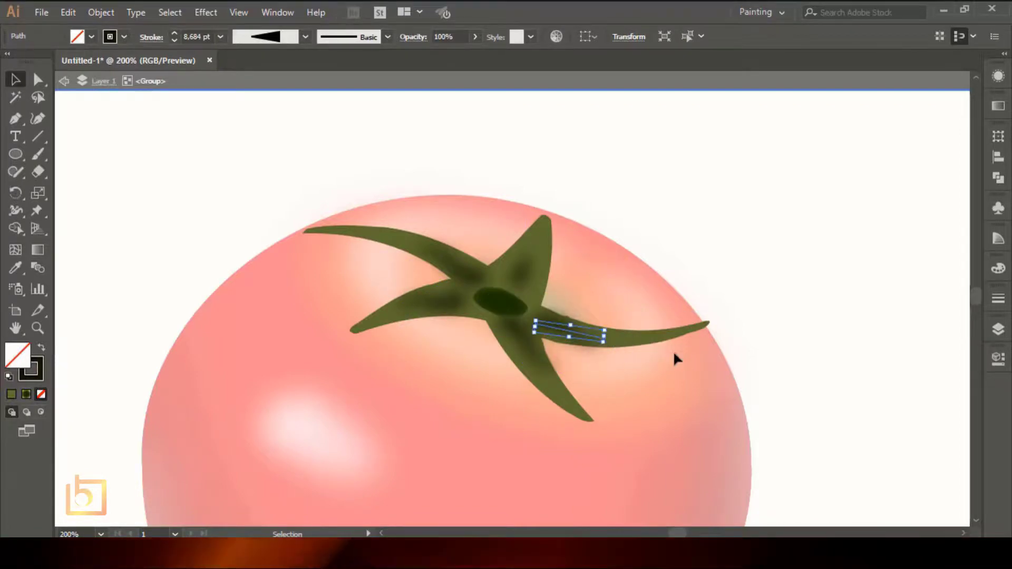
pyautogui.doubleClick(769, 239)
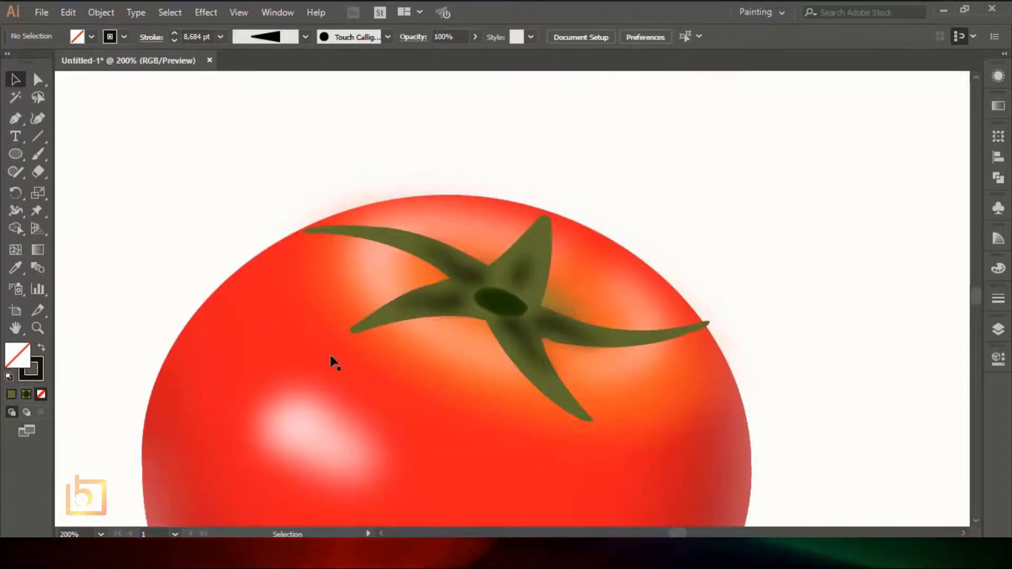
# Step: Expand the appearance of the calyx group and deselect it
pyautogui.click(406, 324)
pyautogui.click(840, 272)
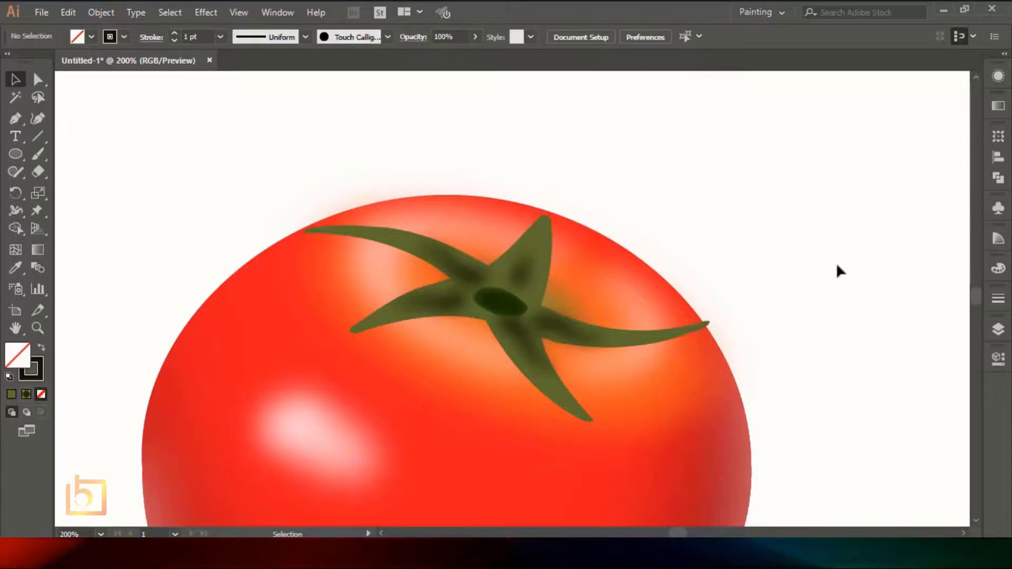
pyautogui.click(529, 256)
pyautogui.click(100, 12)
pyautogui.click(164, 163)
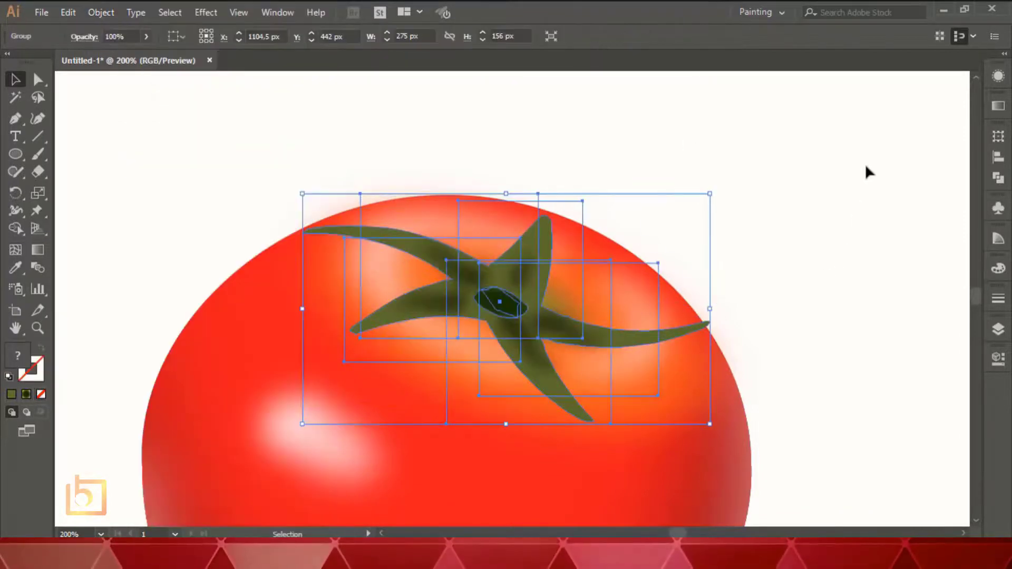
pyautogui.click(854, 183)
# Step: Draw an open curved stem path with the Pen tool, from above the tomato down to its upper edge beside the calyx
pyautogui.hotkey('ctrl', '0')
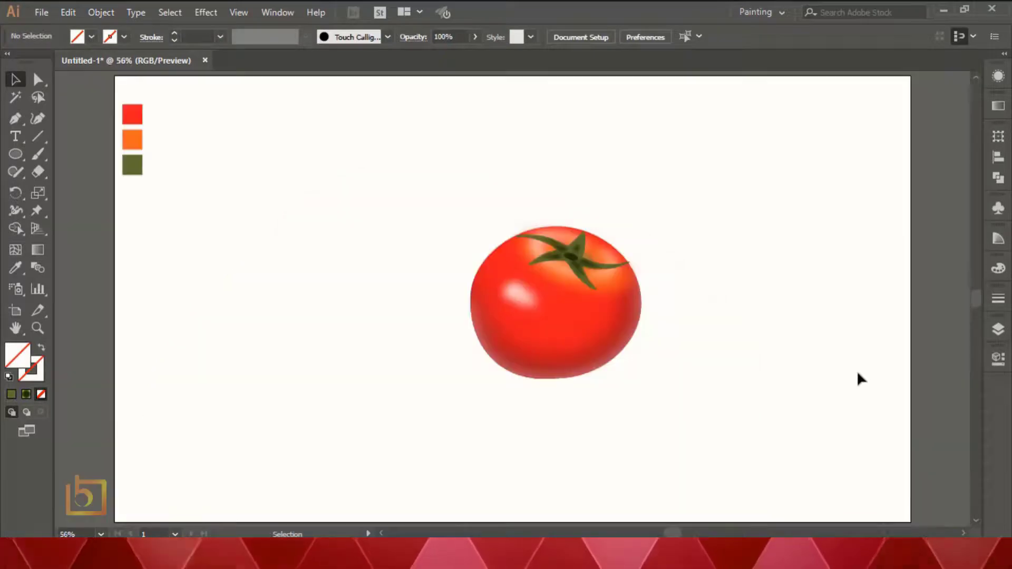
pyautogui.hotkey('ctrl', '+')
pyautogui.hotkey('ctrl', '+')
pyautogui.hotkey('ctrl', '+')
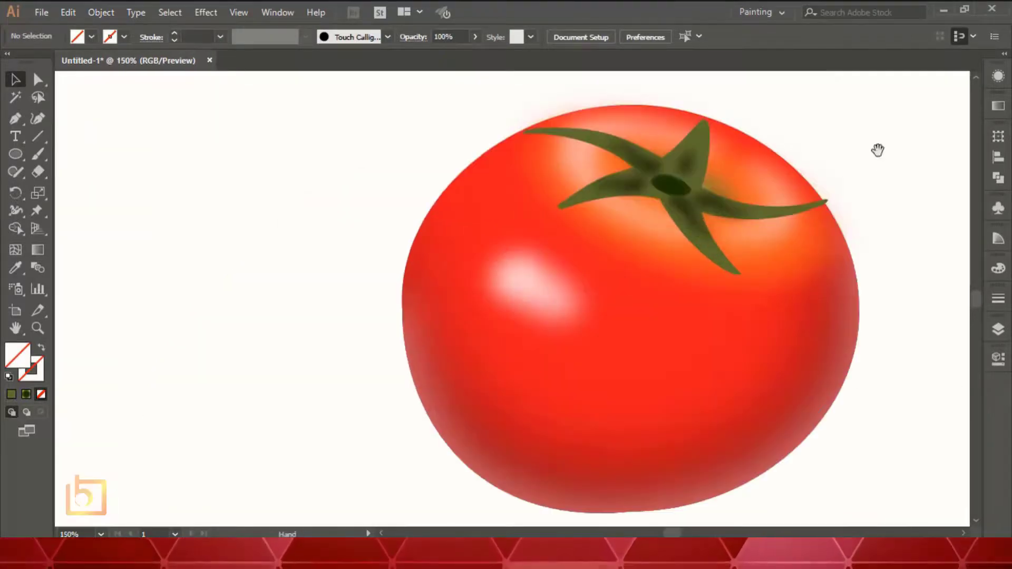
pyautogui.moveTo(877, 149); pyautogui.dragTo(726, 207)
pyautogui.click(15, 120)
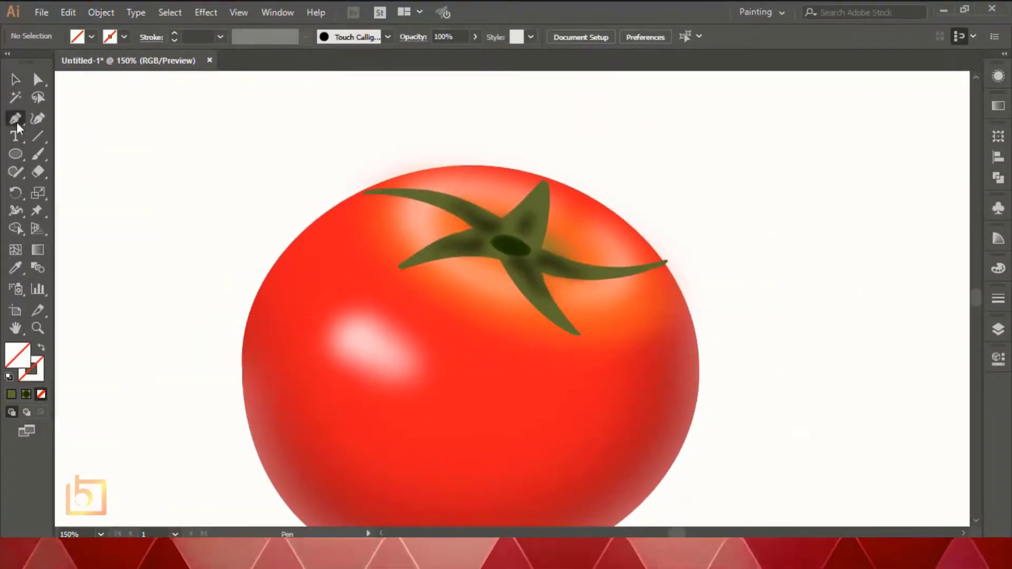
pyautogui.click(629, 107)
pyautogui.moveTo(587, 154); pyautogui.dragTo(579, 192)
pyautogui.click(574, 202)
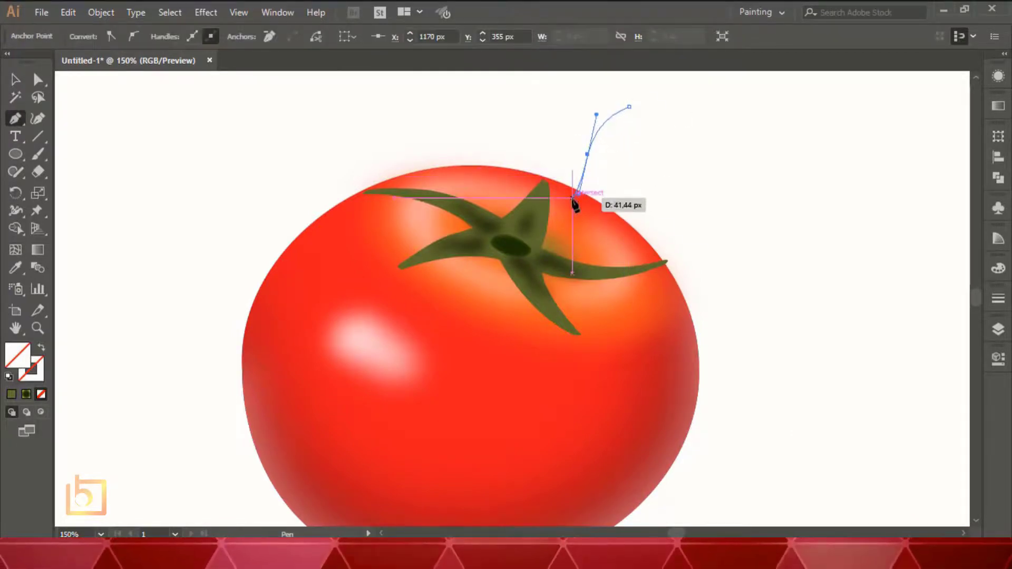
pyautogui.click(19, 82)
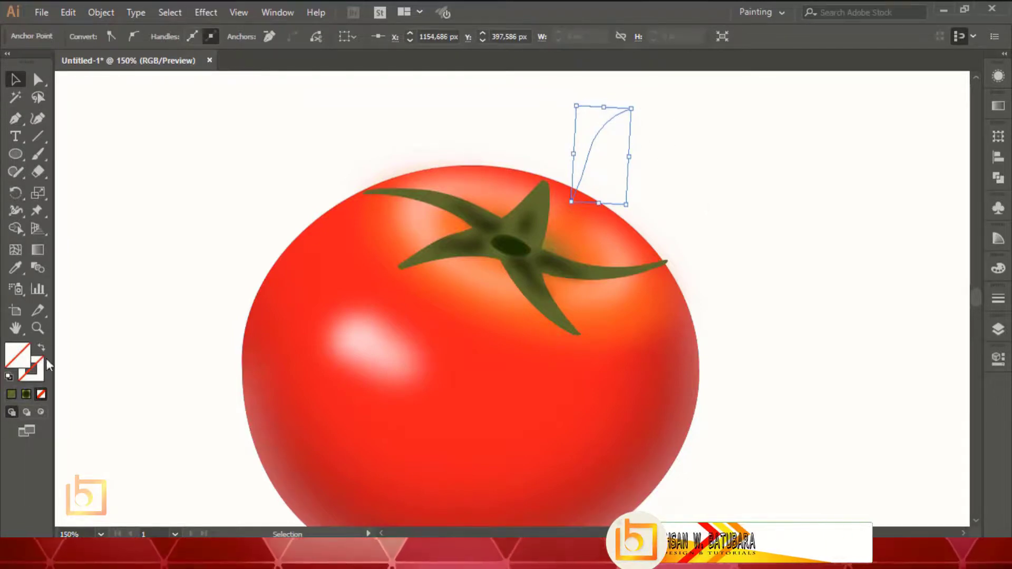
# Step: Give the stem path a black stroke of 15 pt and activate the Shape Builder tool
pyautogui.click(123, 173)
pyautogui.moveTo(513, 107); pyautogui.dragTo(699, 206)
pyautogui.click(175, 33)
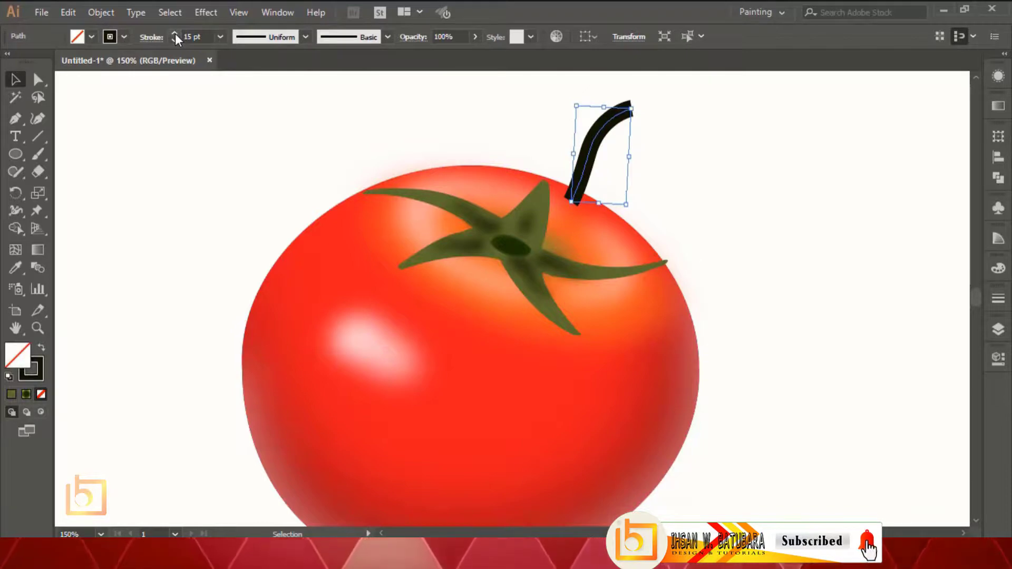
pyautogui.click(15, 230)
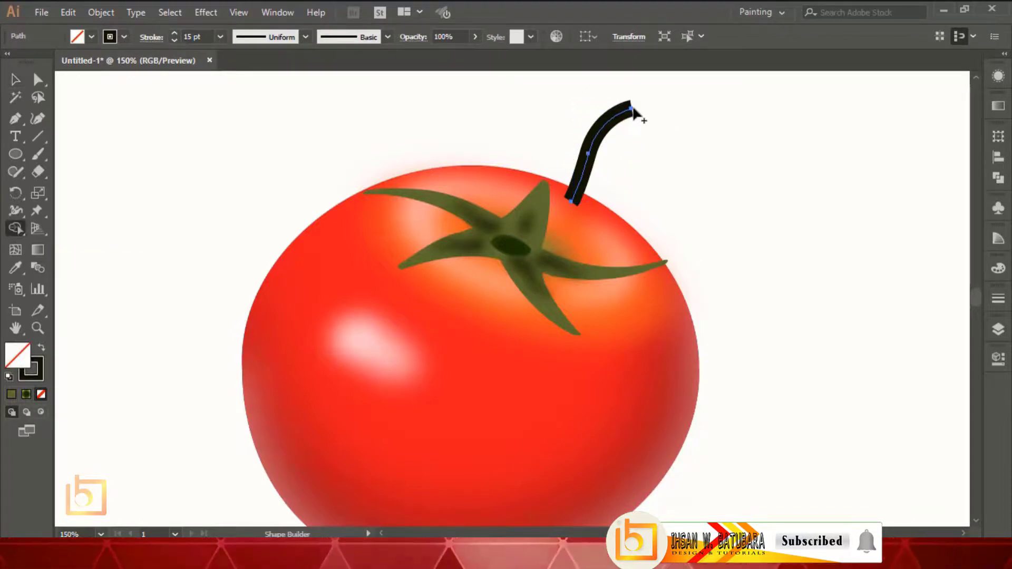
# Step: Widen the stem's upper end to about 22.96 pt with the Width tool and move the stem off the tomato onto the blank canvas
pyautogui.moveTo(633, 105); pyautogui.dragTo(639, 118)
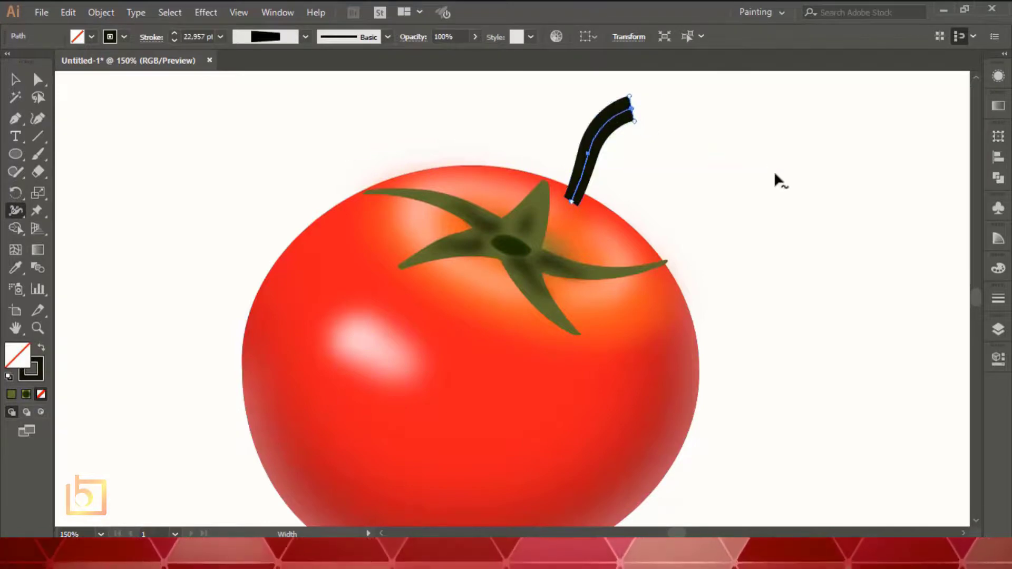
pyautogui.click(16, 80)
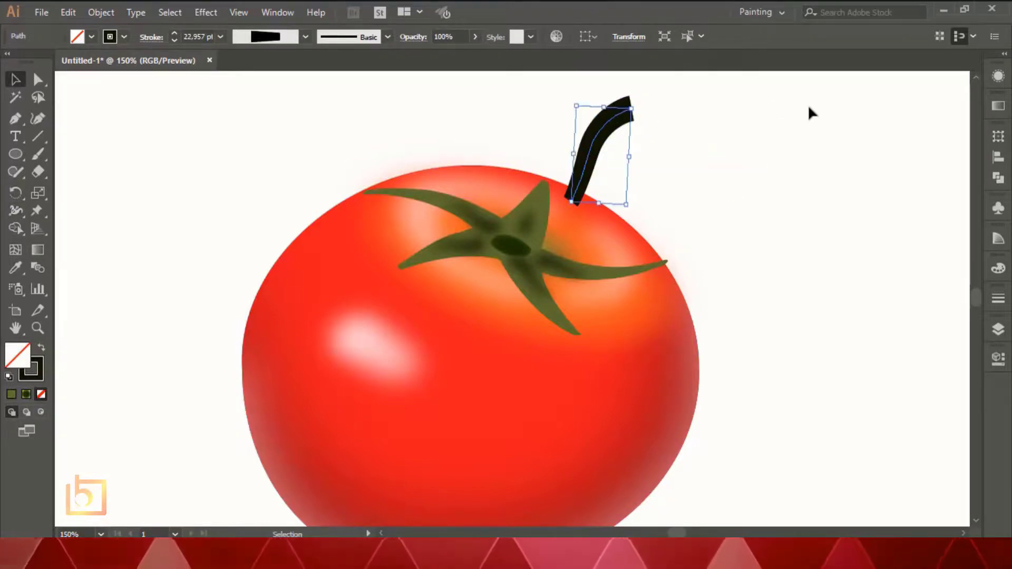
pyautogui.moveTo(589, 159); pyautogui.dragTo(718, 180)
pyautogui.click(788, 328)
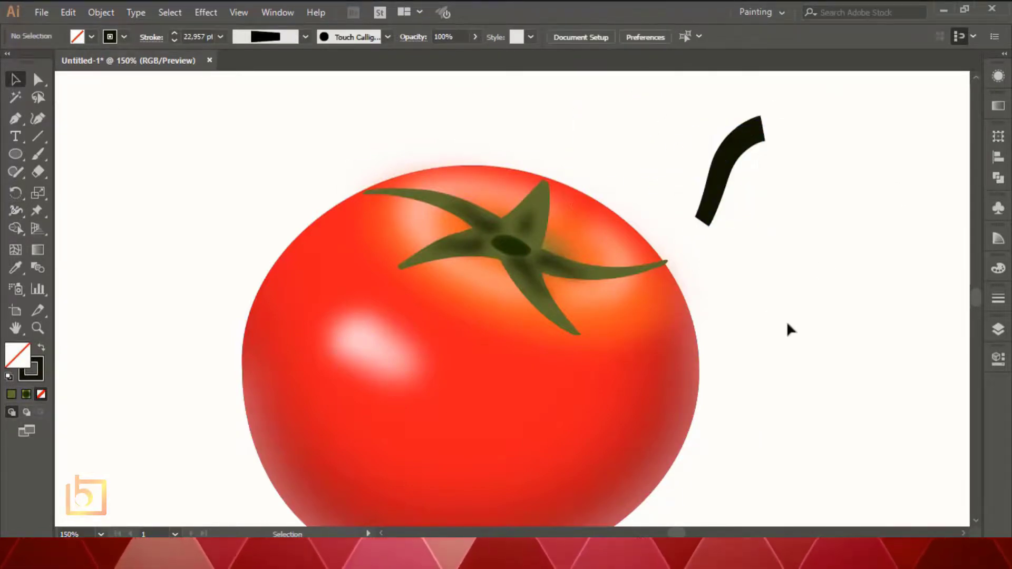
# Step: Expand the appearance of the stem stroke into a filled shape and deselect it
pyautogui.click(713, 171)
pyautogui.click(100, 12)
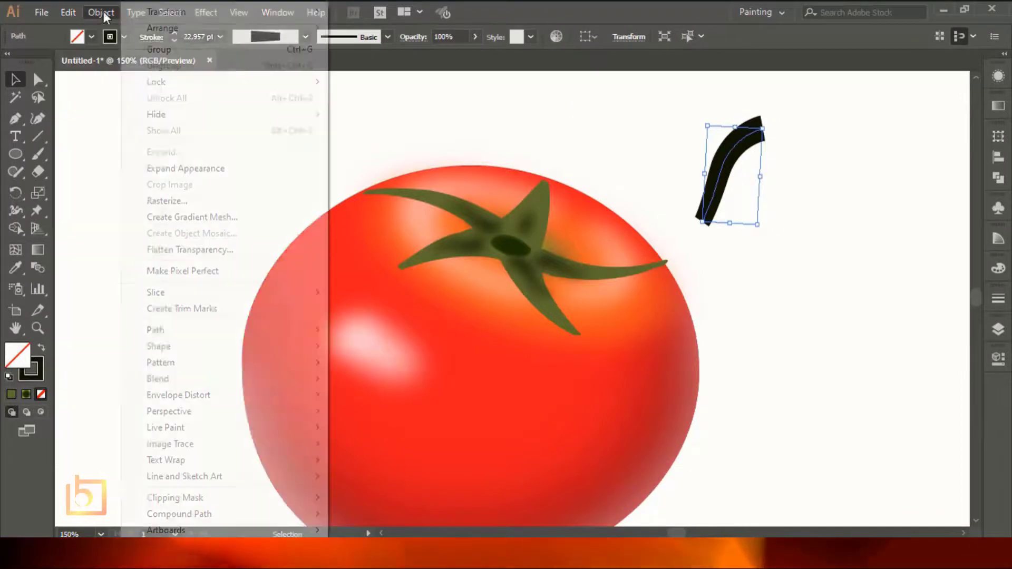
pyautogui.click(195, 167)
pyautogui.click(689, 167)
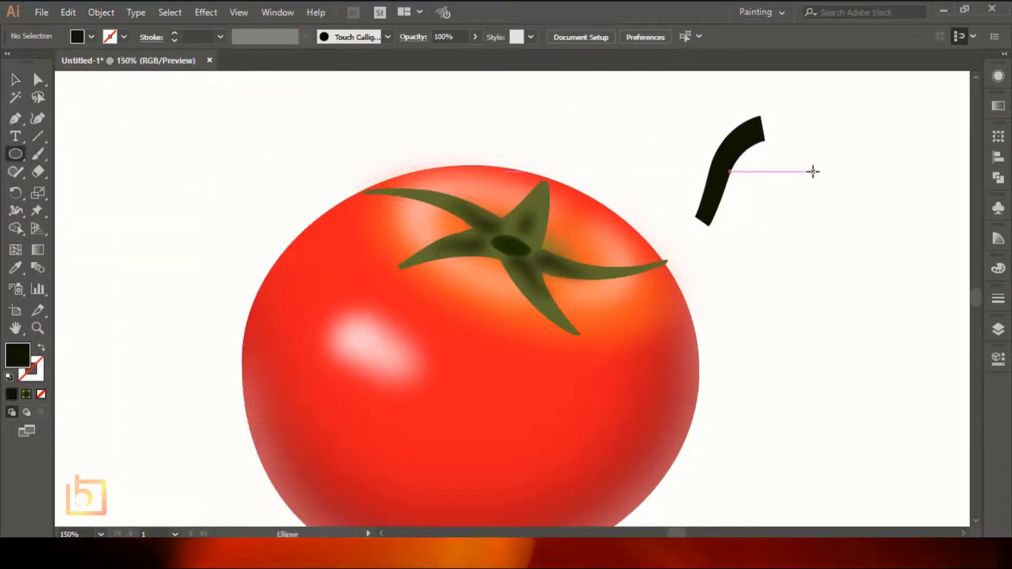
# Step: Draw a small ellipse of about 20 by 15 px in the stem's colour and place it over the stem's lower end
pyautogui.moveTo(680, 191); pyautogui.dragTo(695, 195)
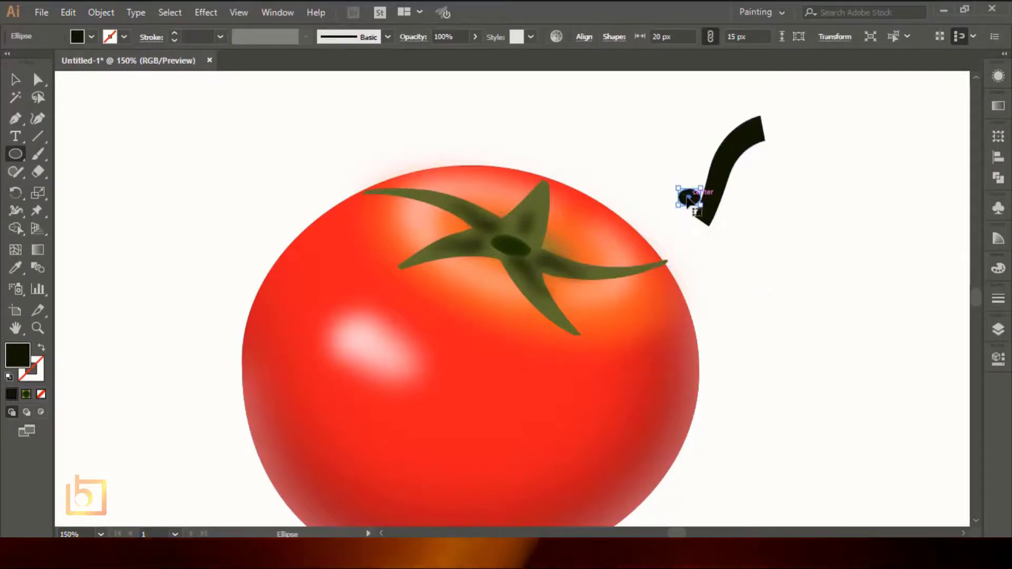
pyautogui.click(19, 82)
pyautogui.moveTo(690, 199); pyautogui.dragTo(707, 223)
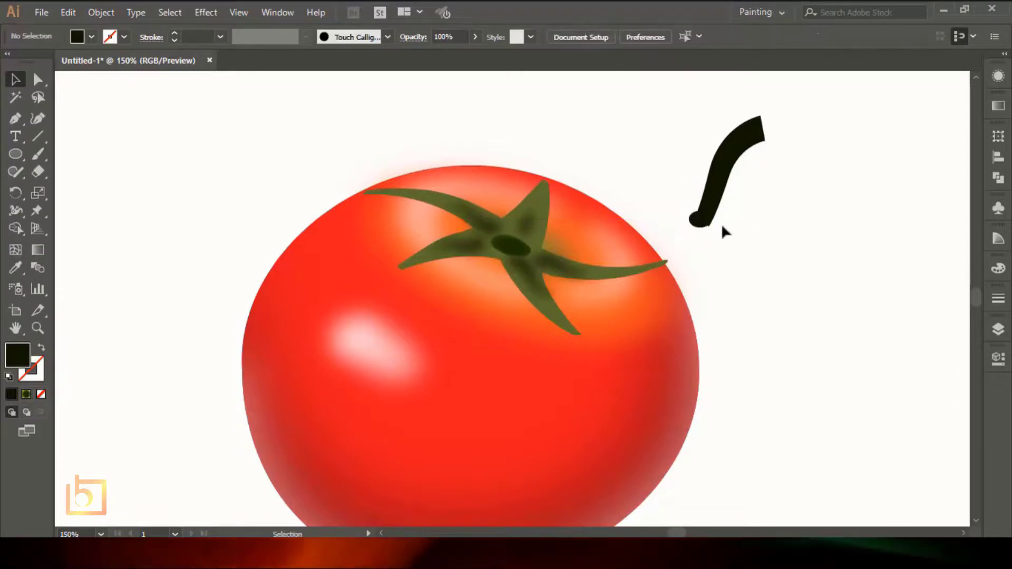
pyautogui.click(792, 306)
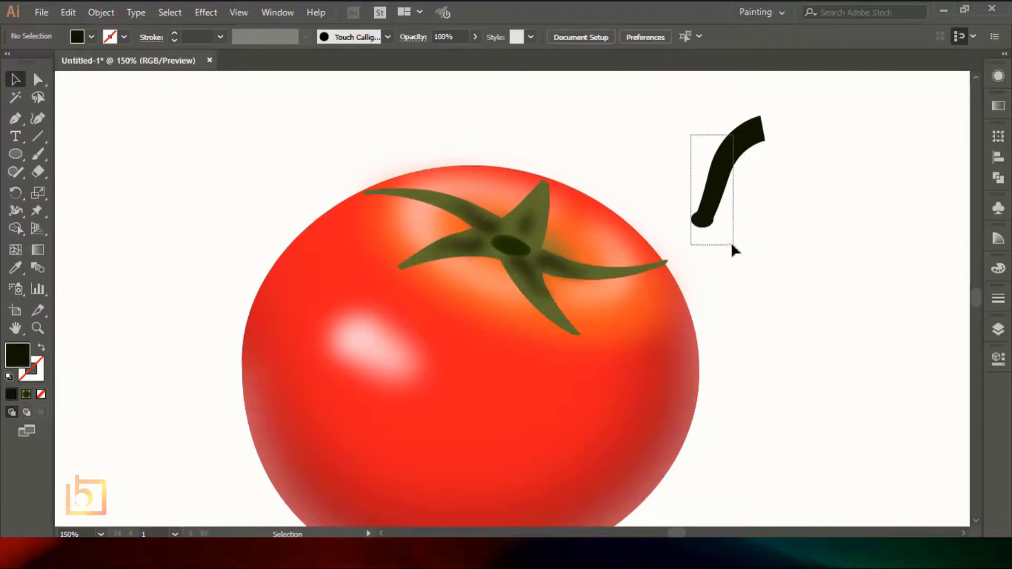
# Step: Unite the stem and the small ellipse at its base into one shape
pyautogui.moveTo(732, 246); pyautogui.dragTo(733, 247)
pyautogui.click(998, 177)
pyautogui.hotkey('ctrl', 'g')
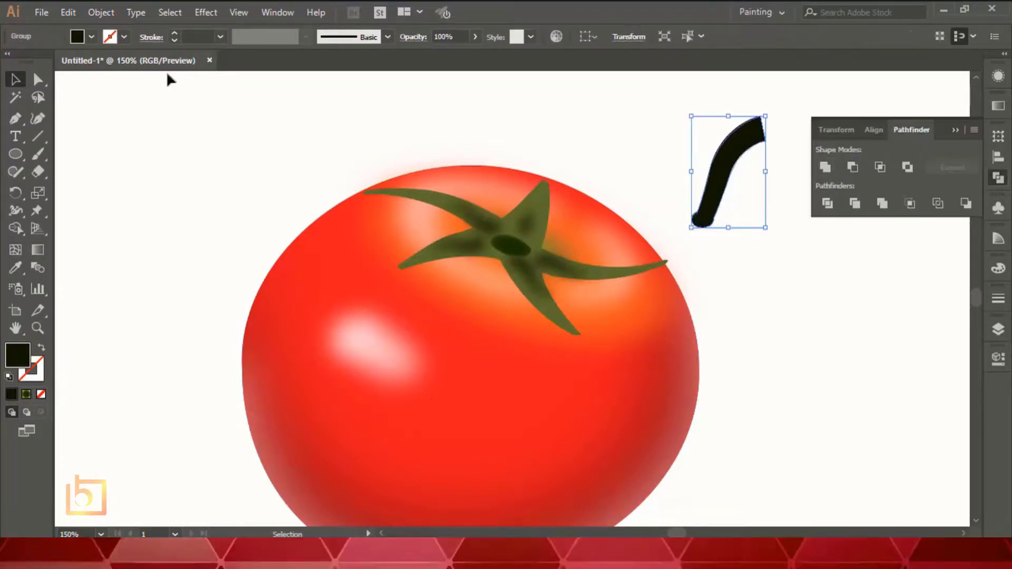
# Step: Trim the anchor points around the stem's lower end and place the stem on the centre of the calyx
pyautogui.press('a')
pyautogui.click(732, 238)
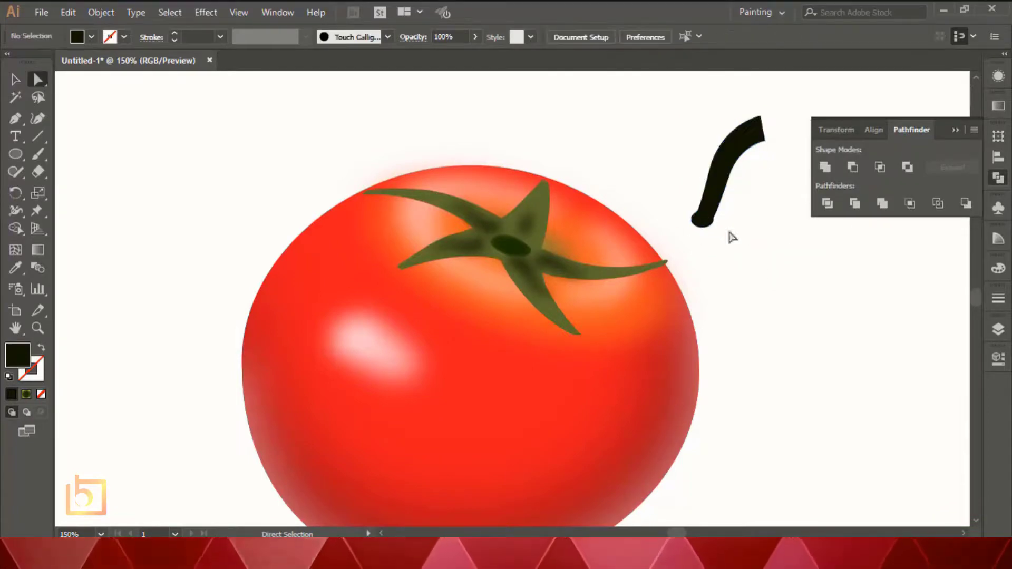
pyautogui.moveTo(686, 202); pyautogui.dragTo(727, 212)
pyautogui.click(764, 271)
pyautogui.press('v')
pyautogui.hotkey('ctrl', '0')
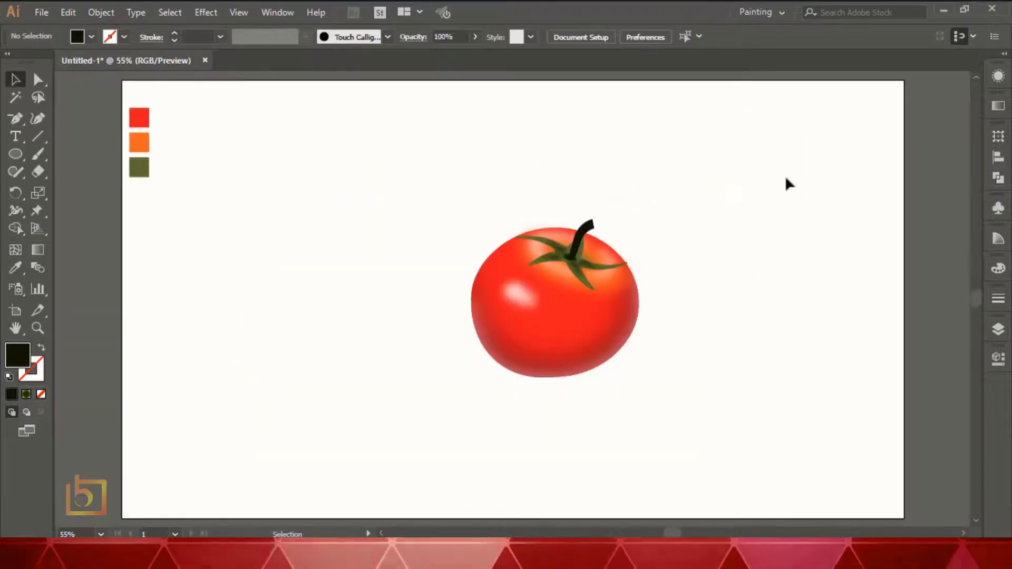
# Step: Nudge the stem slightly up and left so its foot sits in the dark centre of the calyx
pyautogui.click(582, 235)
pyautogui.hotkey('ctrl', '=')
pyautogui.hotkey('ctrl', '=')
pyautogui.hotkey('ctrl', '=')
pyautogui.hotkey('ctrl', '=')
pyautogui.hotkey('ctrl', '=')
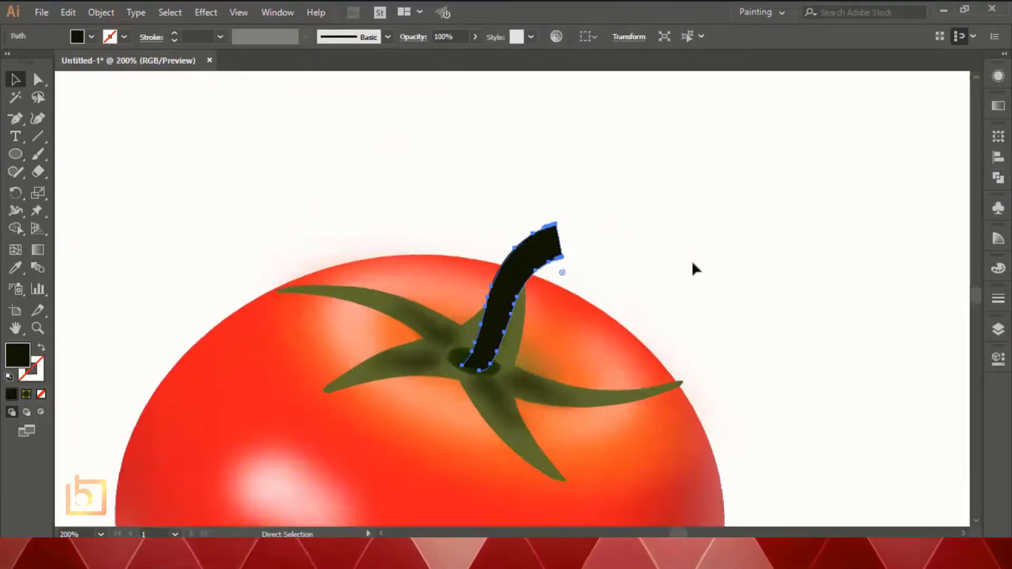
pyautogui.press('Up')
pyautogui.press('Up')
pyautogui.press('Up')
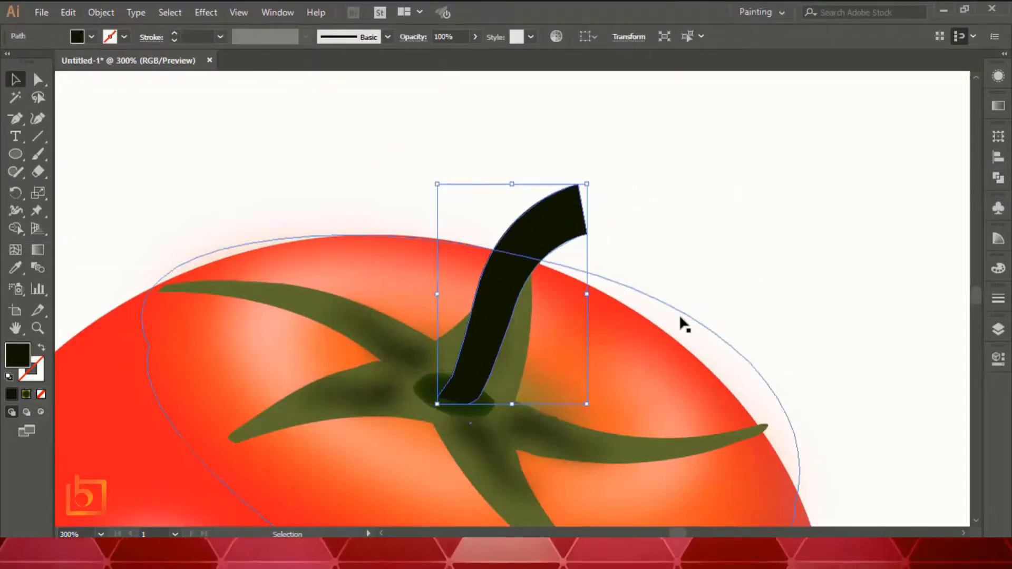
pyautogui.press('Left')
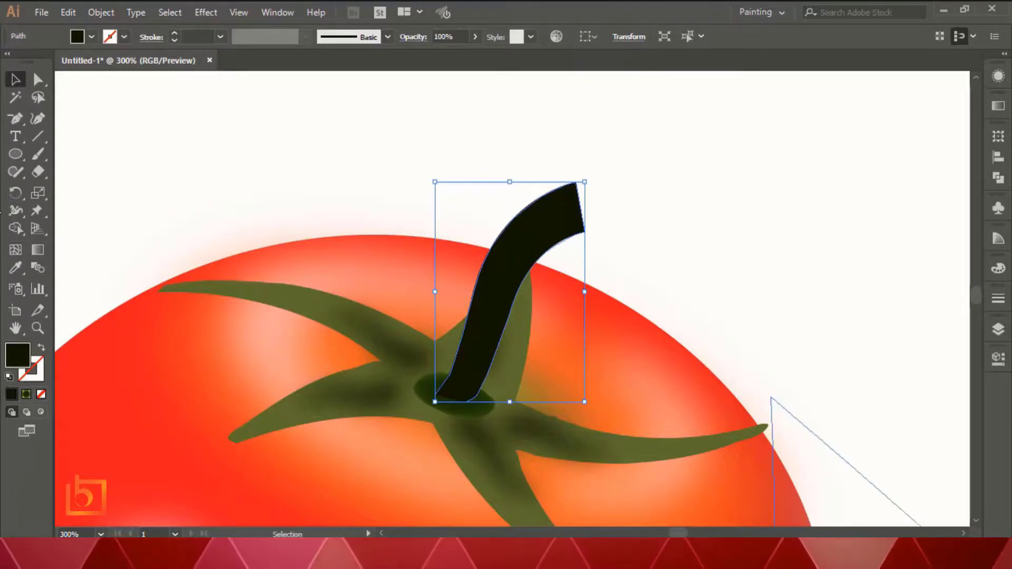
# Step: Draw a closed filled patch with the Pen tool around the stem's foot, inside the dark centre of the calyx
pyautogui.click(18, 153)
pyautogui.moveTo(16, 118); pyautogui.dragTo(93, 119)
pyautogui.click(455, 377)
pyautogui.moveTo(431, 388); pyautogui.dragTo(437, 407)
pyautogui.moveTo(453, 408); pyautogui.dragTo(473, 406)
pyautogui.click(483, 368)
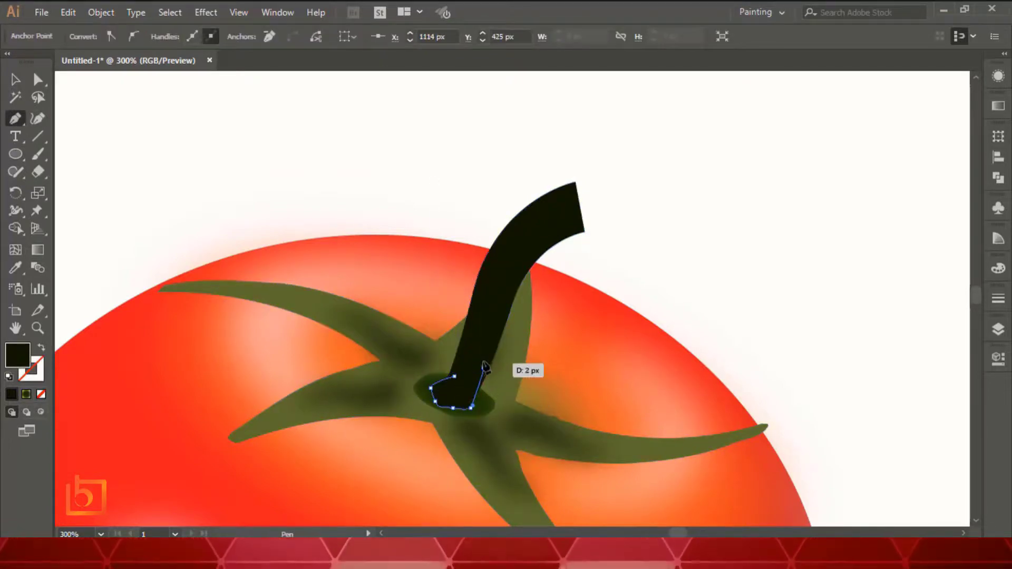
pyautogui.click(462, 368)
pyautogui.click(17, 81)
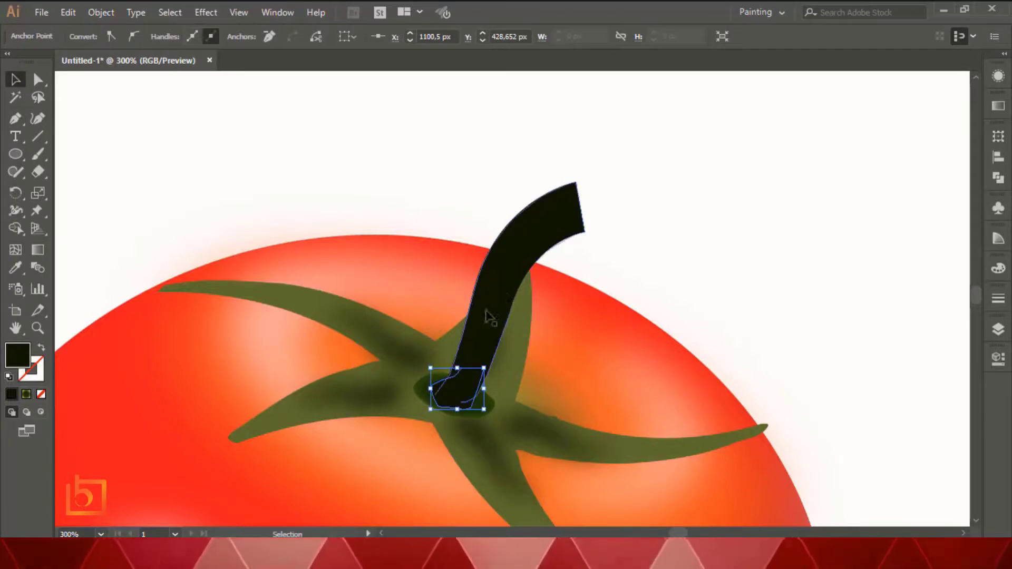
# Step: Unite the foot patch with the stem and deselect the result
pyautogui.keyDown('shift'); pyautogui.click(514, 275); pyautogui.keyUp('shift')
pyautogui.click(999, 178)
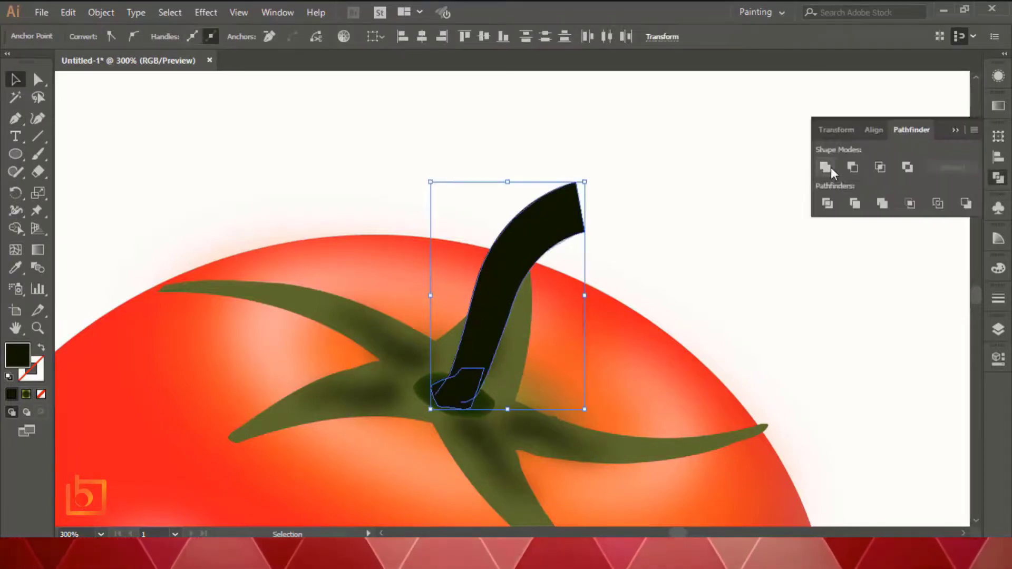
pyautogui.click(829, 169)
pyautogui.click(777, 217)
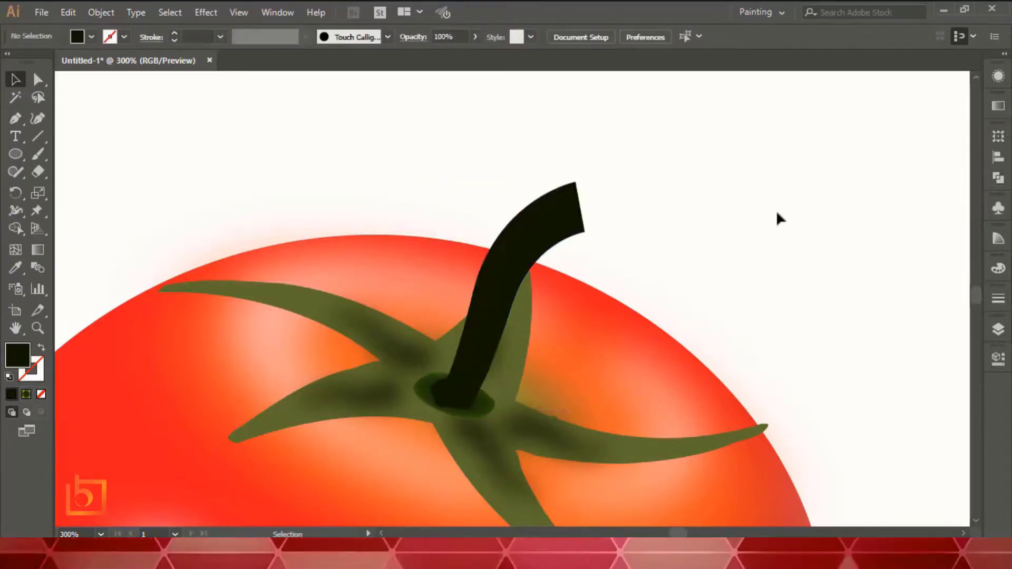
# Step: Delete the surplus anchor points at the lower corner of the stem's cut end
pyautogui.click(567, 214)
pyautogui.click(39, 80)
pyautogui.click(707, 198)
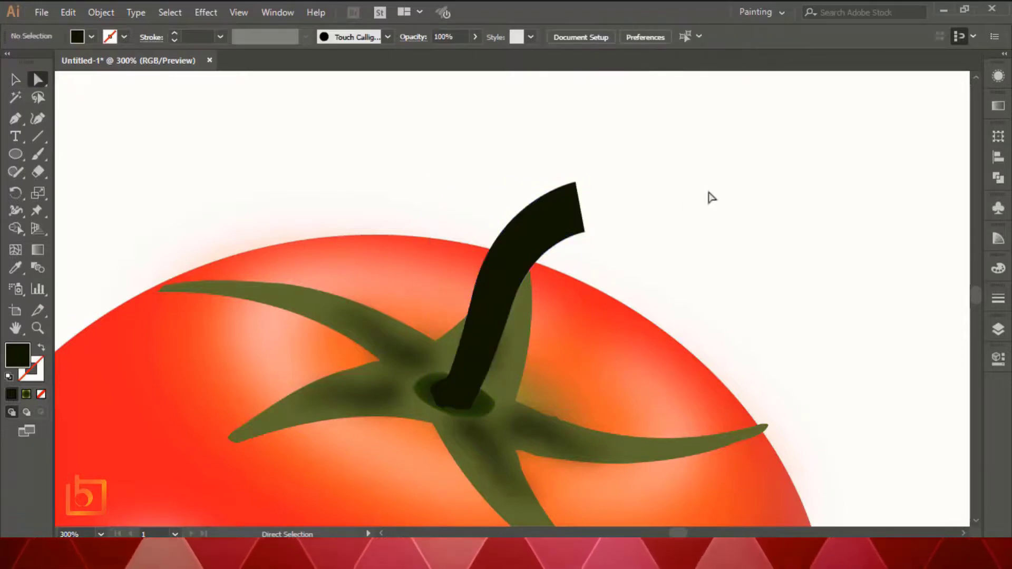
pyautogui.click(584, 232)
pyautogui.hotkey('ctrl', '+')
pyautogui.hotkey('ctrl', '+')
pyautogui.hotkey('ctrl', '+')
pyautogui.hotkey('ctrl', '+')
pyautogui.hotkey('ctrl', '+')
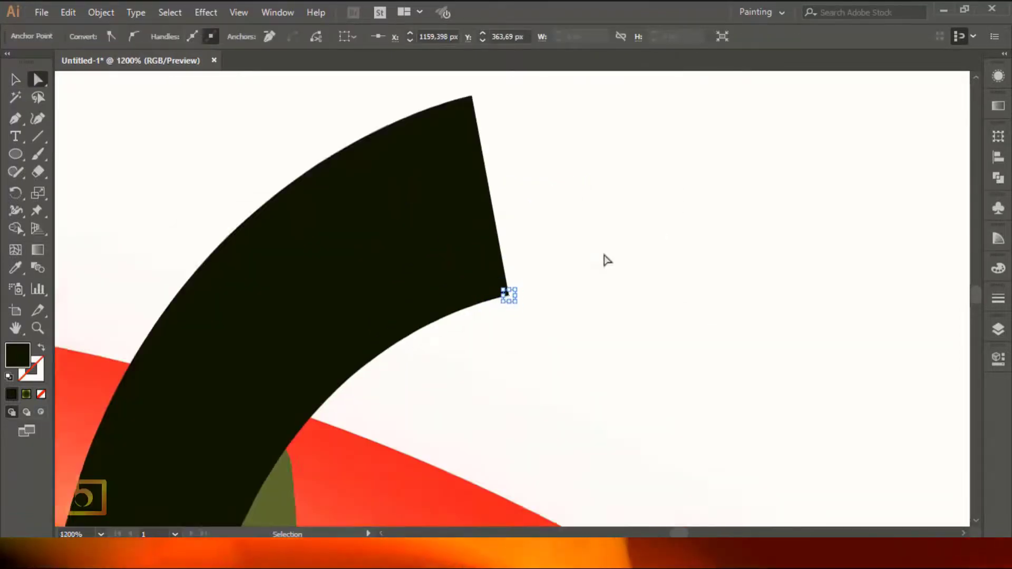
pyautogui.click(15, 79)
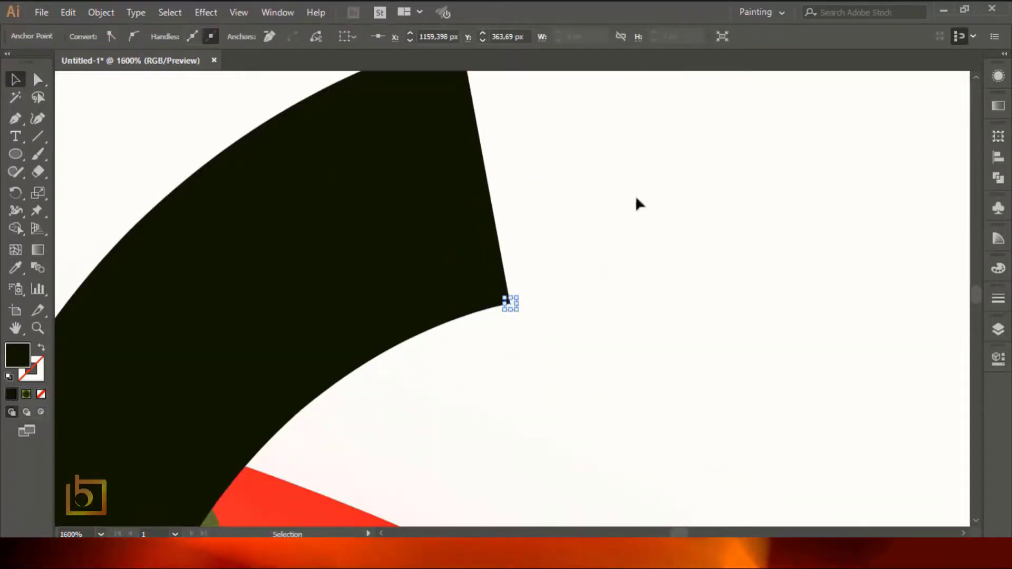
pyautogui.click(38, 80)
pyautogui.press('z')
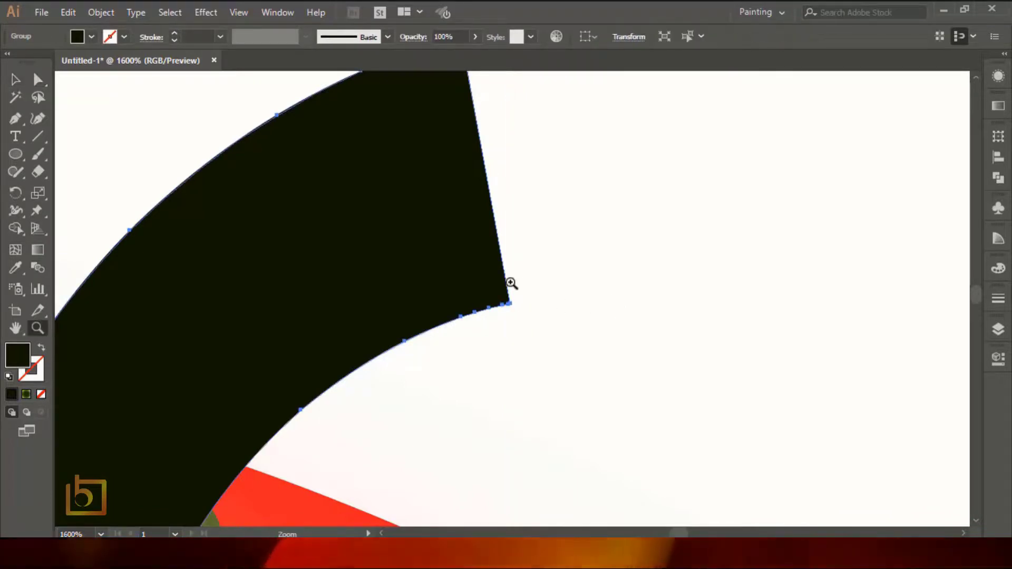
pyautogui.moveTo(508, 283); pyautogui.dragTo(579, 361)
pyautogui.moveTo(14, 121); pyautogui.dragTo(93, 153)
pyautogui.click(470, 218)
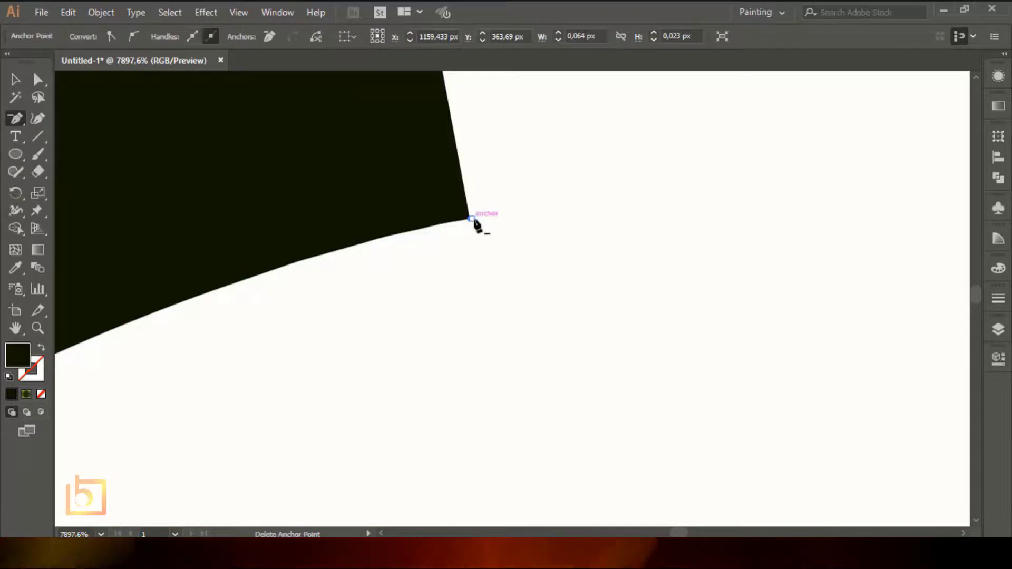
pyautogui.click(474, 223)
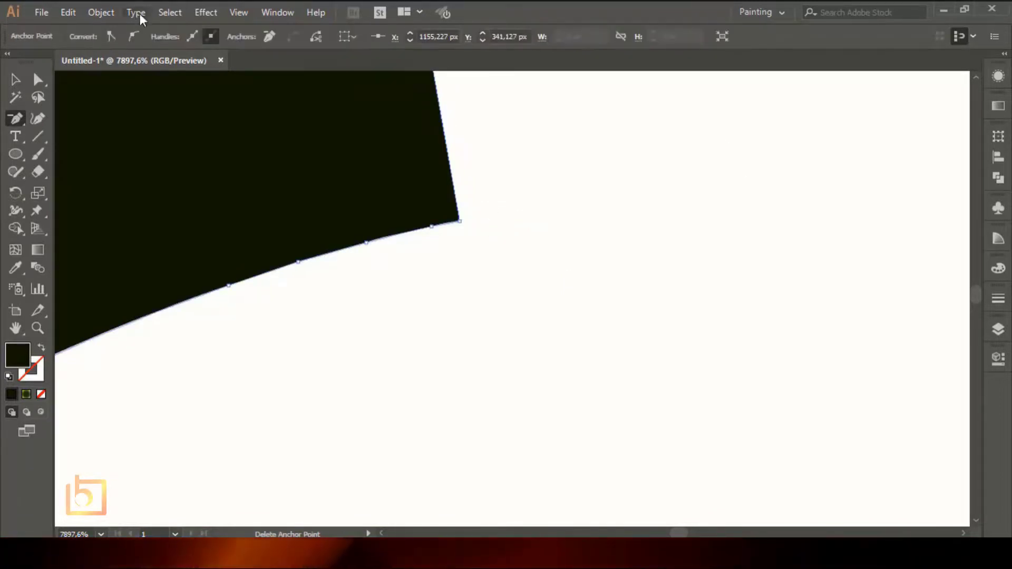
# Step: Round the lower corner of the stem's cut end to a radius of about 1.63 px
pyautogui.moveTo(459, 221); pyautogui.dragTo(450, 120)
pyautogui.hotkey('ctrl', '-')
pyautogui.hotkey('ctrl', '-')
pyautogui.hotkey('ctrl', '-')
pyautogui.hotkey('ctrl', '-')
pyautogui.hotkey('ctrl', '-')
pyautogui.hotkey('ctrl', '-')
pyautogui.hotkey('ctrl', '-')
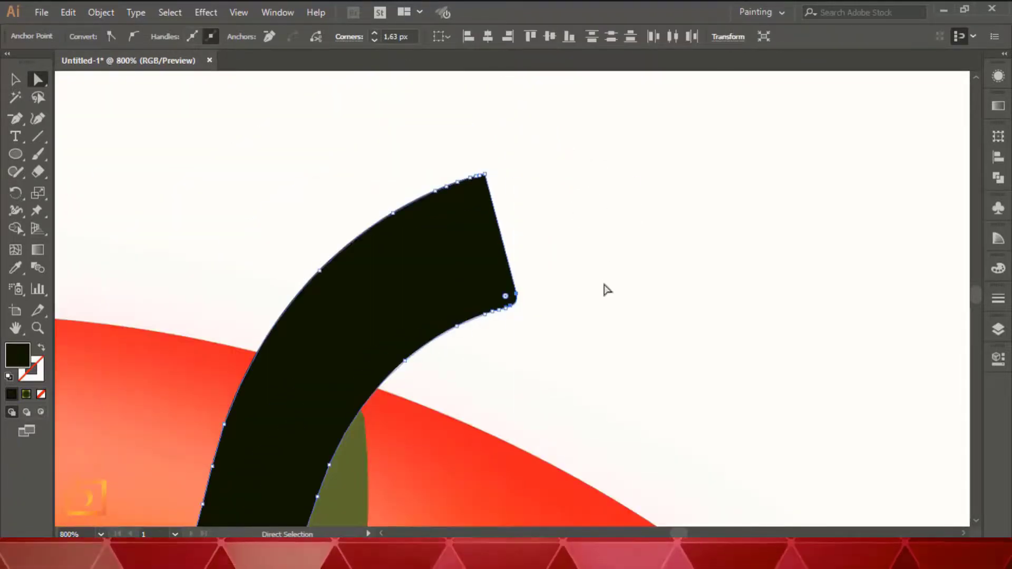
# Step: Delete the surplus anchor points clustered at the upper corner of the stem's cut end
pyautogui.click(486, 178)
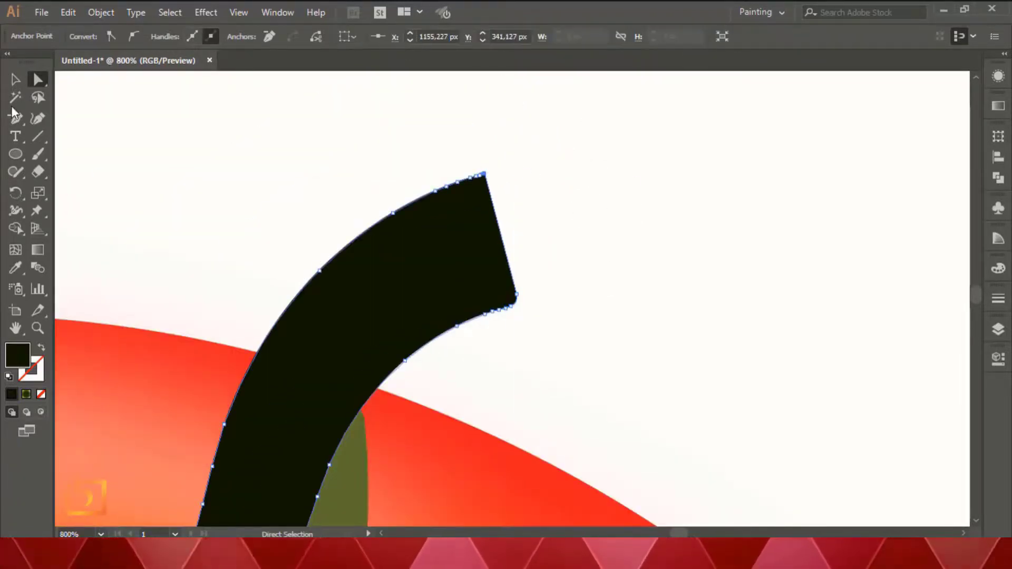
pyautogui.press('p')
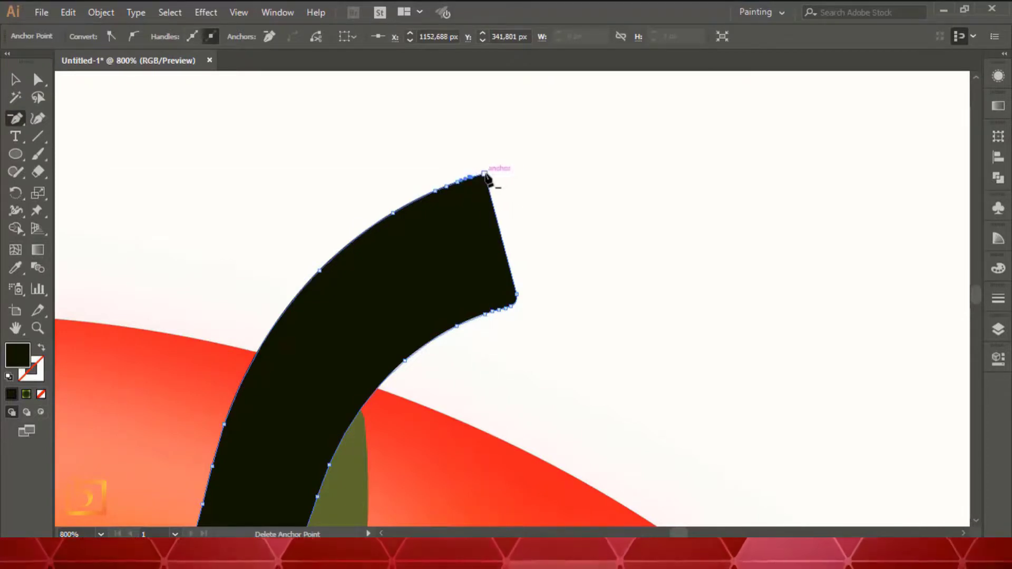
pyautogui.click(484, 175)
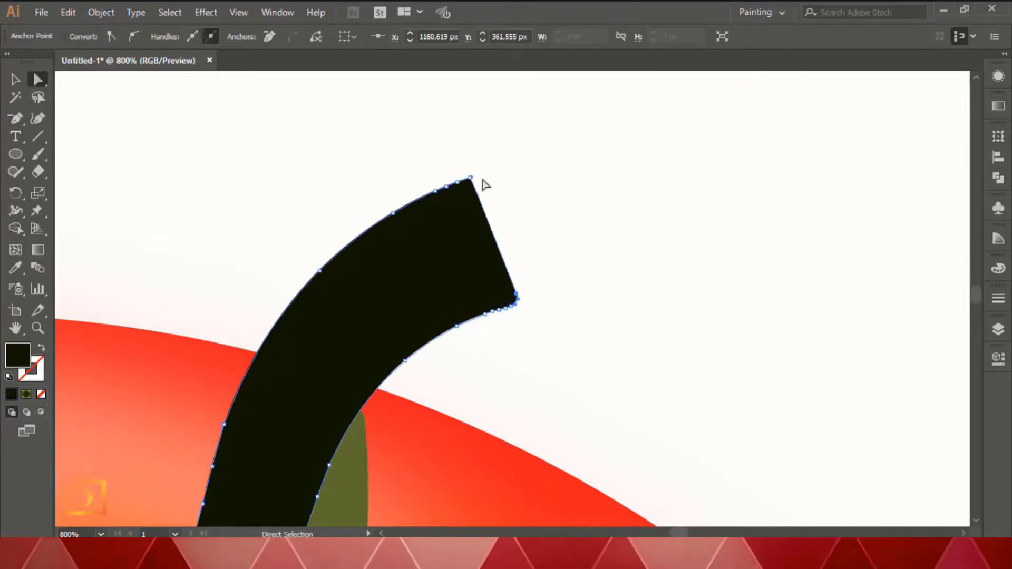
pyautogui.moveTo(471, 179); pyautogui.dragTo(478, 145)
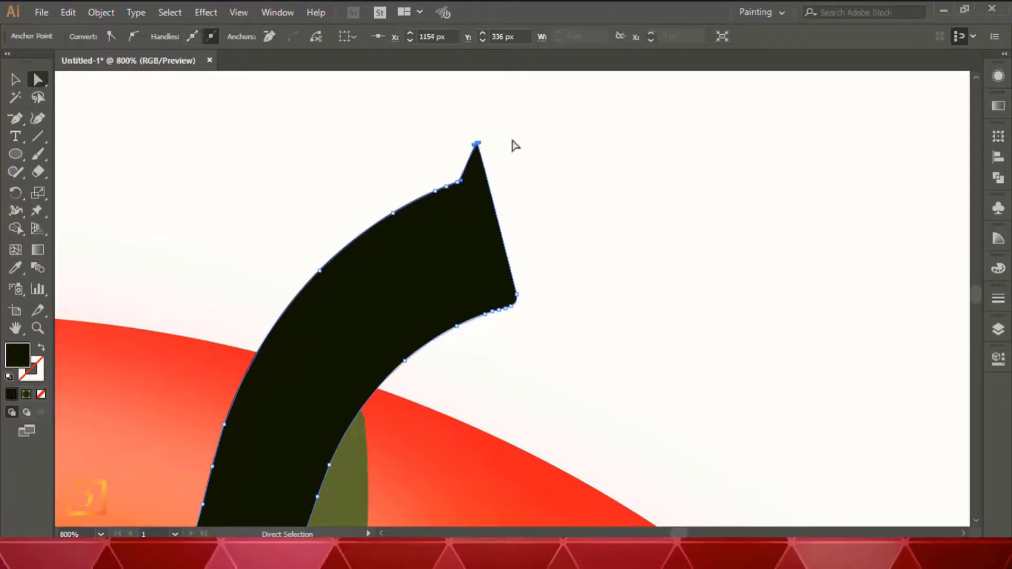
pyautogui.press('Delete')
pyautogui.click(457, 182)
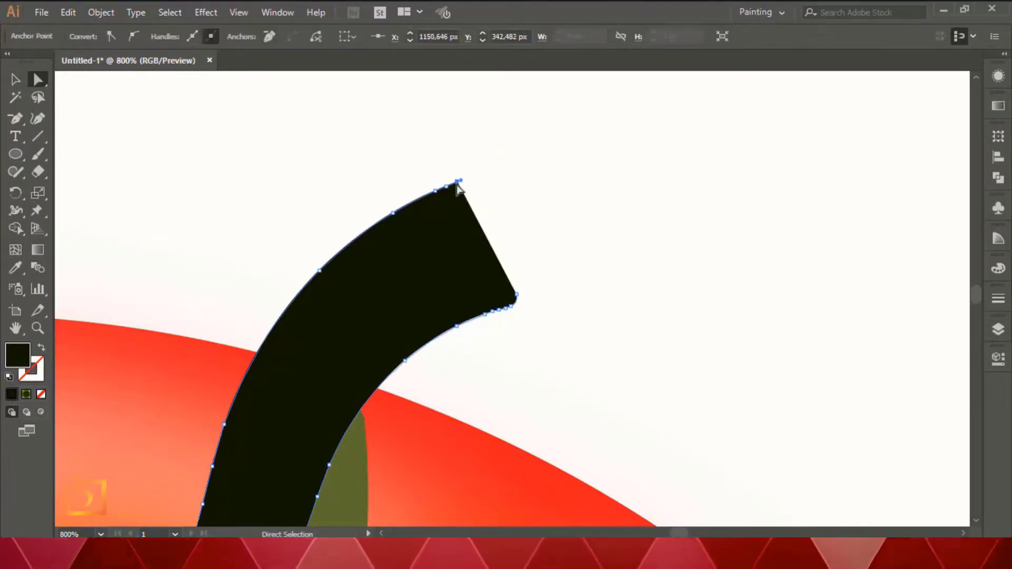
# Step: Round the upper corner of the stem's cut end and deselect the stem
pyautogui.moveTo(461, 180); pyautogui.dragTo(543, 269)
pyautogui.click(506, 187)
pyautogui.click(450, 192)
pyautogui.click(660, 227)
pyautogui.click(448, 189)
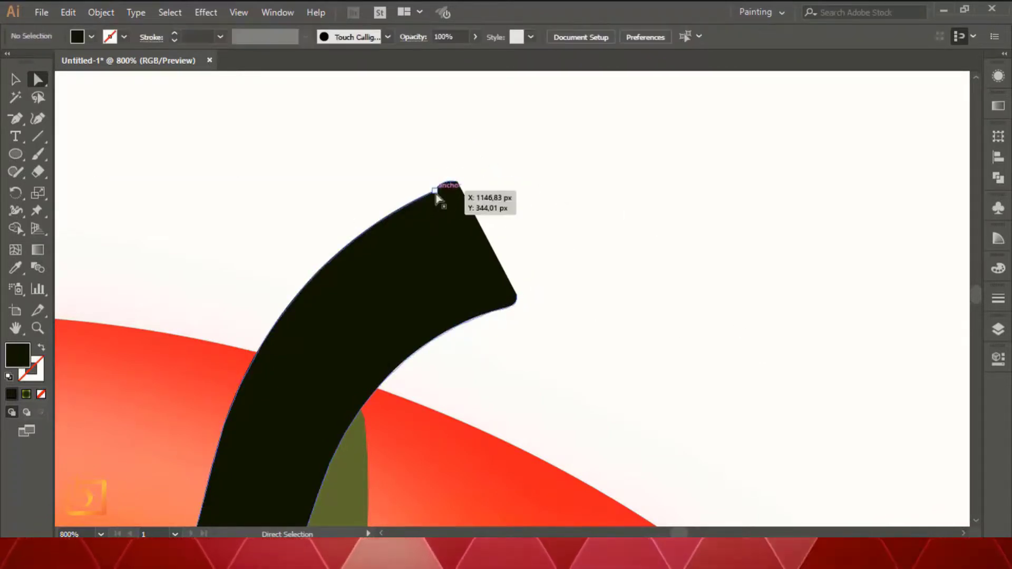
pyautogui.click(15, 79)
pyautogui.click(737, 236)
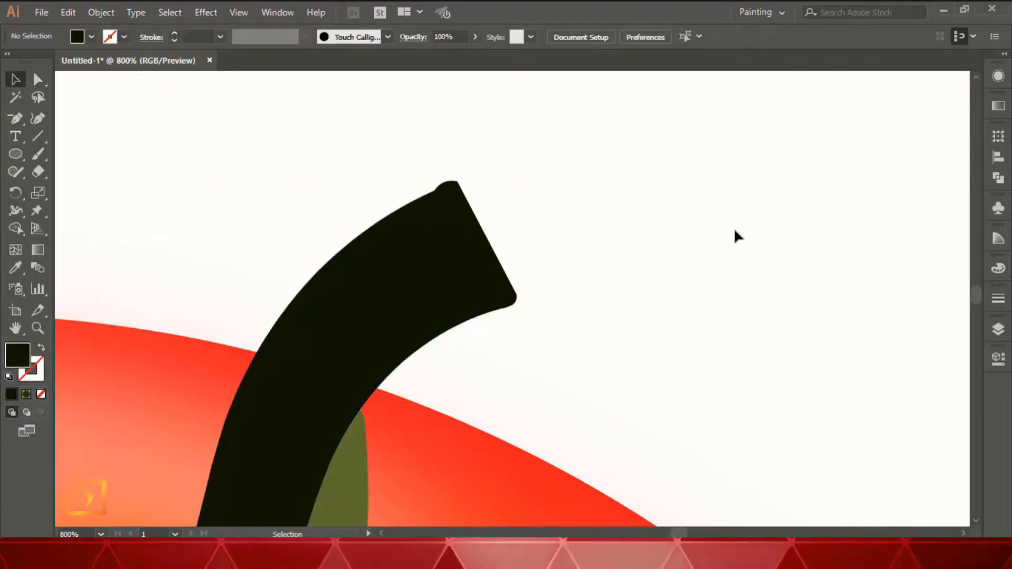
# Step: Draw a narrow ellipse about 5 by 21 px and tilt it across the stem's cut end
pyautogui.rightClick(16, 154)
pyautogui.moveTo(522, 146); pyautogui.dragTo(594, 293)
pyautogui.click(15, 154)
pyautogui.moveTo(610, 145); pyautogui.dragTo(559, 130)
pyautogui.moveTo(601, 286); pyautogui.dragTo(597, 275)
pyautogui.moveTo(574, 218); pyautogui.dragTo(463, 235)
pyautogui.click(633, 287)
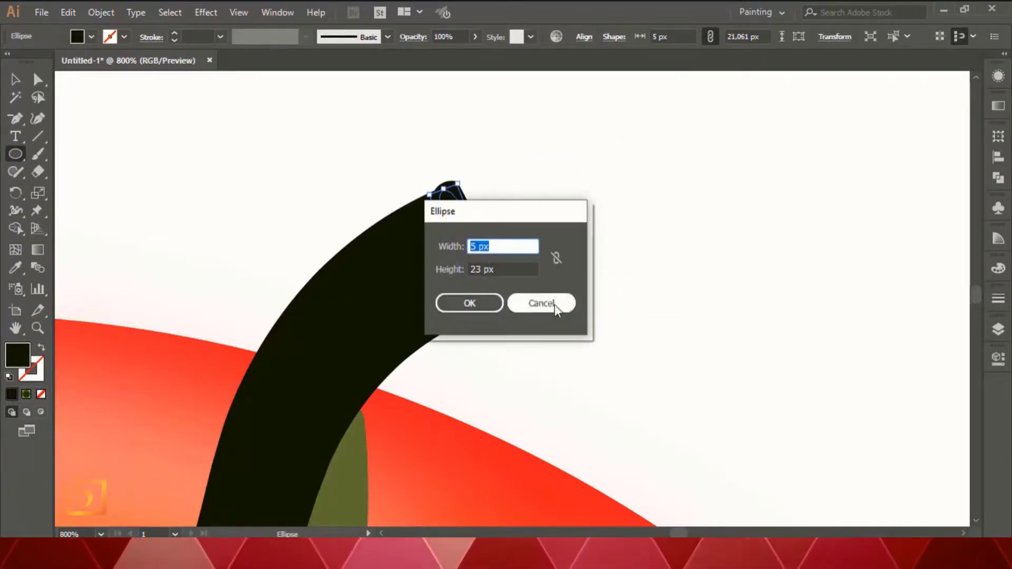
pyautogui.click(555, 305)
# Step: Fill the narrow ellipse with the green radial gradient and rearrange its colour stops so light green sits between dark green ends
pyautogui.click(997, 106)
pyautogui.click(814, 126)
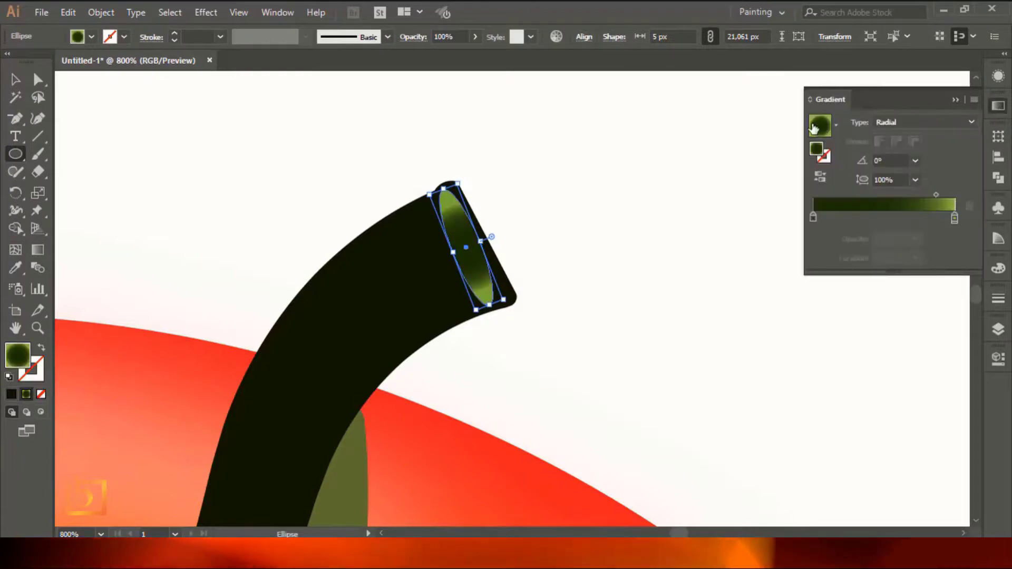
pyautogui.moveTo(813, 219)
pyautogui.mouseDown()
pyautogui.moveTo(900, 222)
pyautogui.moveTo(825, 229)
pyautogui.mouseUp()
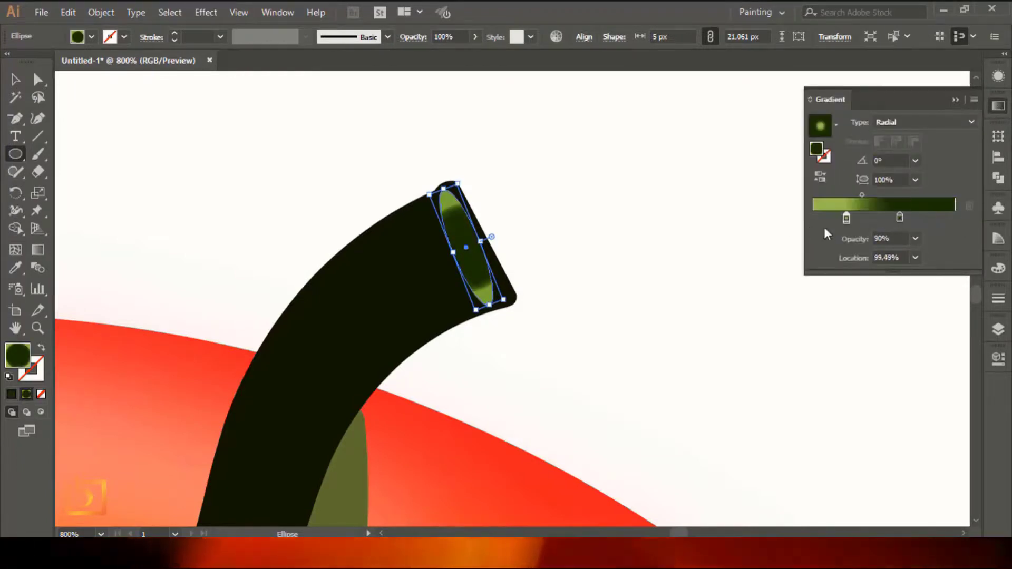
pyautogui.click(955, 219)
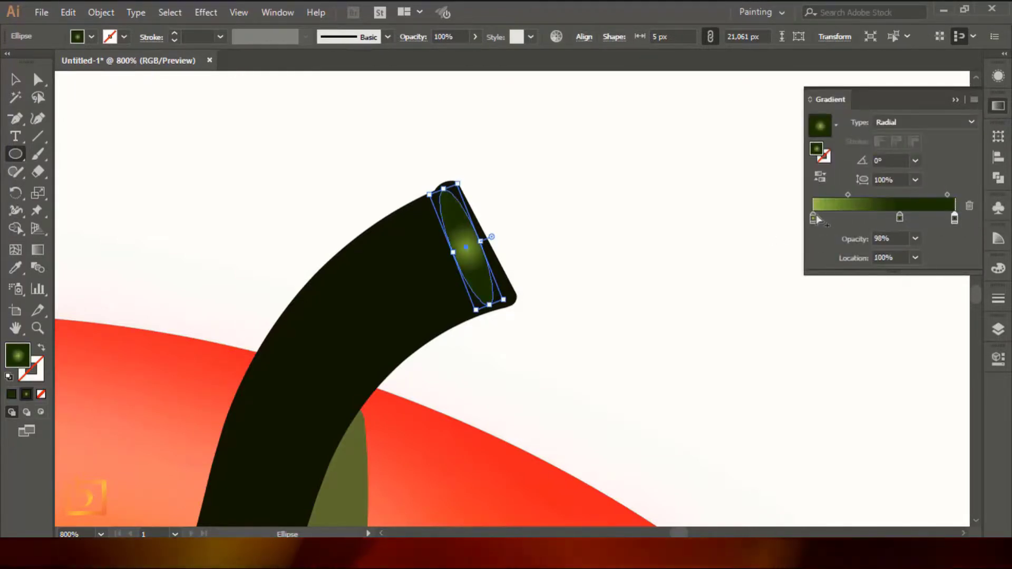
pyautogui.moveTo(900, 219); pyautogui.dragTo(813, 219)
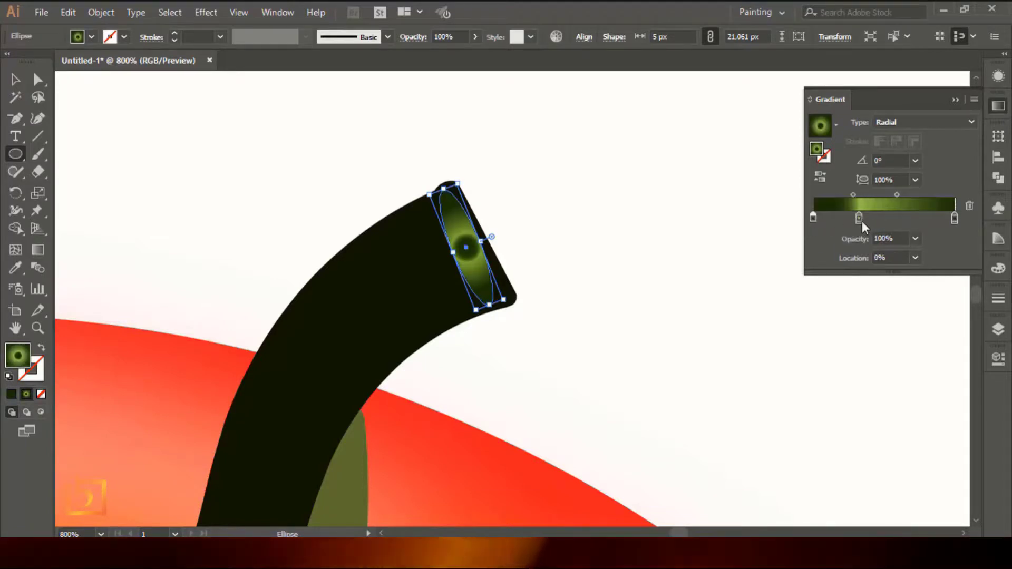
# Step: Set the first colour stop of the ellipse's gradient to the light green swatch (R=140 G=198 B=63)
pyautogui.doubleClick(814, 220)
pyautogui.click(768, 294)
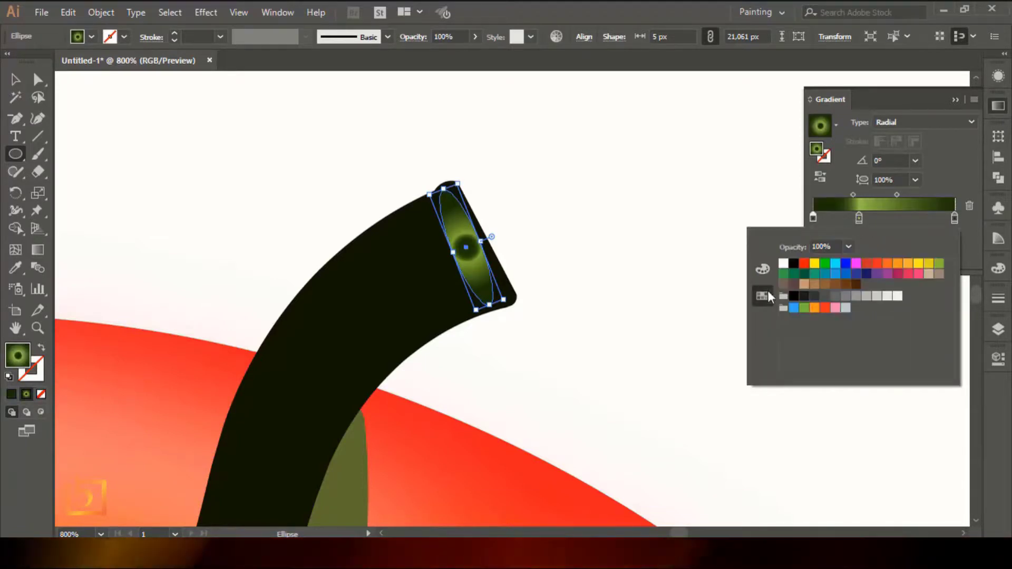
pyautogui.click(940, 267)
pyautogui.click(939, 130)
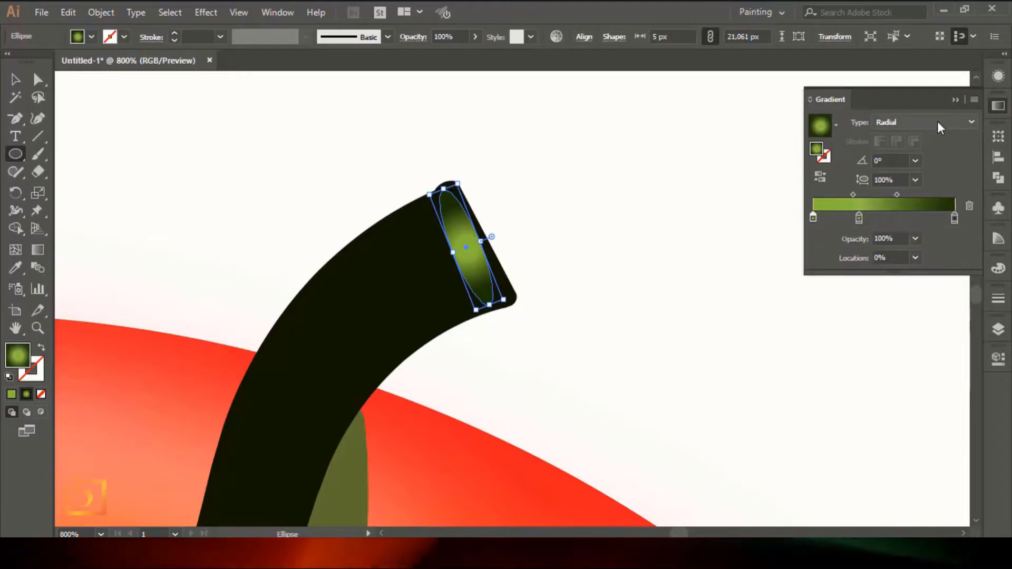
# Step: Align the ellipse's radial gradient with its tilt at about -66.4° and narrow its aspect ratio to about 25%
pyautogui.press('g')
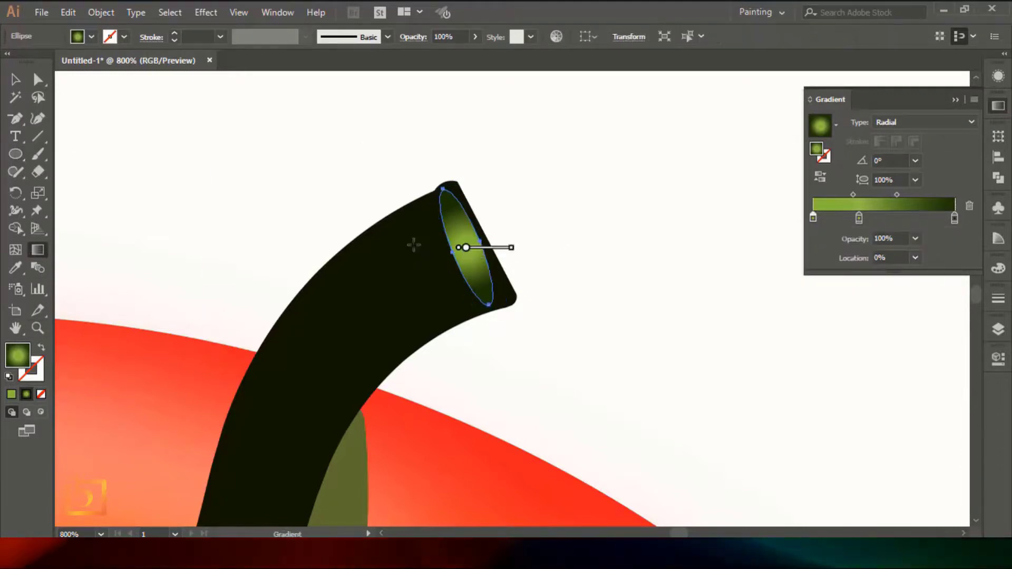
pyautogui.moveTo(422, 248)
pyautogui.mouseDown()
pyautogui.moveTo(444, 249)
pyautogui.moveTo(480, 279)
pyautogui.mouseUp()
pyautogui.moveTo(457, 225); pyautogui.dragTo(448, 187)
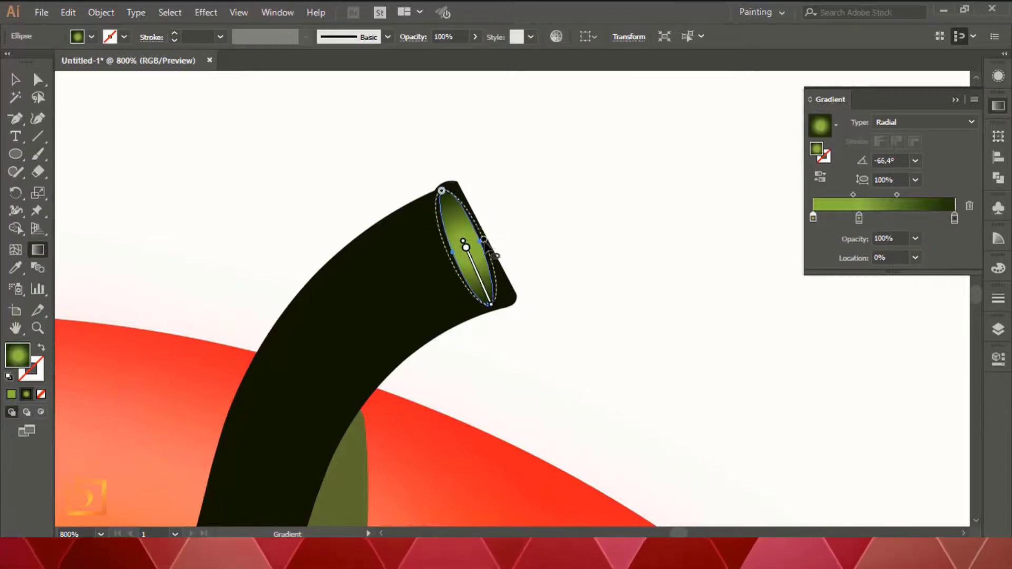
pyautogui.moveTo(485, 249); pyautogui.dragTo(485, 249)
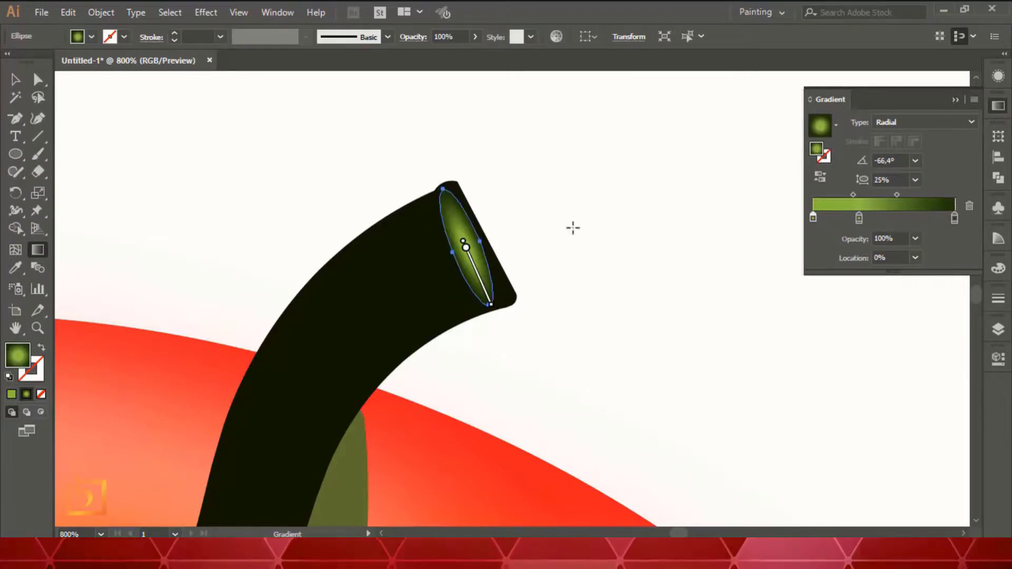
# Step: Set the gradient's outer stop to dark yellow, shift its midpoint to about 86.74%, and deselect the ellipse
pyautogui.doubleClick(955, 218)
pyautogui.click(939, 264)
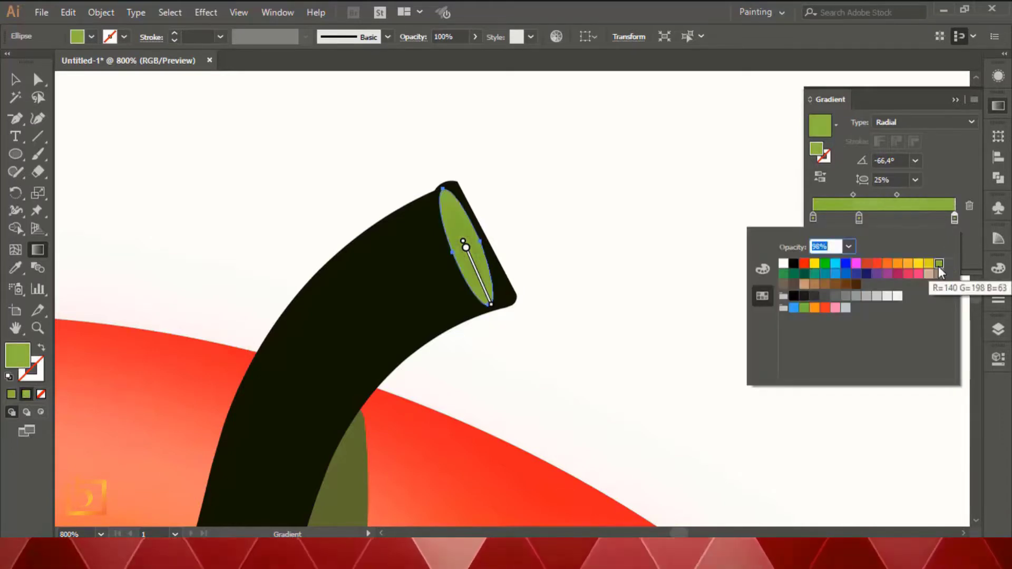
pyautogui.click(929, 263)
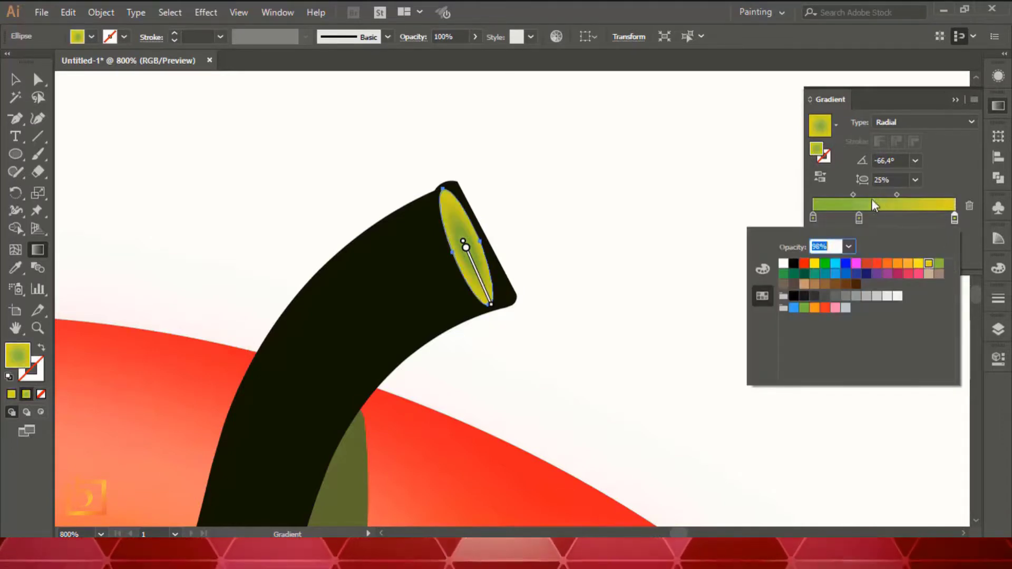
pyautogui.click(932, 201)
pyautogui.moveTo(897, 195); pyautogui.dragTo(943, 198)
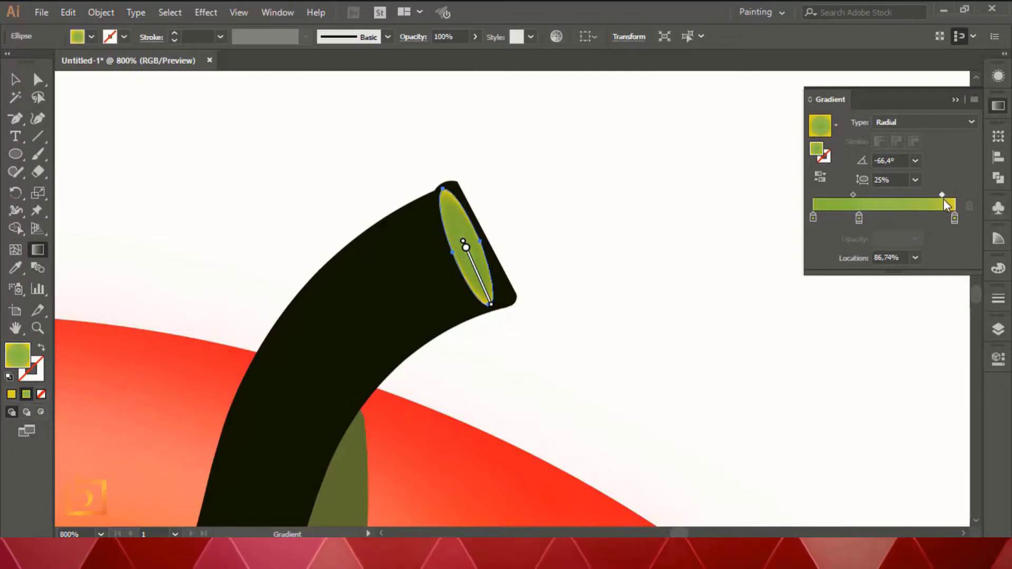
pyautogui.click(956, 99)
pyautogui.press('v')
pyautogui.click(93, 145)
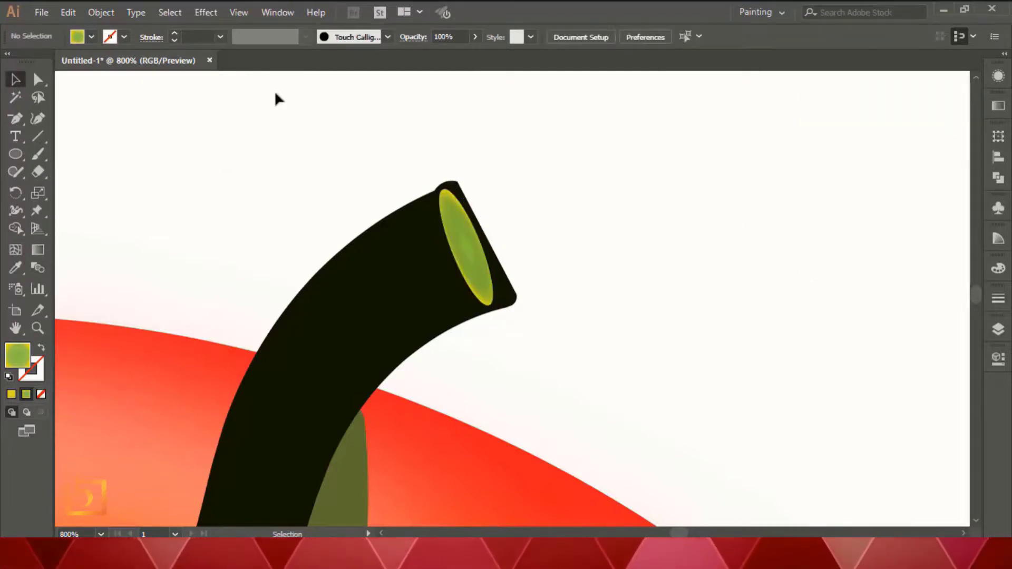
# Step: Draw a closed Pen path over the outer edge of the stem's cut end, with its inner side following the ellipse
pyautogui.moveTo(16, 119); pyautogui.dragTo(58, 111)
pyautogui.click(441, 167)
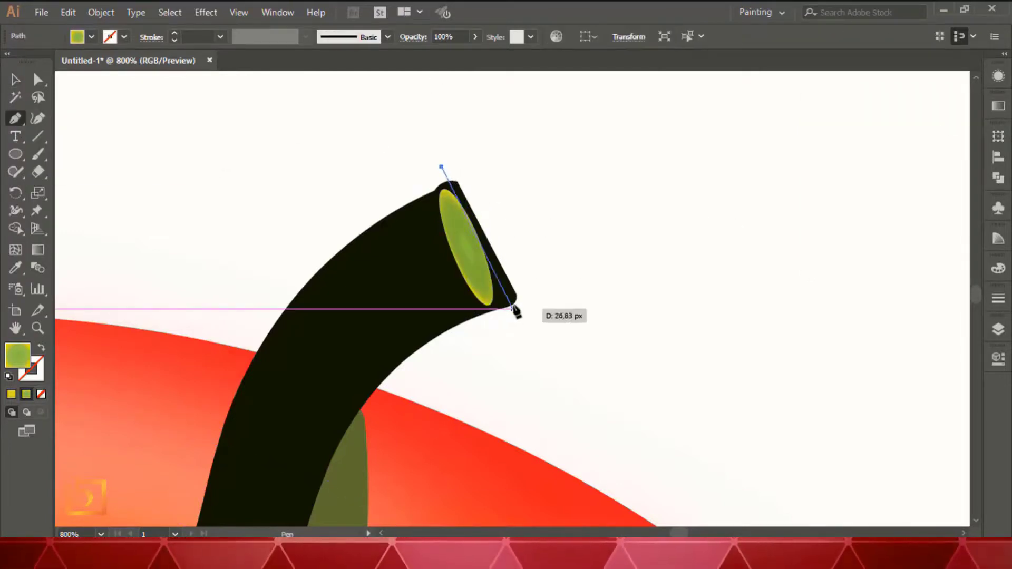
pyautogui.moveTo(507, 315)
pyautogui.mouseDown()
pyautogui.moveTo(501, 344)
pyautogui.moveTo(515, 372)
pyautogui.moveTo(501, 317)
pyautogui.moveTo(496, 356)
pyautogui.mouseUp()
pyautogui.click(519, 321)
pyautogui.moveTo(567, 221); pyautogui.dragTo(567, 214)
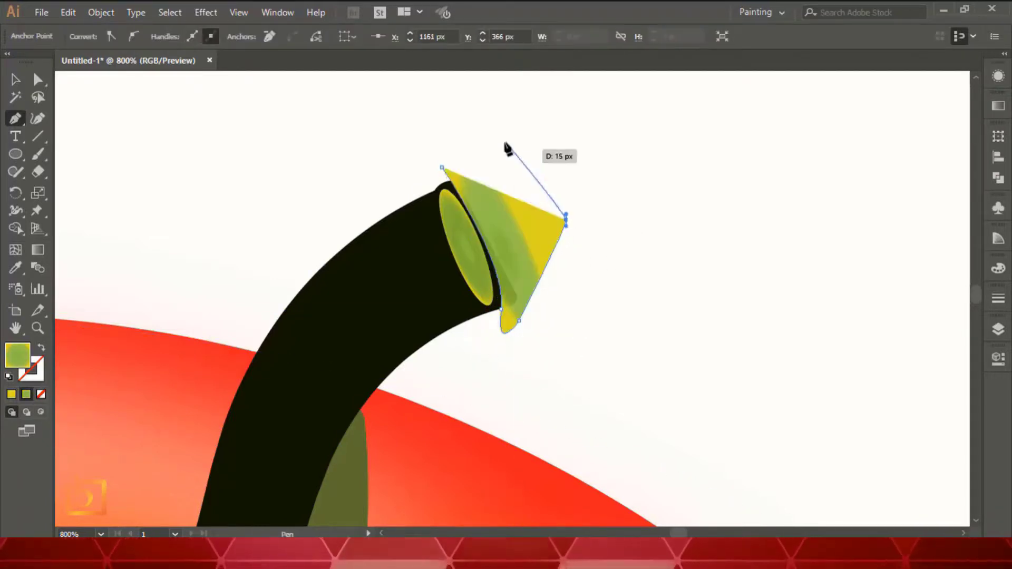
pyautogui.click(442, 167)
# Step: Remove the drawn shape and the stem area it overlaps with Shape Builder, and deselect everything
pyautogui.hotkey('ctrl', 'a')
pyautogui.hotkey('shift', 'm')
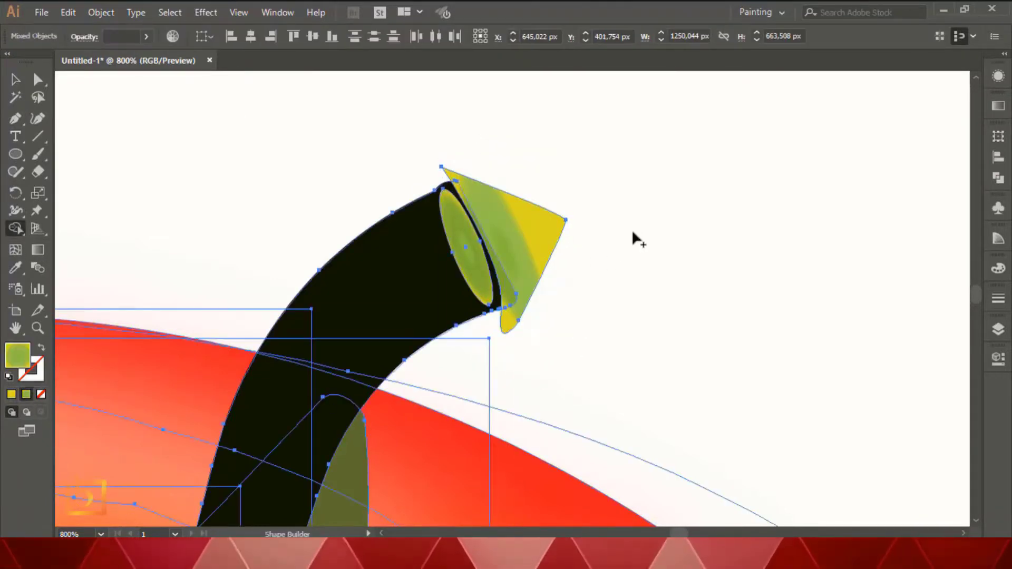
pyautogui.keyDown('alt'); pyautogui.click(549, 229); pyautogui.keyUp('alt')
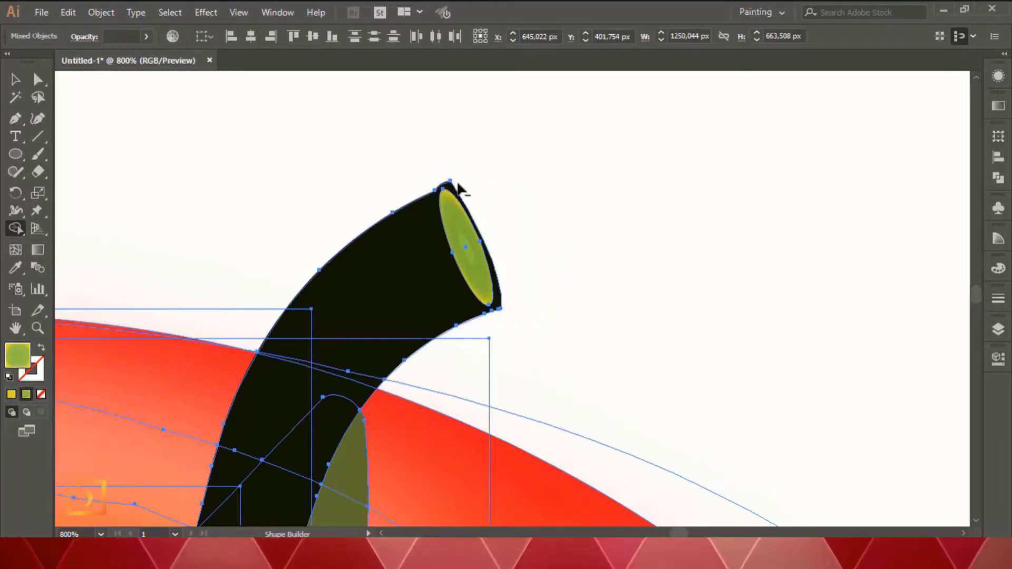
pyautogui.click(17, 81)
pyautogui.click(631, 250)
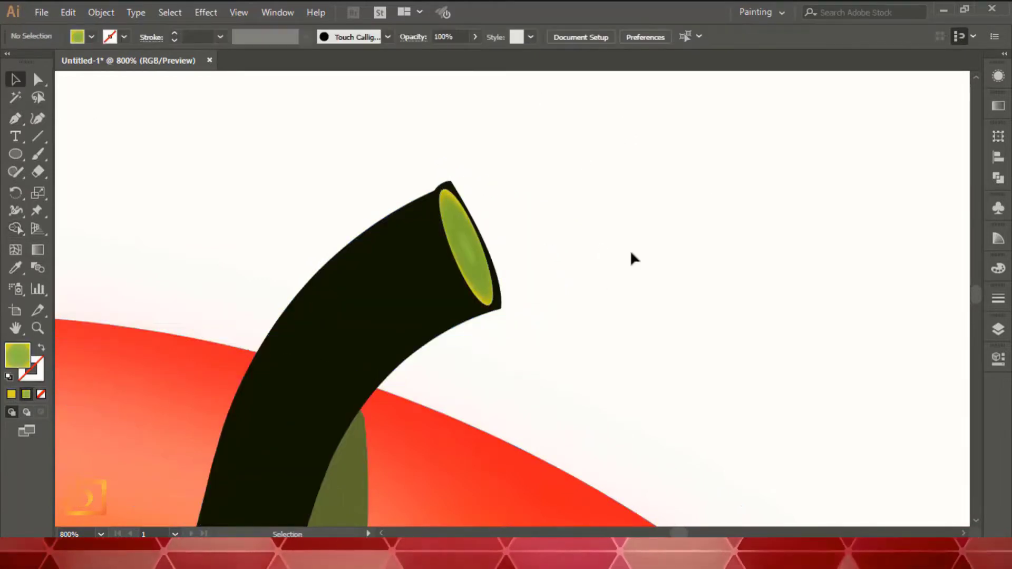
pyautogui.click(499, 308)
pyautogui.click(158, 107)
pyautogui.click(499, 306)
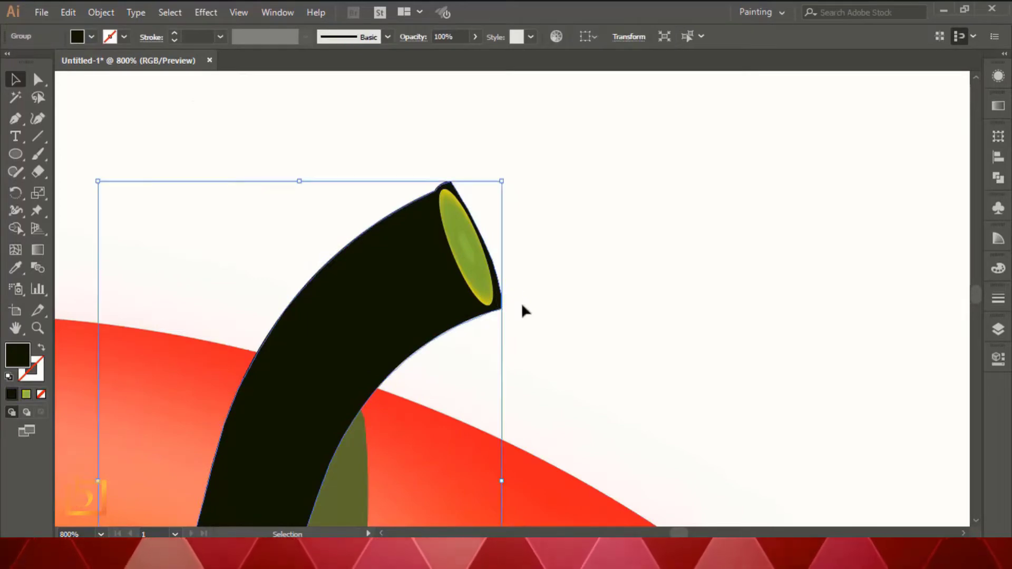
pyautogui.press('a')
pyautogui.click(510, 314)
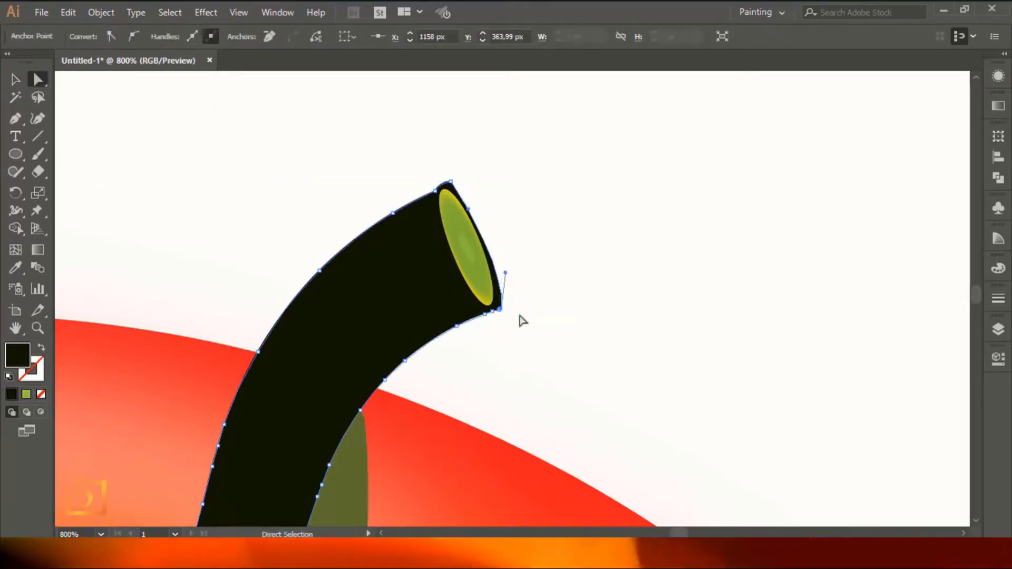
pyautogui.hotkey('ctrl', 'z')
pyautogui.hotkey('ctrl', 'shift', 'z')
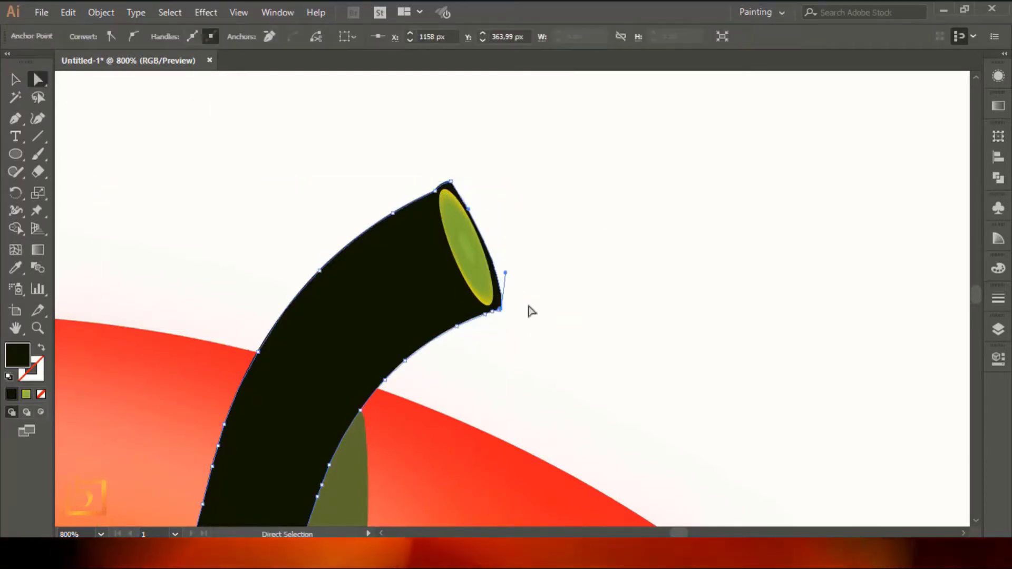
# Step: Draw a second closed Pen path beyond the stem's cut end, its inner side curving closer around the green ellipse
pyautogui.moveTo(16, 117); pyautogui.dragTo(84, 118)
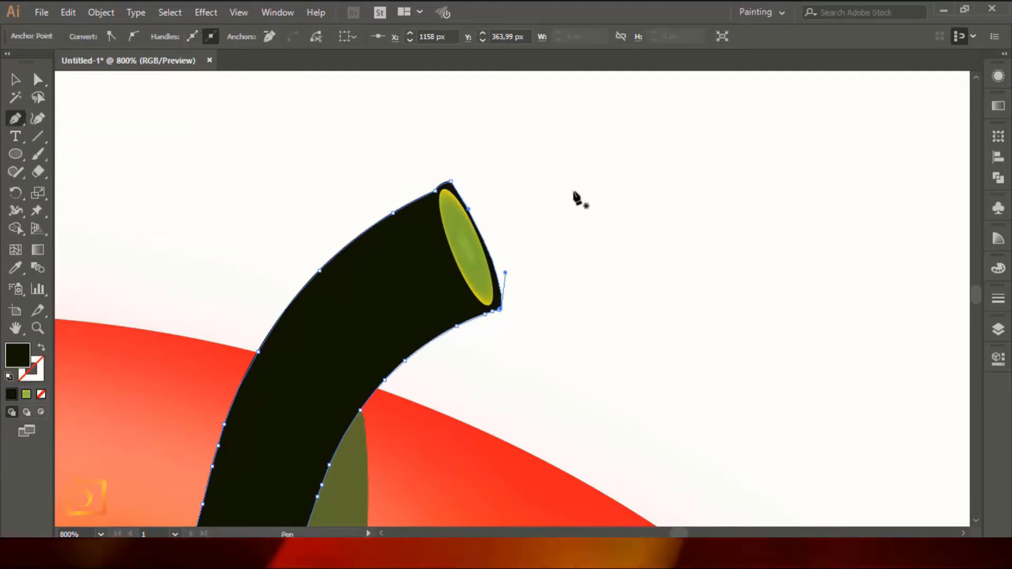
pyautogui.moveTo(430, 184); pyautogui.dragTo(500, 279)
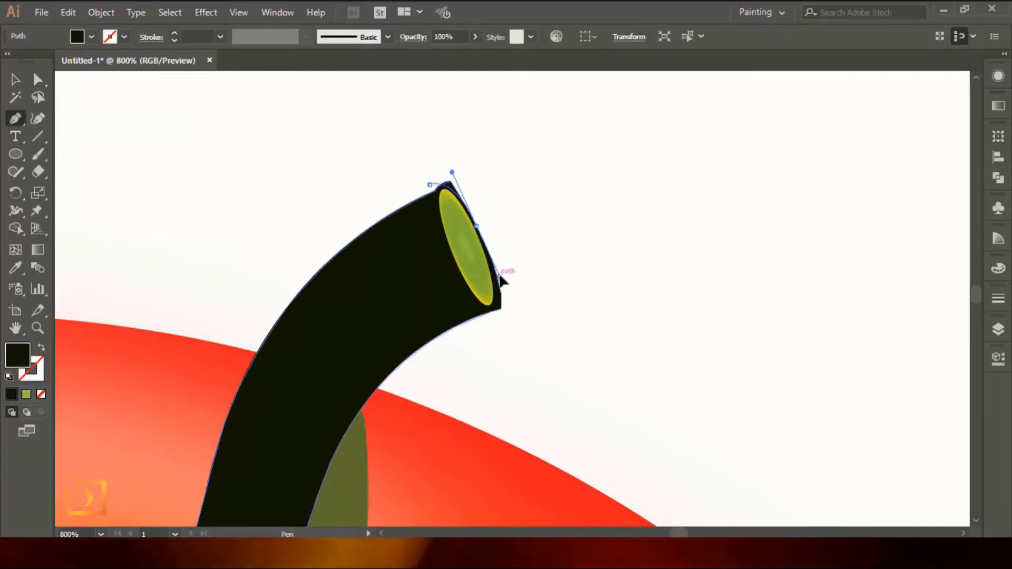
pyautogui.click(496, 316)
pyautogui.moveTo(572, 280); pyautogui.dragTo(577, 264)
pyautogui.moveTo(560, 173); pyautogui.dragTo(554, 163)
pyautogui.moveTo(495, 143); pyautogui.dragTo(478, 143)
pyautogui.click(429, 185)
# Step: Cut away the second Pen shape and the stem edge beneath it with Shape Builder, and clear the selection
pyautogui.hotkey('ctrl', 'a')
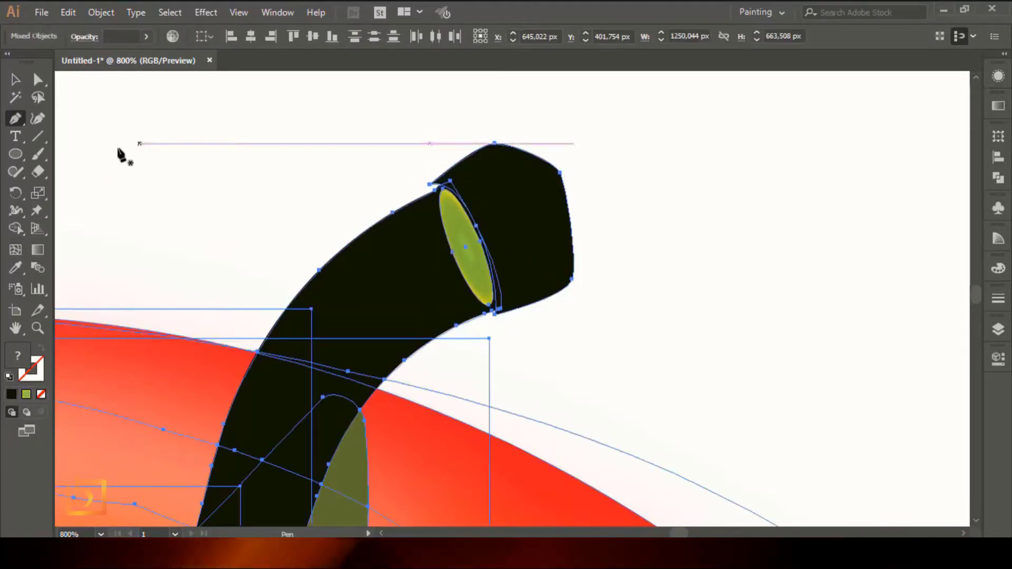
pyautogui.click(16, 229)
pyautogui.keyDown('alt'); pyautogui.click(520, 195); pyautogui.keyUp('alt')
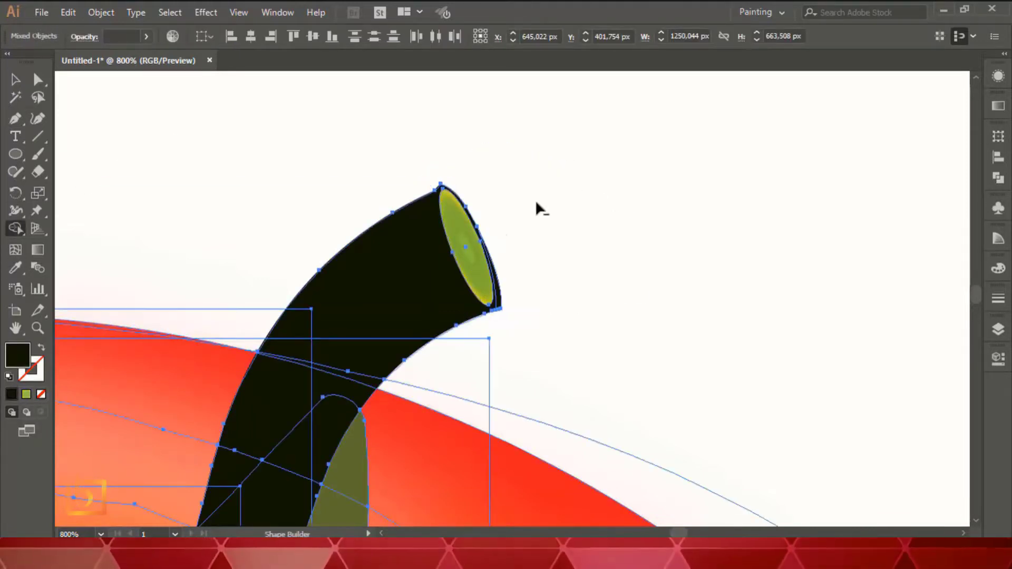
pyautogui.click(14, 80)
pyautogui.click(660, 207)
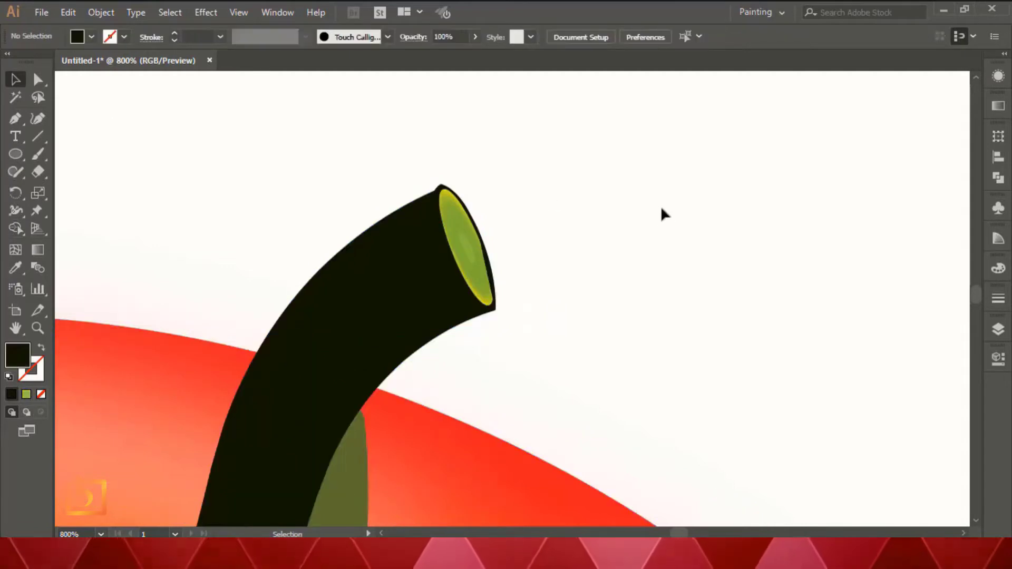
# Step: Bring the green ellipse to the front of the stacking order and deselect it
pyautogui.rightClick(481, 235)
pyautogui.click(546, 373)
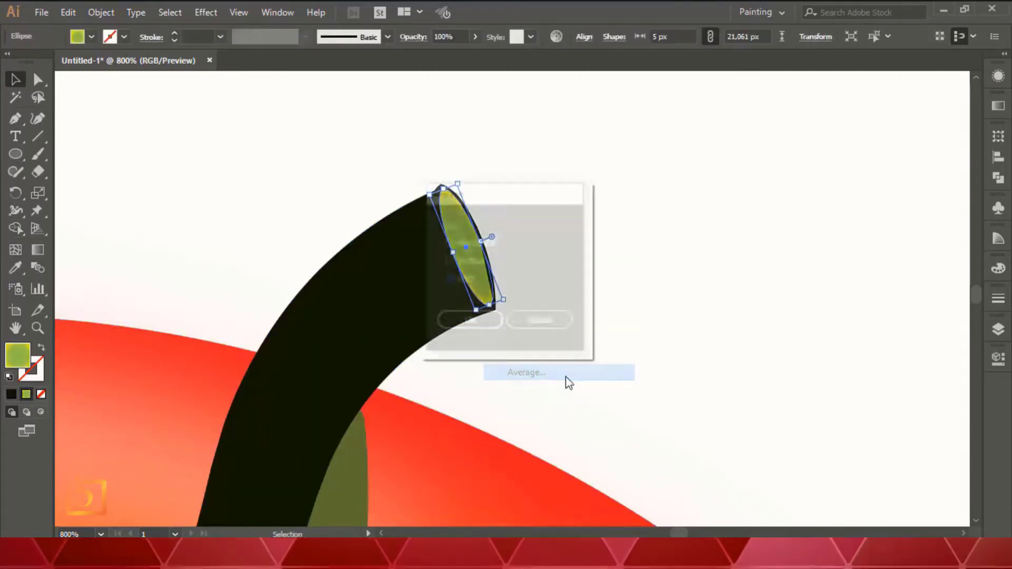
pyautogui.click(541, 322)
pyautogui.rightClick(477, 264)
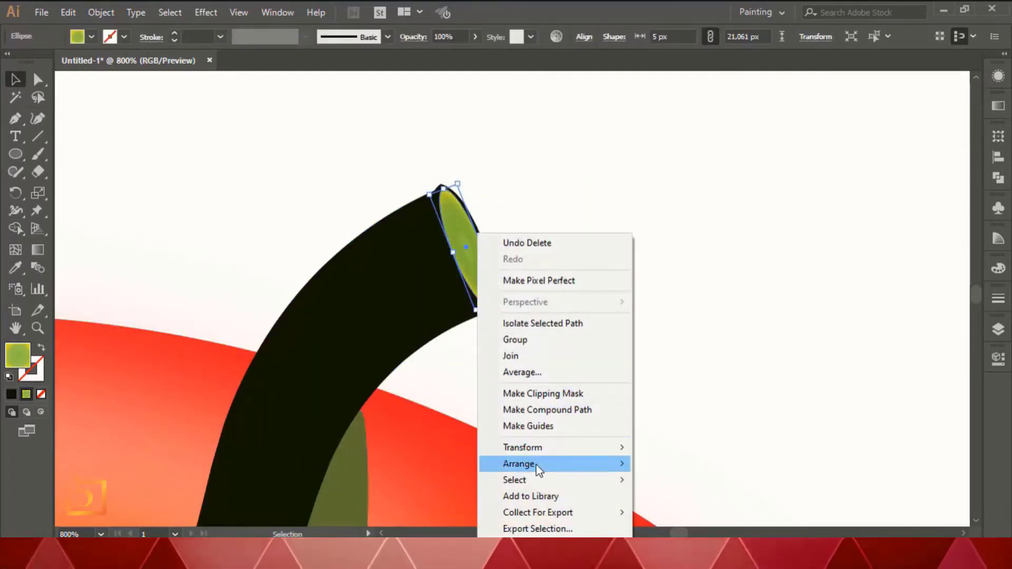
pyautogui.moveTo(536, 466)
pyautogui.click(672, 465)
pyautogui.click(617, 174)
# Step: Merge the leftover dark sliver at the cut end with the stem into a single shape using Pathfinder Unite
pyautogui.click(514, 448)
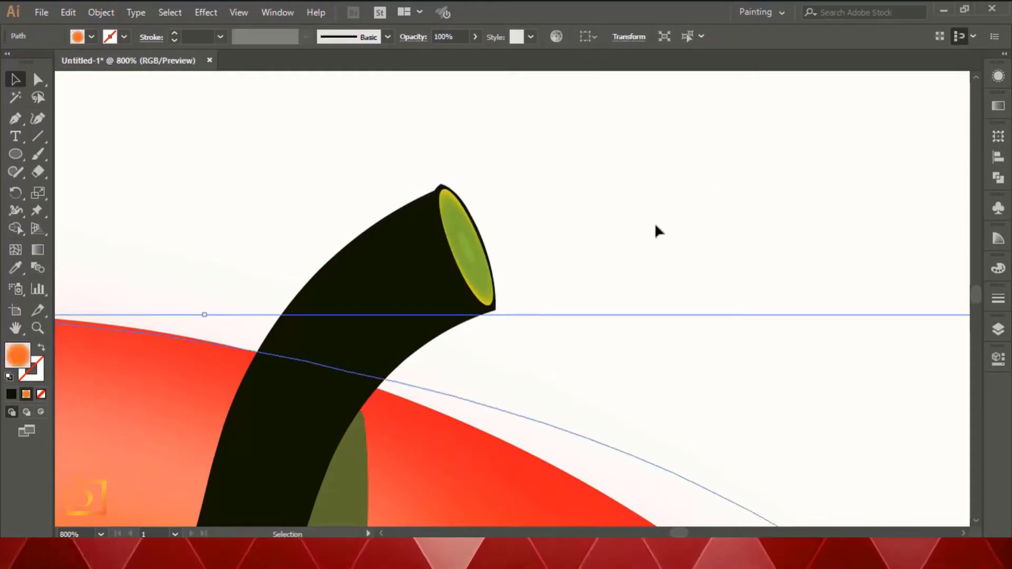
pyautogui.click(496, 314)
pyautogui.hotkey('ctrl', '+')
pyautogui.hotkey('ctrl', '+')
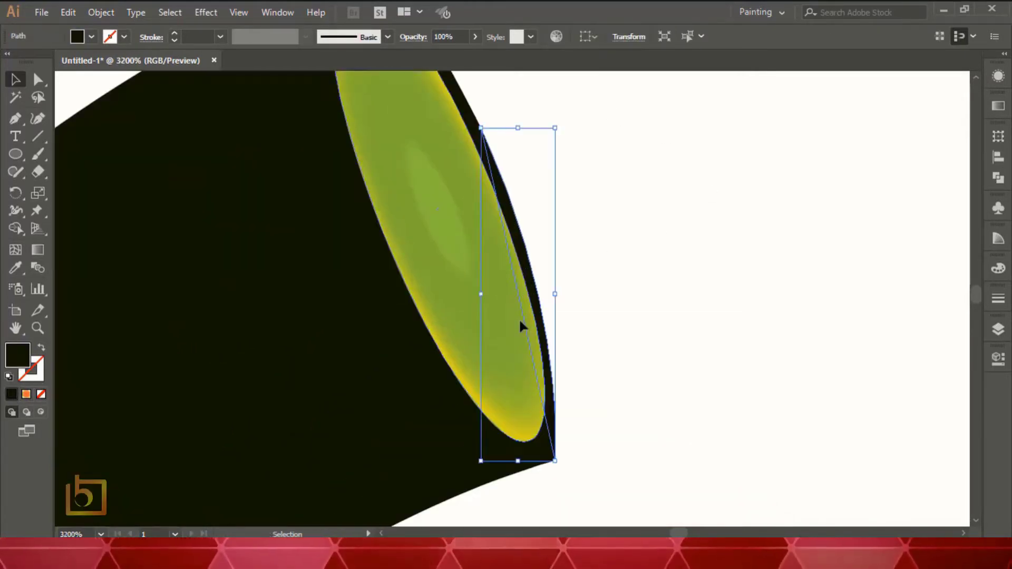
pyautogui.keyDown('shift'); pyautogui.click(351, 424); pyautogui.keyUp('shift')
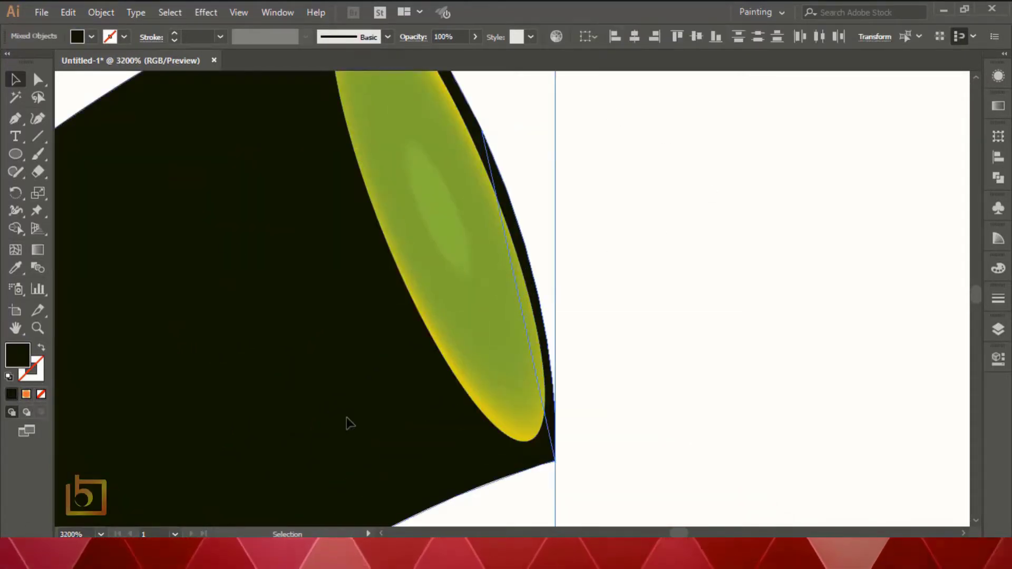
pyautogui.click(998, 178)
pyautogui.click(778, 267)
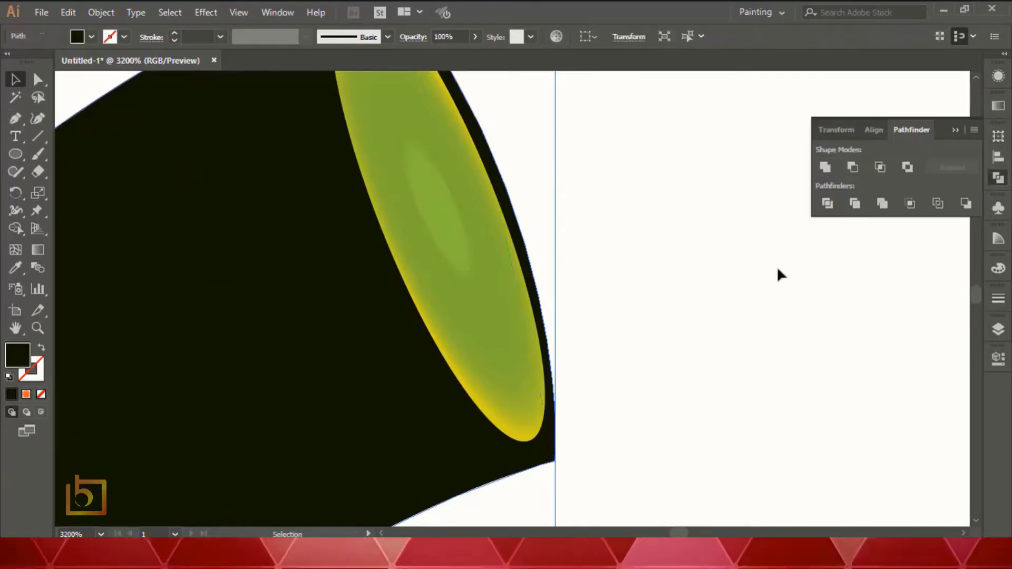
# Step: Round the lower corner of the stem's cut end to a radius of about 5.06 px and deselect the stem
pyautogui.click(553, 460)
pyautogui.click(40, 82)
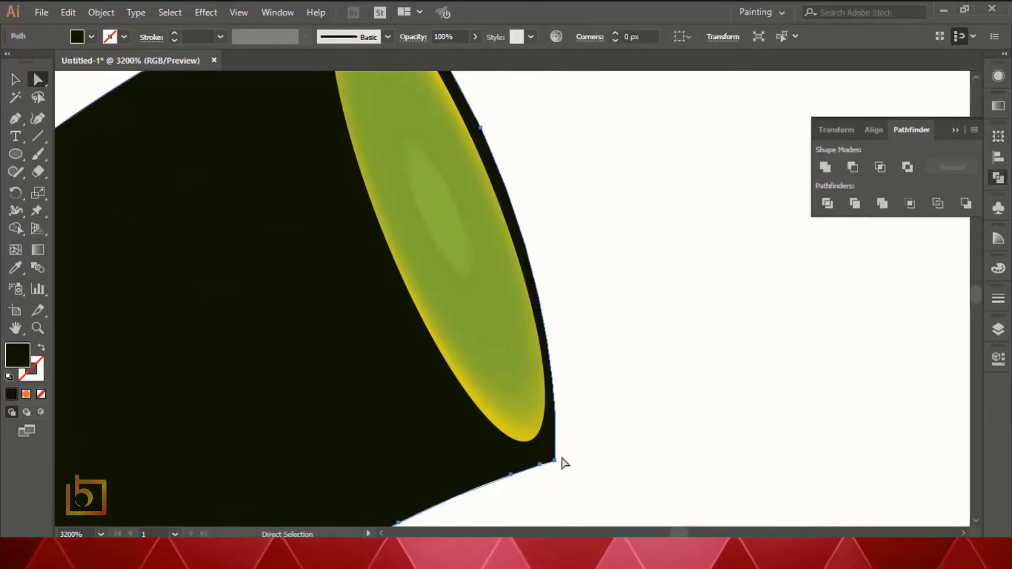
pyautogui.click(555, 461)
pyautogui.moveTo(560, 421); pyautogui.dragTo(372, 408)
pyautogui.press('Up')
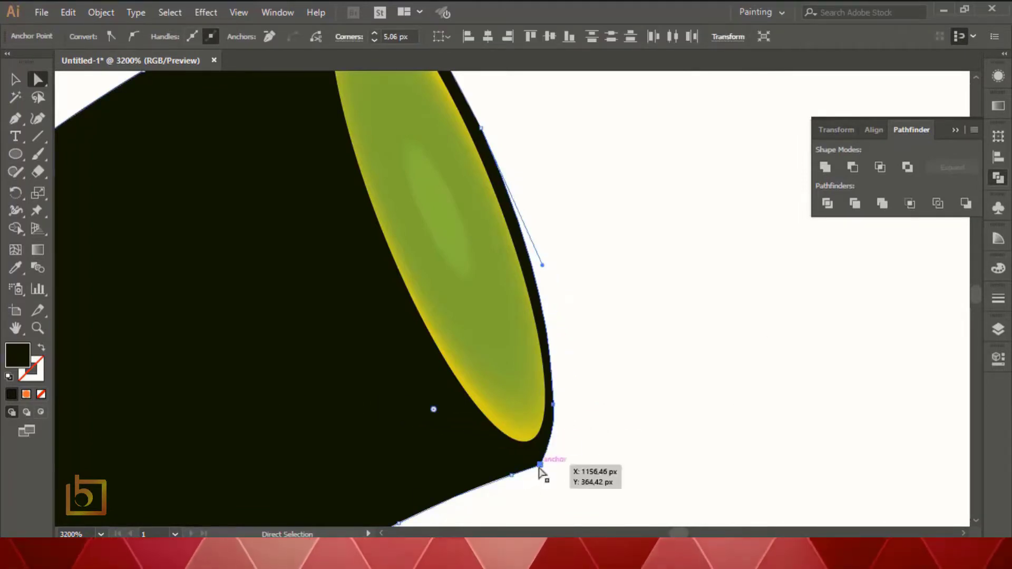
pyautogui.moveTo(553, 448); pyautogui.dragTo(543, 438)
pyautogui.click(684, 482)
pyautogui.click(955, 130)
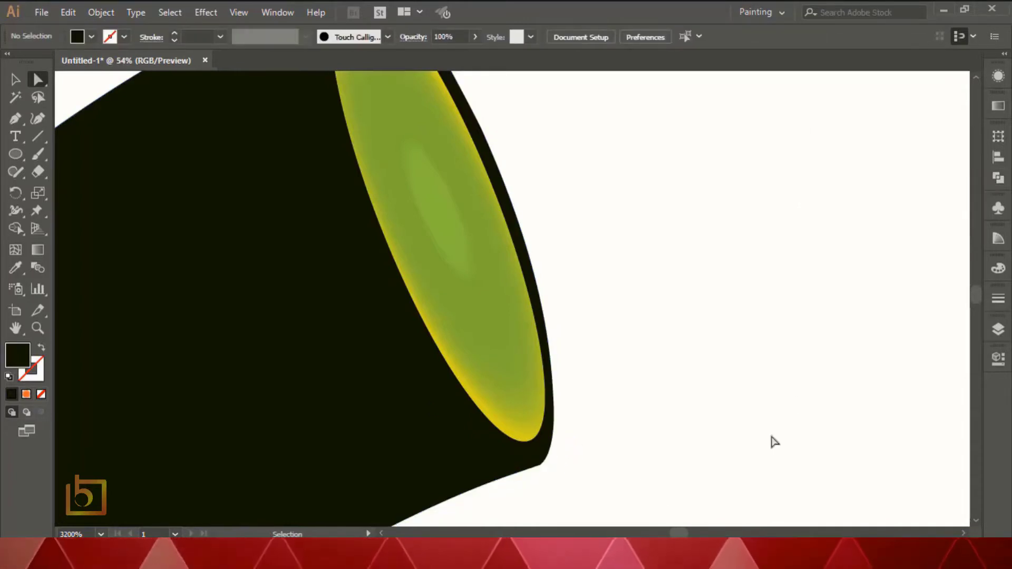
# Step: Draw a curved Pen path along the middle of the dark stem, from just below its cut end down to its base
pyautogui.hotkey('ctrl', '0')
pyautogui.press('z')
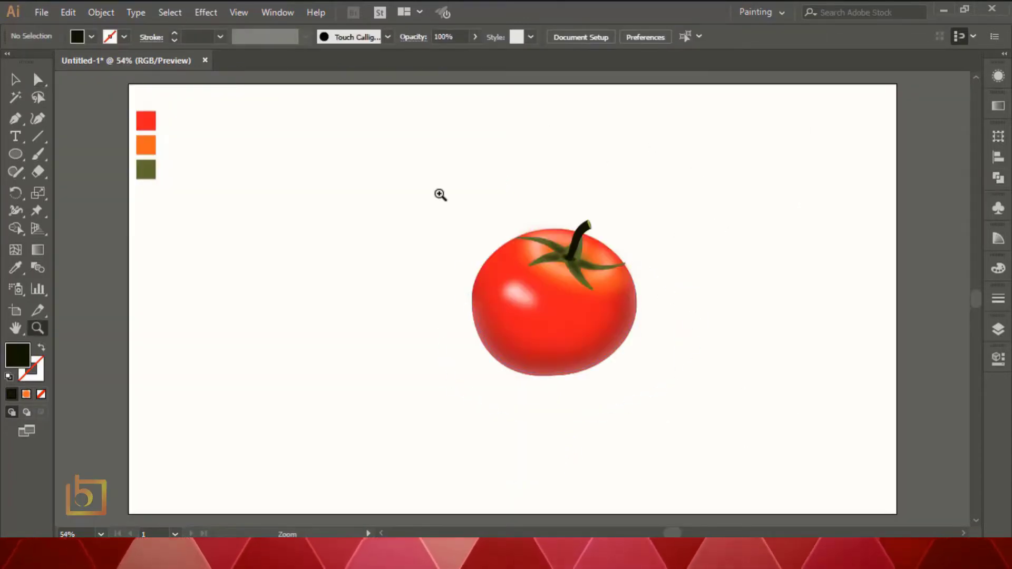
pyautogui.moveTo(409, 174); pyautogui.dragTo(733, 455)
pyautogui.click(676, 124)
pyautogui.press('space')
pyautogui.moveTo(511, 401); pyautogui.dragTo(654, 270)
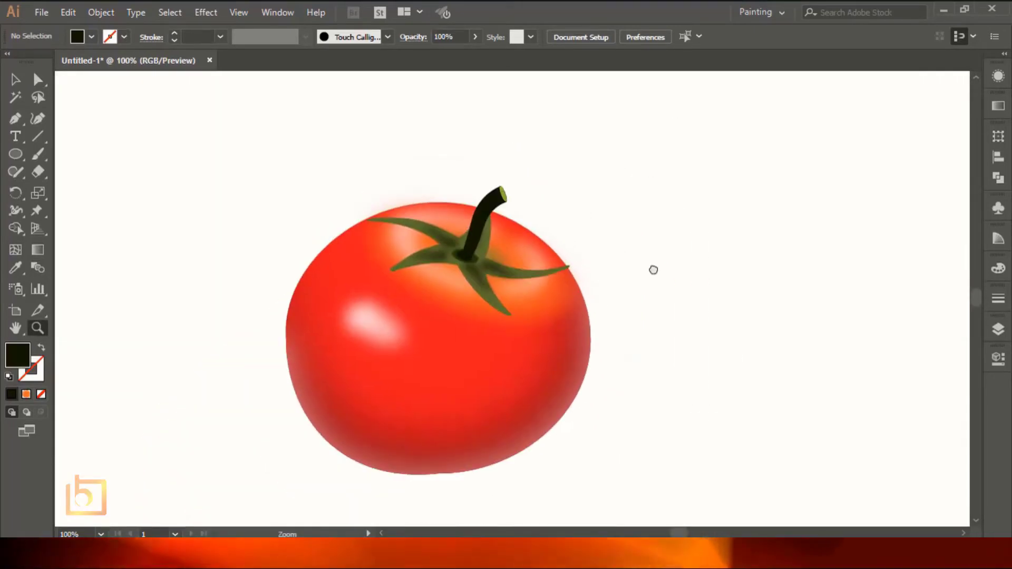
pyautogui.click(16, 118)
pyautogui.click(494, 189)
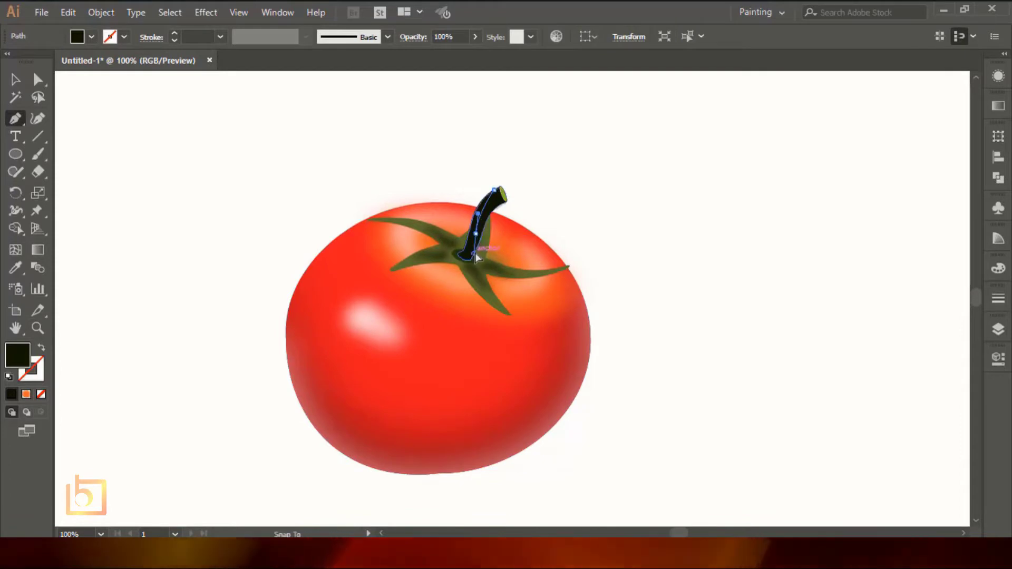
pyautogui.click(476, 256)
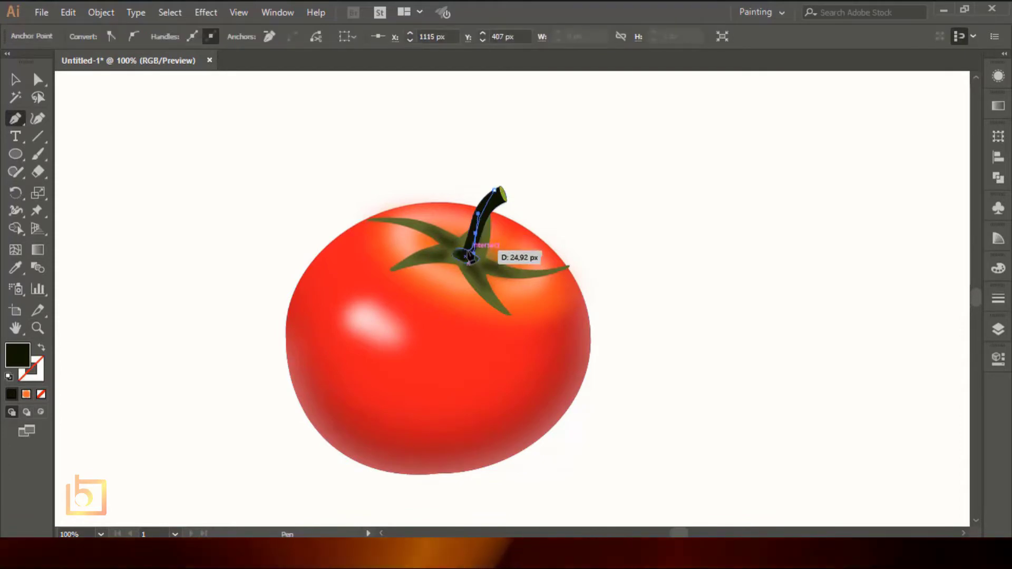
pyautogui.click(468, 250)
# Step: Rotate the new stem path slightly clockwise and narrow it a little to follow the stem's curve
pyautogui.click(16, 80)
pyautogui.click(208, 150)
pyautogui.click(491, 202)
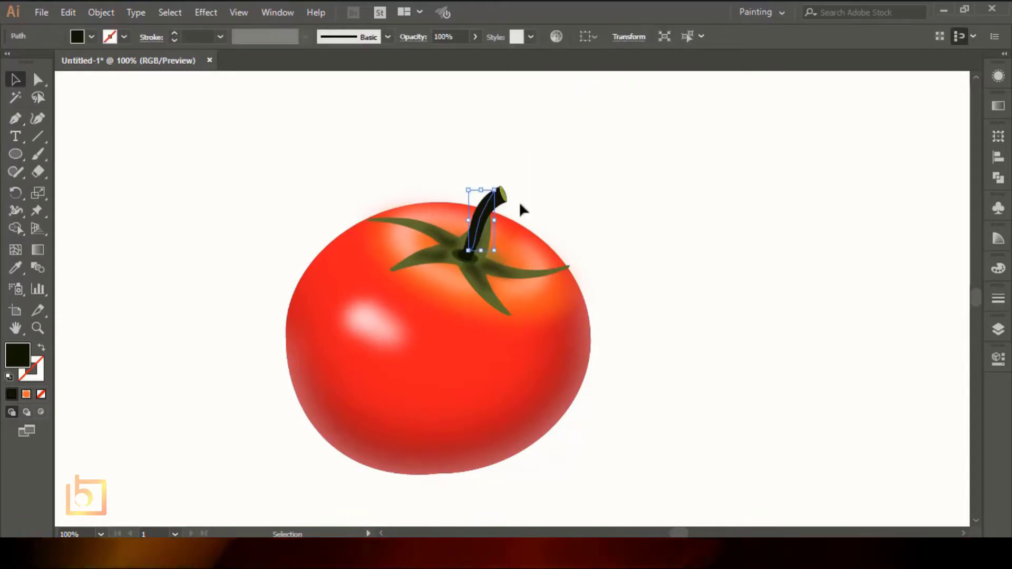
pyautogui.moveTo(501, 183); pyautogui.dragTo(502, 182)
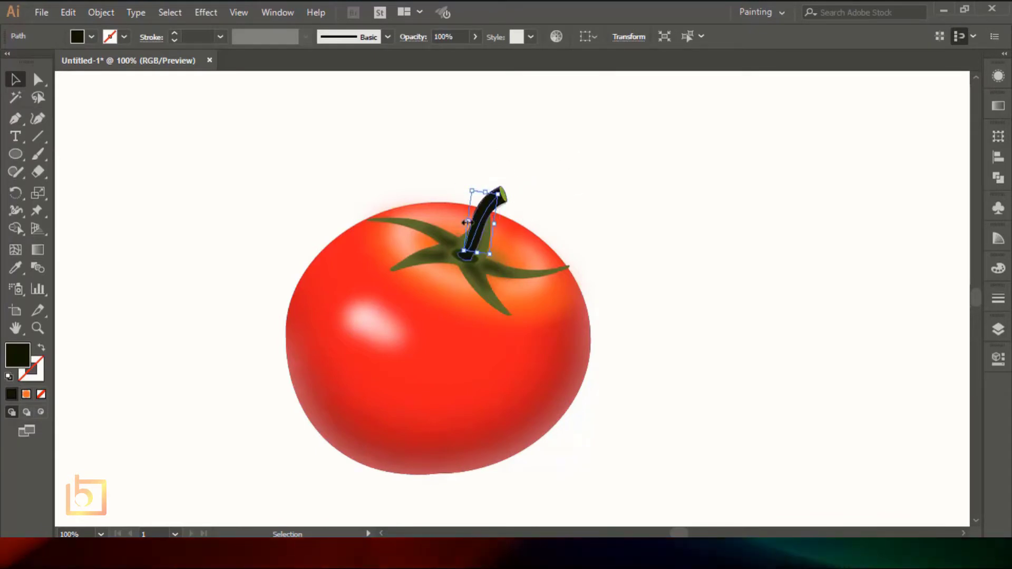
pyautogui.moveTo(467, 222); pyautogui.dragTo(469, 222)
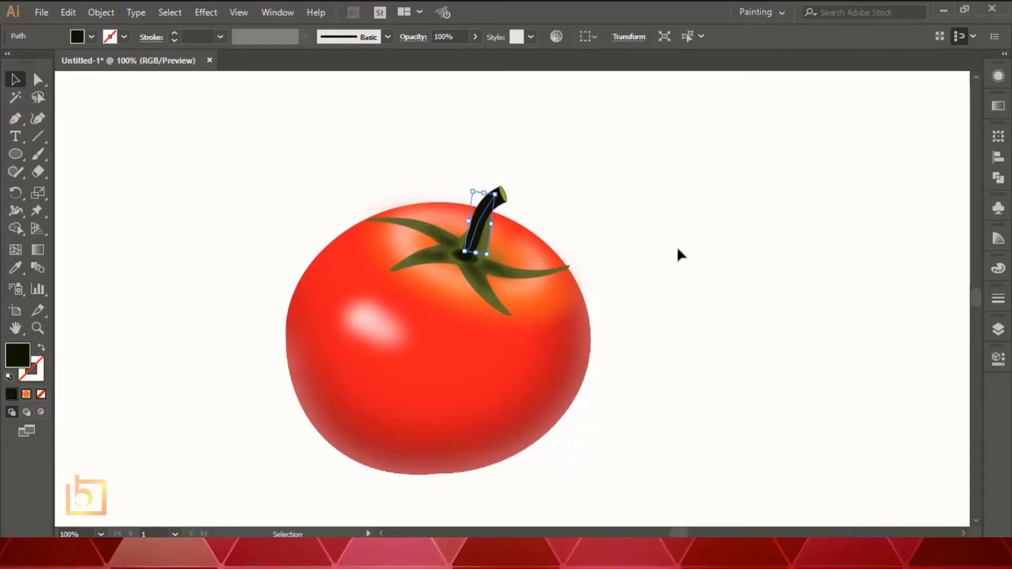
# Step: Swap the path's fill to a stroke and set the stroke colour to near-white f3f4ef
pyautogui.click(41, 348)
pyautogui.doubleClick(33, 372)
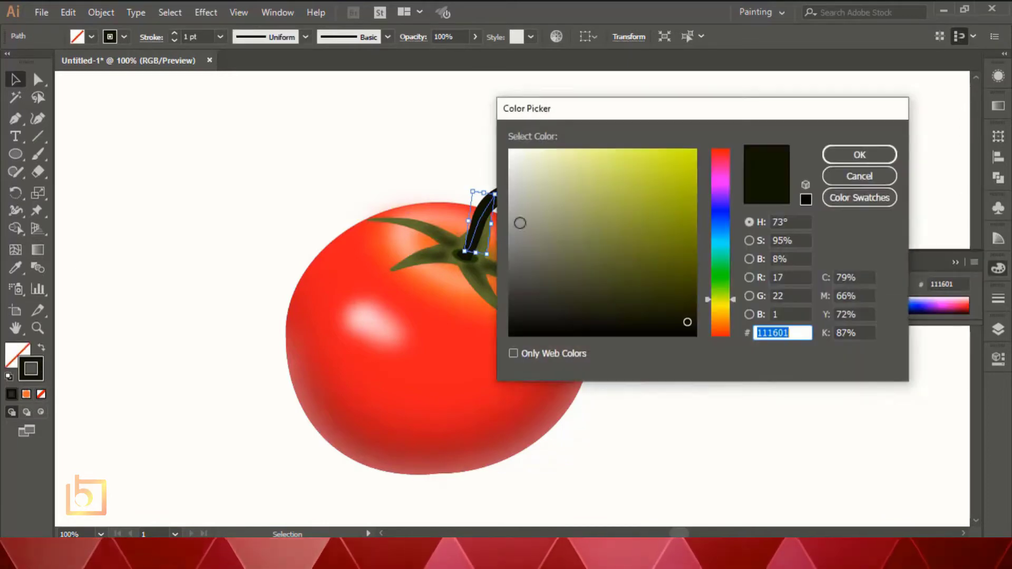
pyautogui.moveTo(520, 223)
pyautogui.mouseDown()
pyautogui.moveTo(549, 283)
pyautogui.moveTo(511, 154)
pyautogui.mouseUp()
pyautogui.click(860, 155)
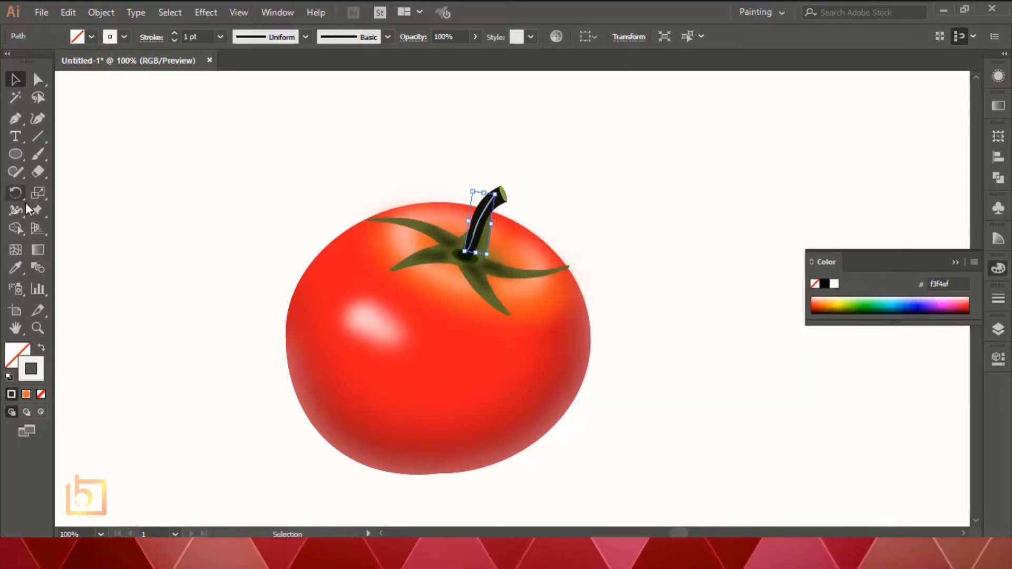
# Step: Give the white stroke the width profile tapered at both ends and a weight of 8 pt
pyautogui.click(306, 36)
pyautogui.click(262, 96)
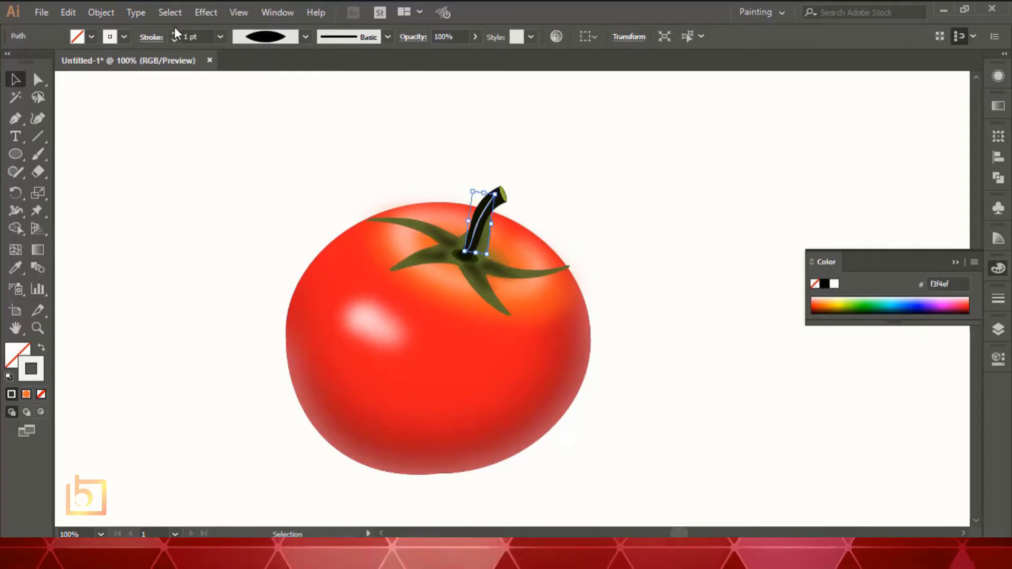
pyautogui.click(174, 33)
pyautogui.click(174, 33)
pyautogui.click(174, 33)
pyautogui.click(174, 33)
pyautogui.click(175, 33)
pyautogui.click(174, 33)
pyautogui.click(956, 262)
# Step: Apply a 5-pixel Gaussian Blur to the stem highlight and set its stroke weight to 3 pt
pyautogui.click(206, 12)
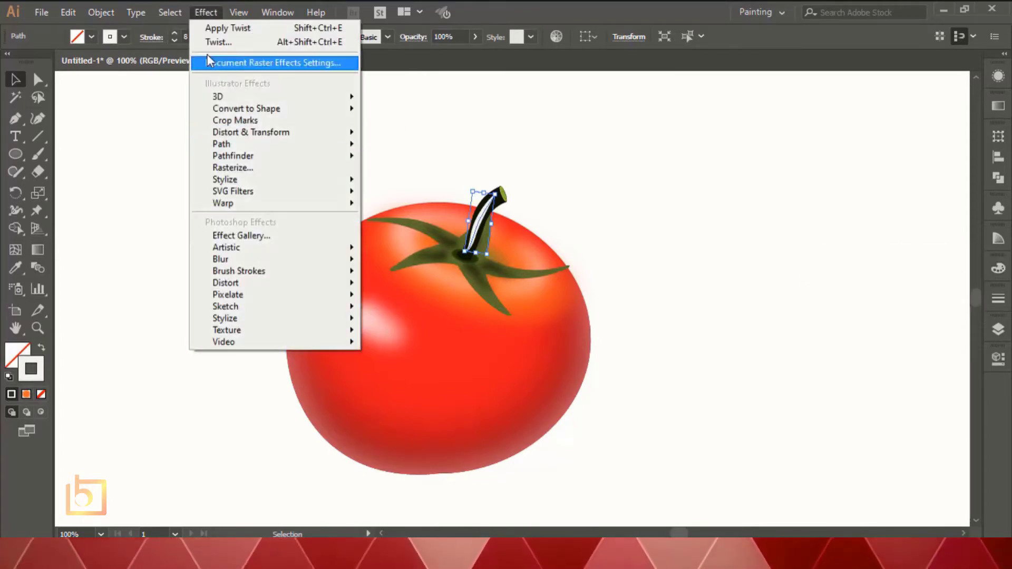
pyautogui.moveTo(255, 260)
pyautogui.click(396, 261)
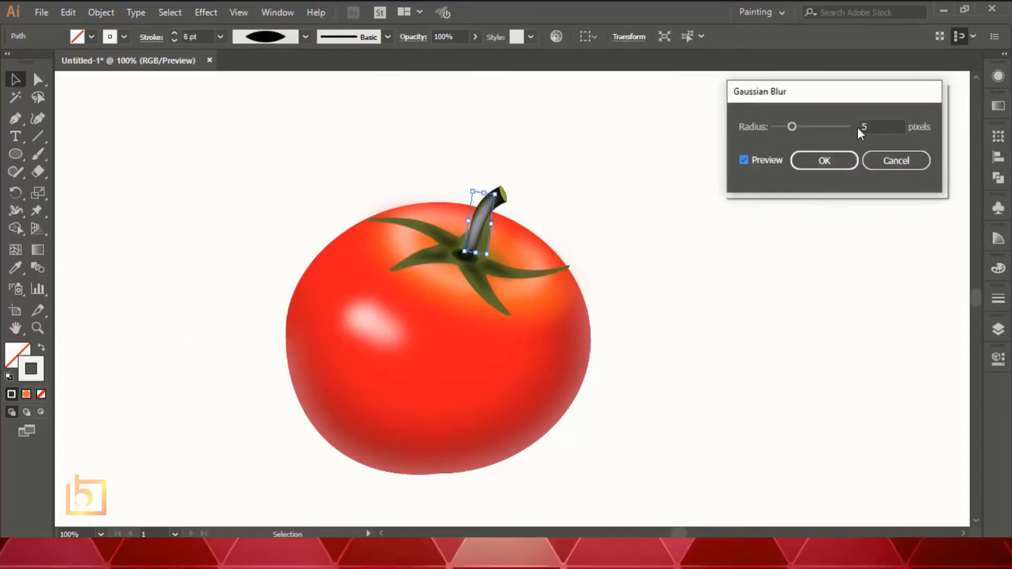
pyautogui.click(889, 161)
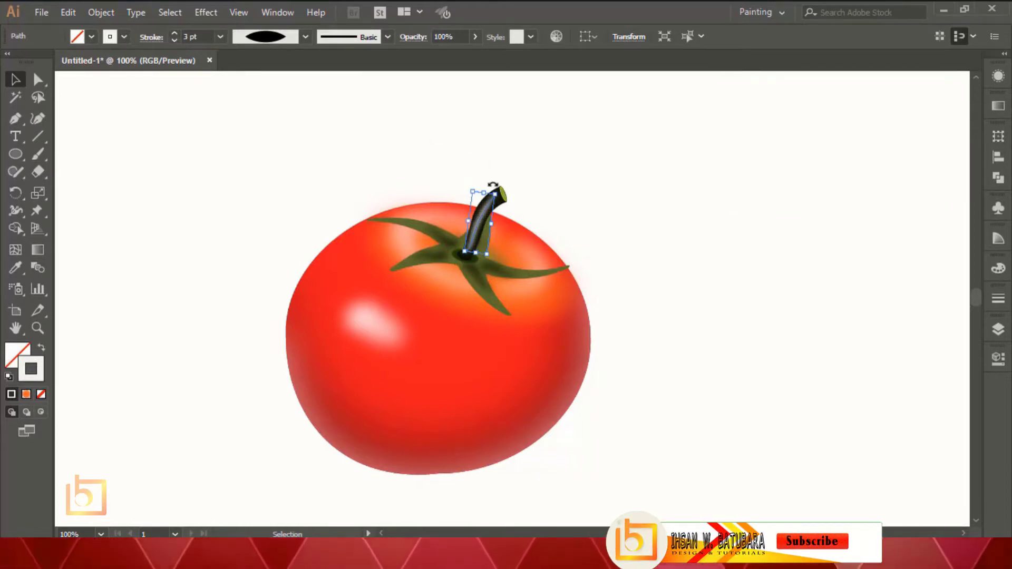
# Step: Adjust the blurred highlight's angle on the stem, nudge it slightly left, and deselect it
pyautogui.moveTo(493, 185)
pyautogui.mouseDown()
pyautogui.moveTo(482, 196)
pyautogui.moveTo(496, 193)
pyautogui.mouseUp()
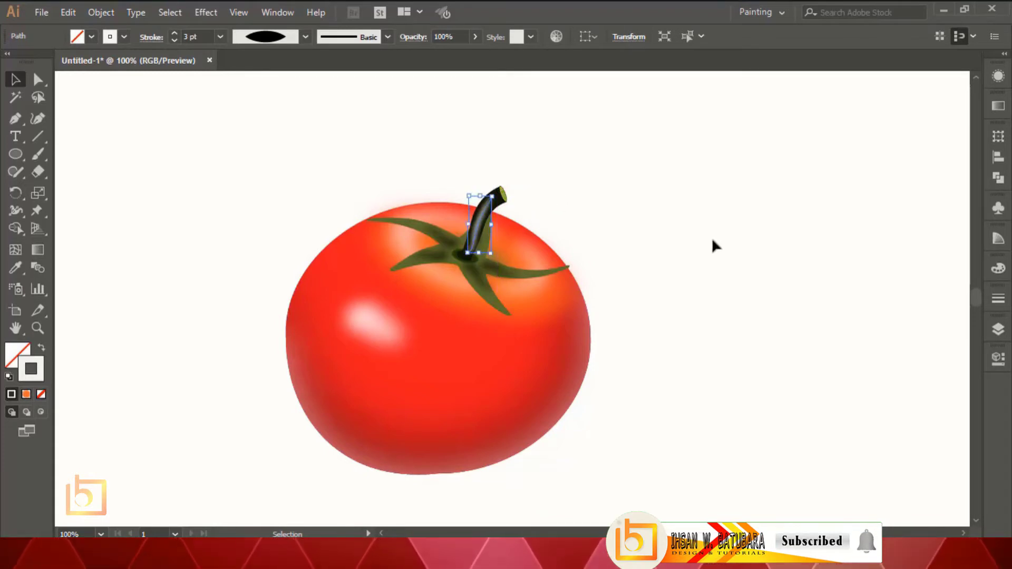
pyautogui.press('Left')
pyautogui.press('Left')
pyautogui.click(713, 240)
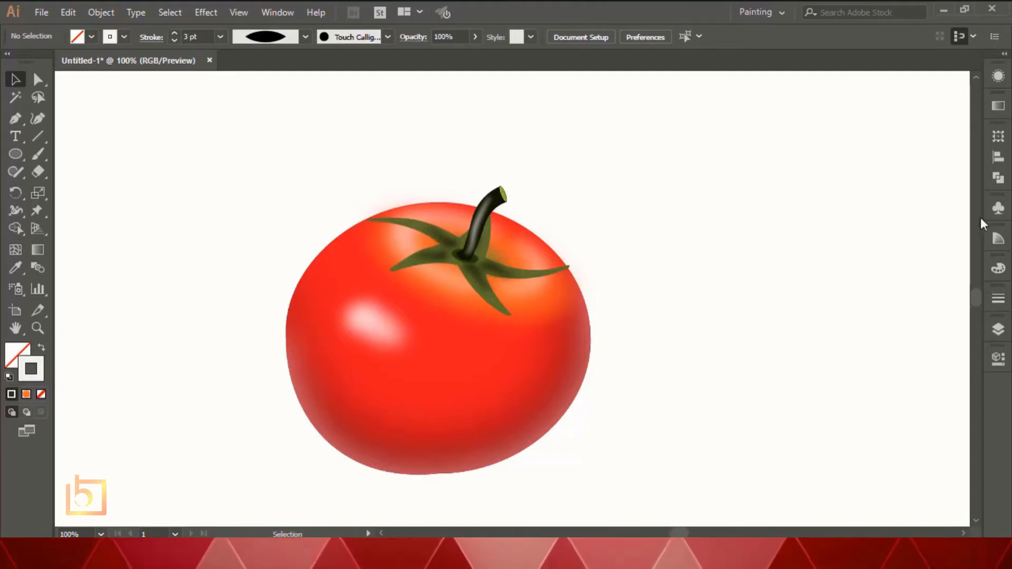
pyautogui.click(549, 345)
pyautogui.click(741, 311)
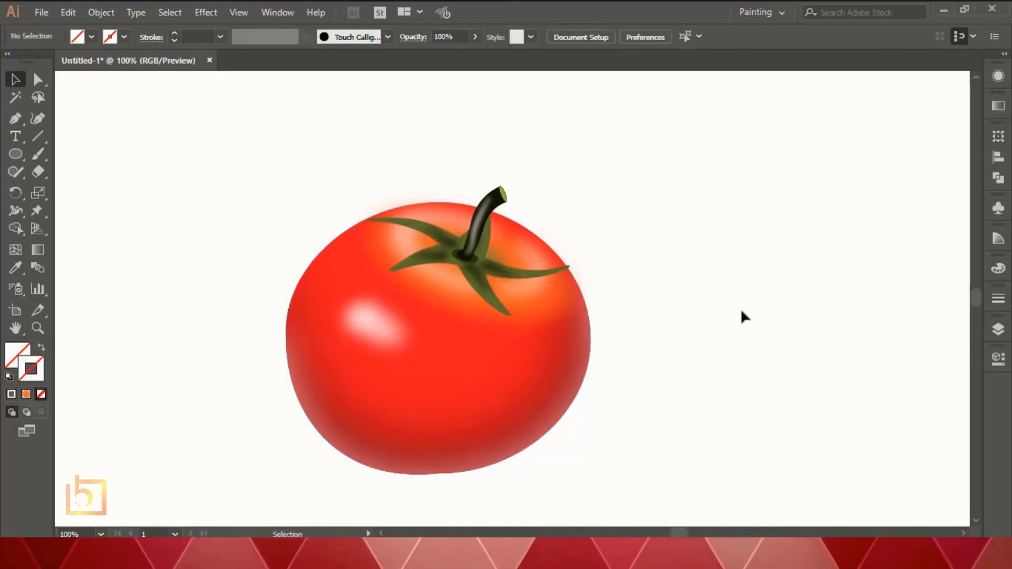
pyautogui.hotkey('ctrl', '0')
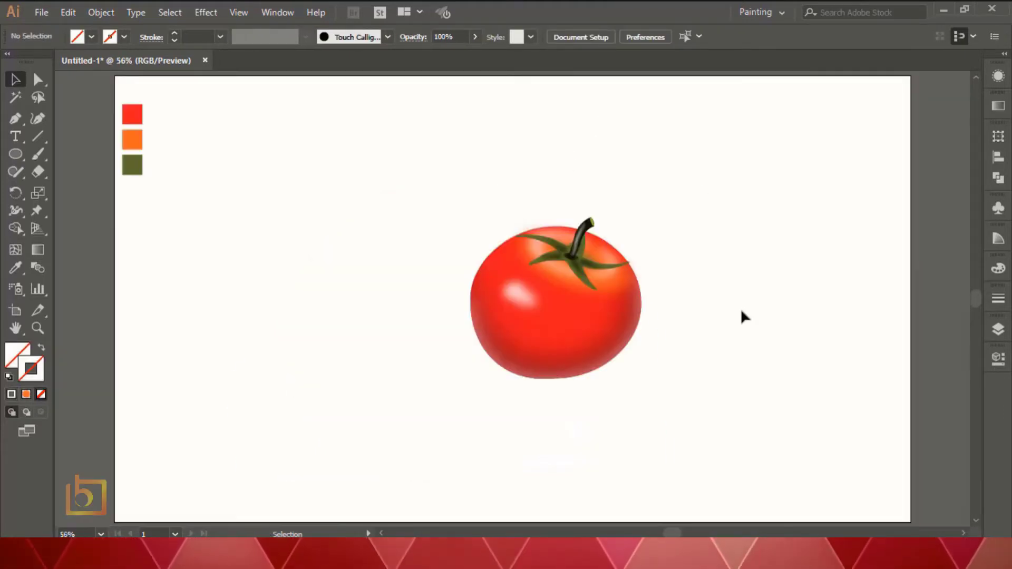
pyautogui.click(591, 230)
pyautogui.click(692, 223)
pyautogui.press('z')
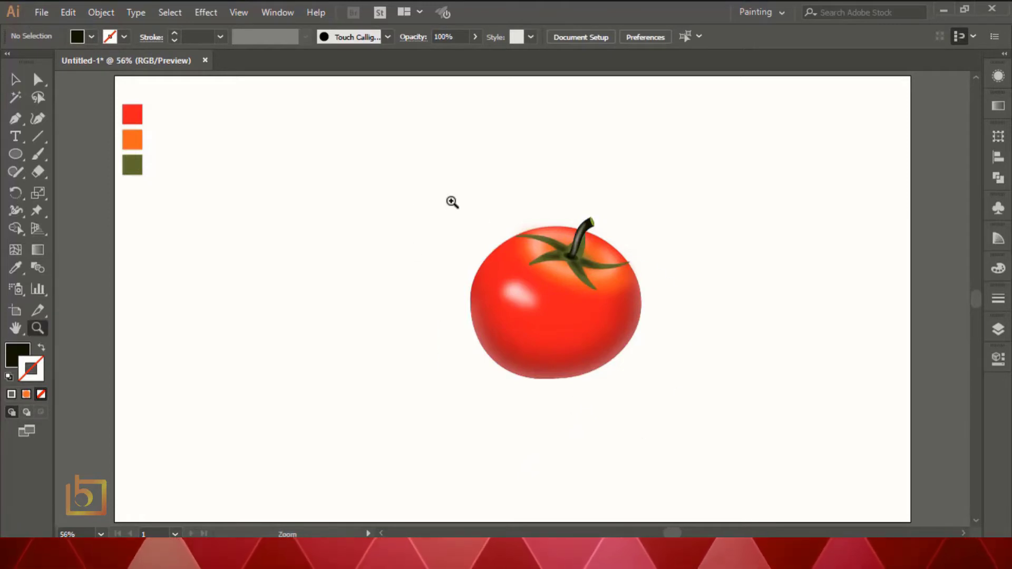
pyautogui.click(15, 79)
pyautogui.click(613, 264)
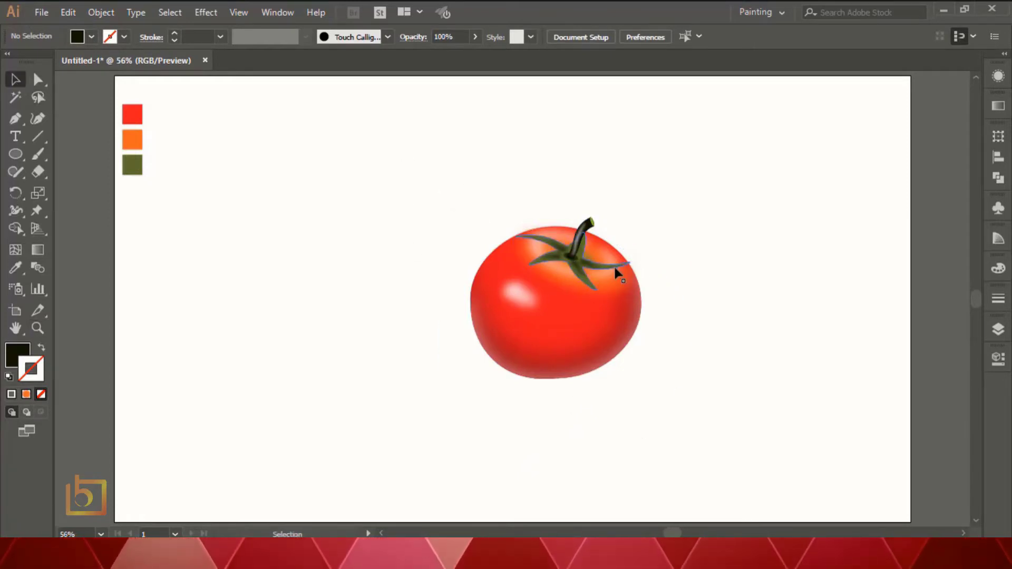
pyautogui.click(713, 240)
# Step: Isolate the calyx group, duplicate its green leaf shape, and place the copy on the empty area left of the tomato
pyautogui.doubleClick(536, 238)
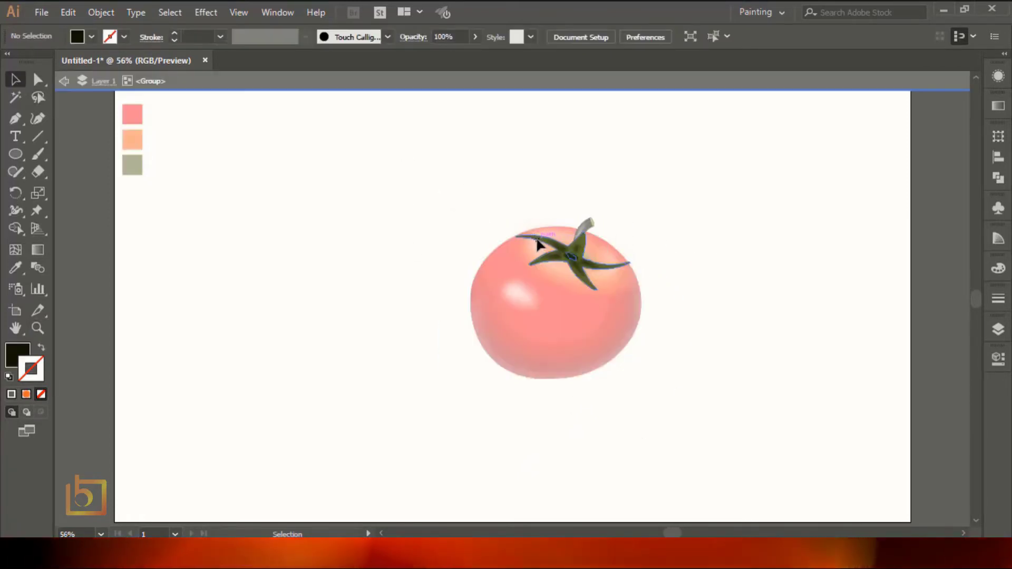
pyautogui.click(537, 243)
pyautogui.press('a')
pyautogui.hotkey('ctrl', 'c')
pyautogui.hotkey('ctrl', 'v')
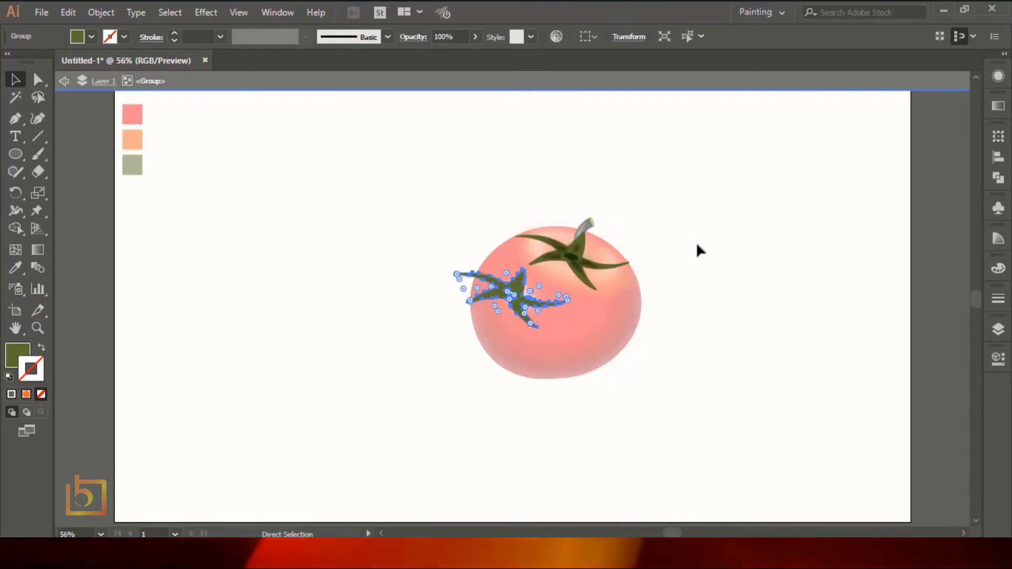
pyautogui.moveTo(515, 293); pyautogui.dragTo(395, 340)
# Step: Fill the calyx copy with black, set its opacity to 35%, and exit isolation mode
pyautogui.click(9, 354)
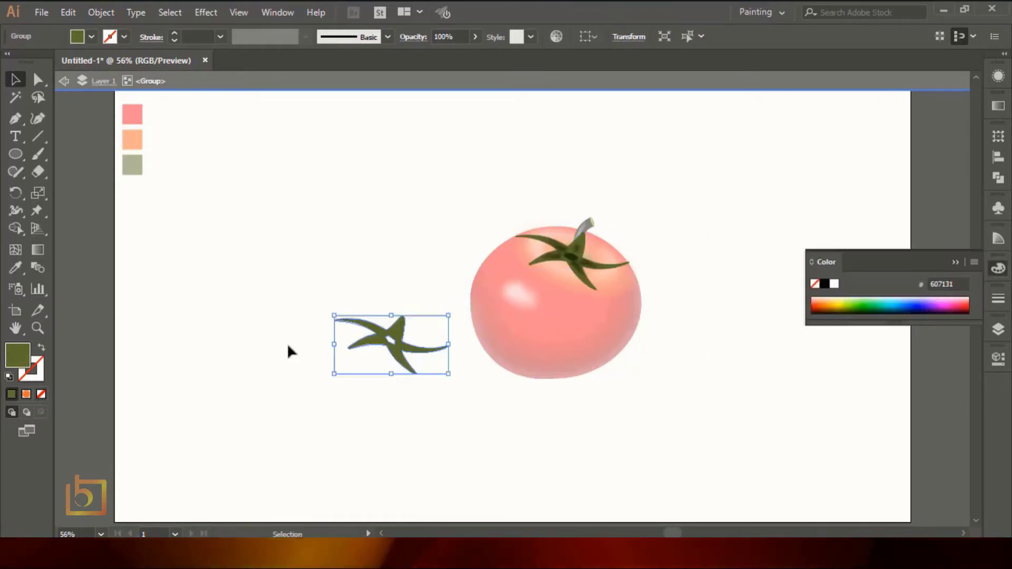
pyautogui.click(825, 285)
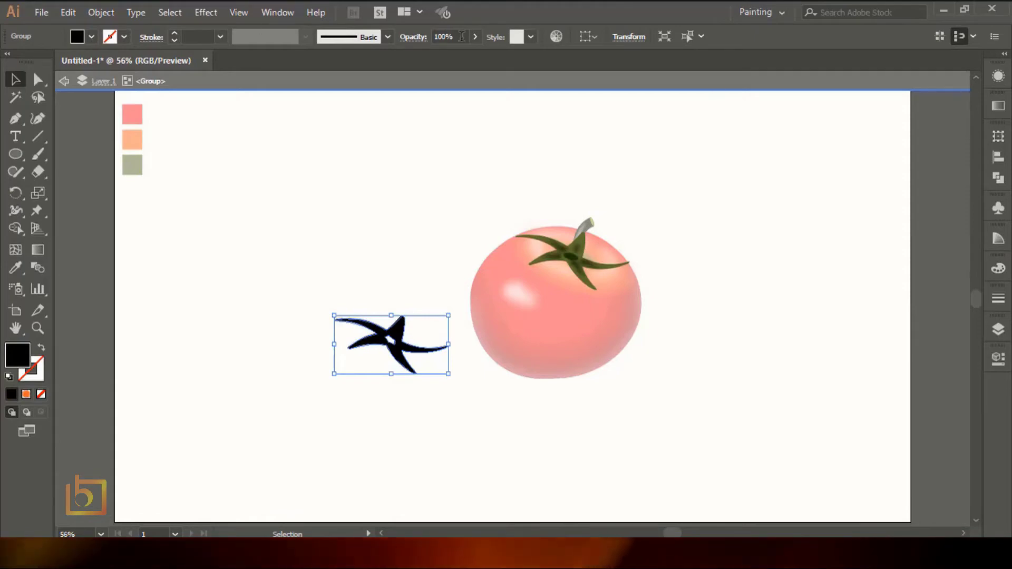
pyautogui.click(442, 36)
pyautogui.write('40')
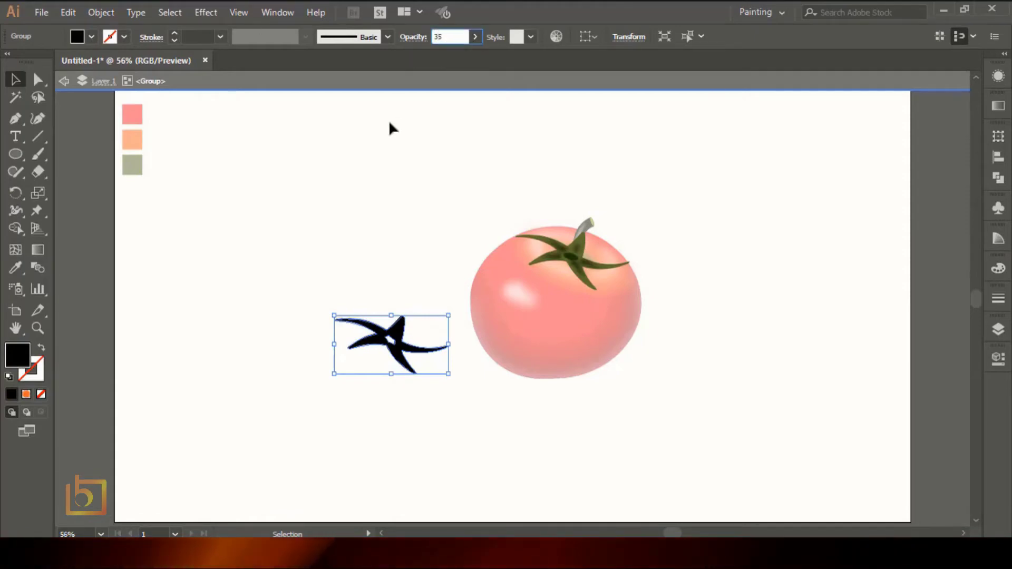
pyautogui.click(389, 123)
pyautogui.doubleClick(821, 180)
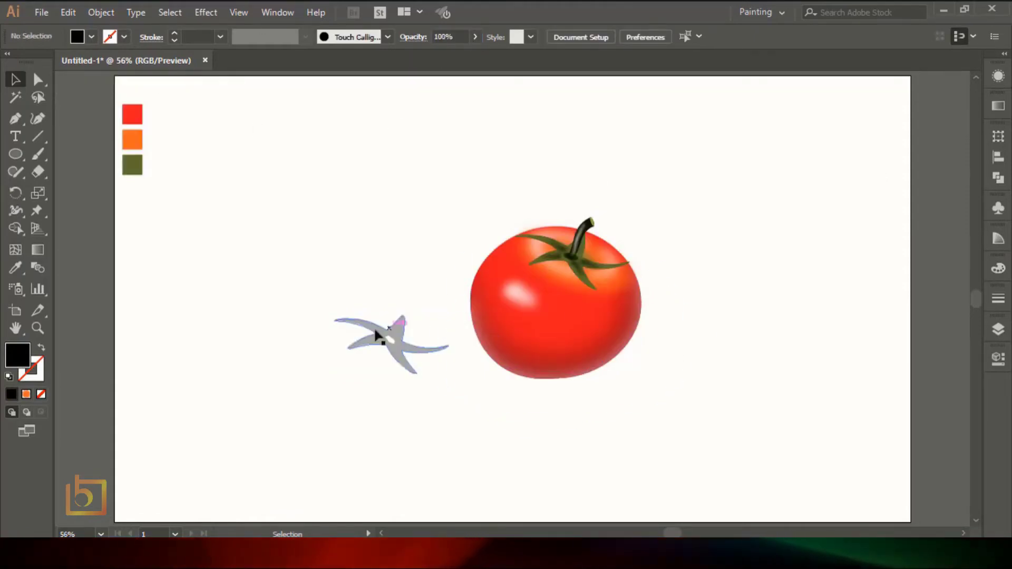
# Step: Ungroup the calyx group to free the gray copy, and move the copy farther left, away from the tomato
pyautogui.click(580, 272)
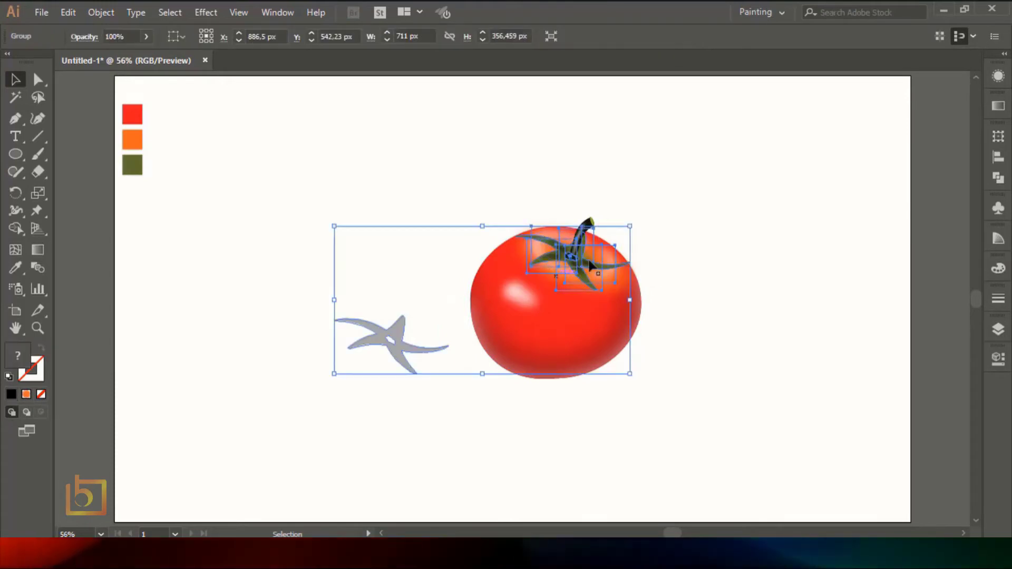
pyautogui.rightClick(389, 338)
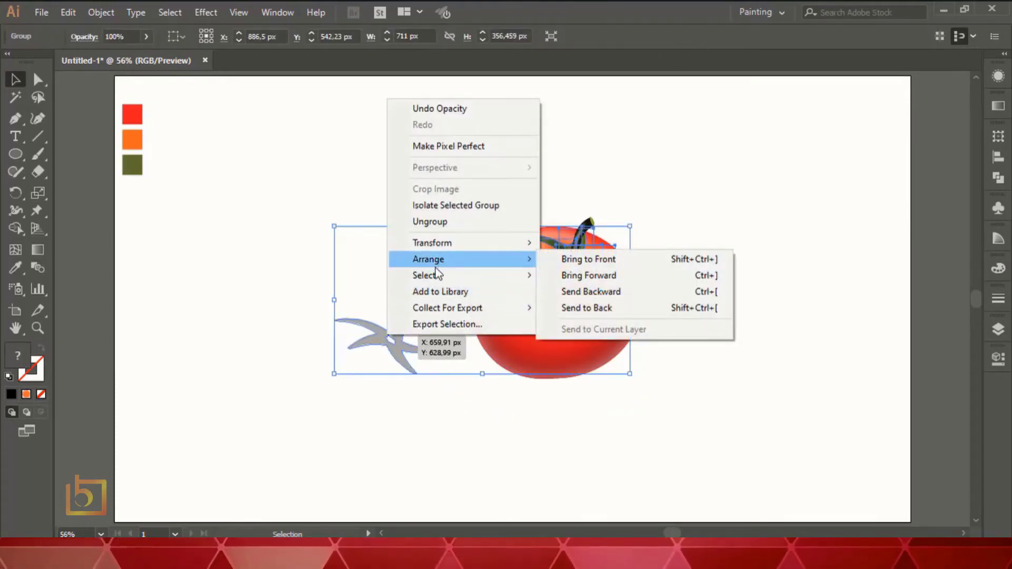
pyautogui.click(430, 221)
pyautogui.click(644, 199)
pyautogui.moveTo(438, 327); pyautogui.dragTo(255, 377)
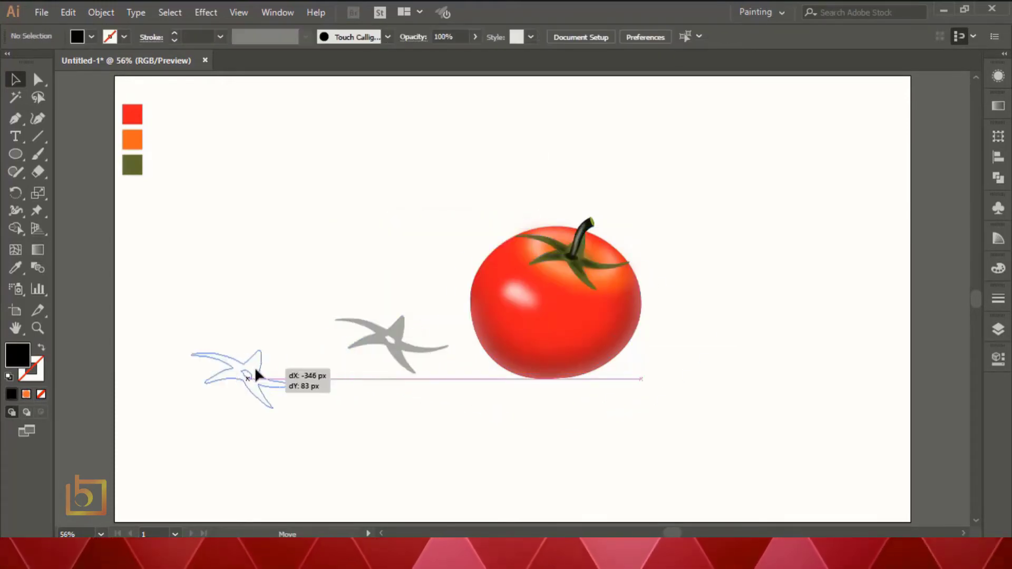
# Step: Select the tomato body's clip group, lock it in the layer list, and clear the selection
pyautogui.click(606, 271)
pyautogui.click(604, 266)
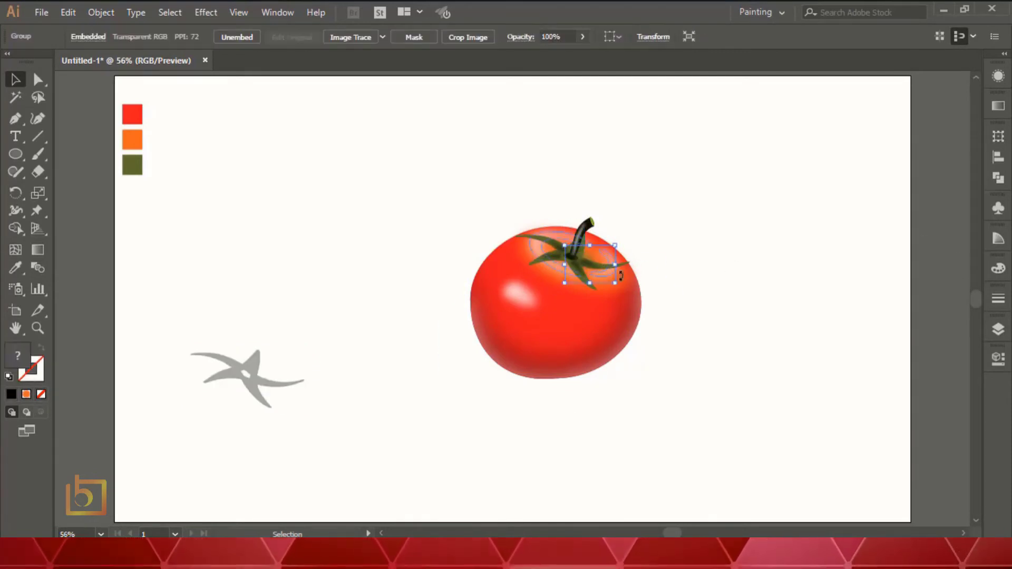
pyautogui.click(585, 337)
pyautogui.click(998, 329)
pyautogui.scroll(-5, 974, 420)
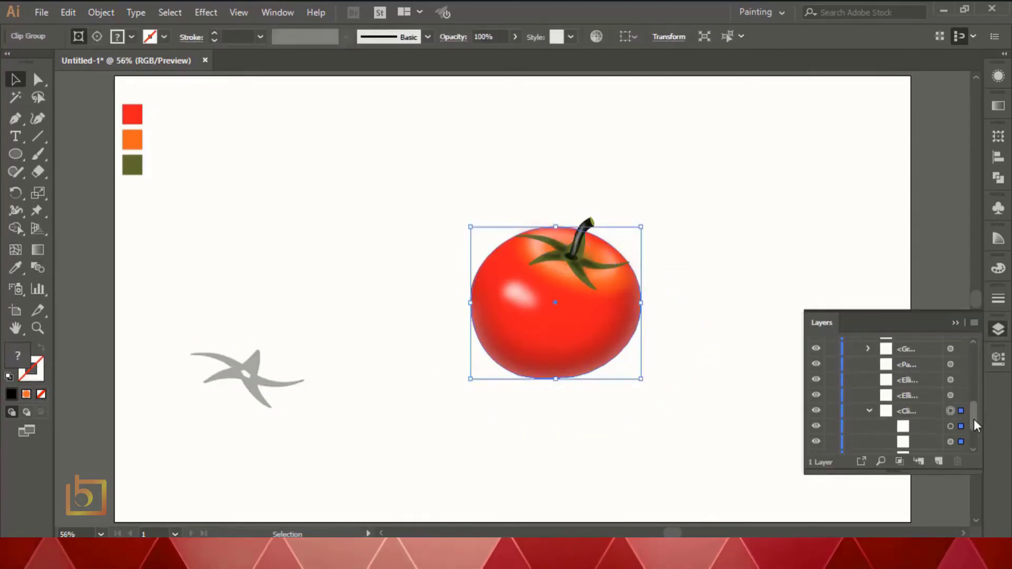
pyautogui.click(741, 235)
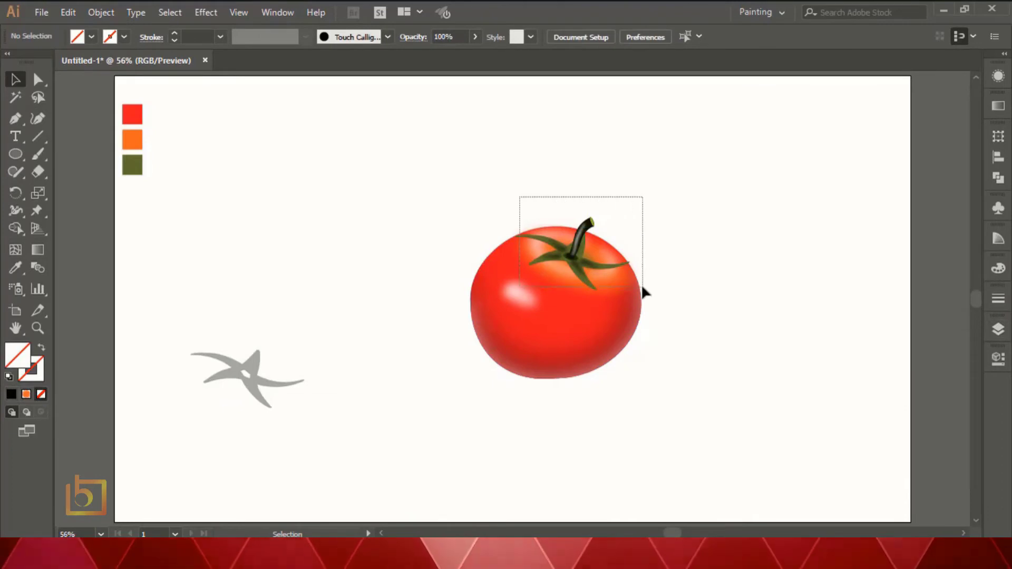
# Step: Lock the orange gradient shape around the calyx and the group directly above it in the layer list
pyautogui.moveTo(643, 288); pyautogui.dragTo(643, 287)
pyautogui.click(739, 267)
pyautogui.click(574, 252)
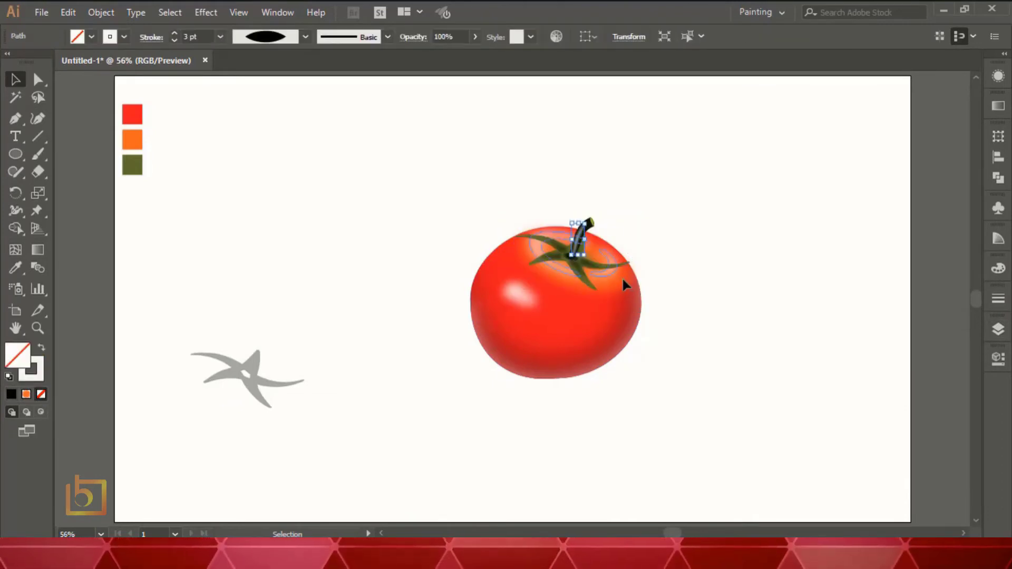
pyautogui.click(621, 278)
pyautogui.keyDown('shift'); pyautogui.click(605, 290); pyautogui.keyUp('shift')
pyautogui.click(998, 330)
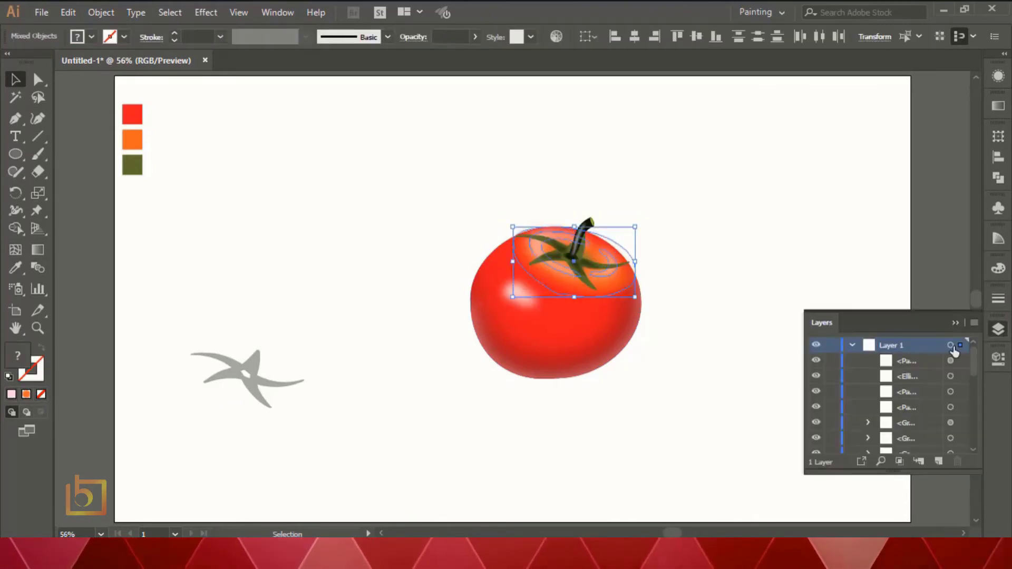
pyautogui.moveTo(972, 356); pyautogui.dragTo(976, 402)
pyautogui.click(831, 381)
pyautogui.hotkey('ctrl', 'shift', 'a')
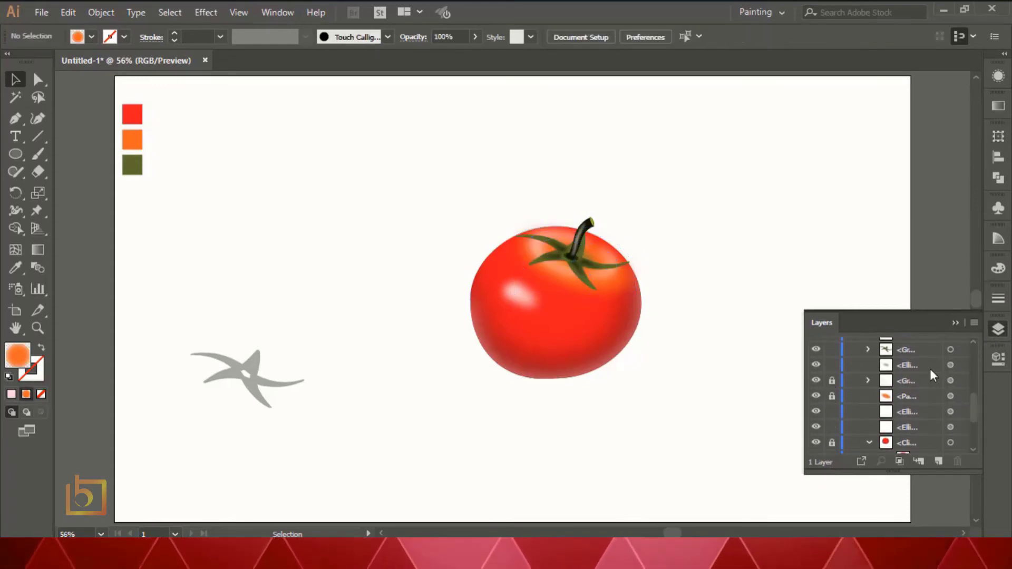
pyautogui.click(955, 323)
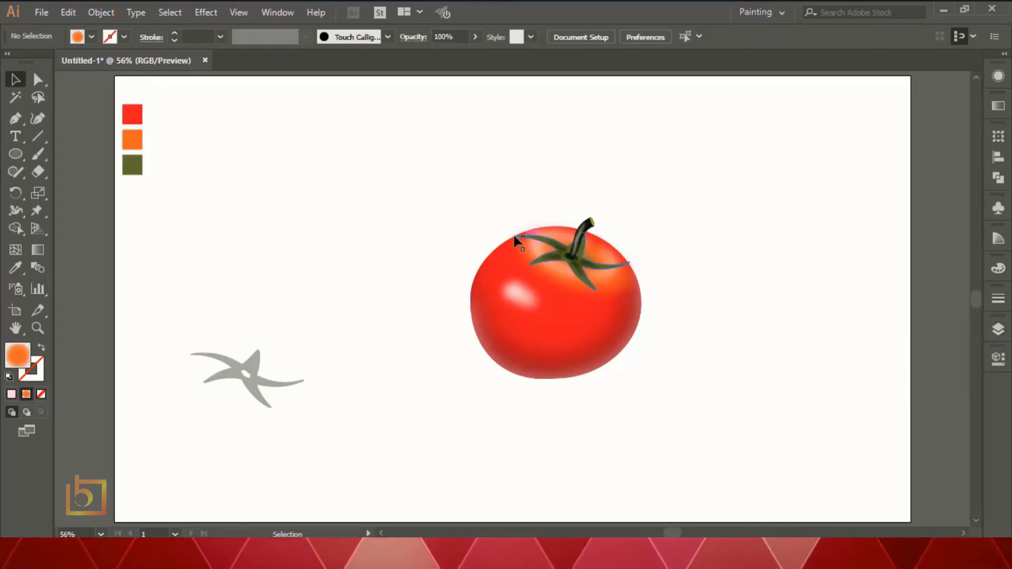
# Step: Select all the calyx and stem pieces on the tomato, group them, and deselect
pyautogui.moveTo(508, 198); pyautogui.dragTo(685, 312)
pyautogui.moveTo(536, 219); pyautogui.dragTo(605, 268)
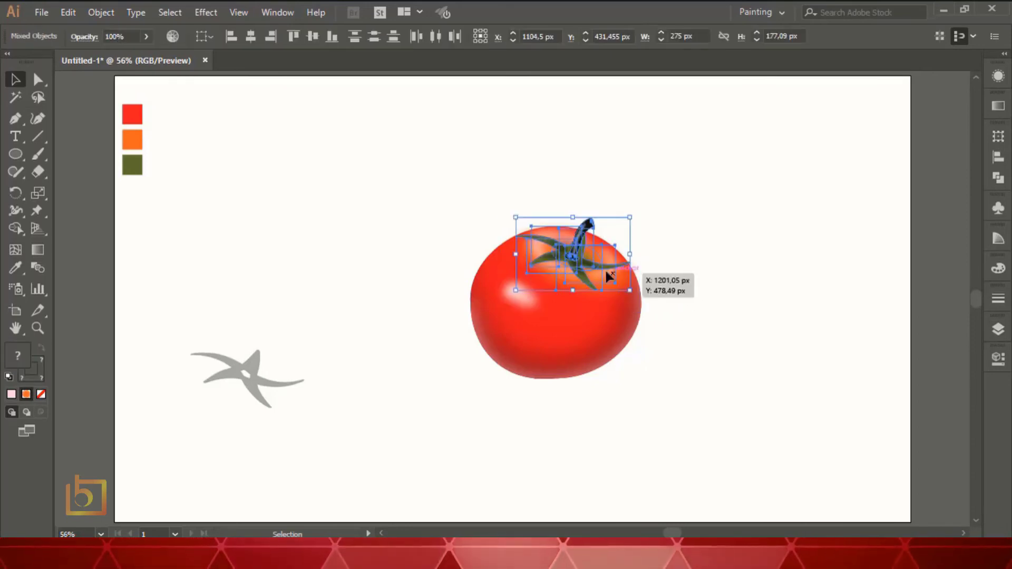
pyautogui.rightClick(578, 253)
pyautogui.click(656, 346)
pyautogui.click(507, 220)
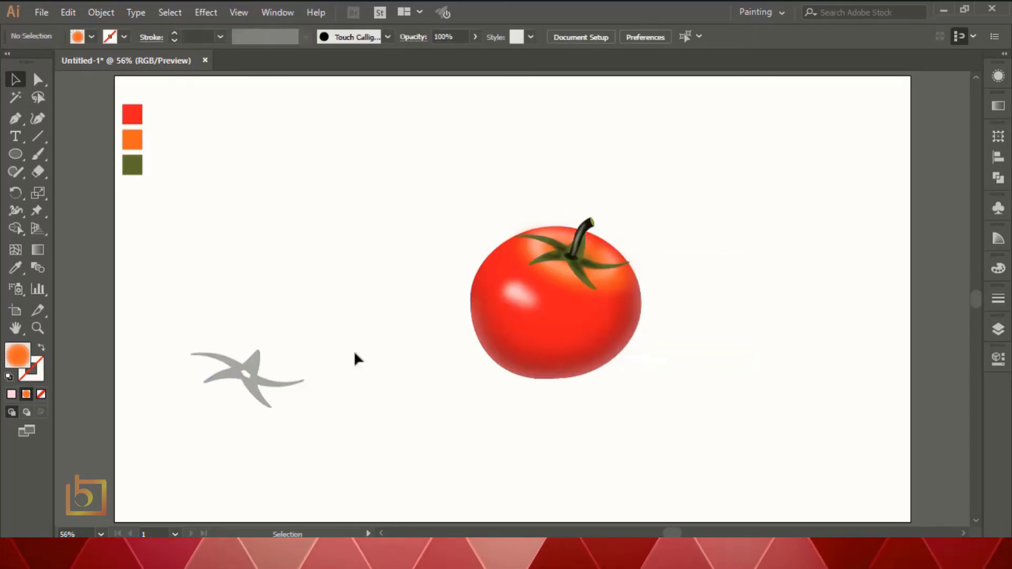
# Step: Bring the calyx and stem group to the front and move the gray calyx copy beneath it as a shadow
pyautogui.rightClick(563, 255)
pyautogui.click(540, 241)
pyautogui.click(551, 242)
pyautogui.rightClick(565, 245)
pyautogui.moveTo(707, 409)
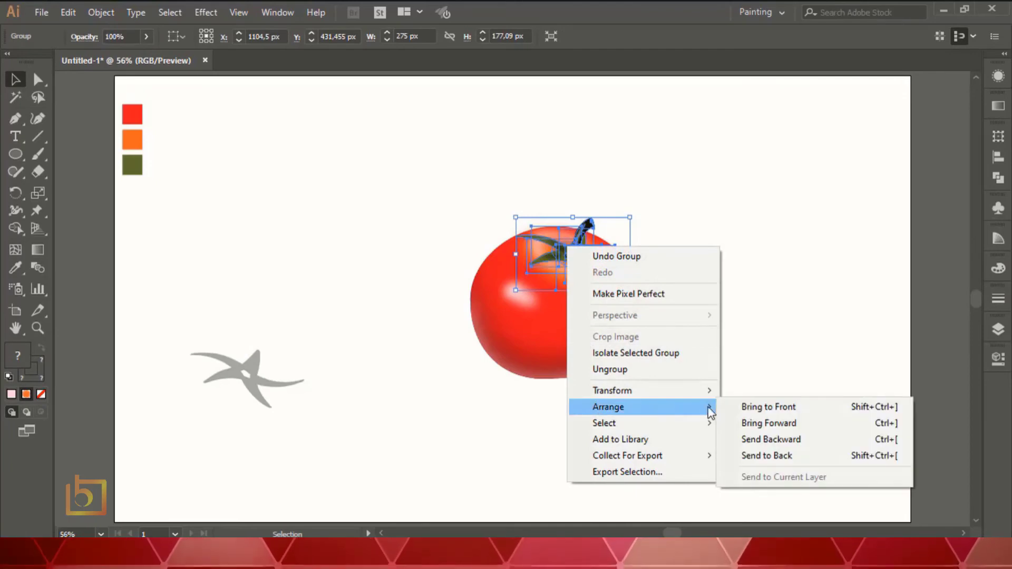
pyautogui.click(748, 408)
pyautogui.moveTo(306, 365); pyautogui.dragTo(591, 263)
pyautogui.click(745, 303)
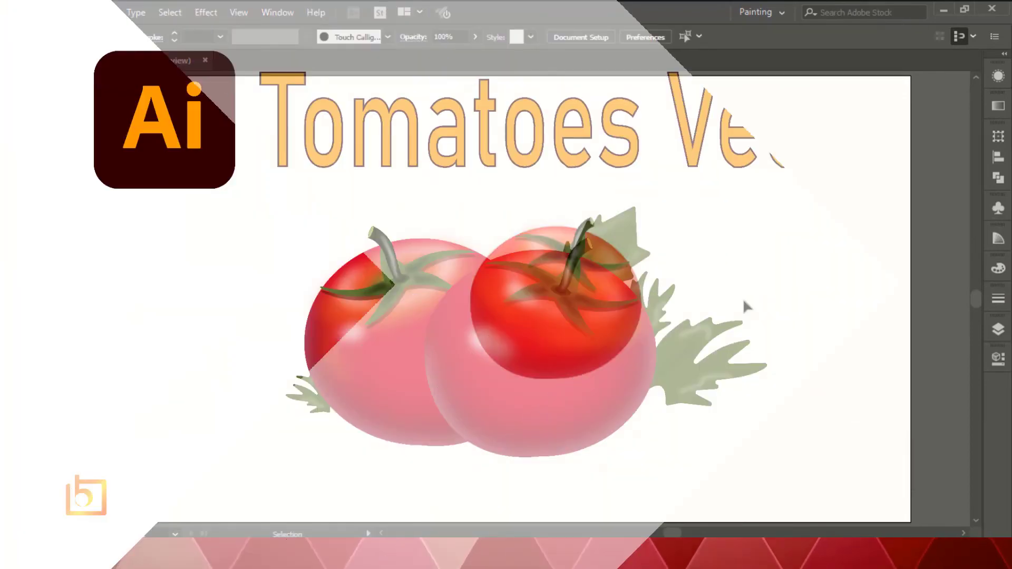